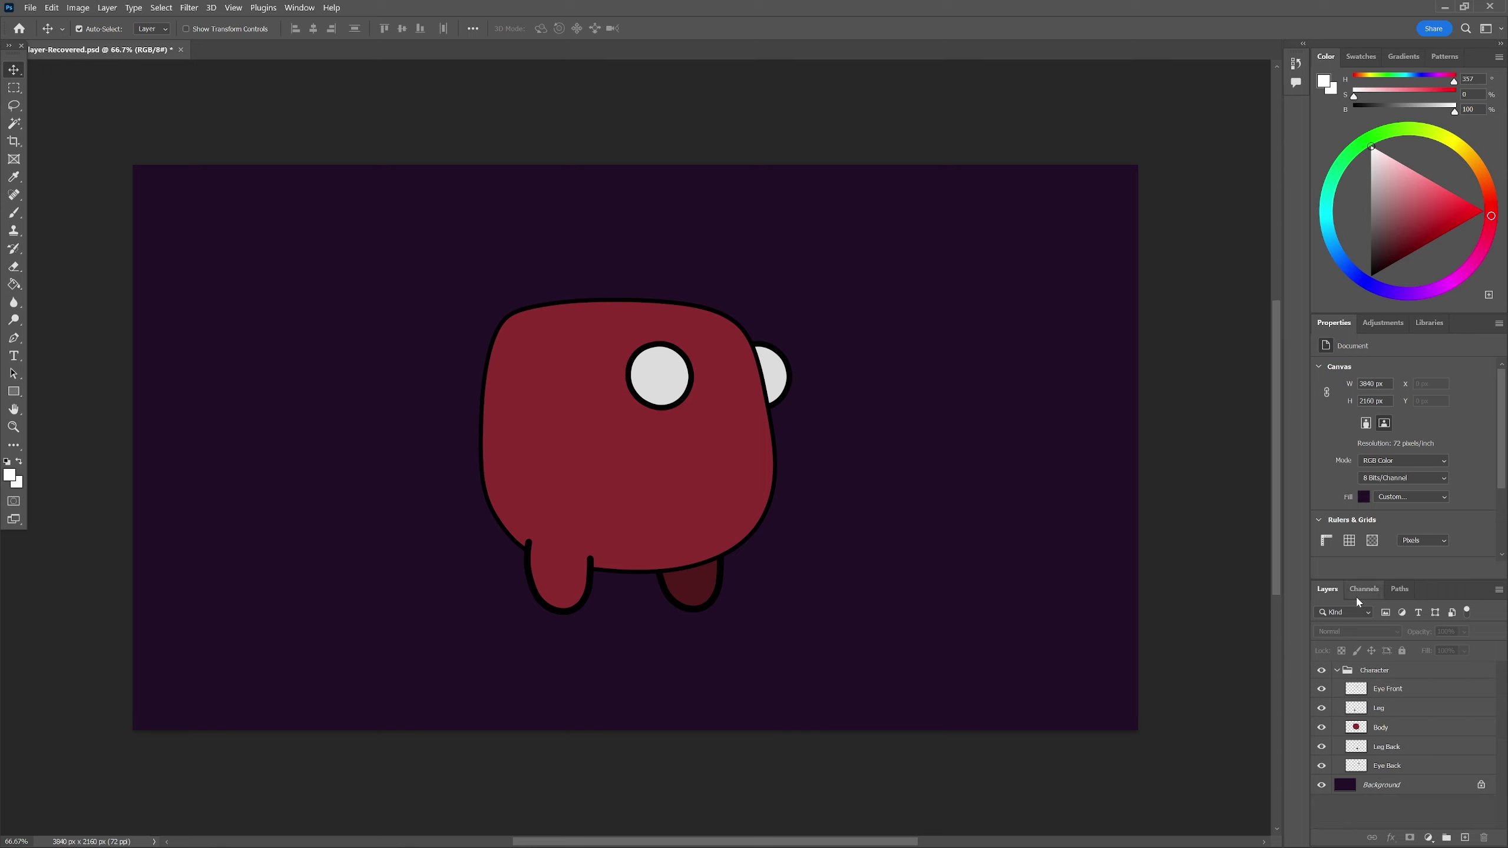
Spread the Body, Eye Front and Leg layers apart on the canvas so they do not overlap other parts
click(1387, 688)
drag(763, 373, 577, 339)
click(1400, 689)
drag(665, 369, 827, 488)
click(1349, 703)
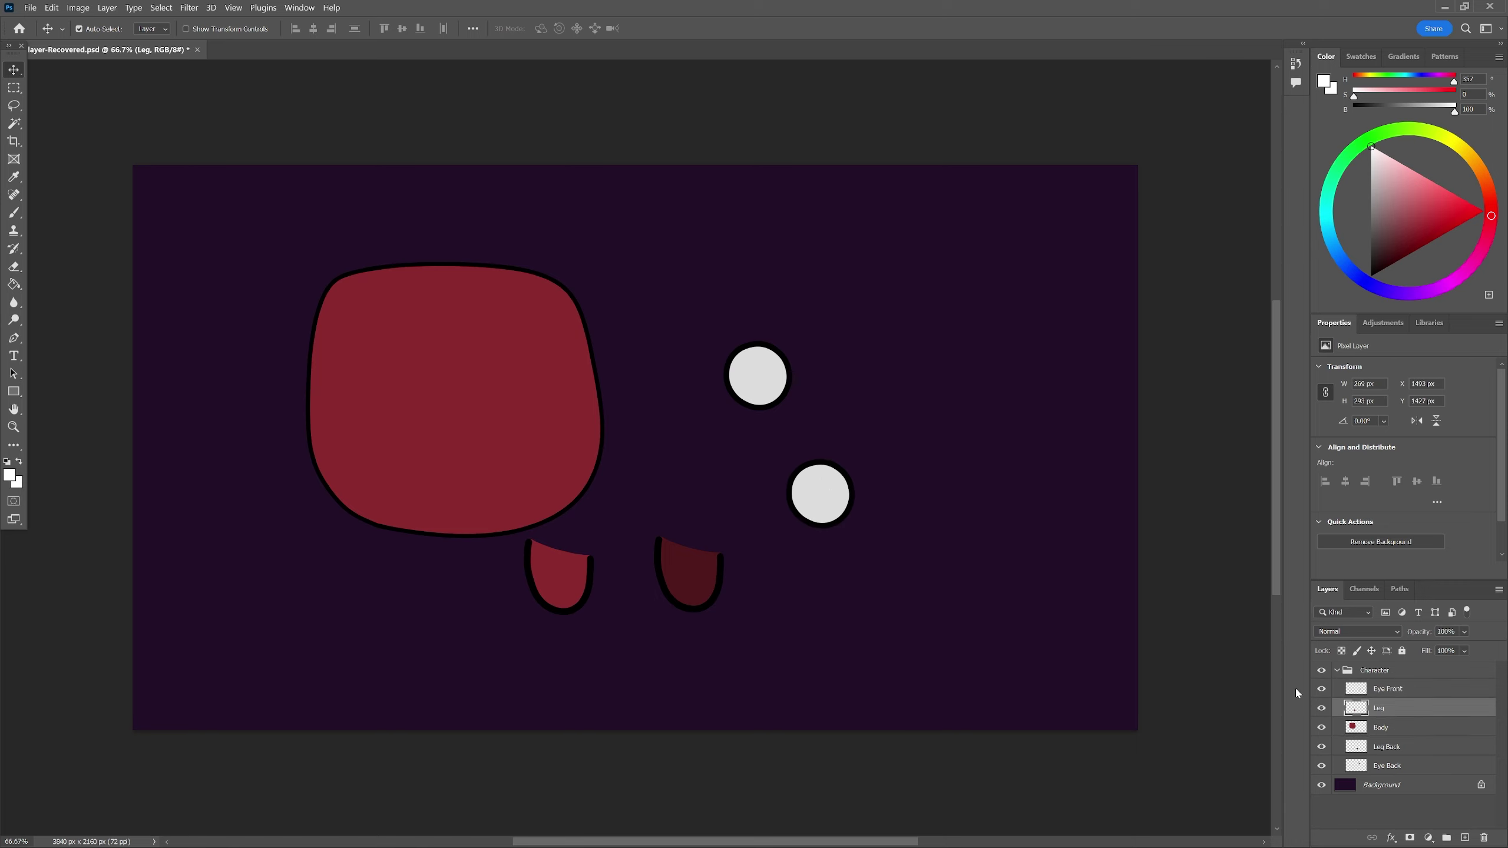
drag(565, 589, 826, 587)
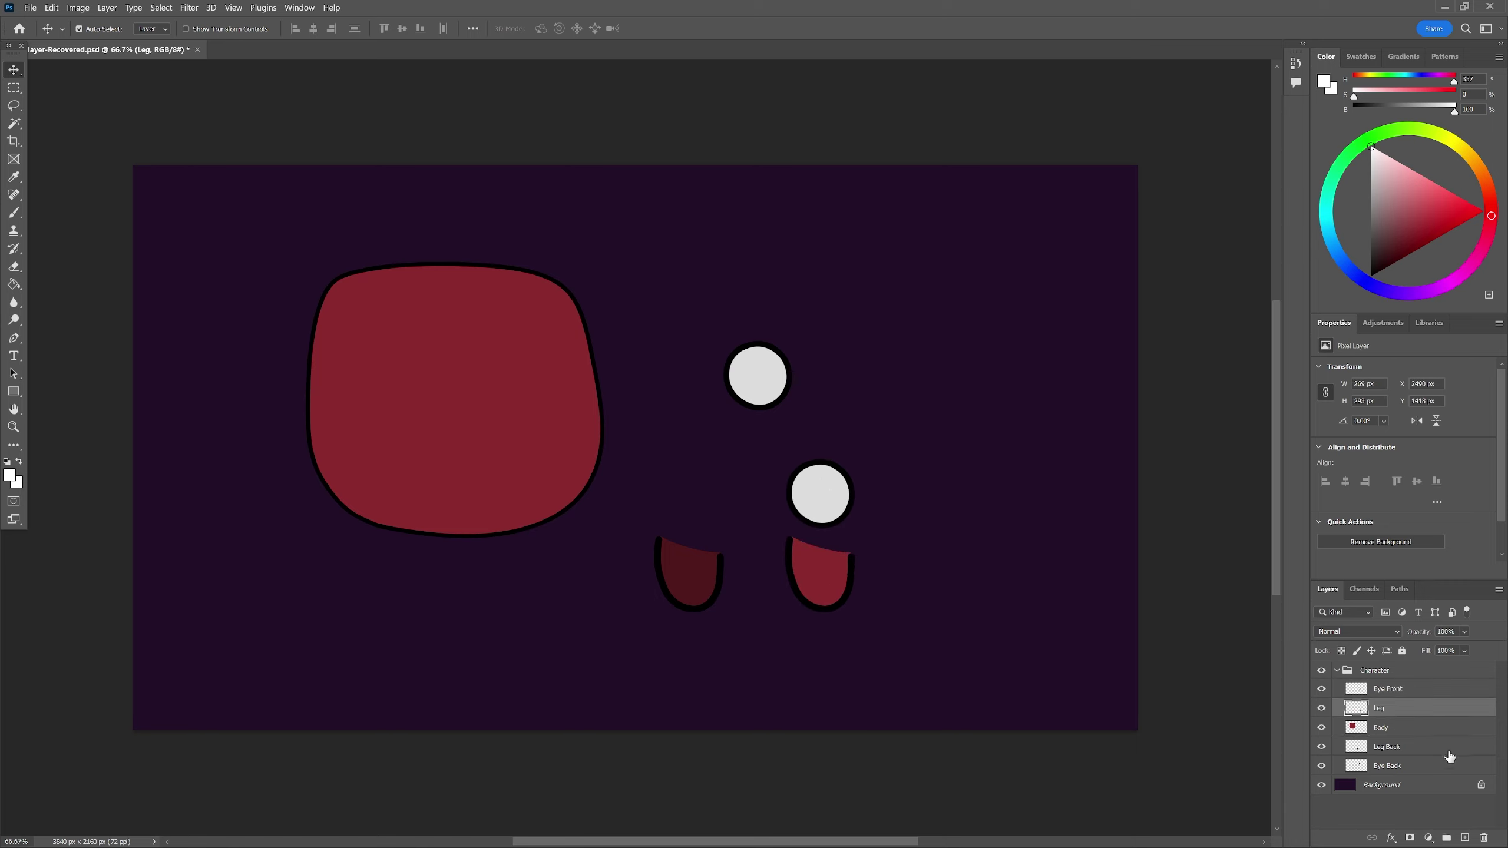
Shift the Leg Back and Eye Back layers beside the front leg and front eye, and place the Body close to them without overlap
click(1392, 747)
mouse_move(709, 590)
mouse_down()
mouse_move(727, 525)
mouse_move(728, 580)
mouse_up()
click(1387, 765)
drag(736, 418, 799, 444)
click(1407, 730)
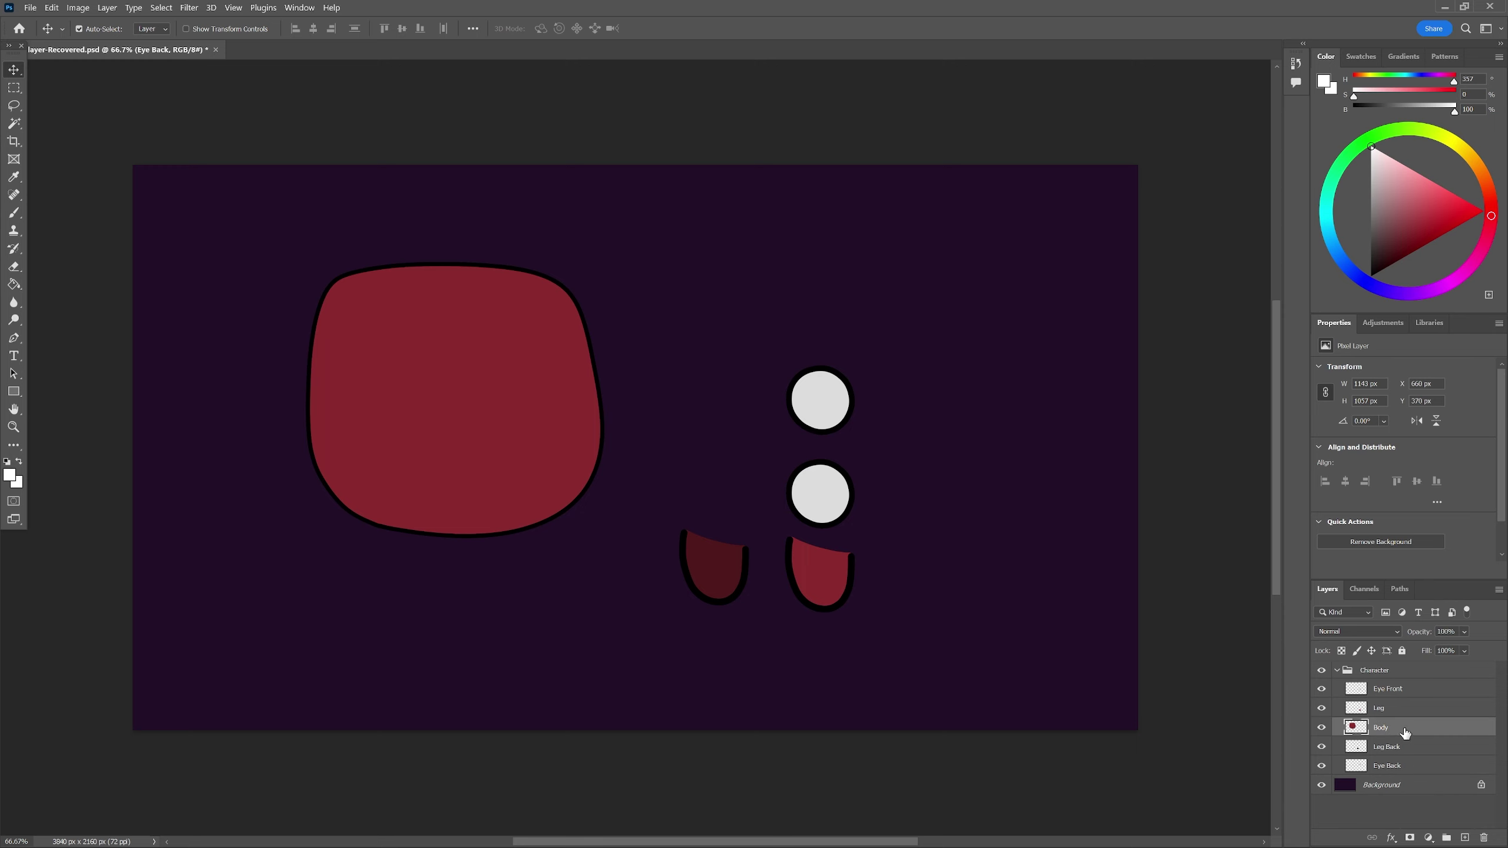
drag(478, 428, 633, 398)
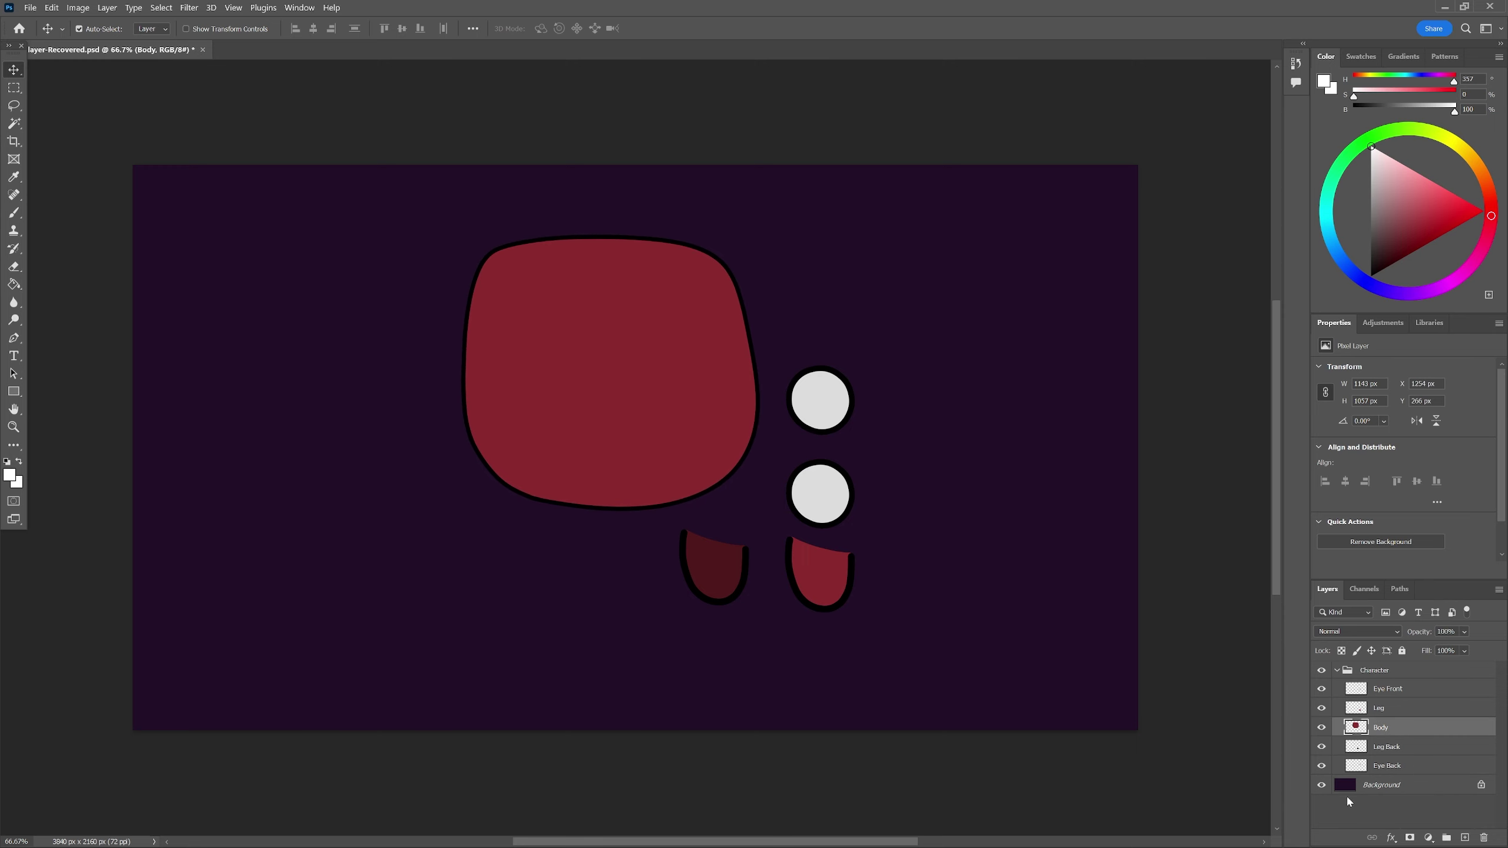
Hide the Background layer and crop the canvas to about 1767 × 1545 px around the character parts
click(1322, 785)
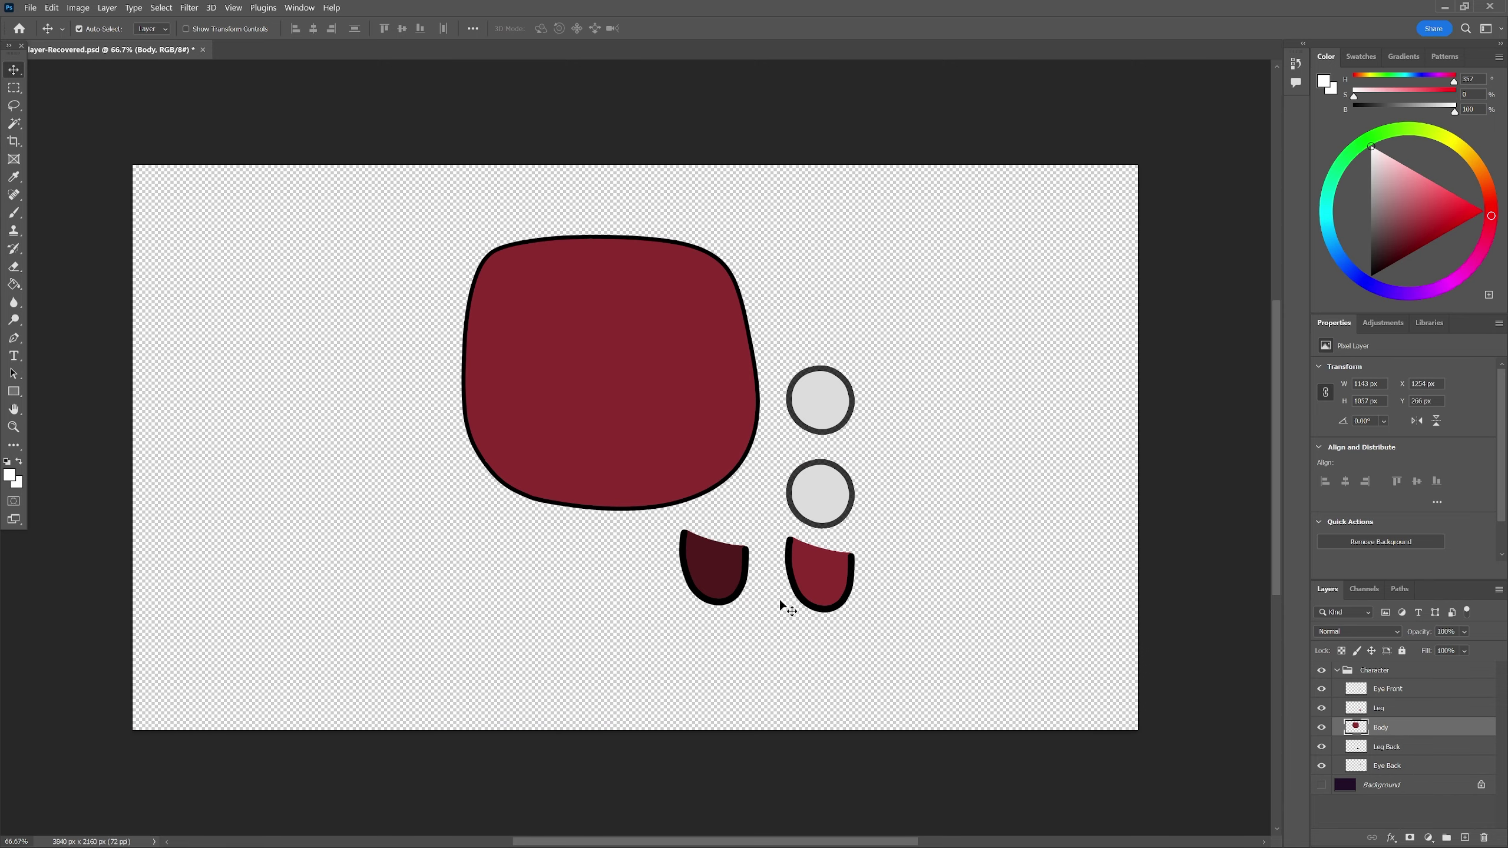
click(13, 142)
drag(133, 166, 271, 196)
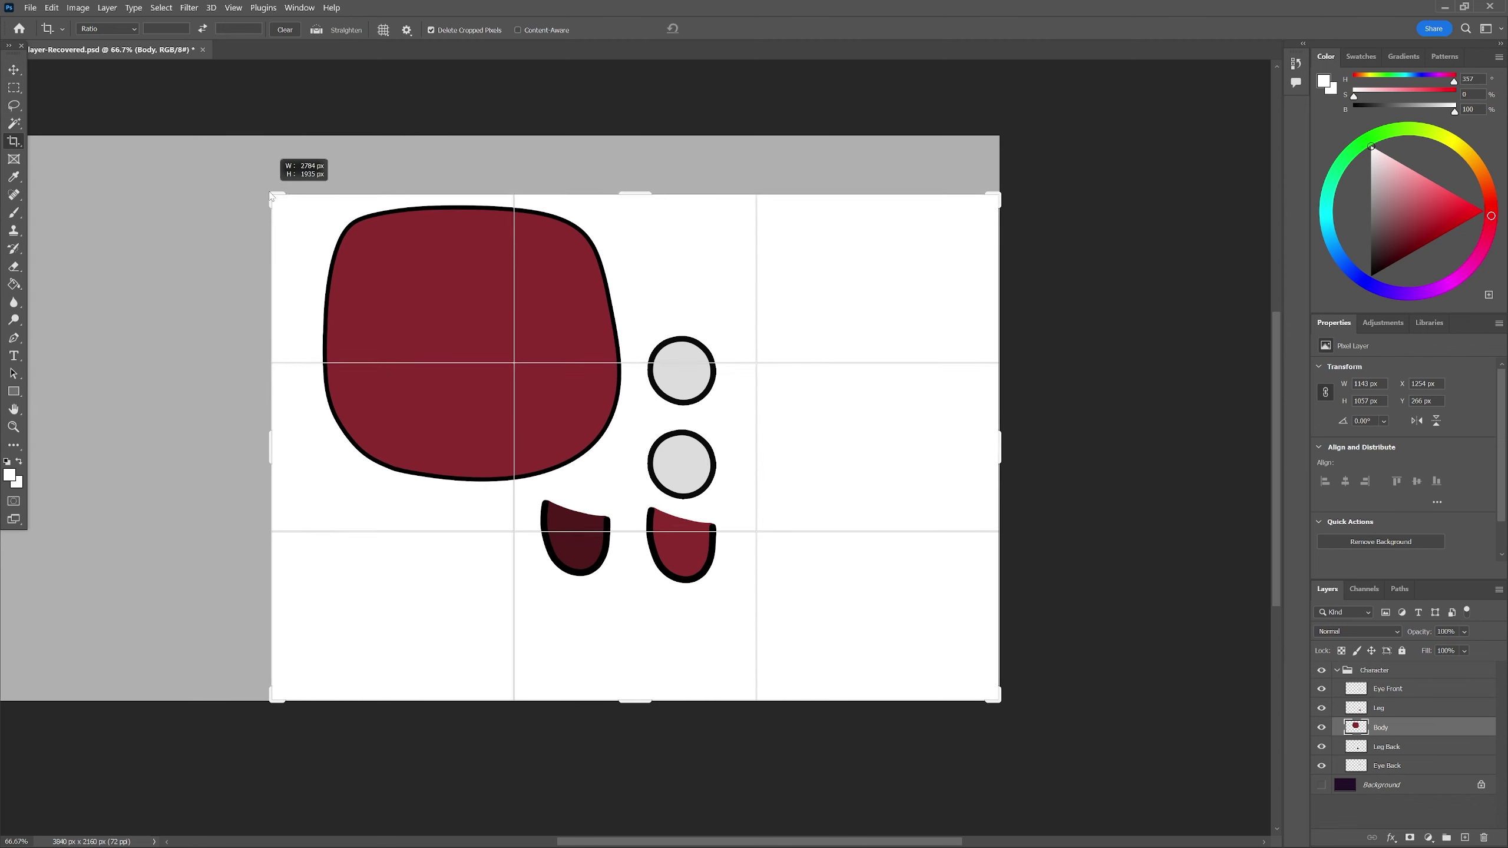
drag(994, 699, 865, 650)
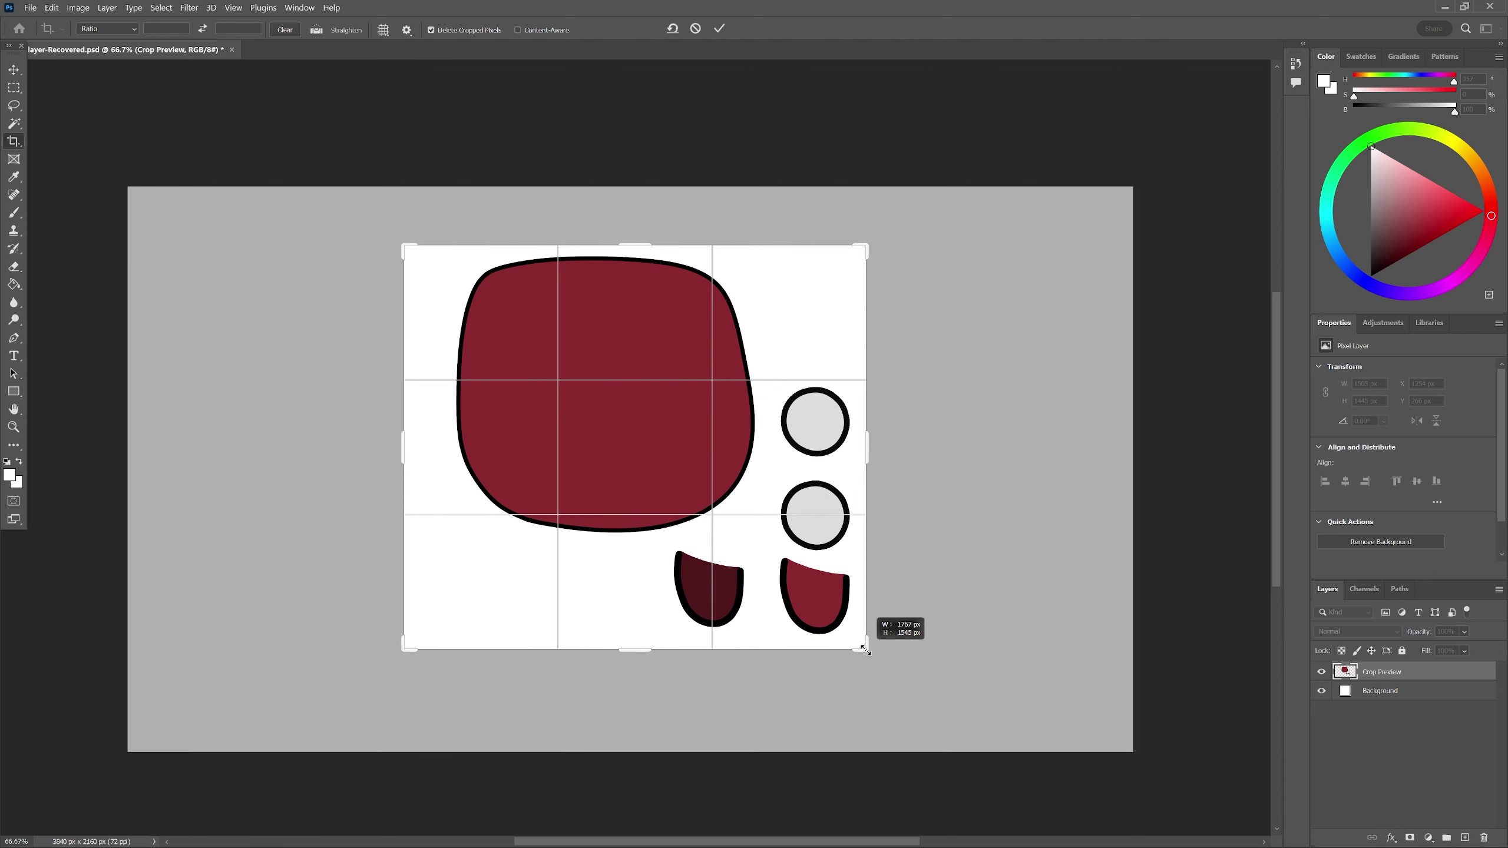
key(Return)
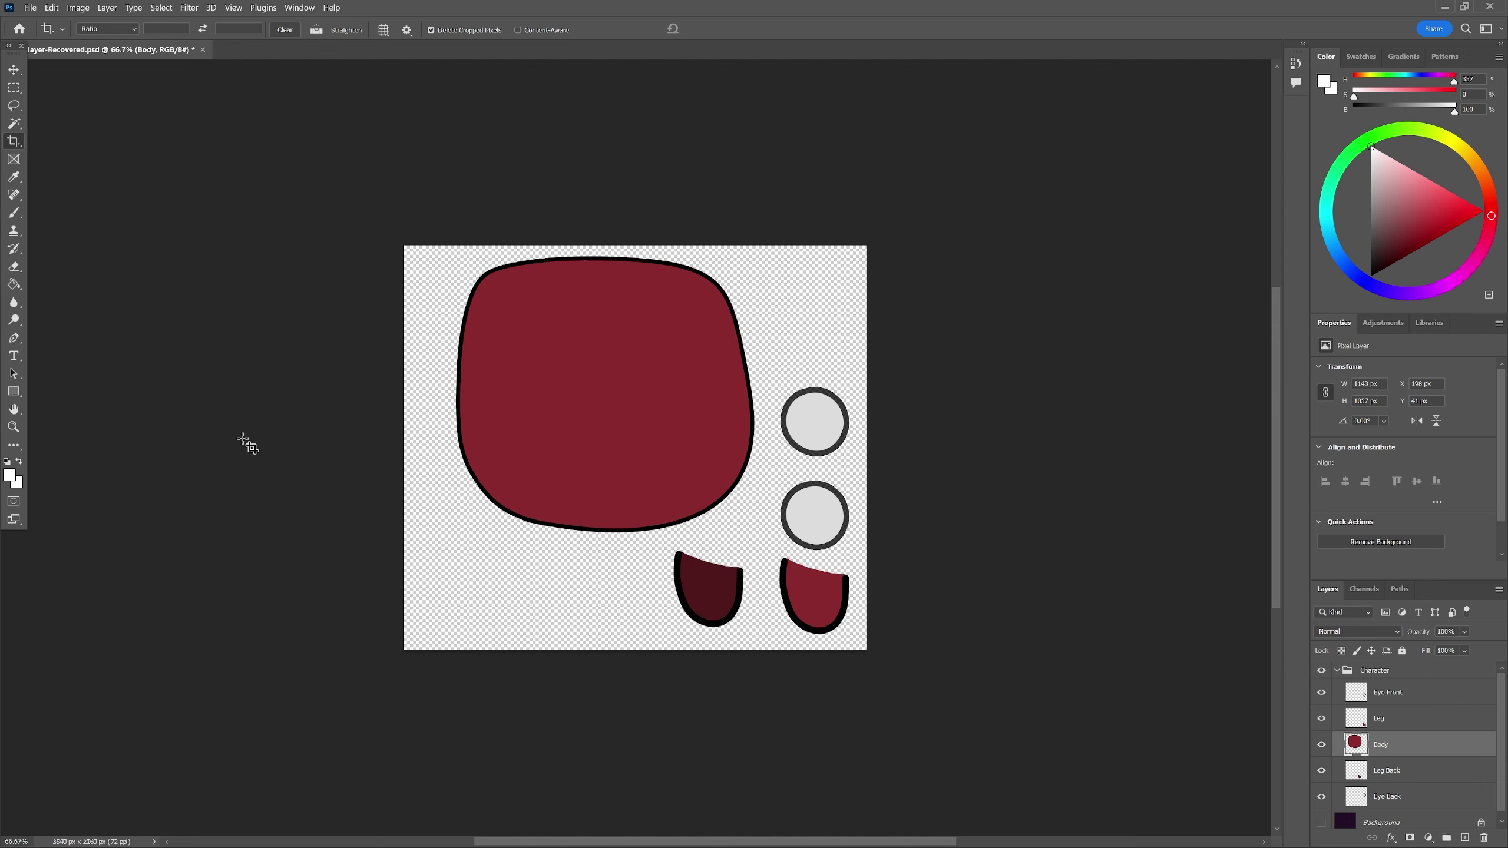
Start a PNG export and browse to Documents > Unity Projects > 2D Puzzle Playground > Assets > 2D > Player
click(20, 7)
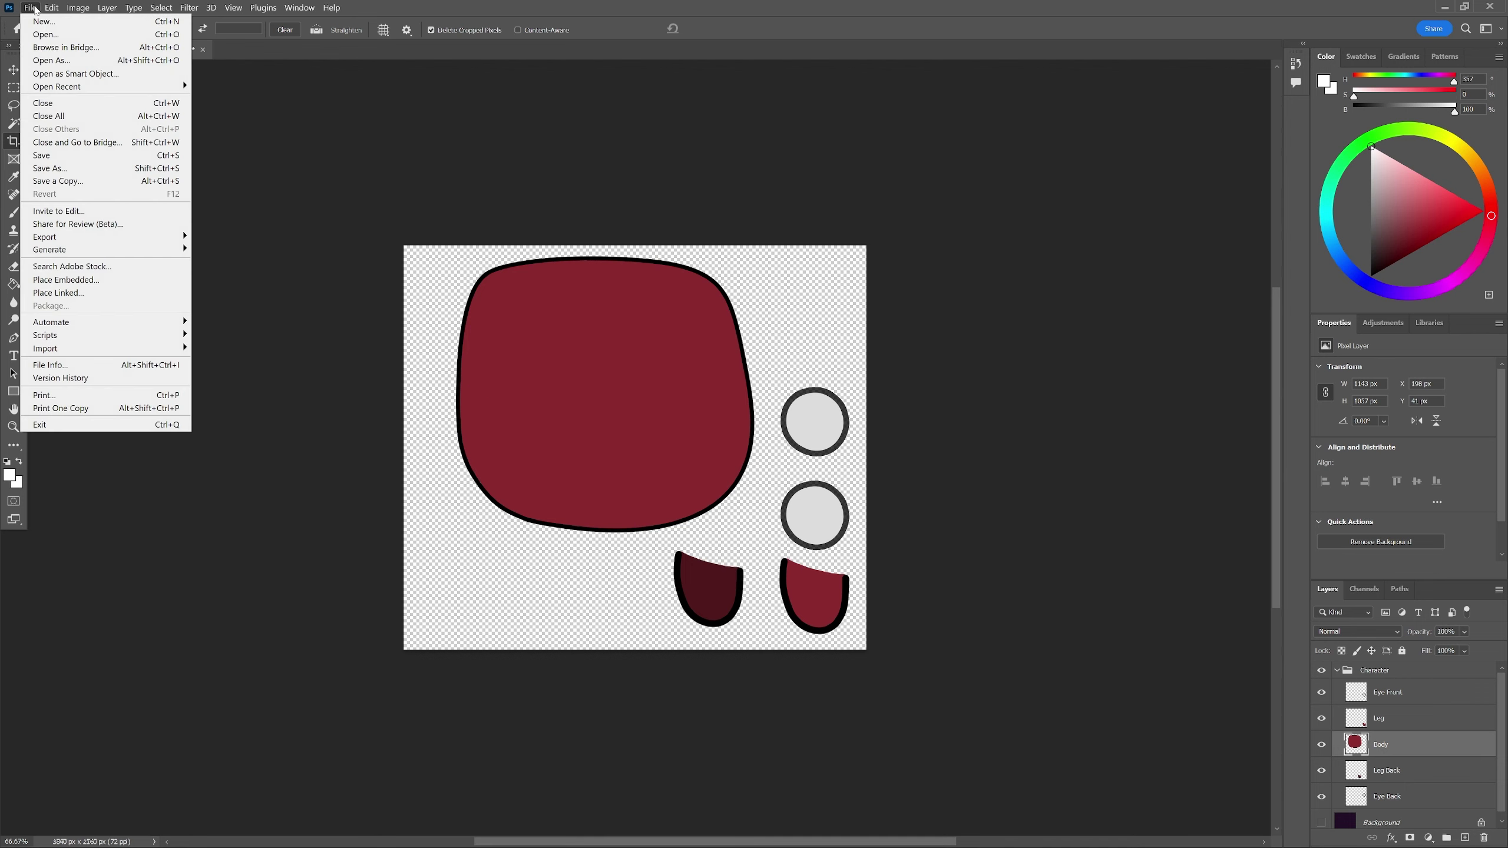
mouse_move(109, 241)
click(234, 239)
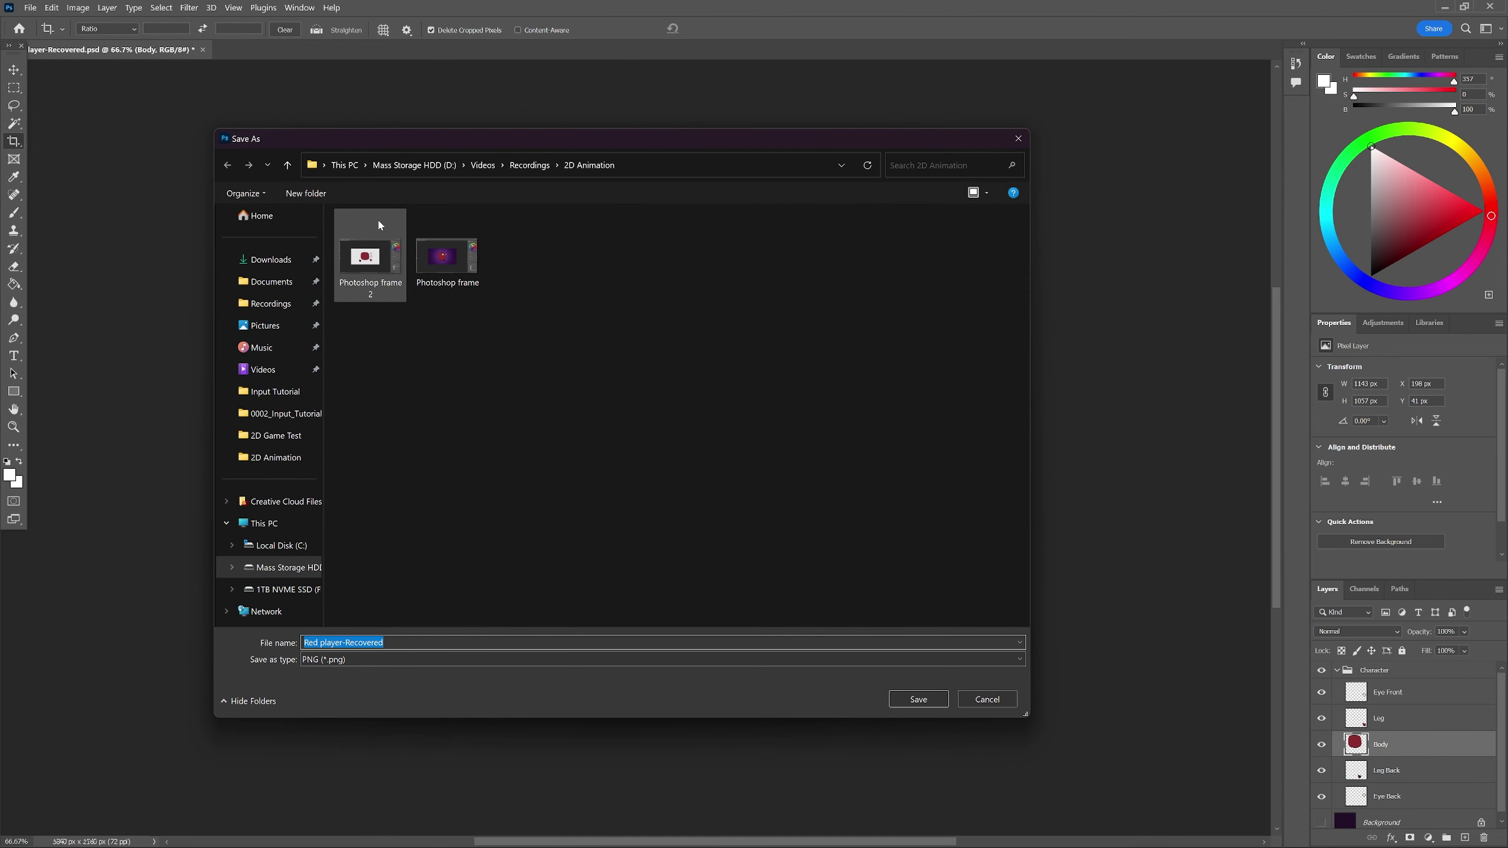
click(271, 281)
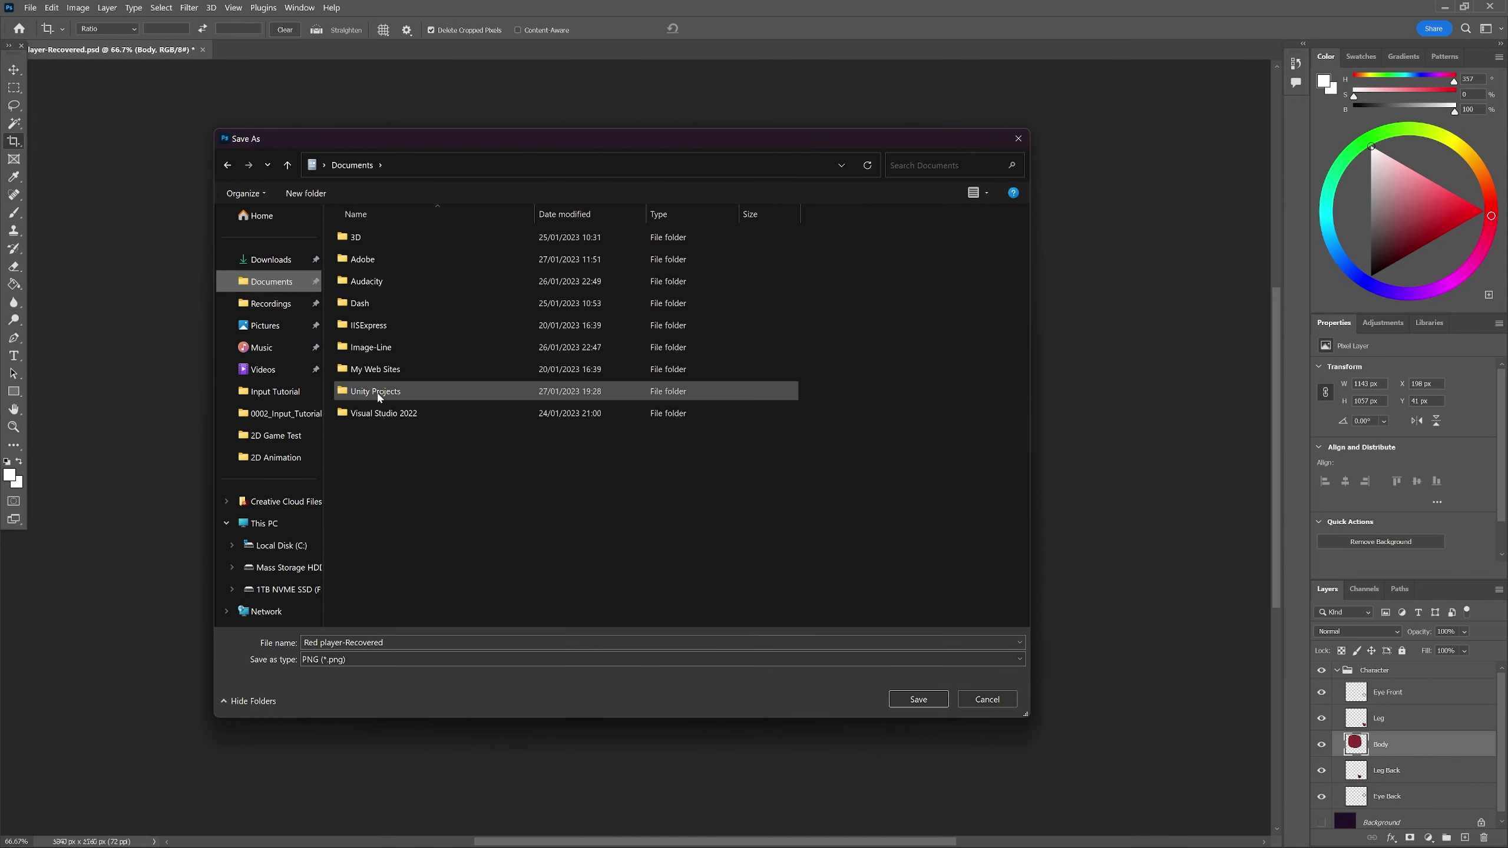
double_click(377, 392)
click(390, 260)
double_click(390, 260)
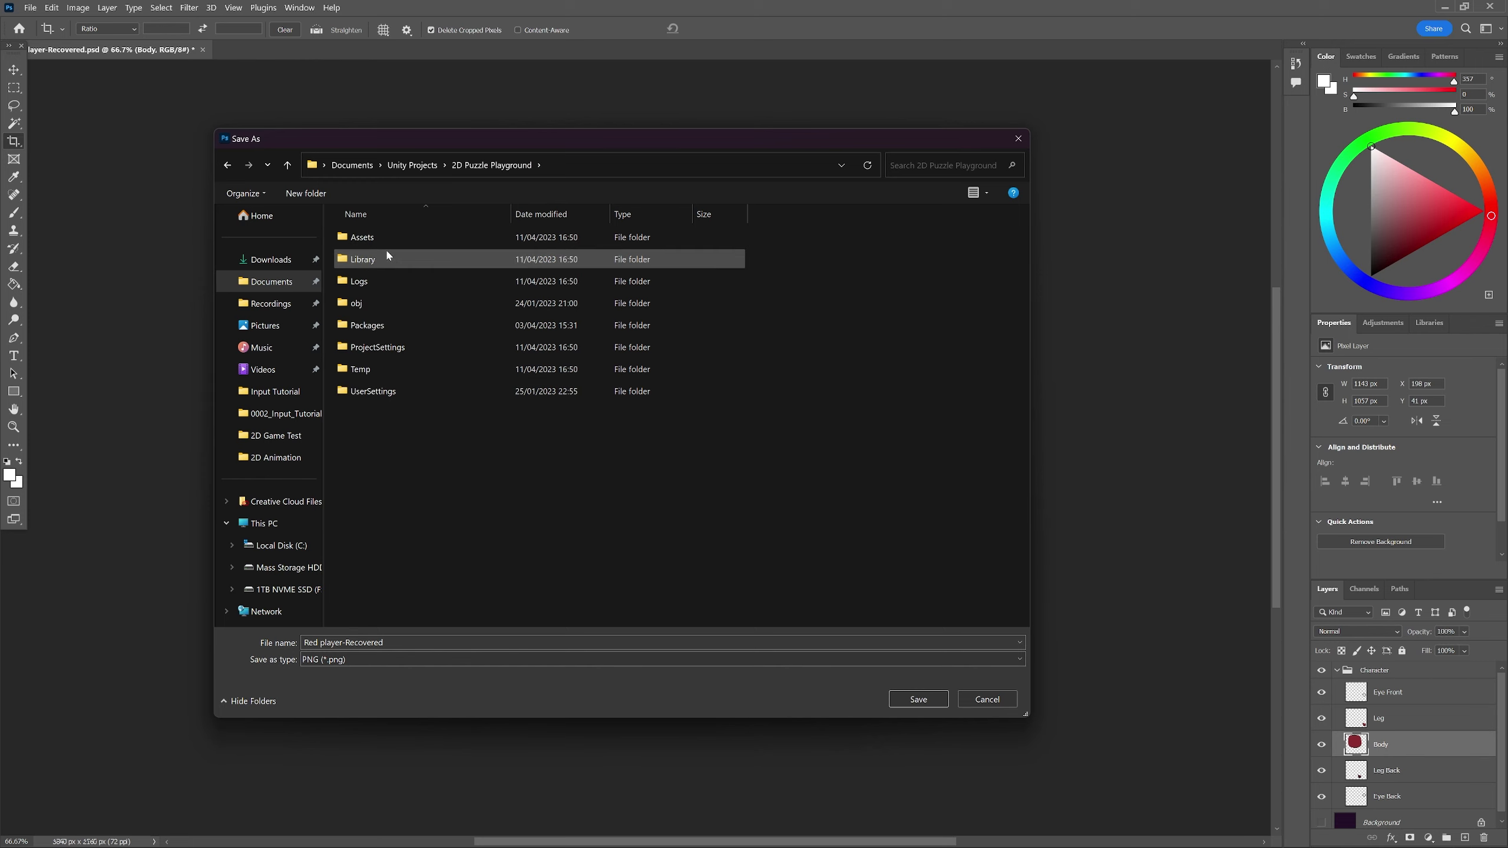
double_click(385, 253)
double_click(373, 243)
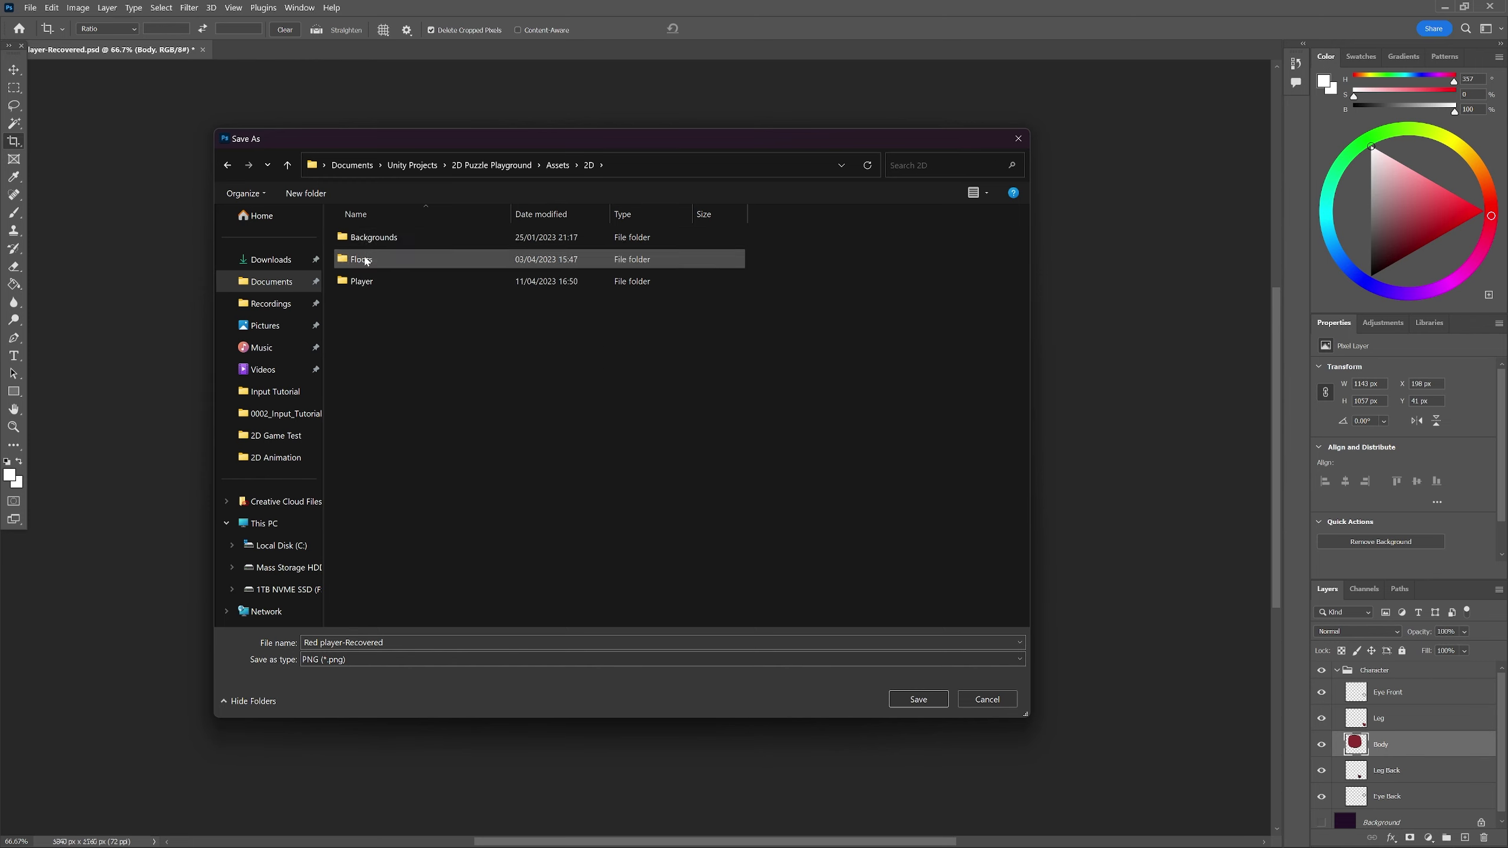
double_click(362, 282)
Shorten the export's file name to Red player and save the PNG
key(Tab)
key(End)
key(shift+Left)
key(shift+Left)
key(shift+Left)
key(shift+Left)
key(shift+Left)
key(shift+Left)
key(shift+Left)
key(shift+Left)
key(shift+Left)
key(shift+Left)
key(shift+Left)
key(shift+Right)
key(BackSpace)
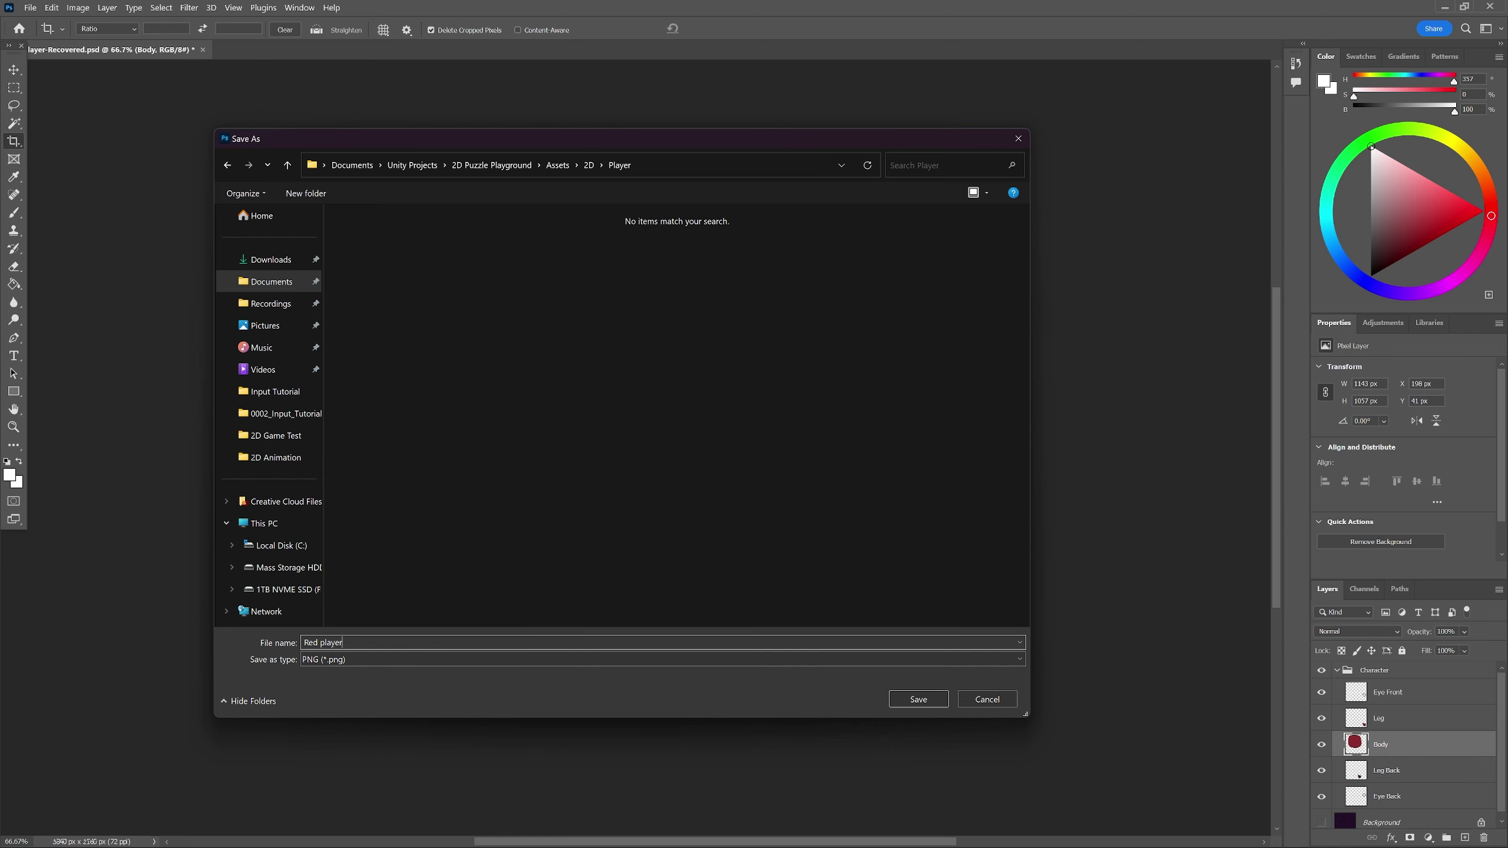
click(919, 700)
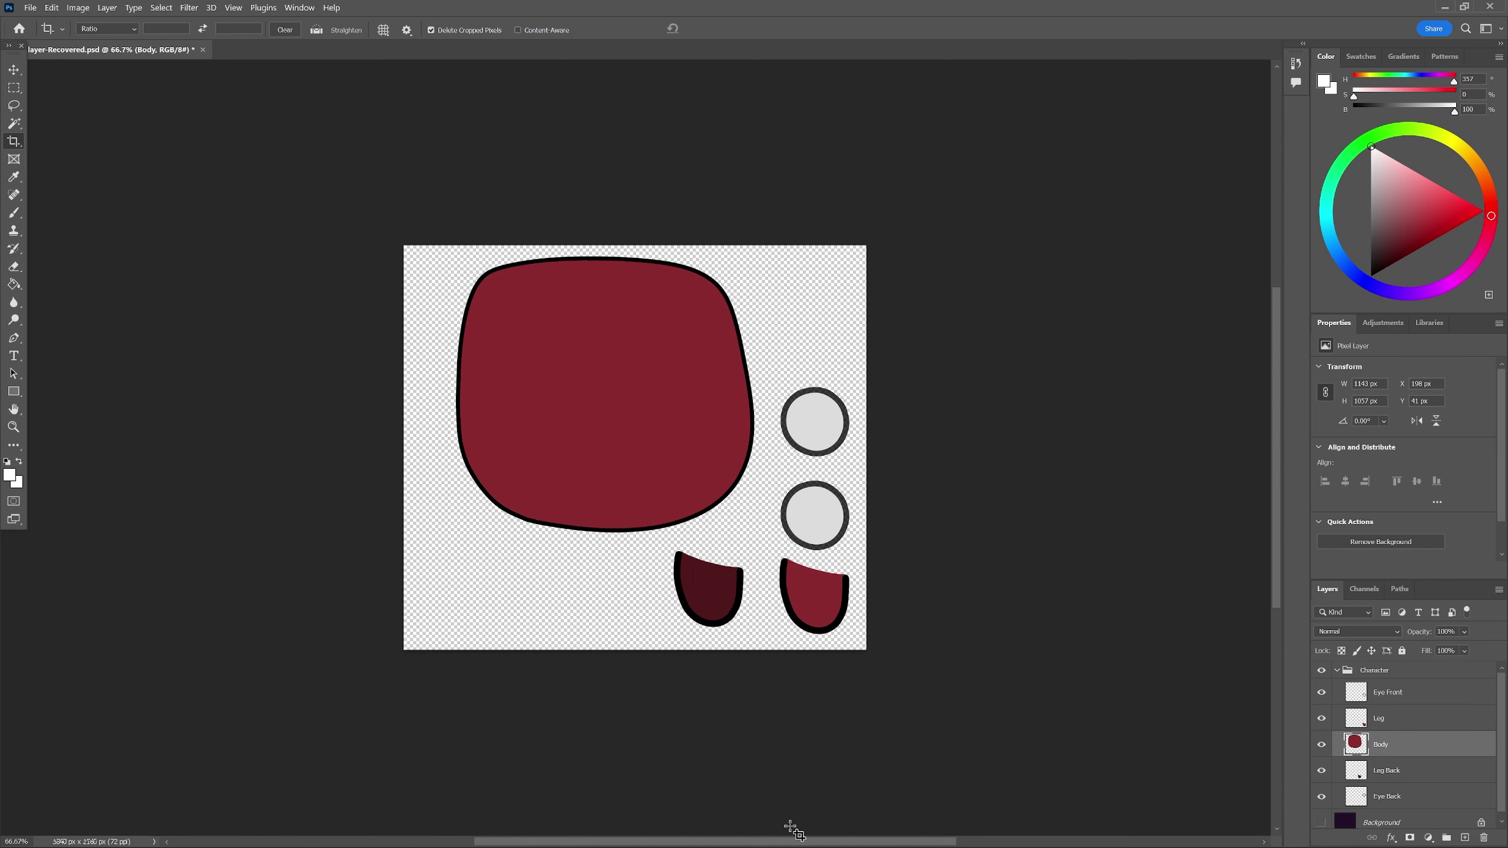
Switch to Unity, select the Red player texture in the 2D Player folder and widen the Inspector
click(771, 838)
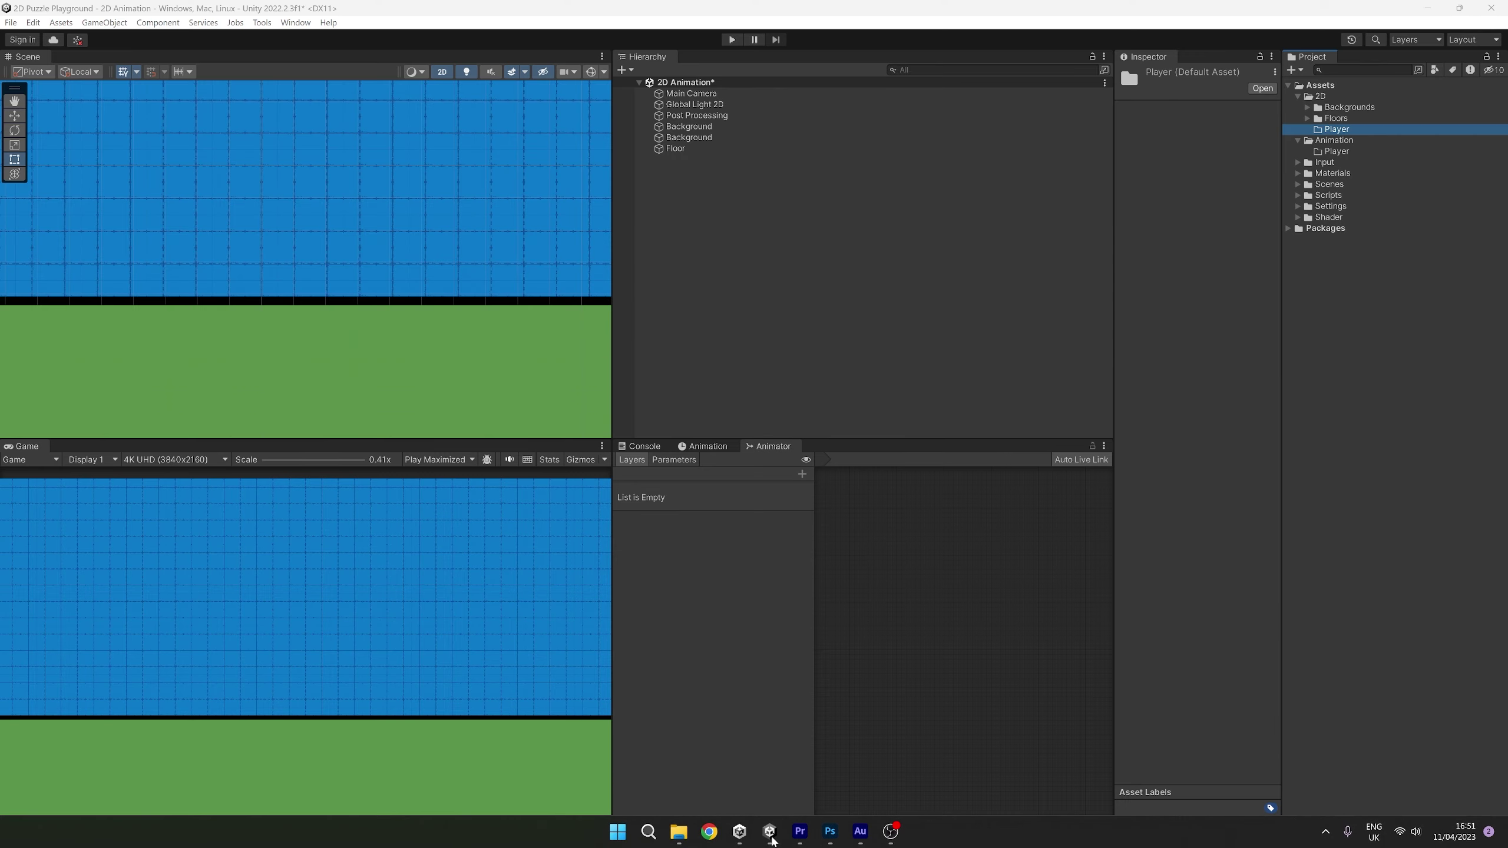
click(1353, 140)
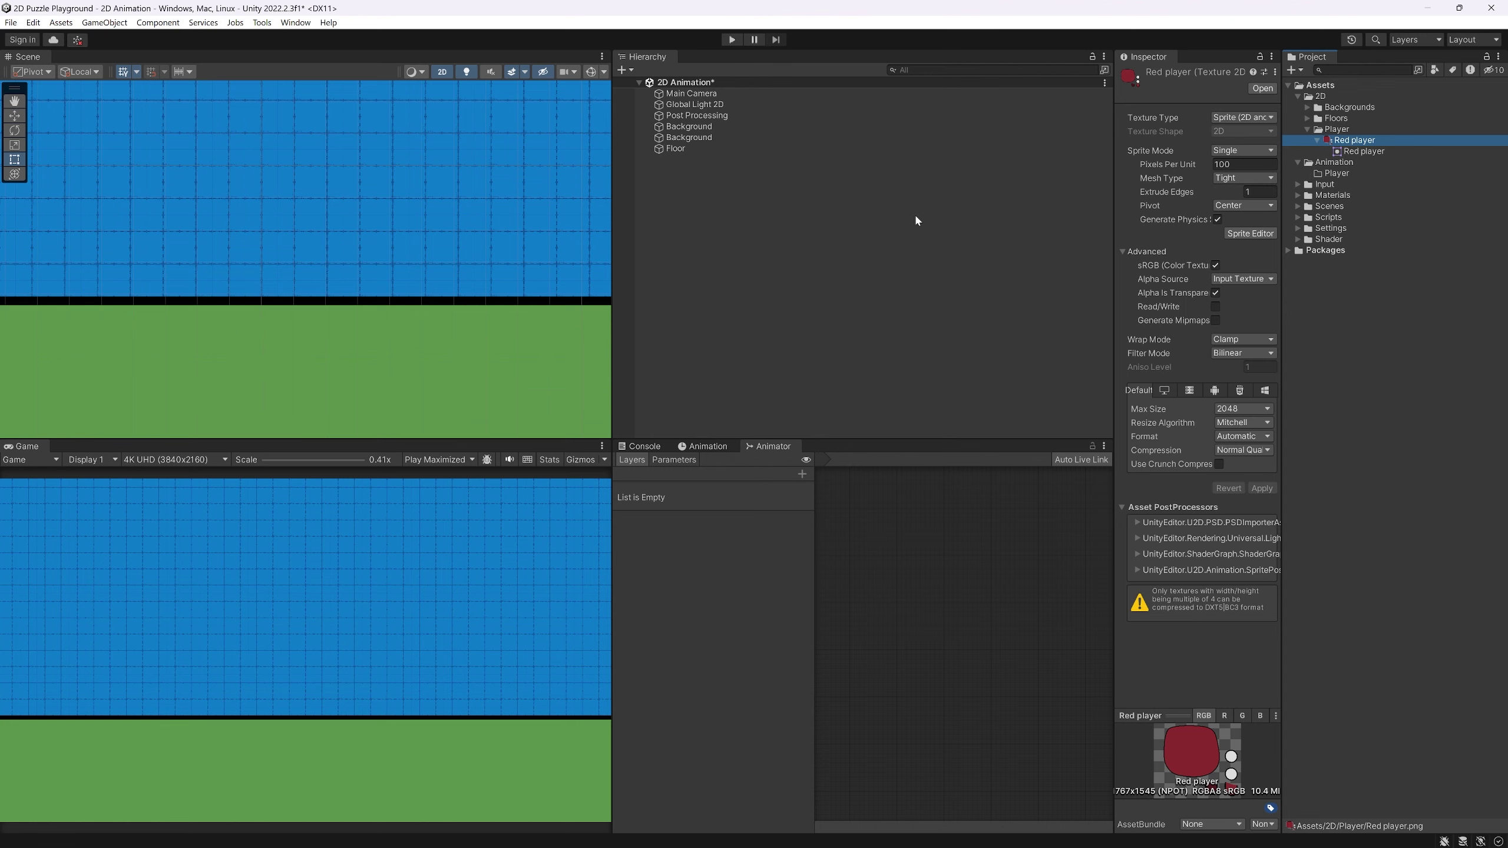
drag(1112, 202, 1045, 203)
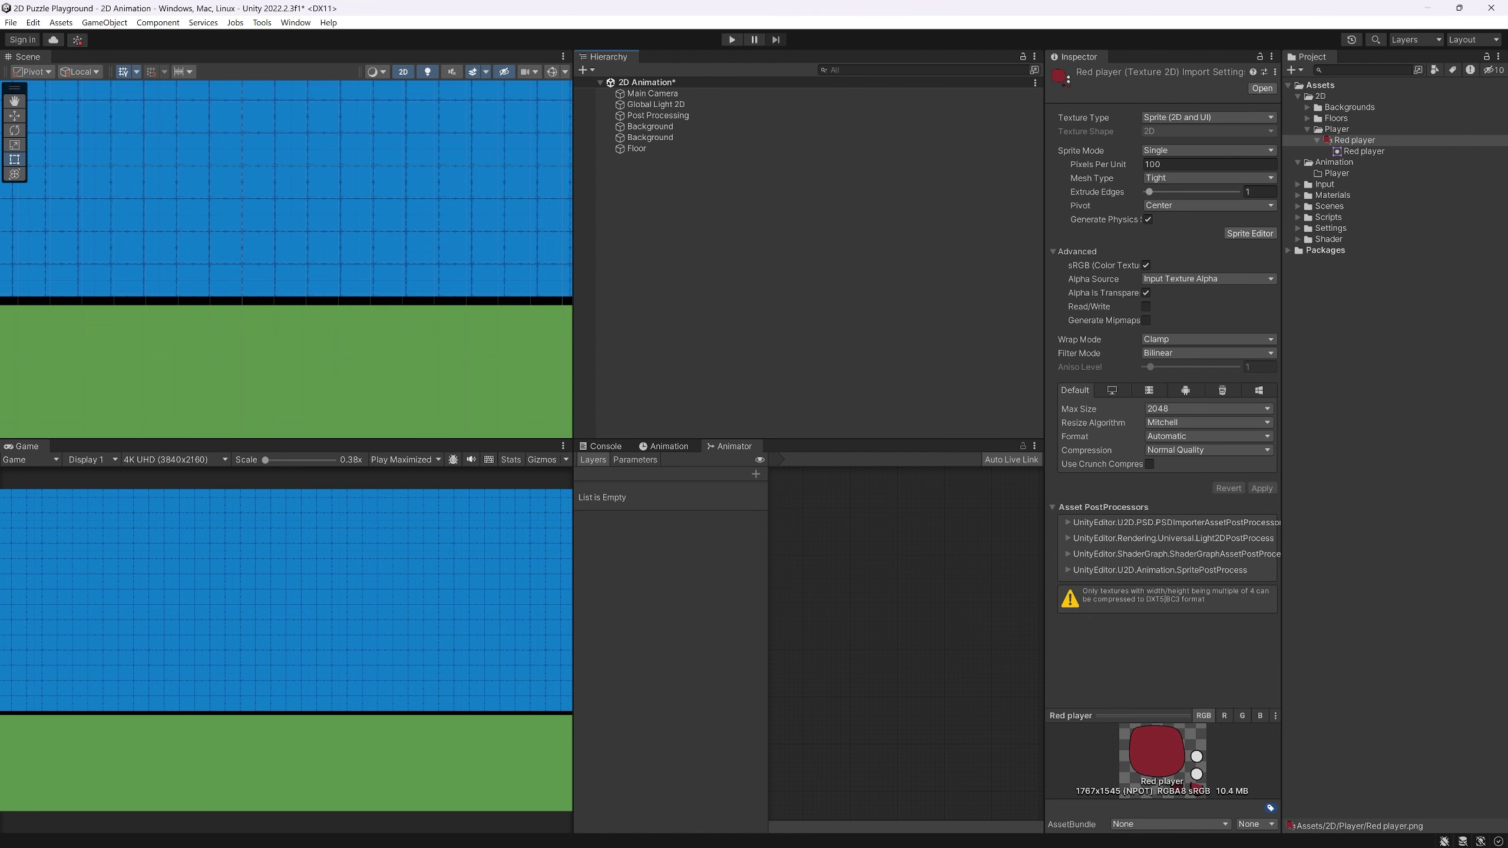
drag(1045, 203, 1036, 204)
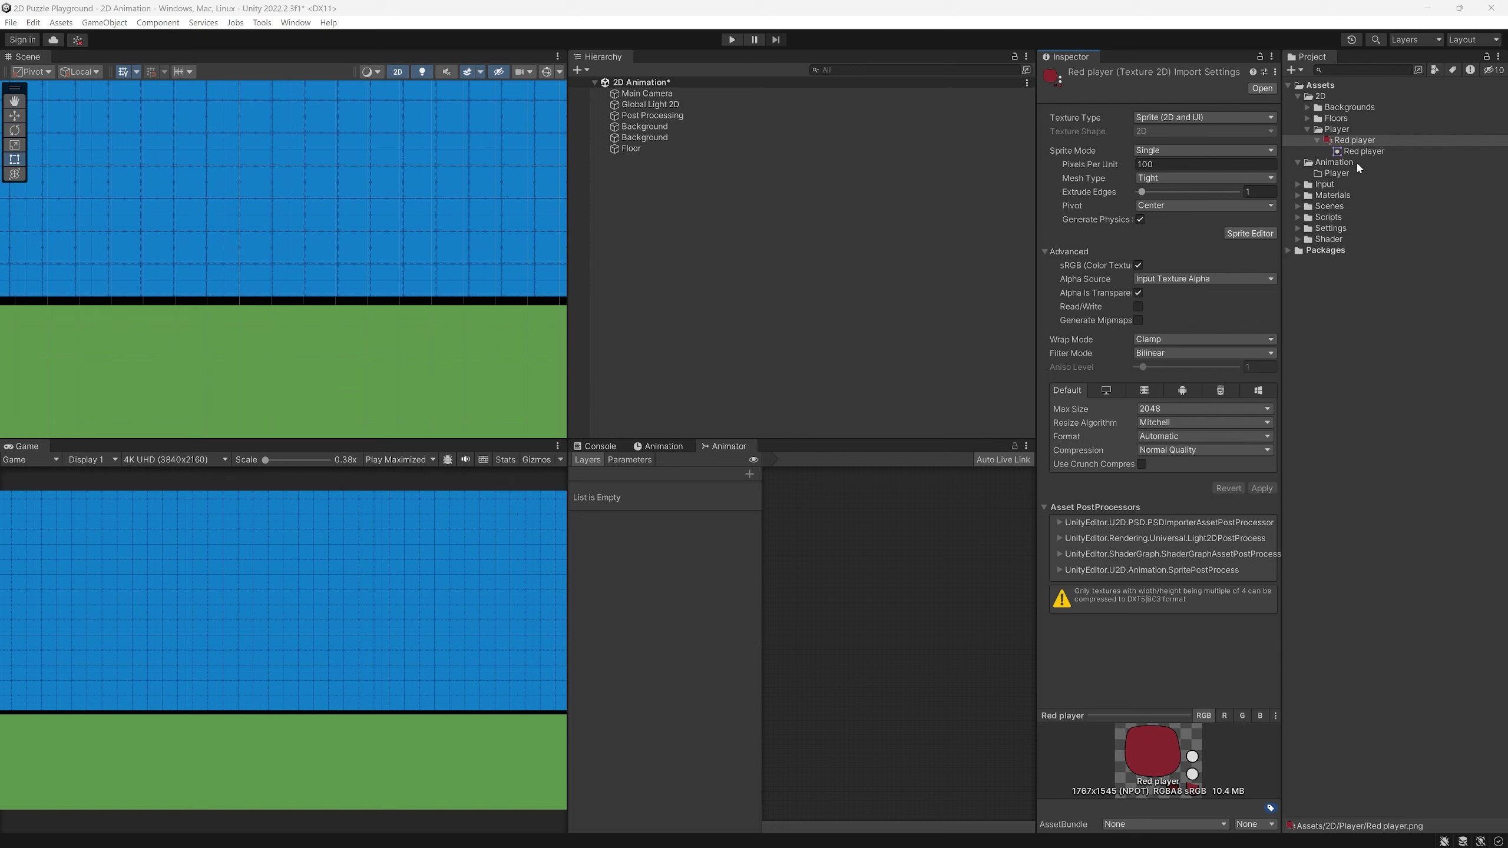
Set the Red player texture's Sprite Mode to Multiple and apply the import settings
click(1354, 140)
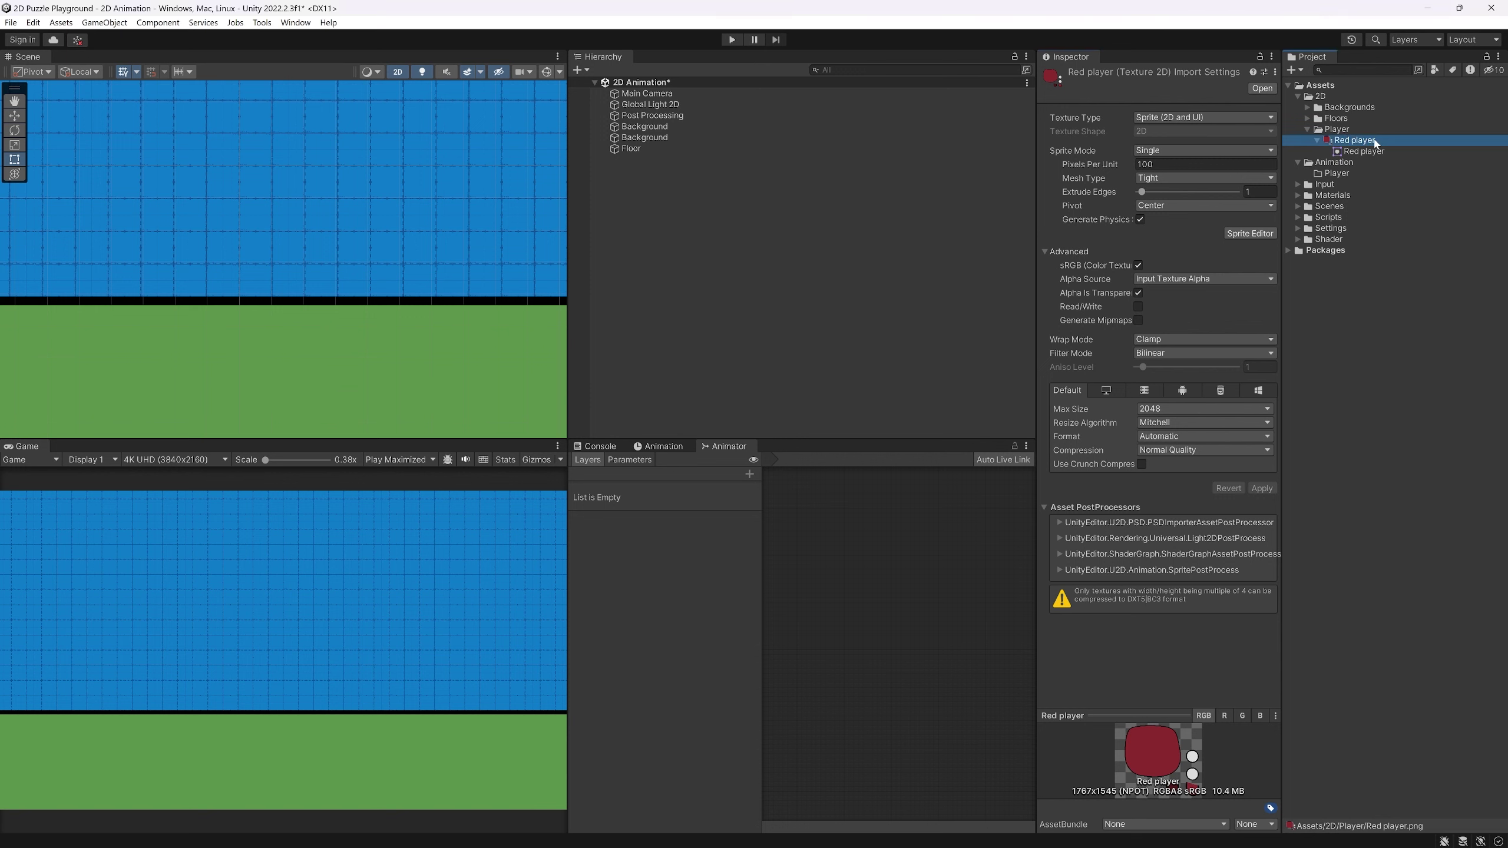
click(1157, 150)
click(1169, 182)
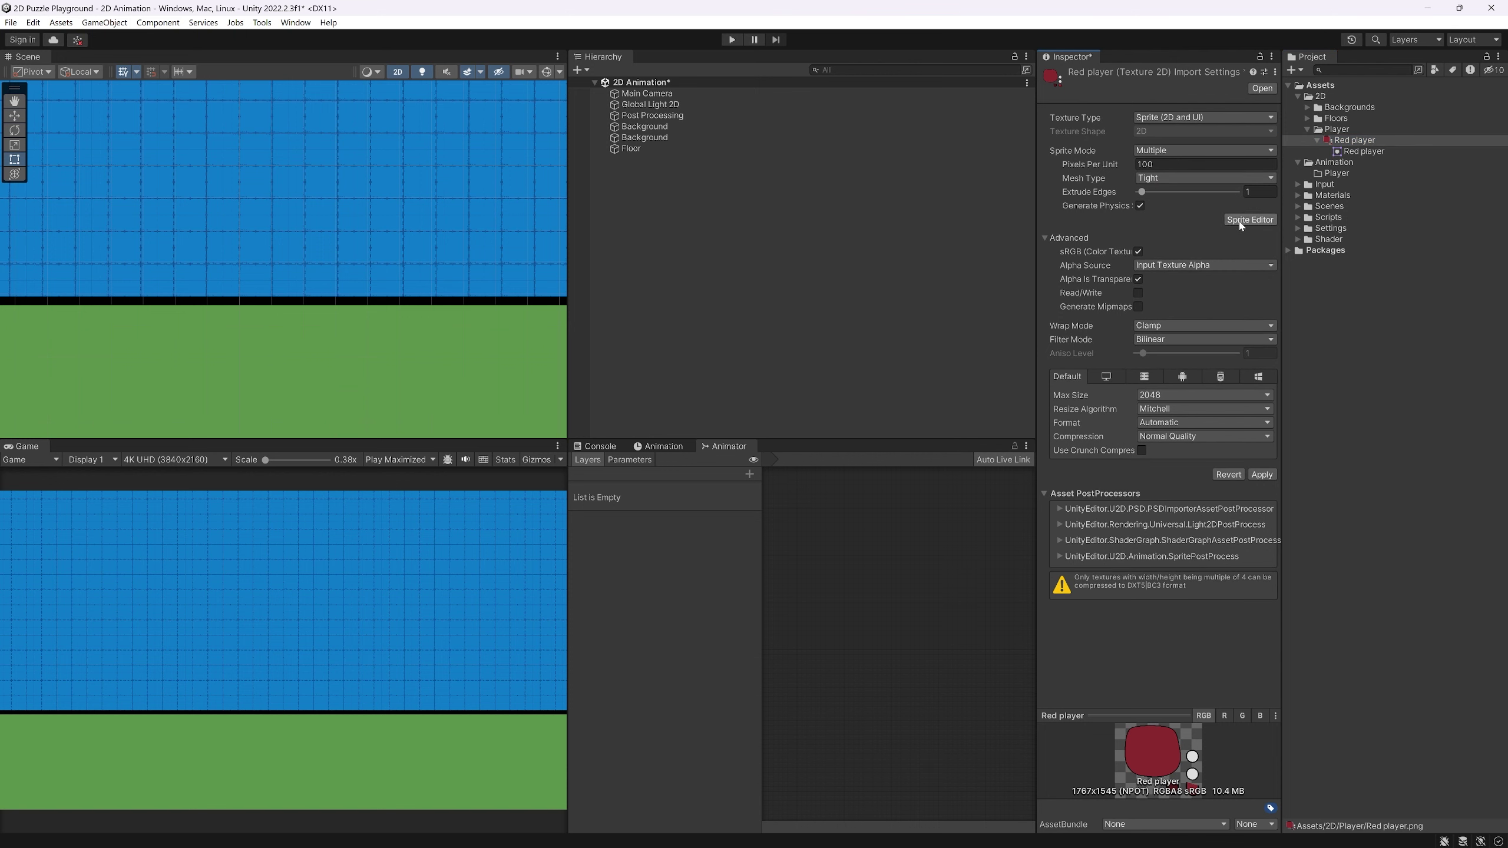
click(1262, 474)
Open the Red player texture in the Sprite Editor and slice it with the Automatic type, Center pivot and Delete Existing method
click(1255, 222)
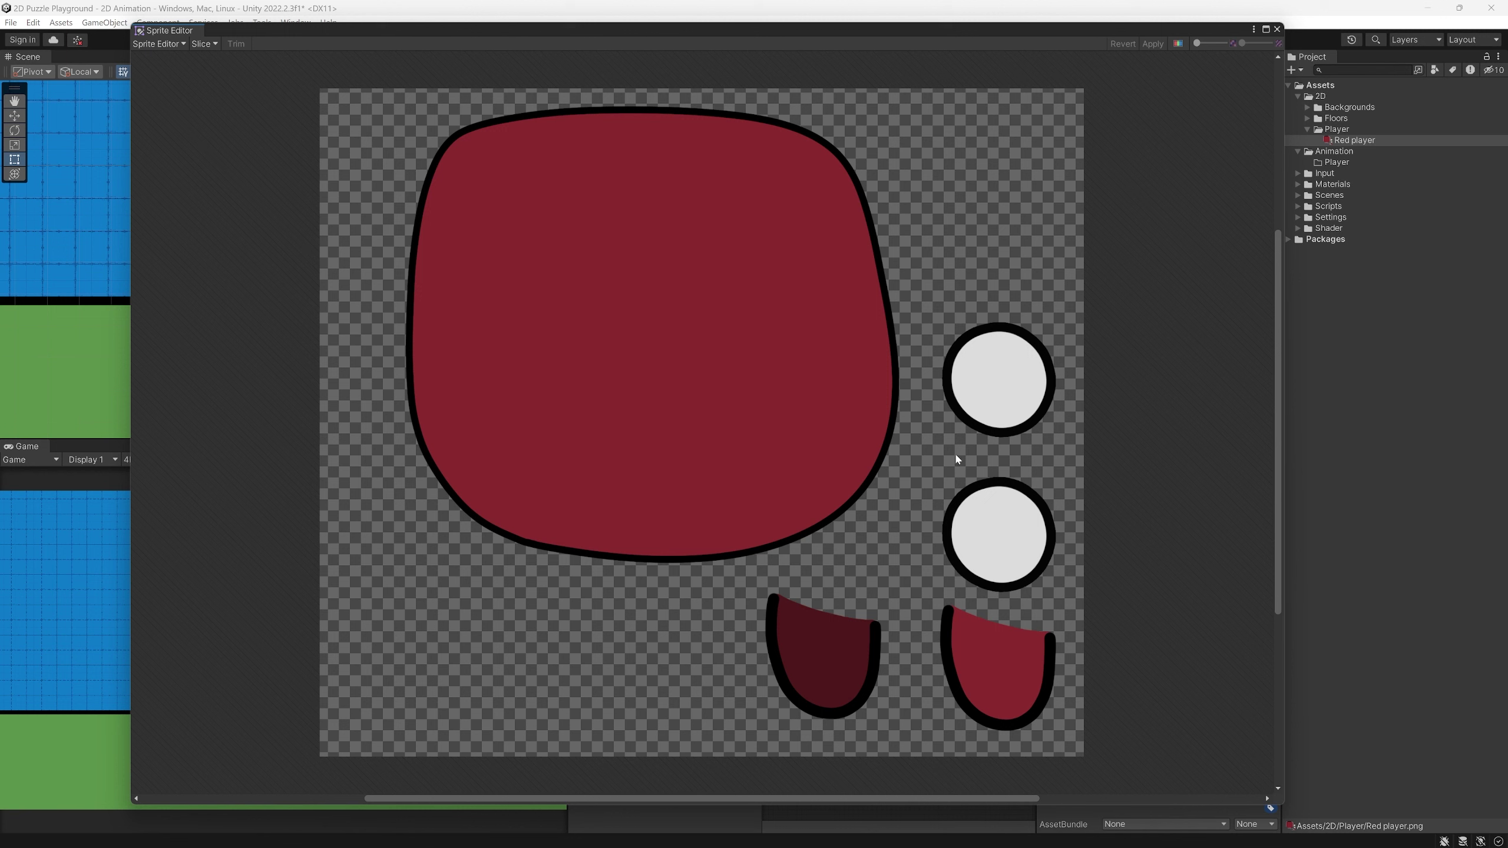
click(205, 44)
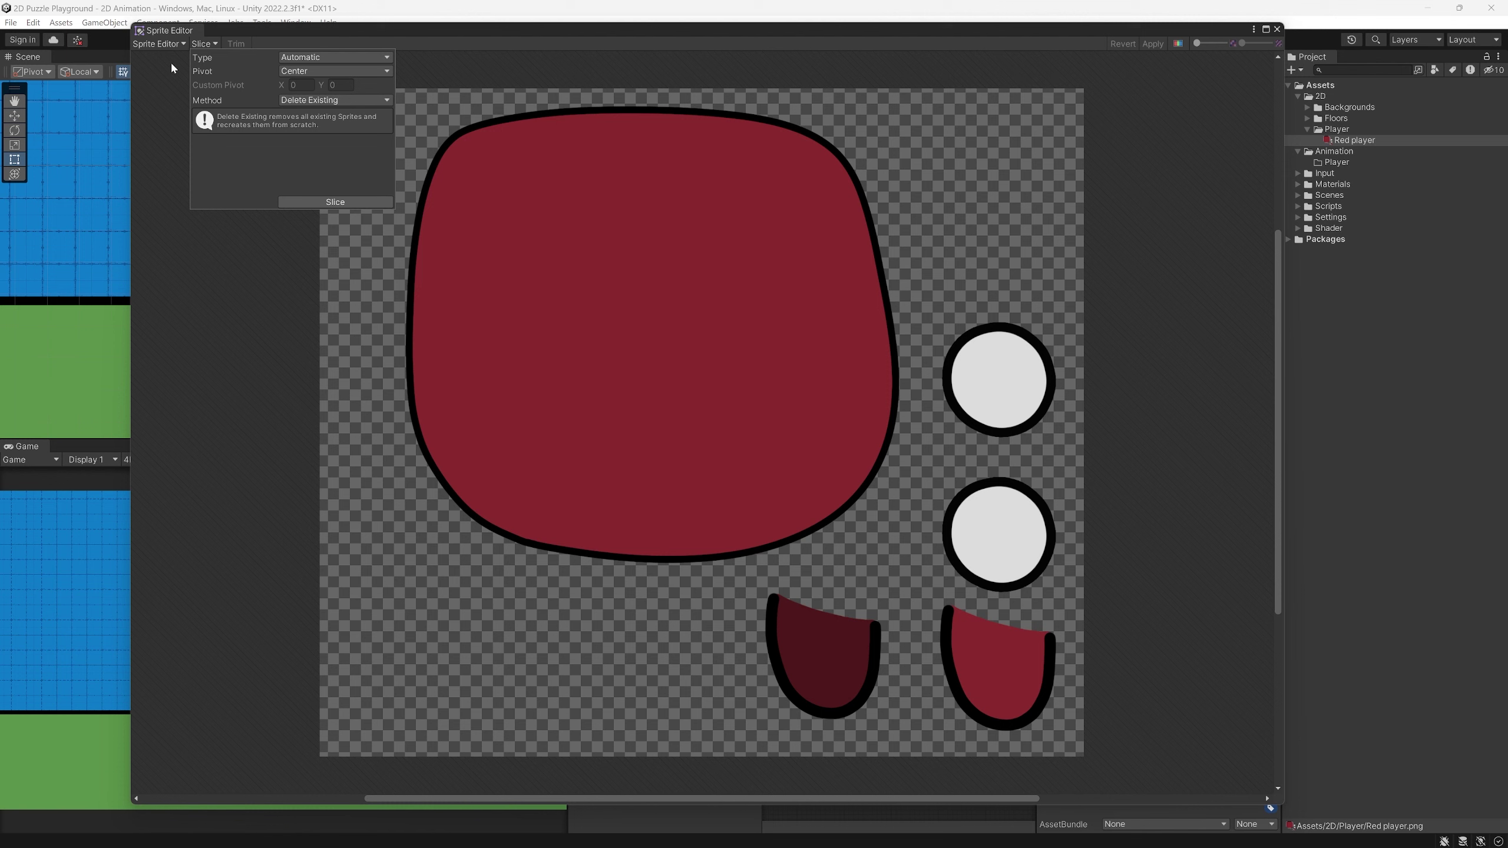
click(332, 202)
click(184, 494)
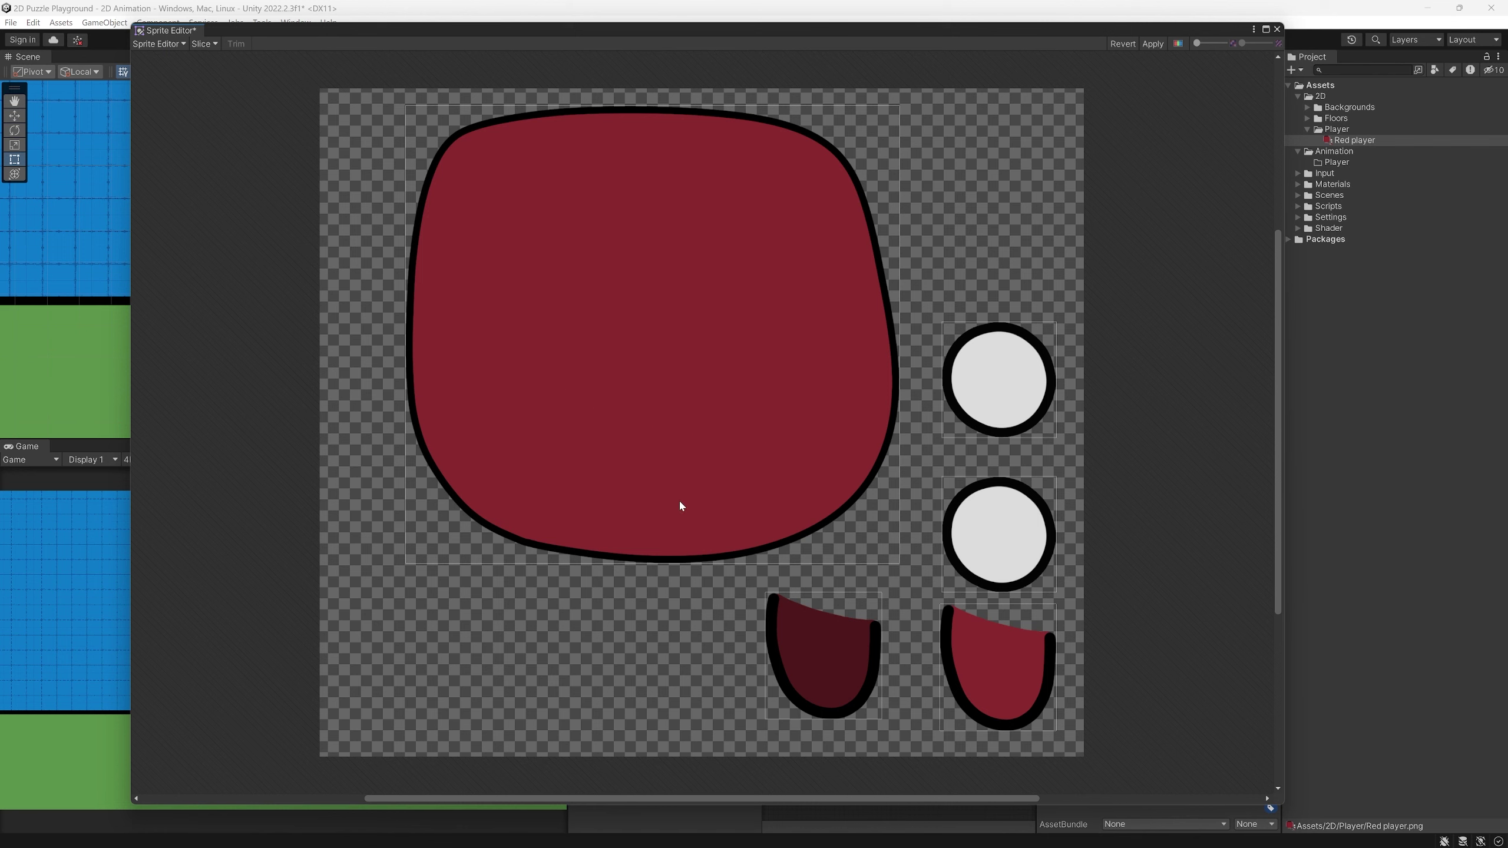
Name the large body slice Red player body
click(579, 343)
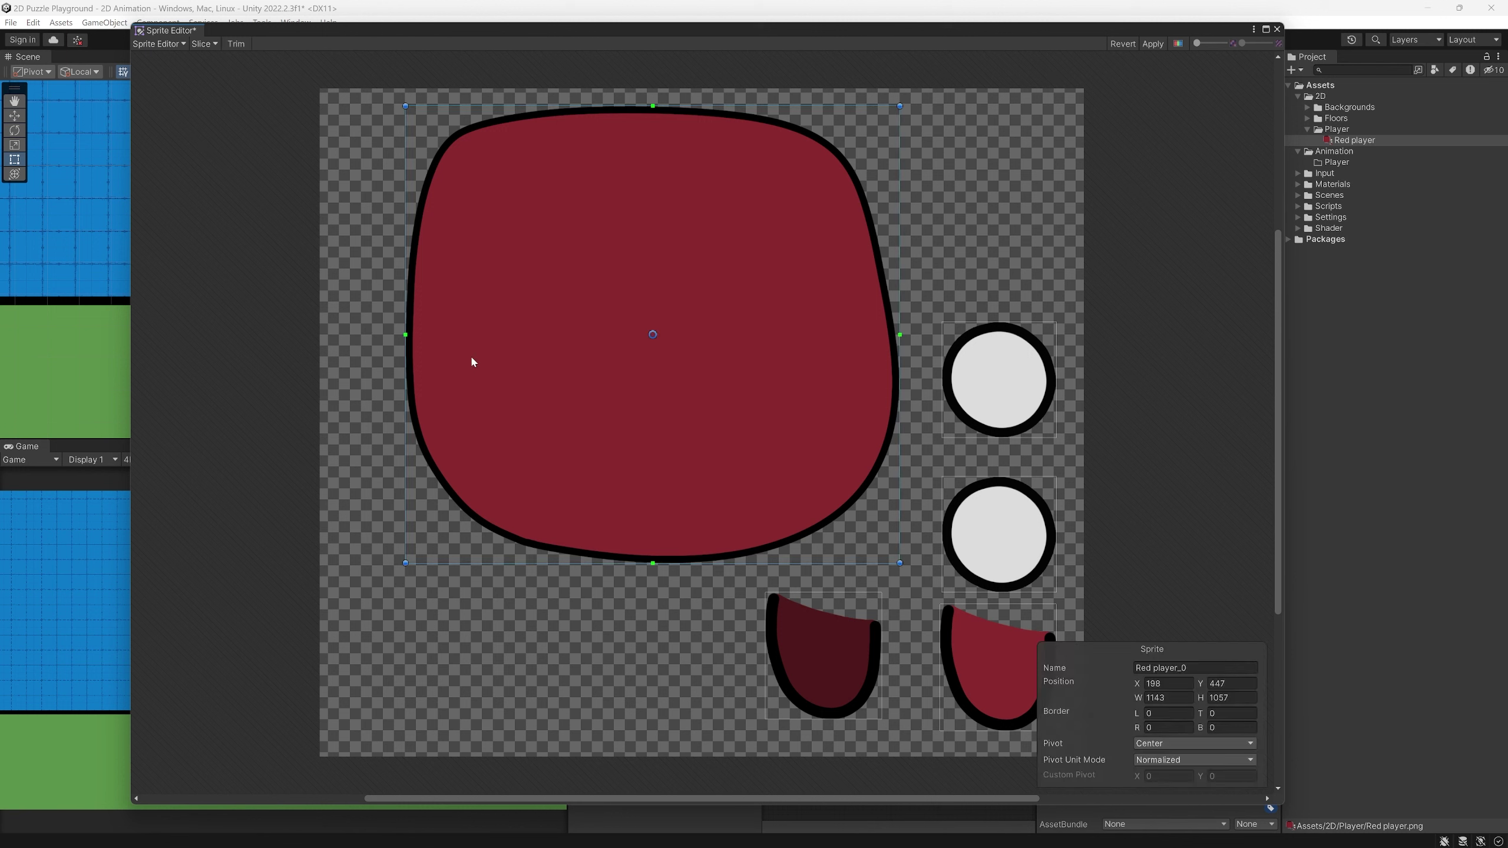
click(1191, 670)
click(1186, 670)
drag(1184, 670, 1178, 669)
key(BackSpace)
text(bodu)
Name the upper eye slice Red Player Eye and remove the lower eye's duplicate slice
click(1002, 411)
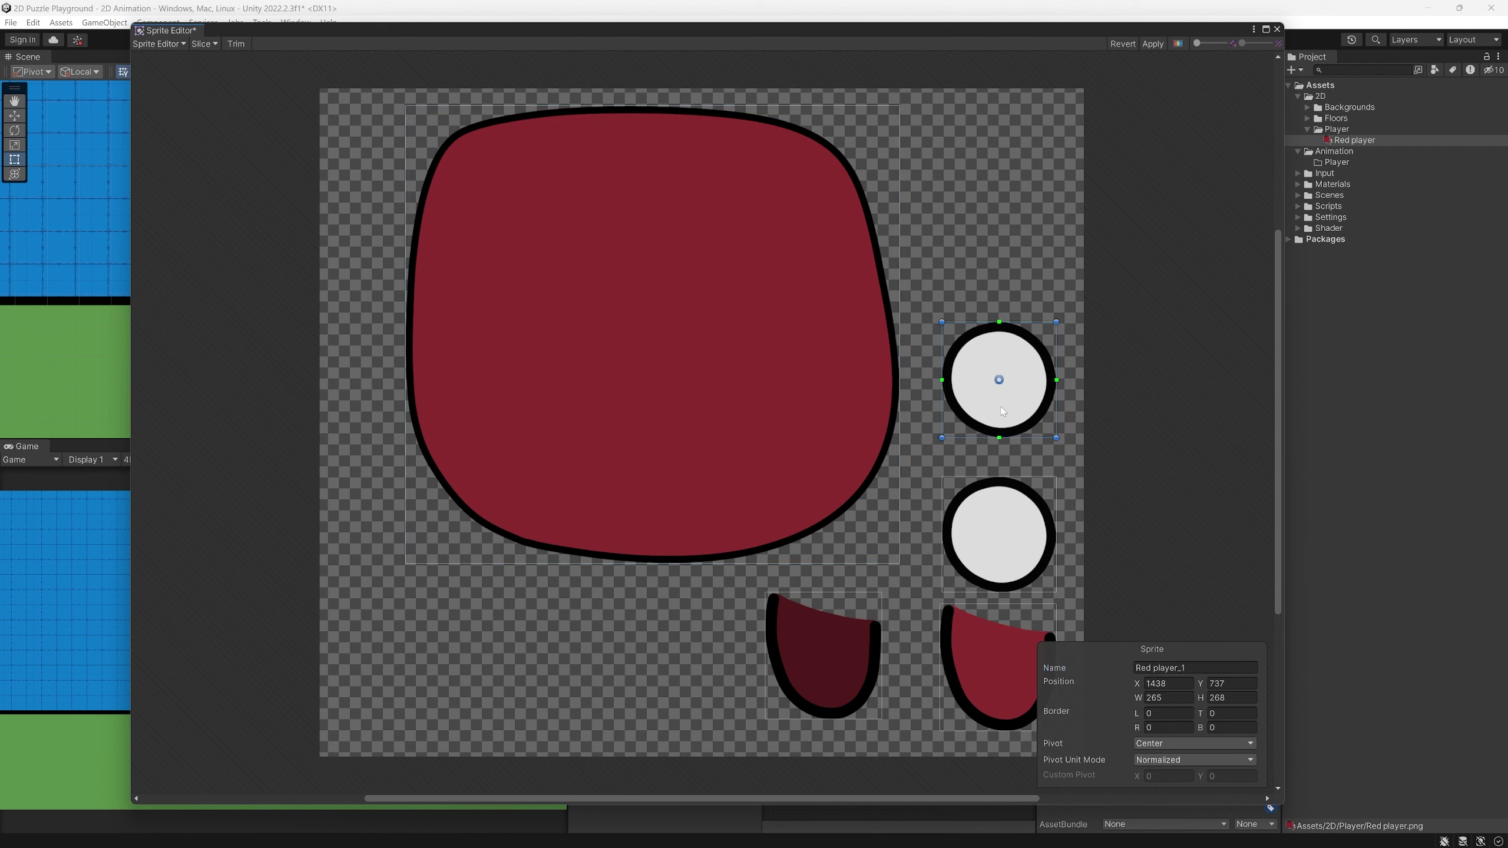
click(1184, 668)
text(Red Player Eye)
click(974, 535)
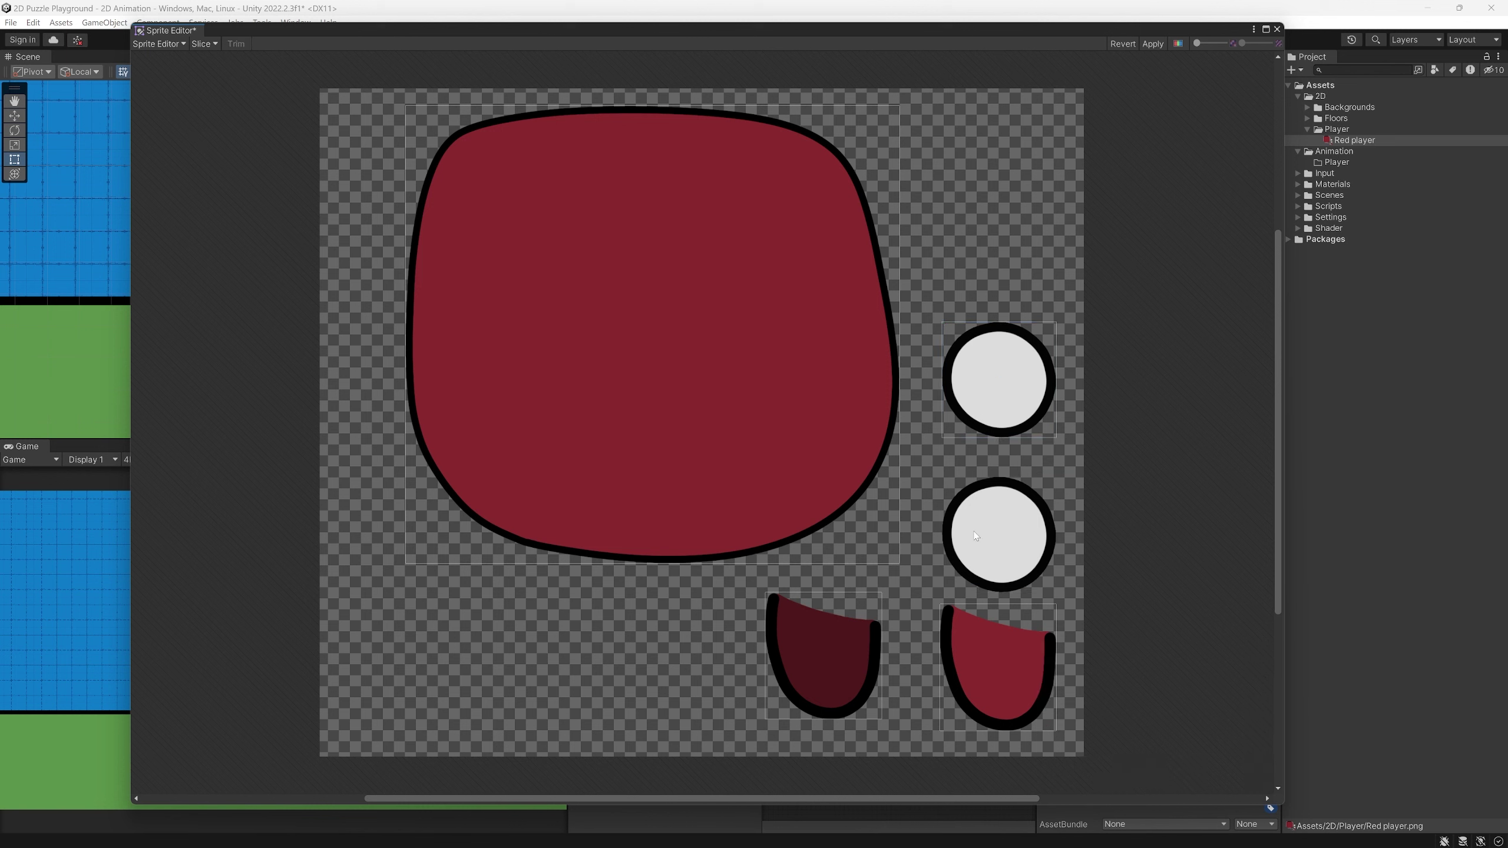
Name the dark leg slice Red player leg back and the brighter leg slice Red player leg front
click(831, 653)
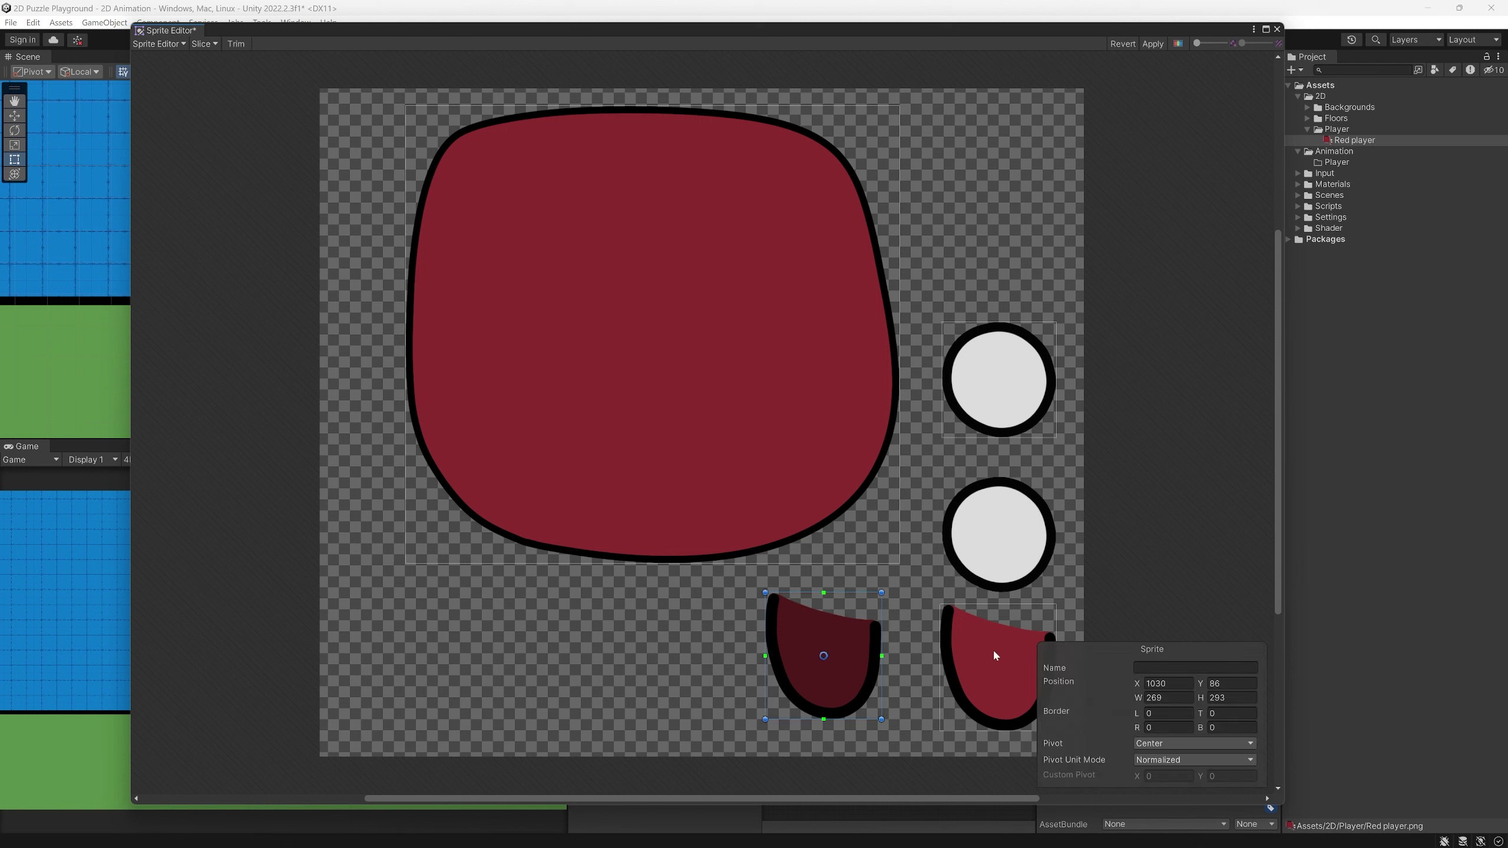
click(1188, 668)
text(Red player leg back)
click(971, 639)
click(1220, 667)
text(Red player leg front)
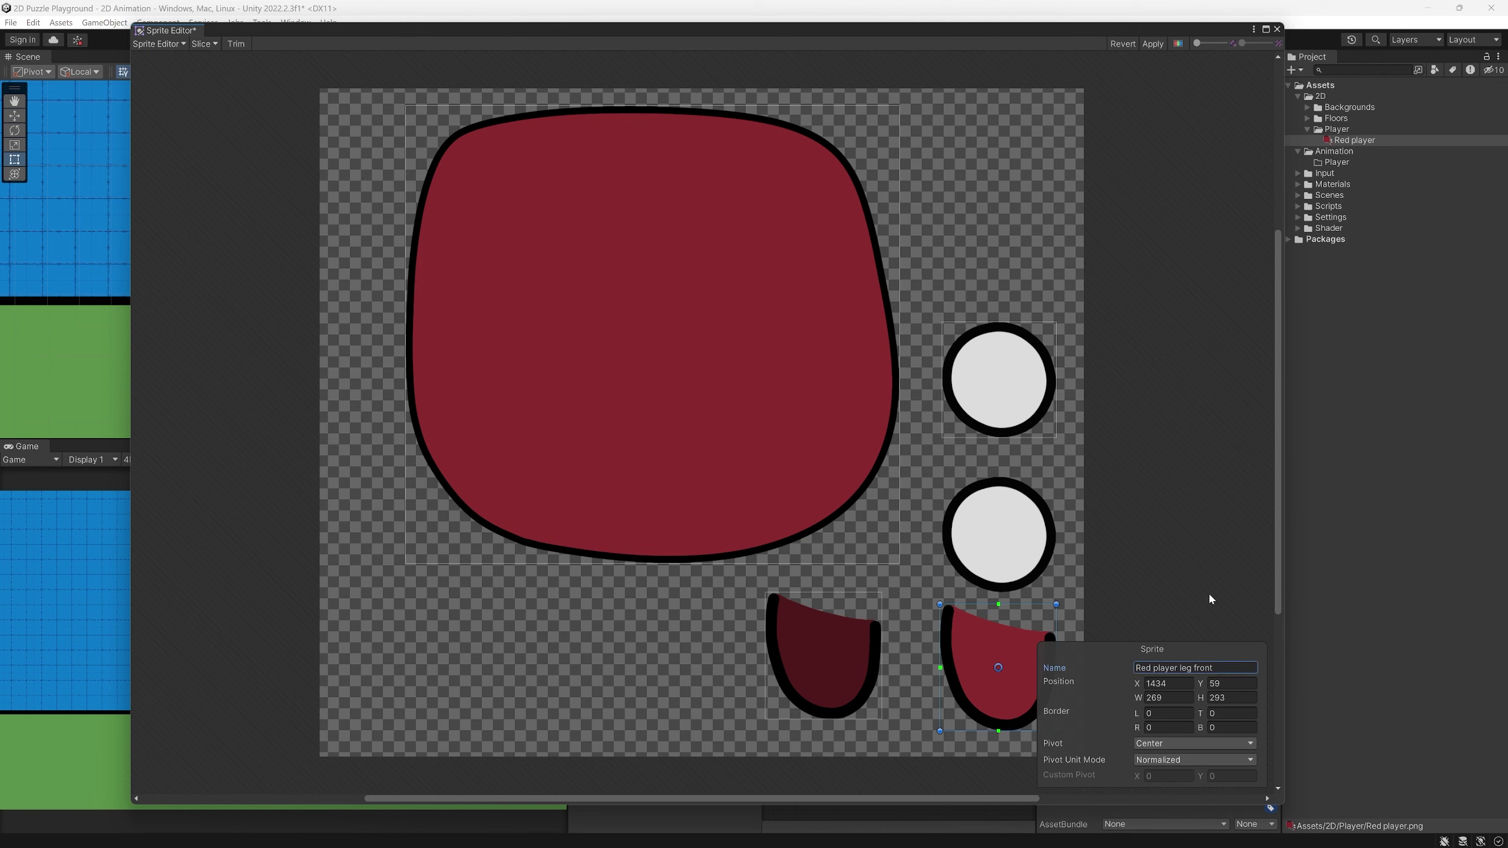
Apply the slicing and naming changes and close the Sprite Editor
click(1197, 557)
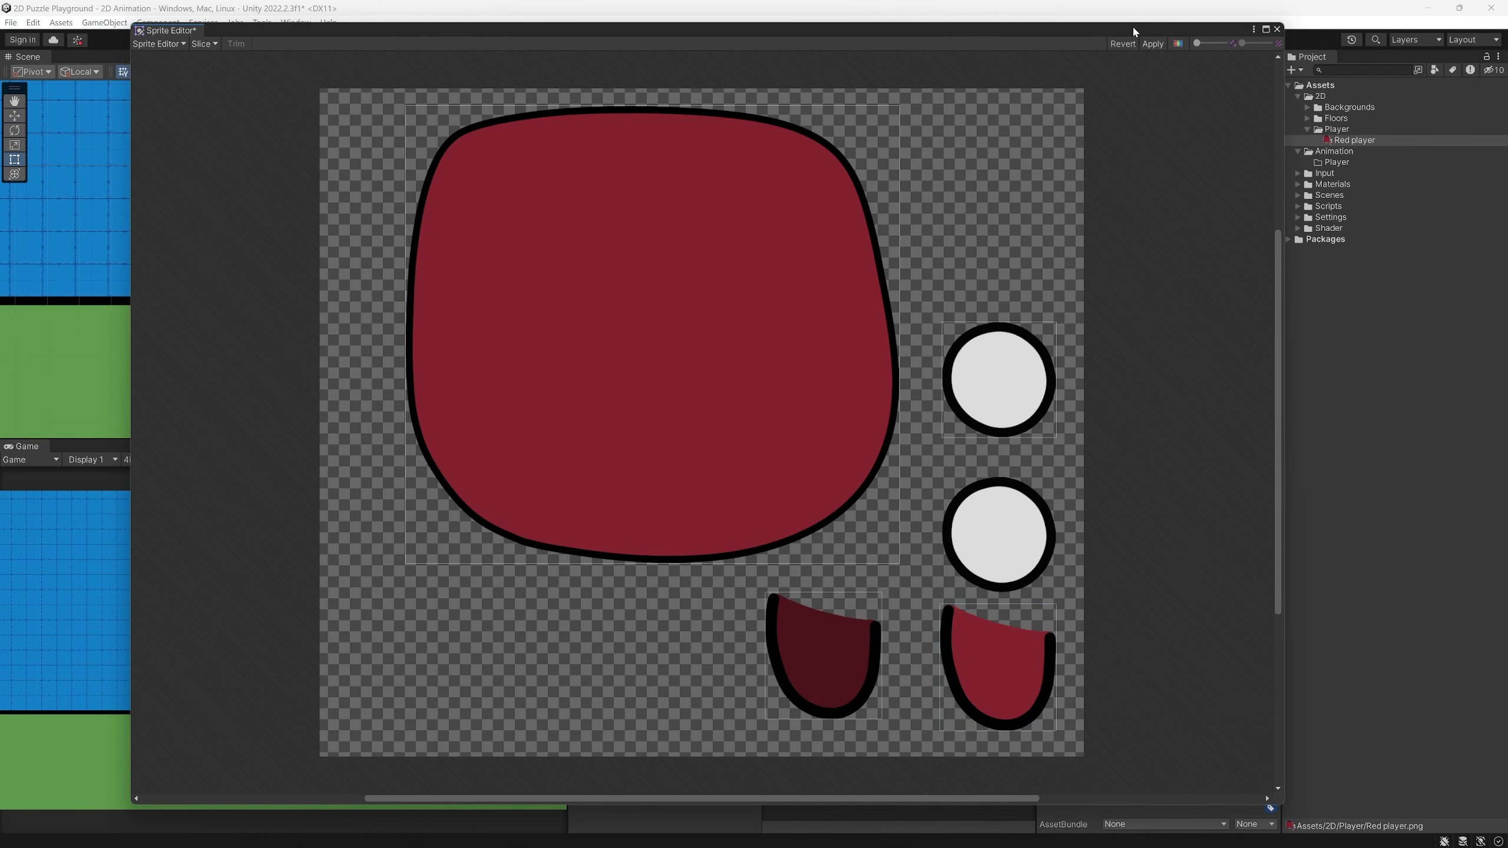
click(1151, 45)
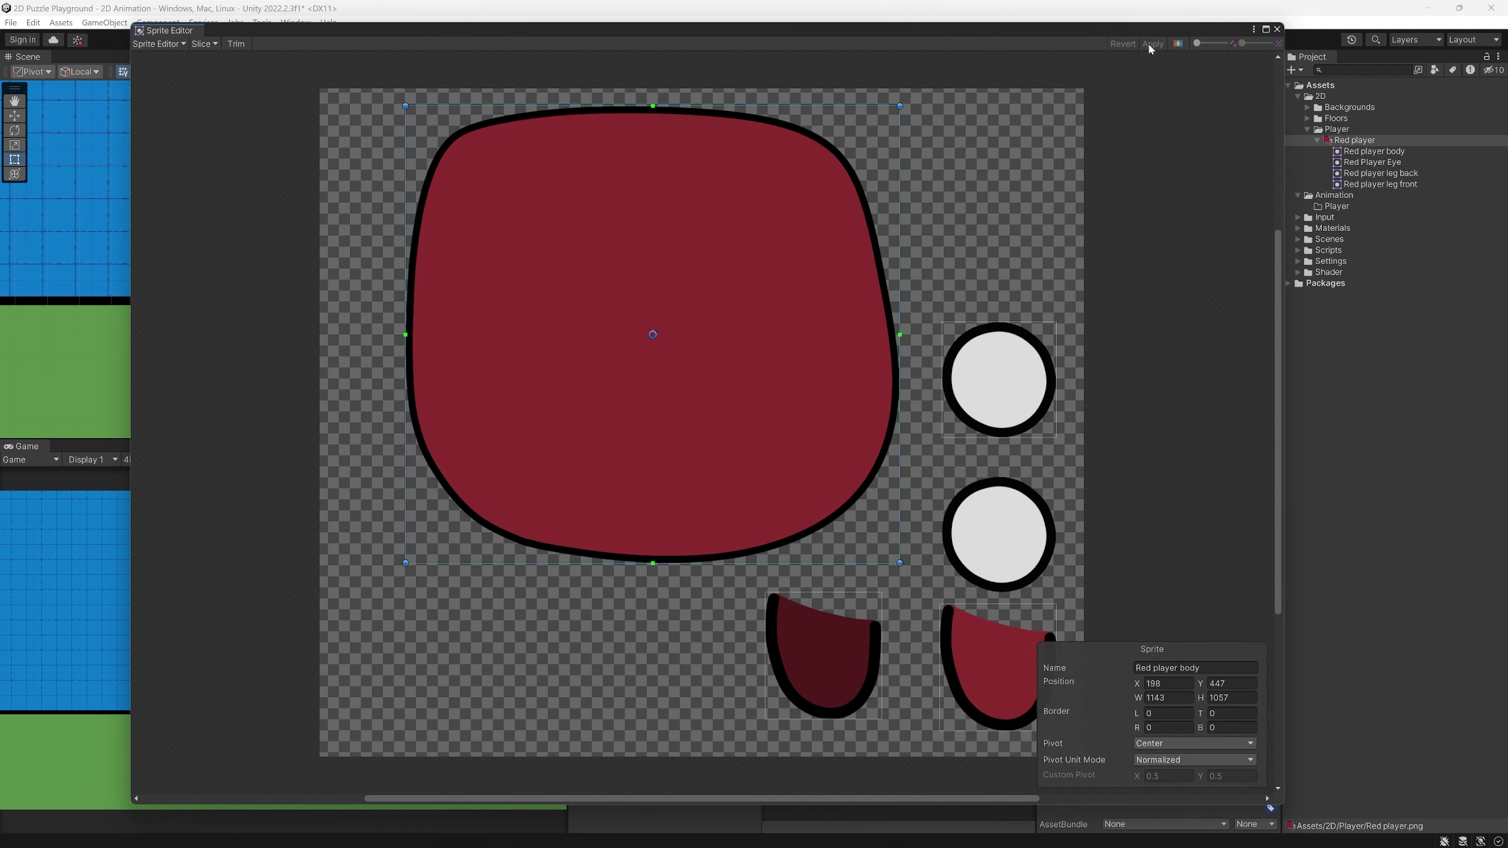
click(1277, 29)
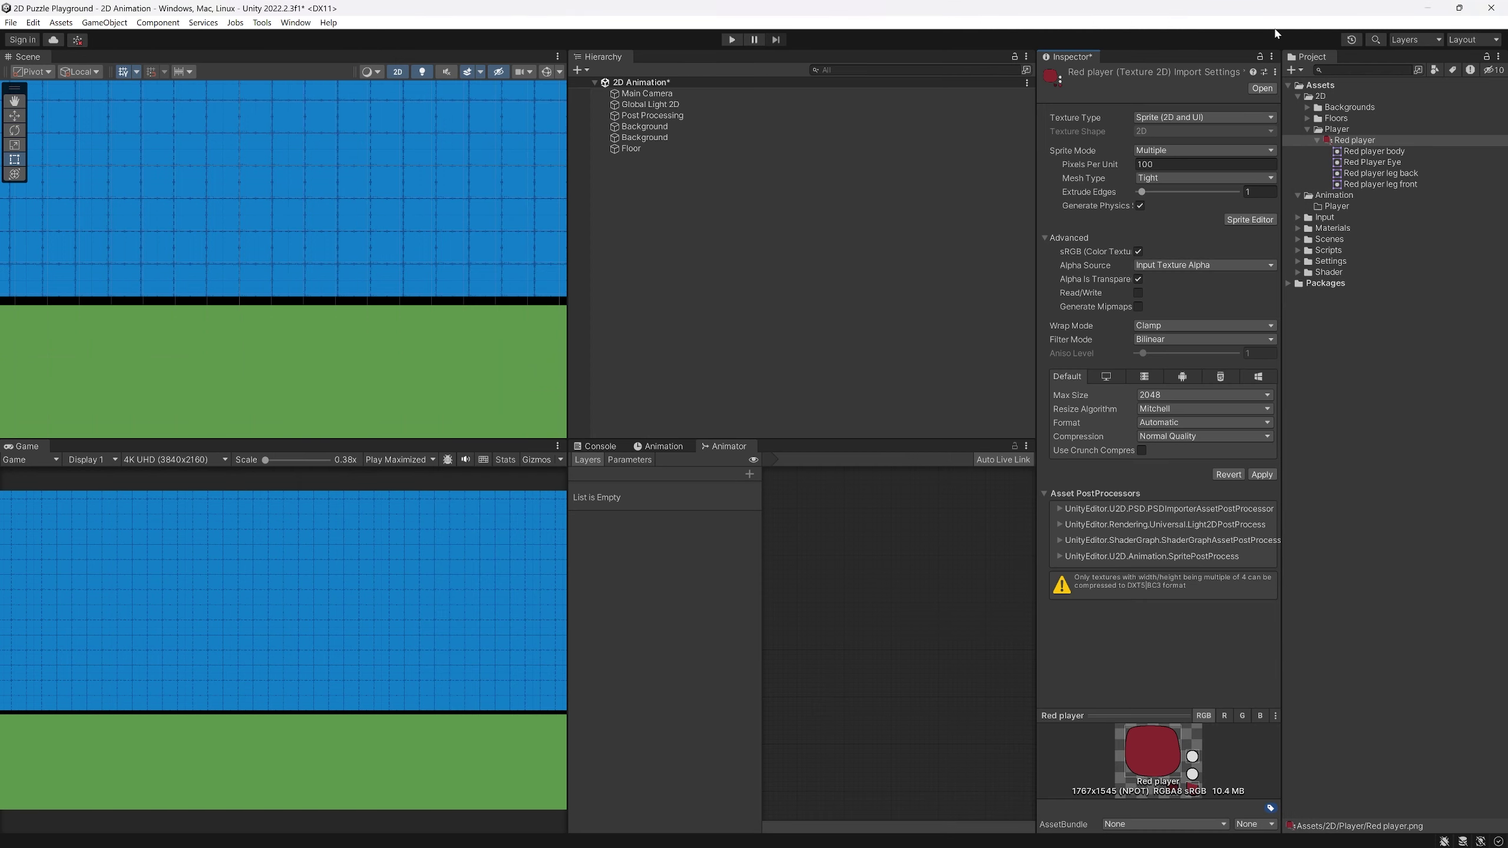
Inspect the sliced body, eye, back leg and front leg sprites under the Red player texture
click(1369, 151)
click(749, 453)
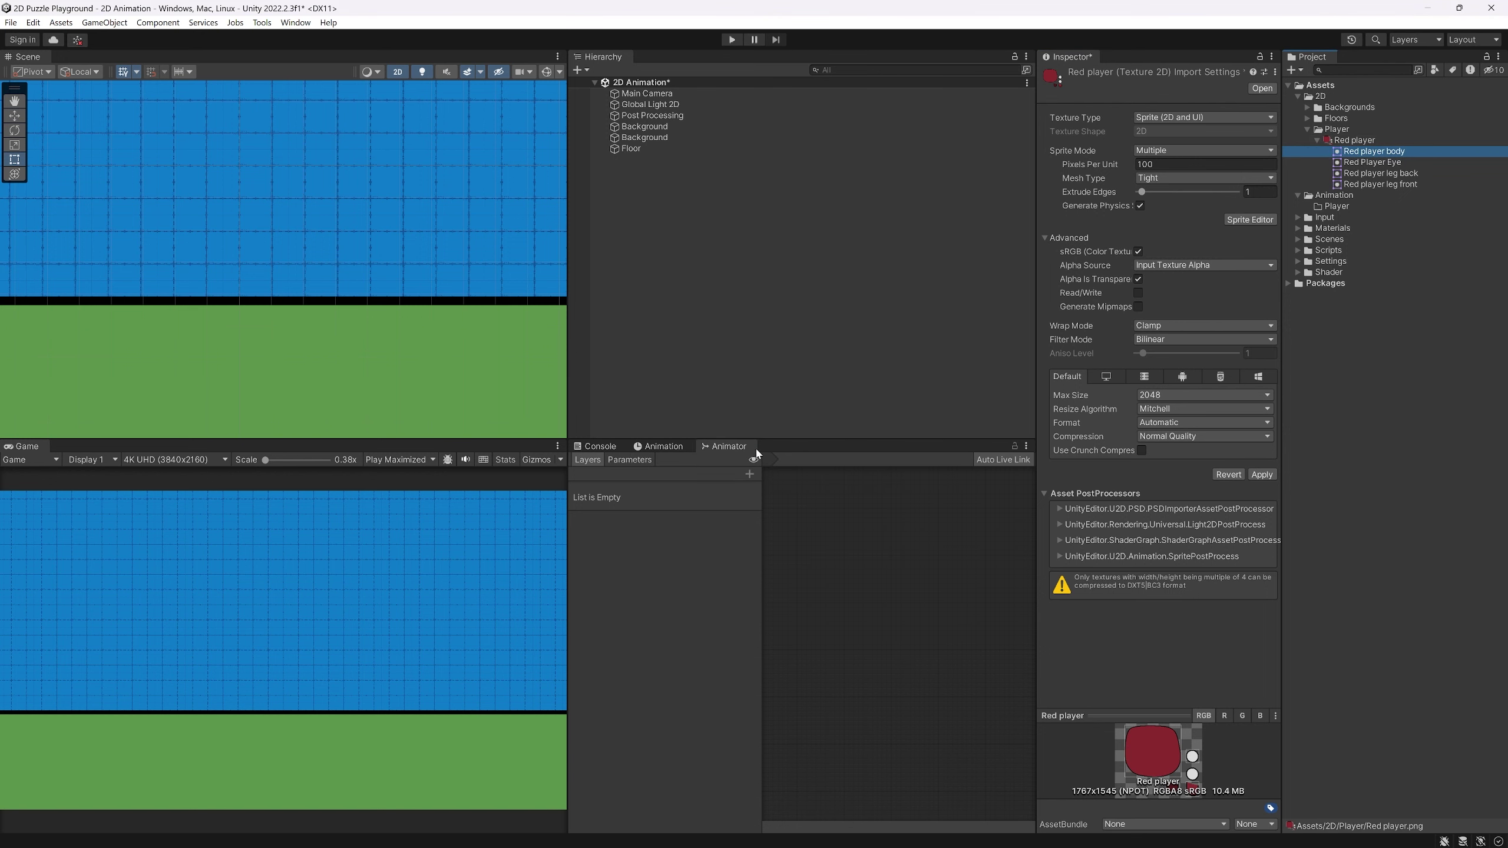
click(1371, 162)
click(1378, 174)
click(1381, 185)
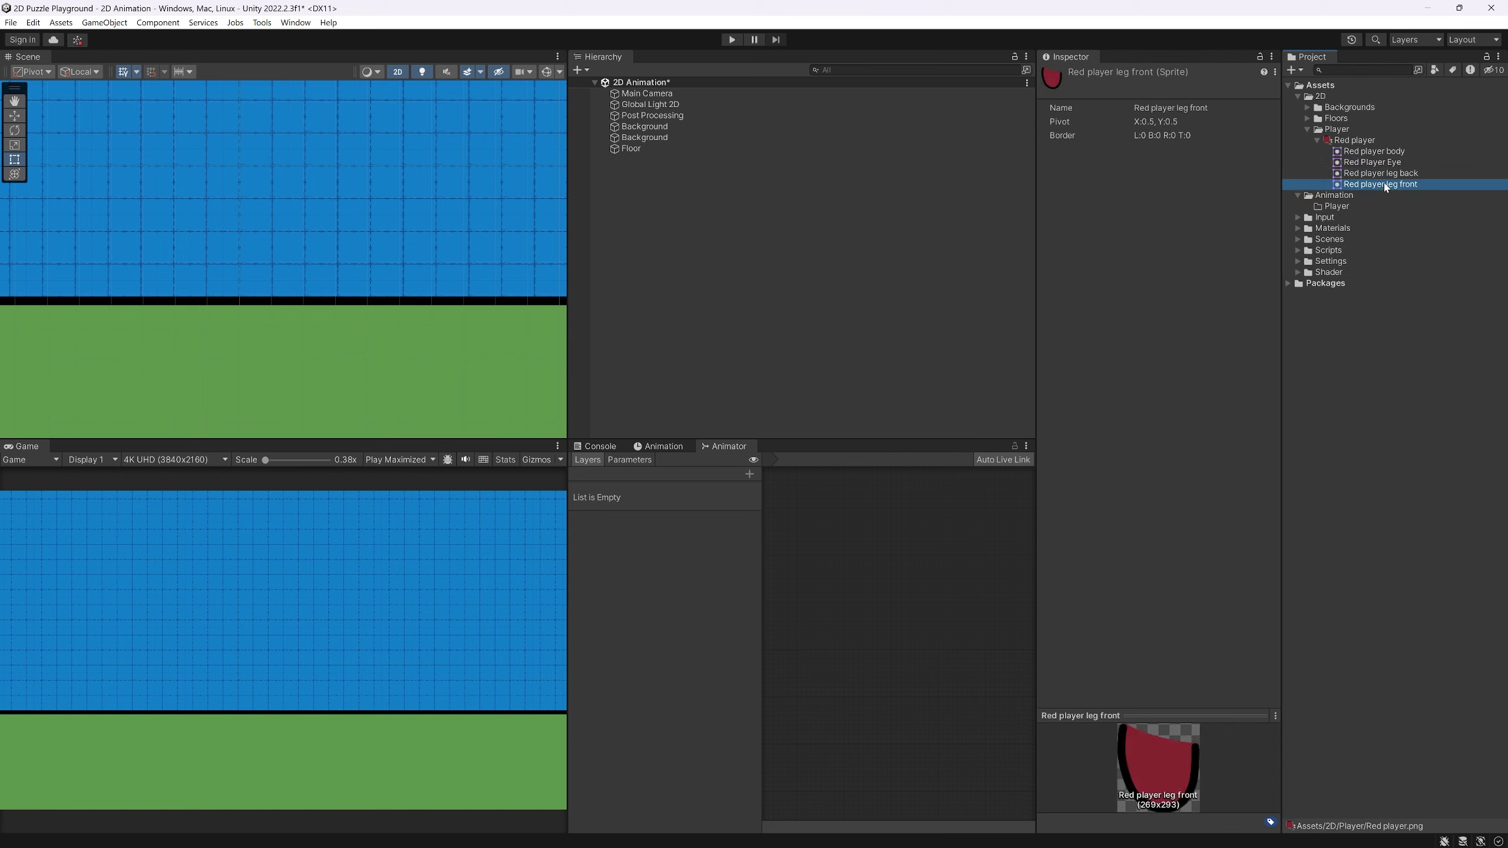
click(1388, 173)
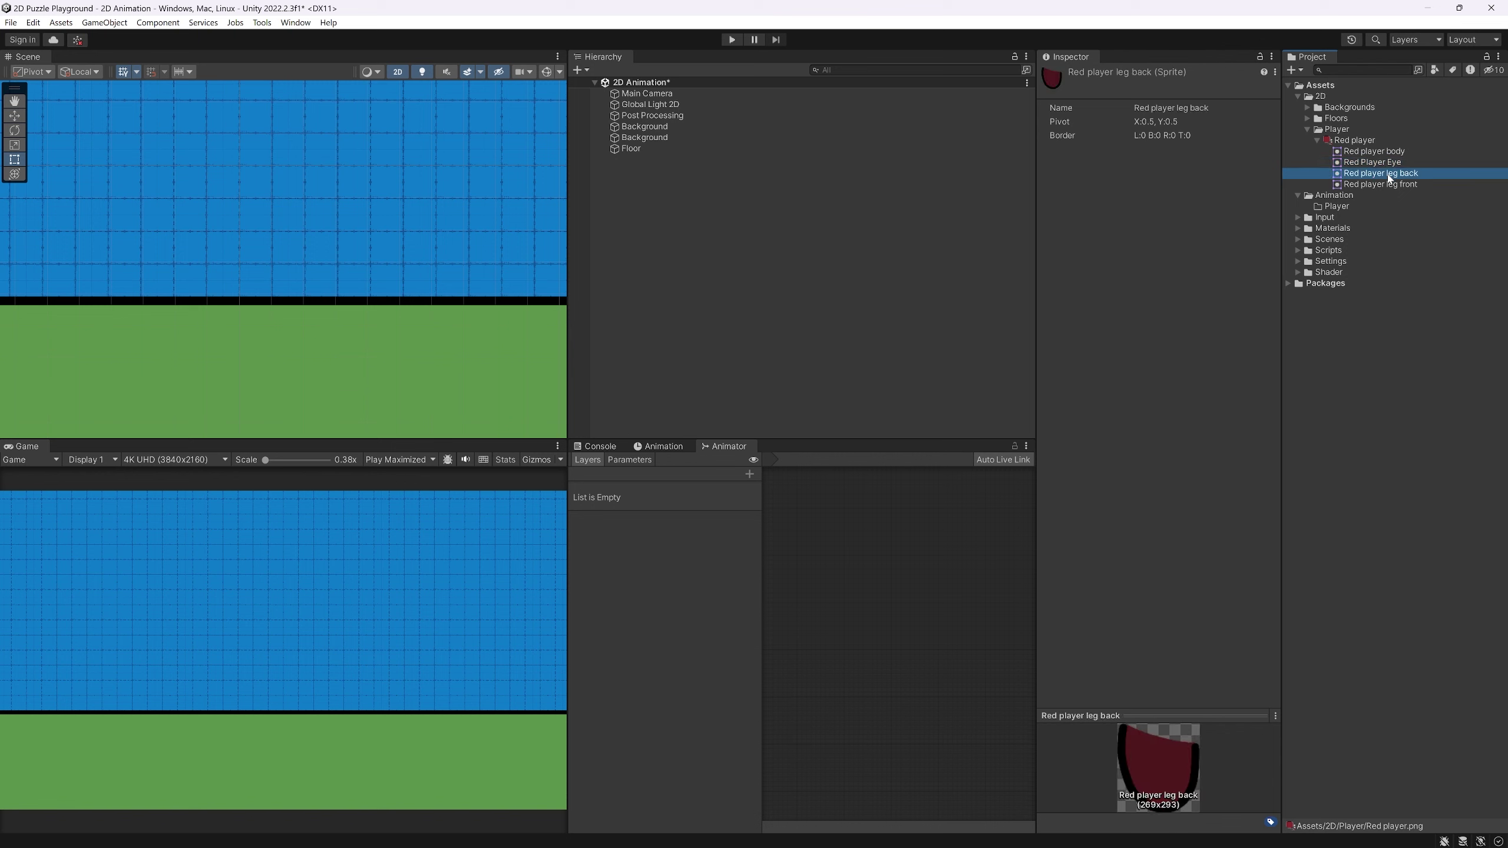
Create an empty object in the scene, reset its transform to the origin and name it Player
click(1335, 141)
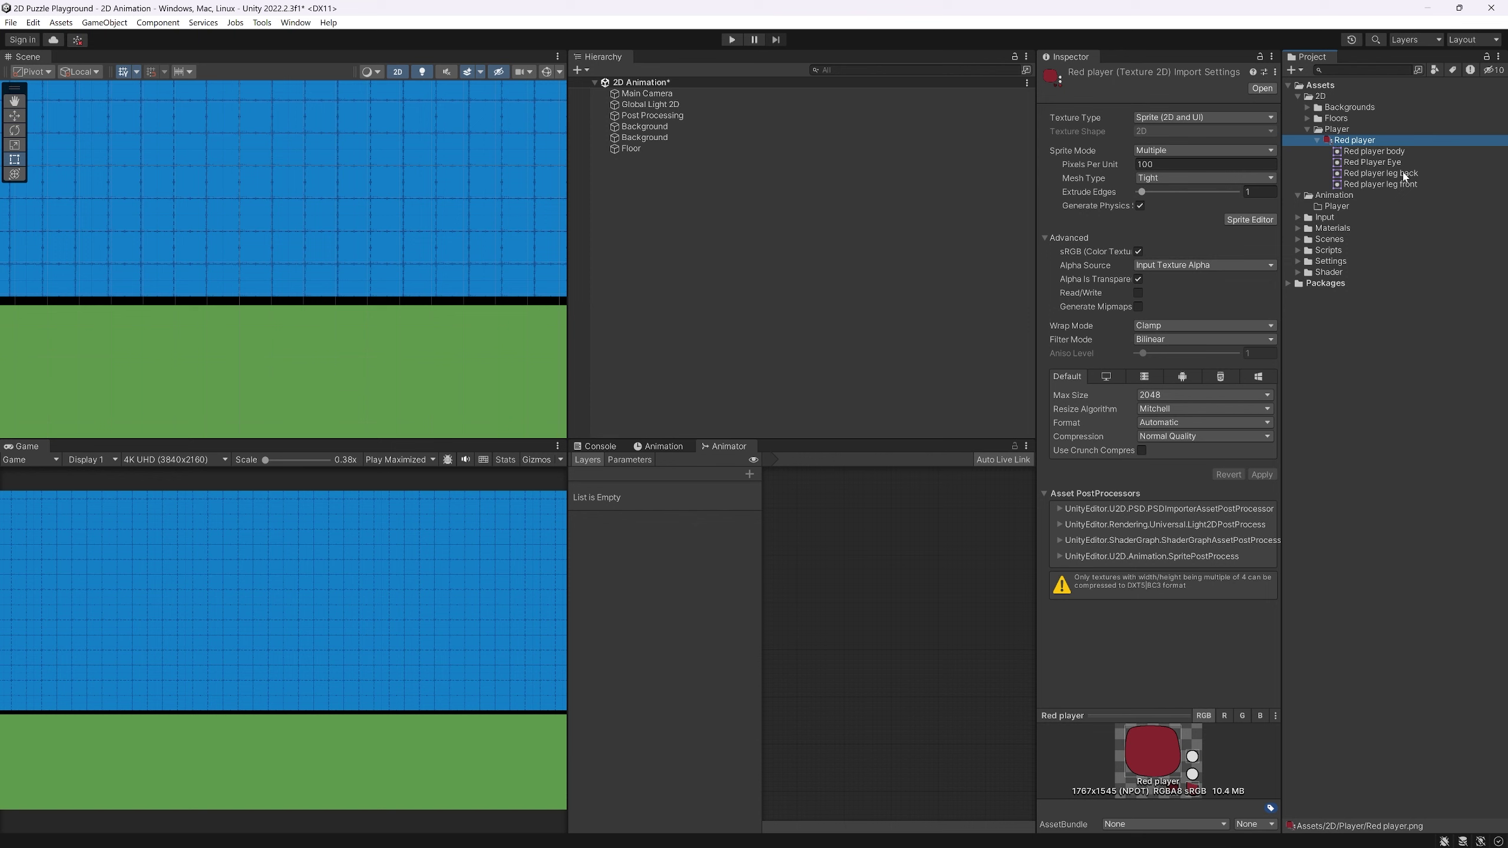
click(711, 214)
right_click(616, 205)
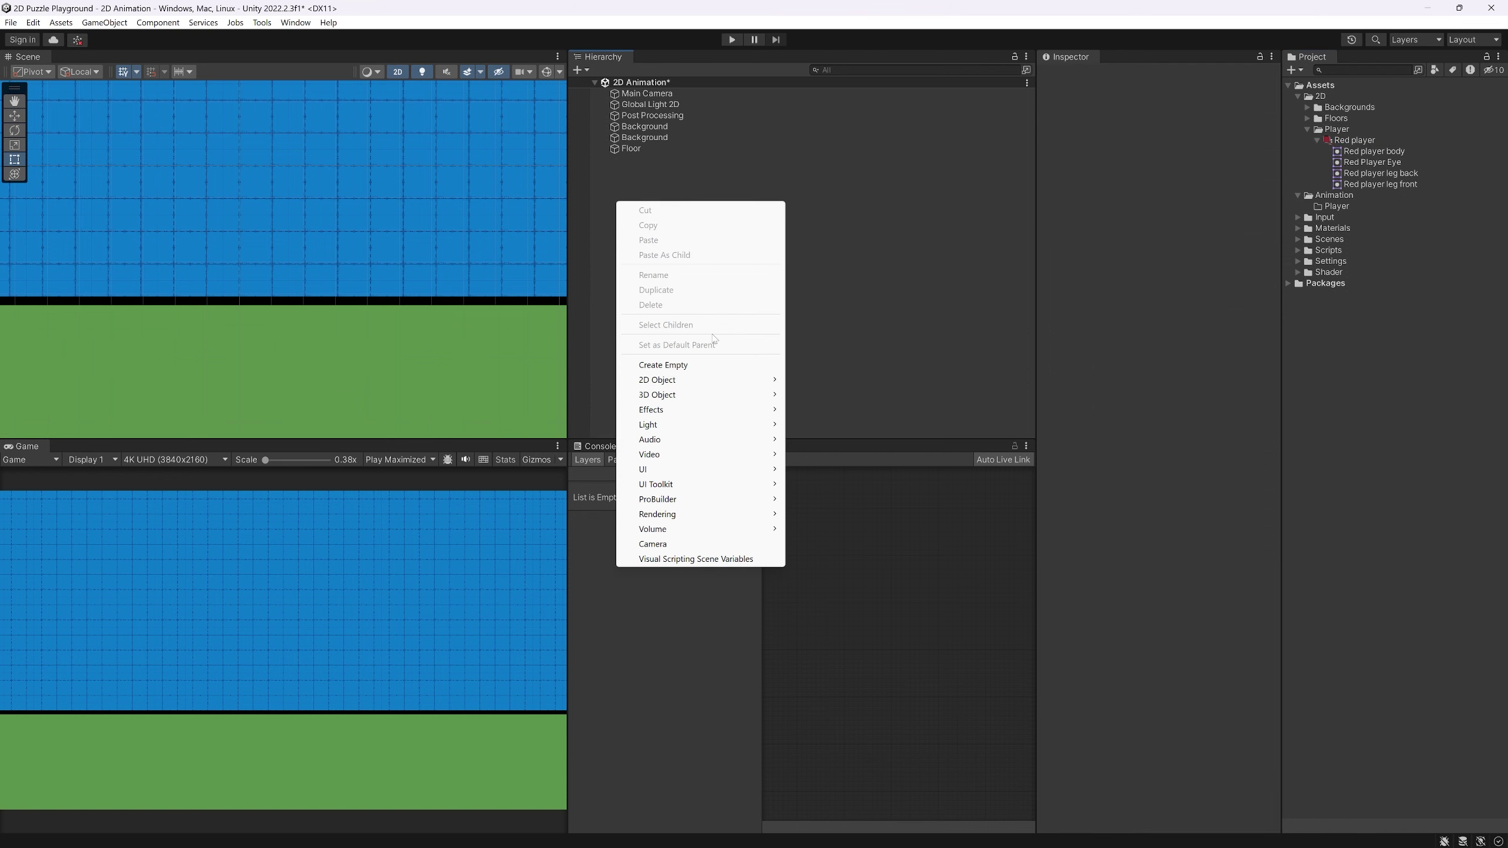
click(675, 364)
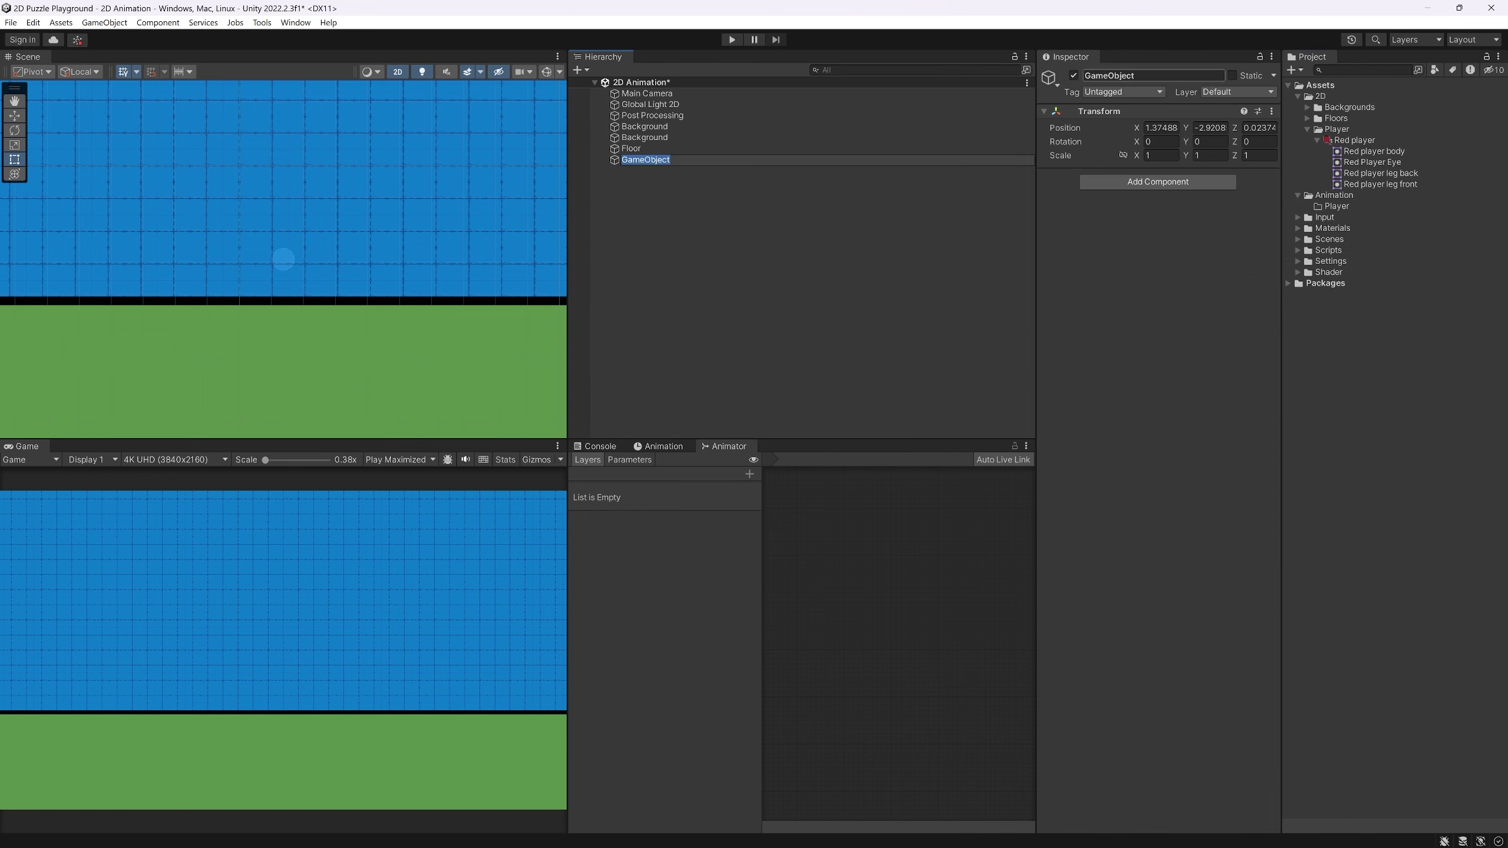
right_click(1105, 111)
click(1128, 121)
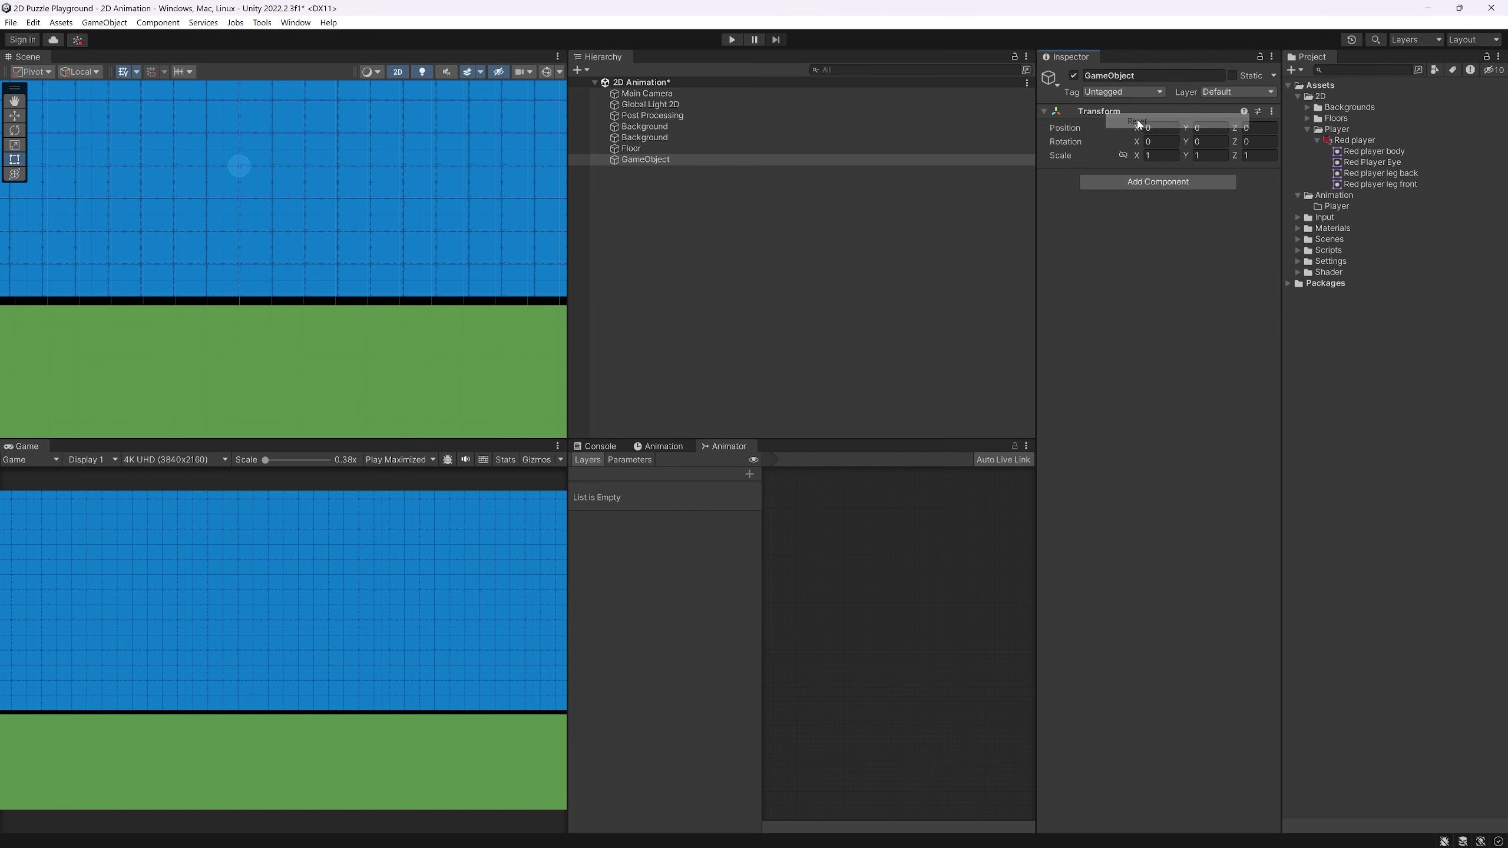
text(Player)
key(Return)
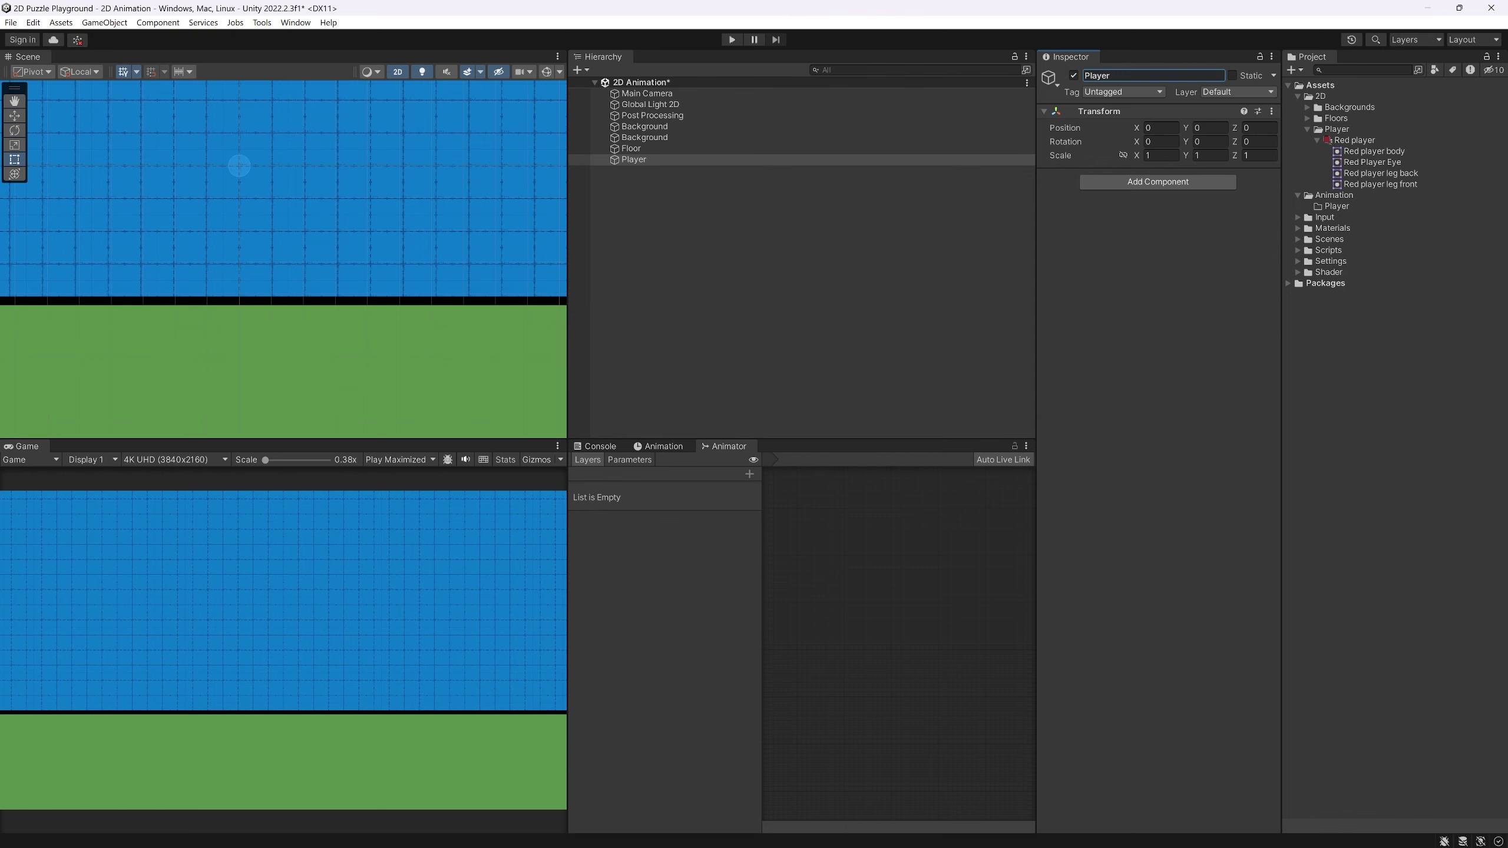
Add the Red player body sprite as a child of the Player object
scroll(397, 222, up, 3)
scroll(370, 222, down, 3)
scroll(369, 225, down, 1)
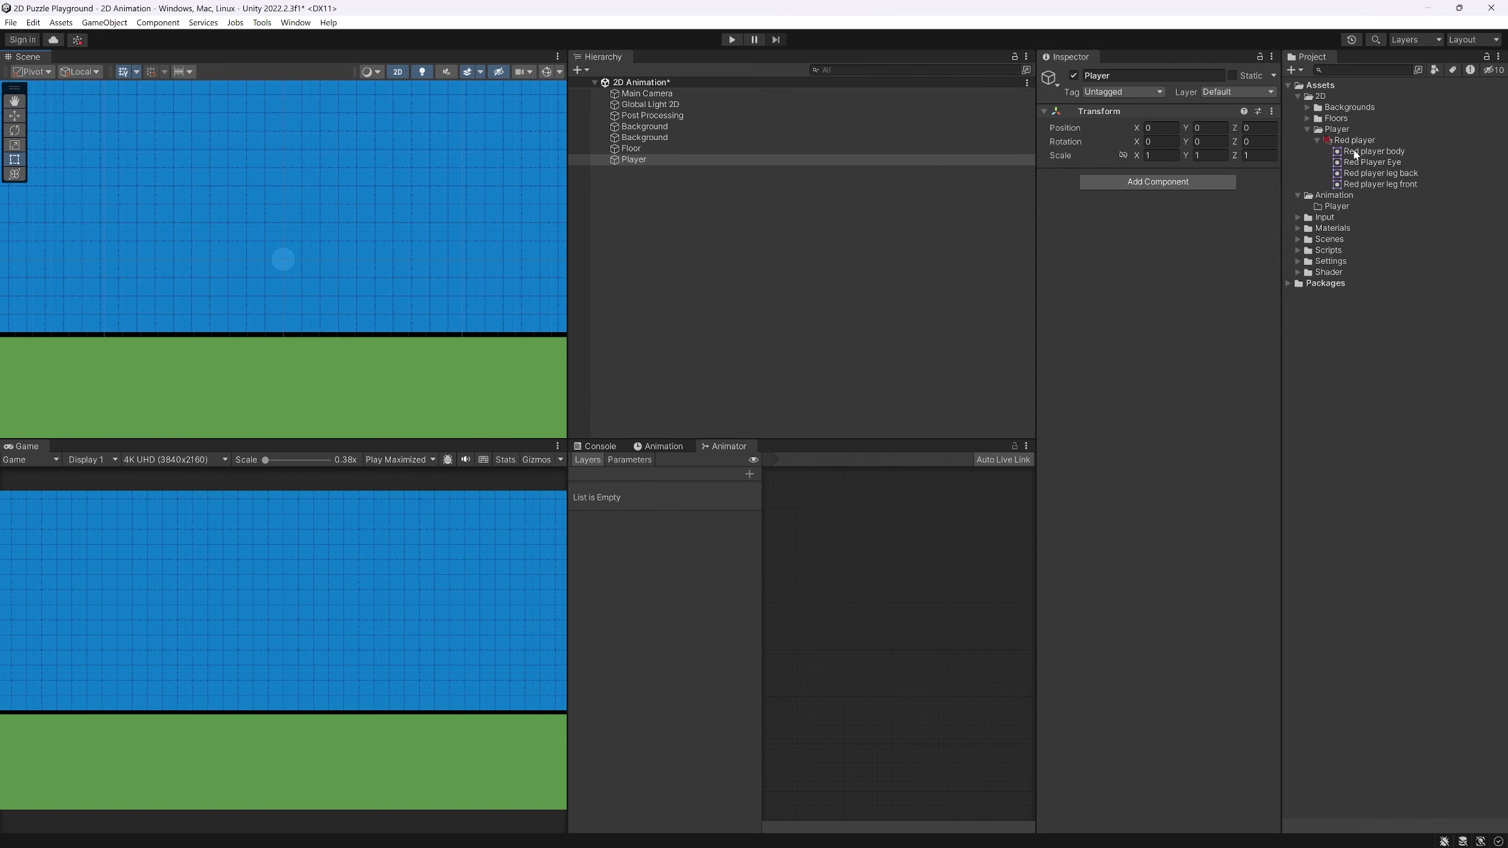
drag(1372, 151, 635, 158)
scroll(314, 240, down, 2)
scroll(356, 240, down, 3)
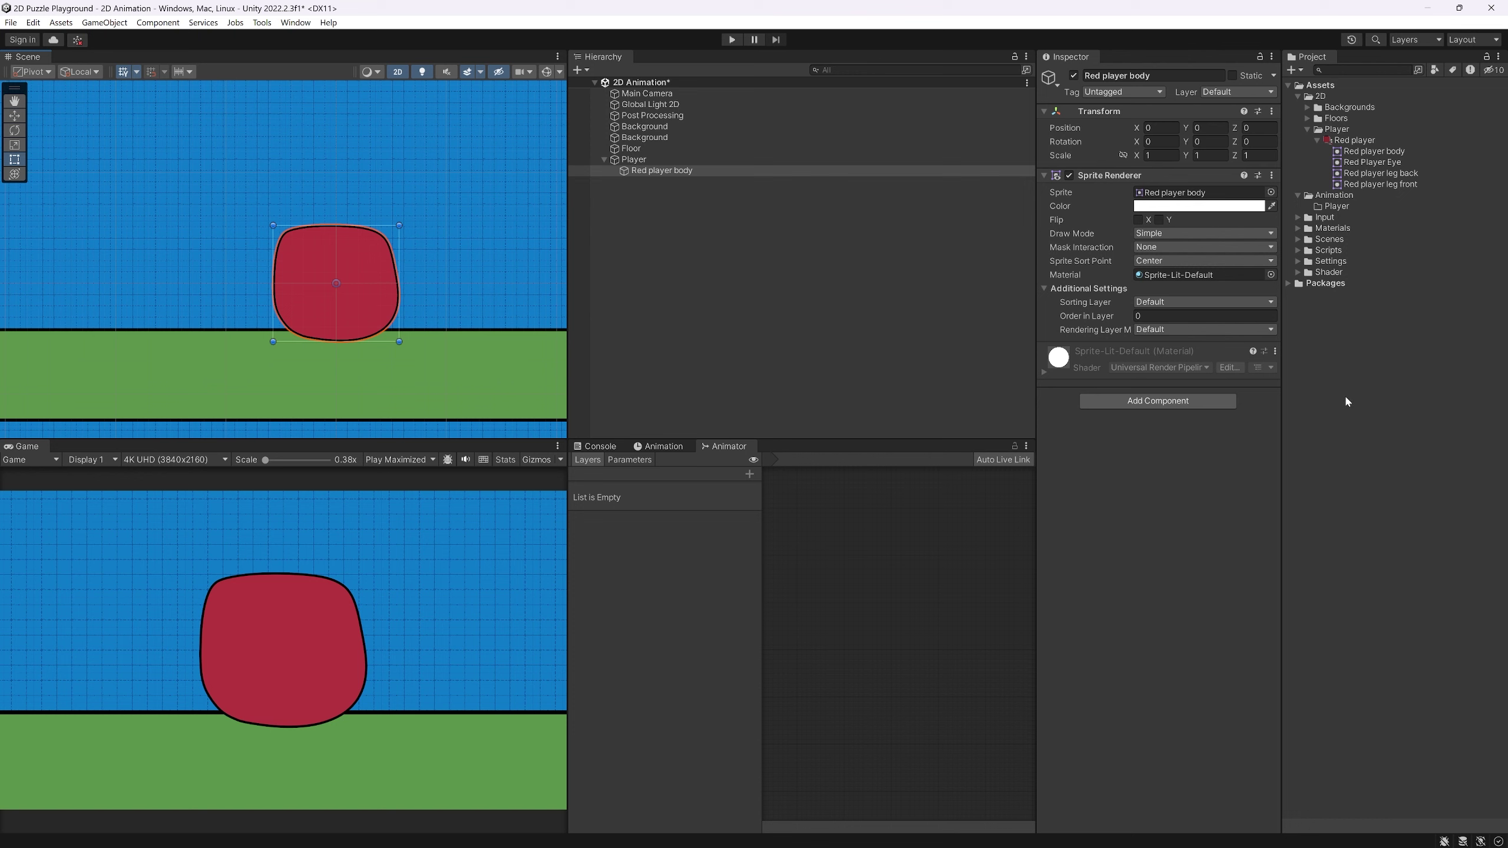
Try 50, 150, 200 and 250 pixels per unit on the Red player texture, applying each value
click(1354, 141)
click(1249, 164)
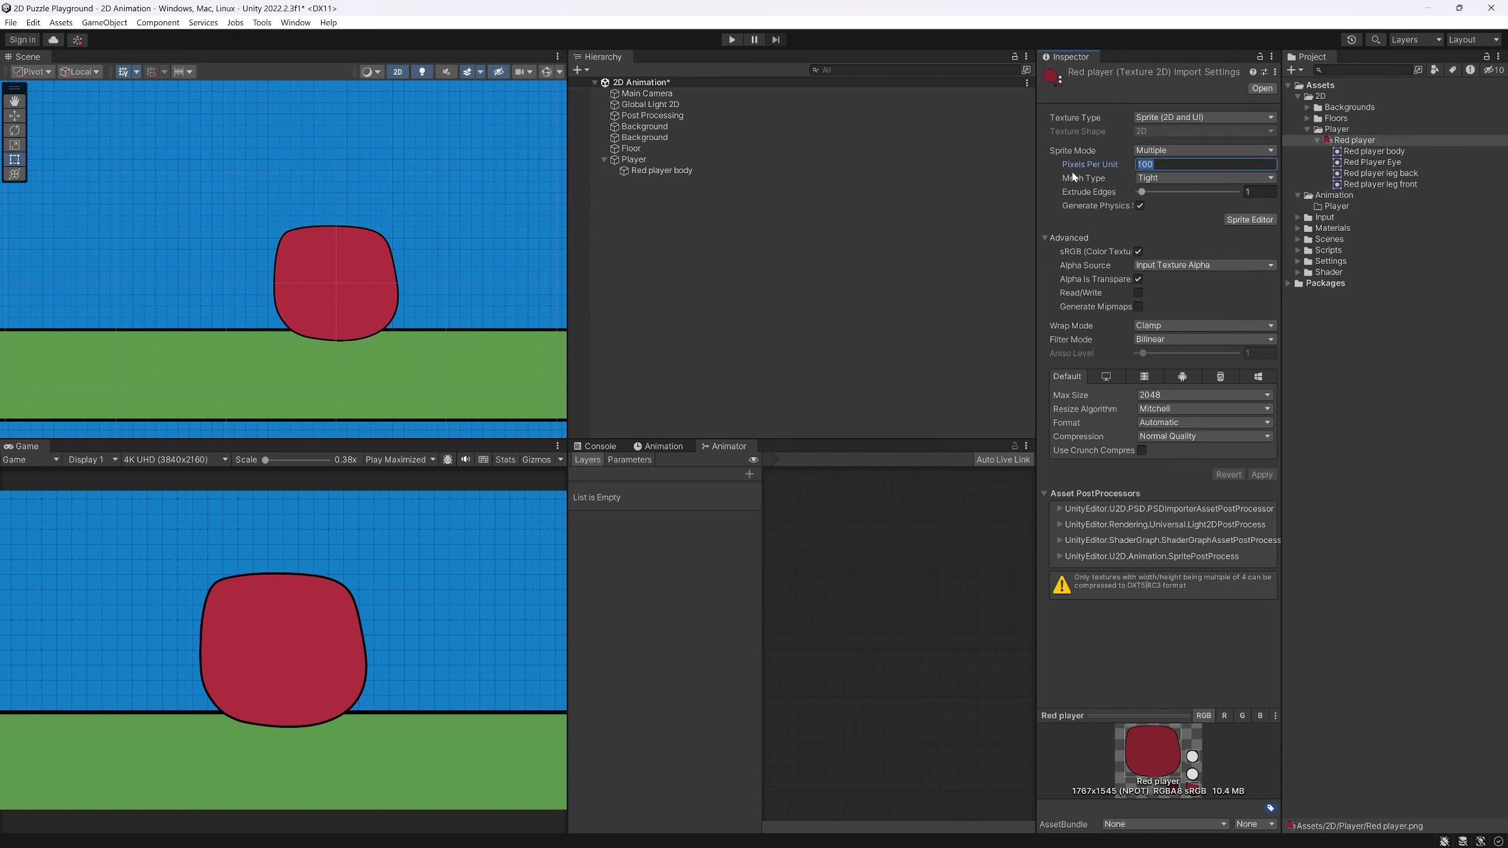
text(50)
click(1261, 475)
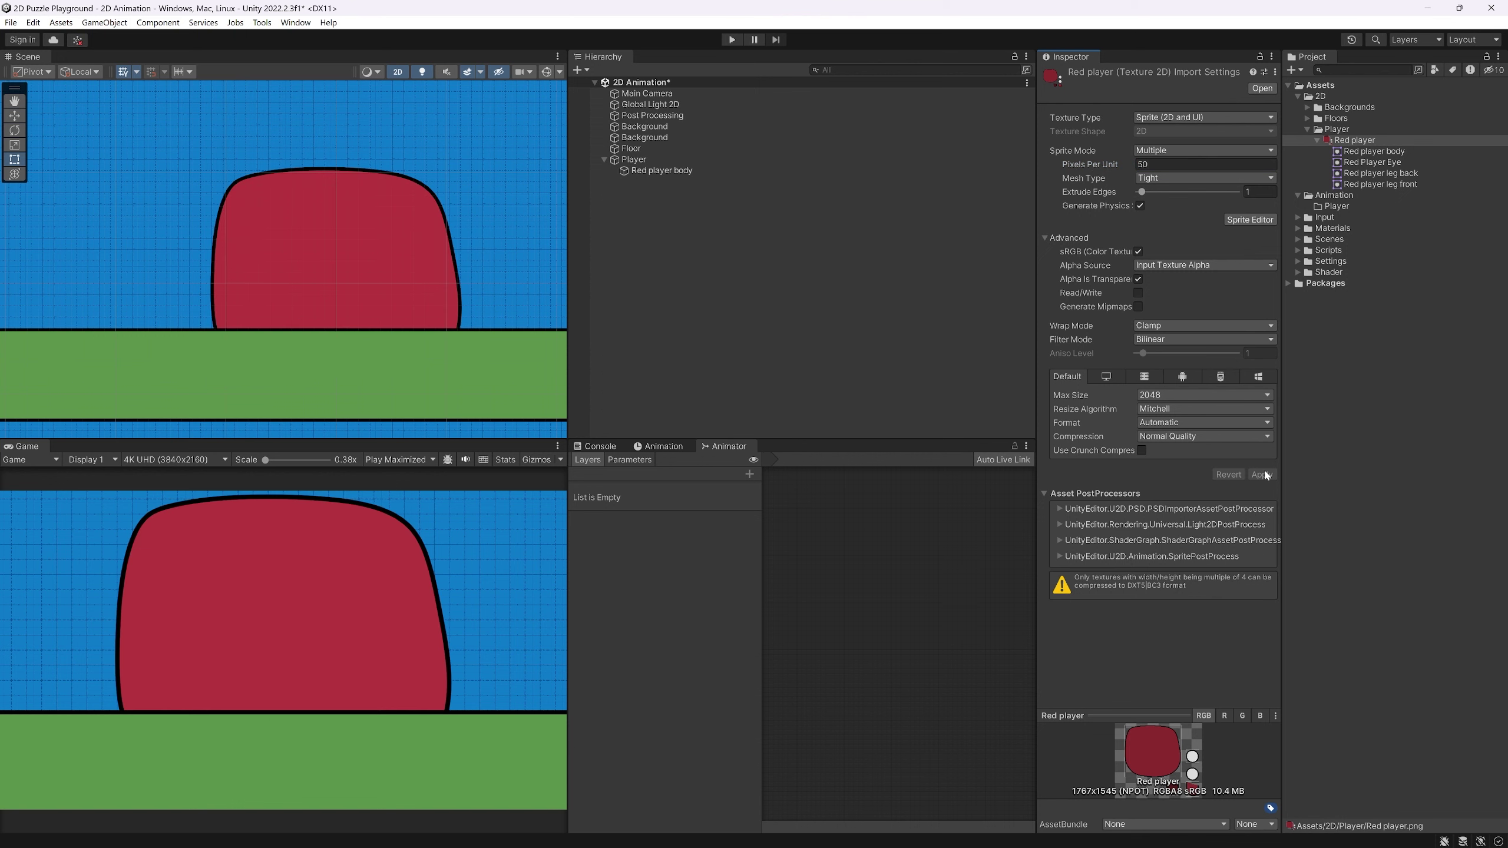
click(1204, 165)
text(150)
click(1261, 475)
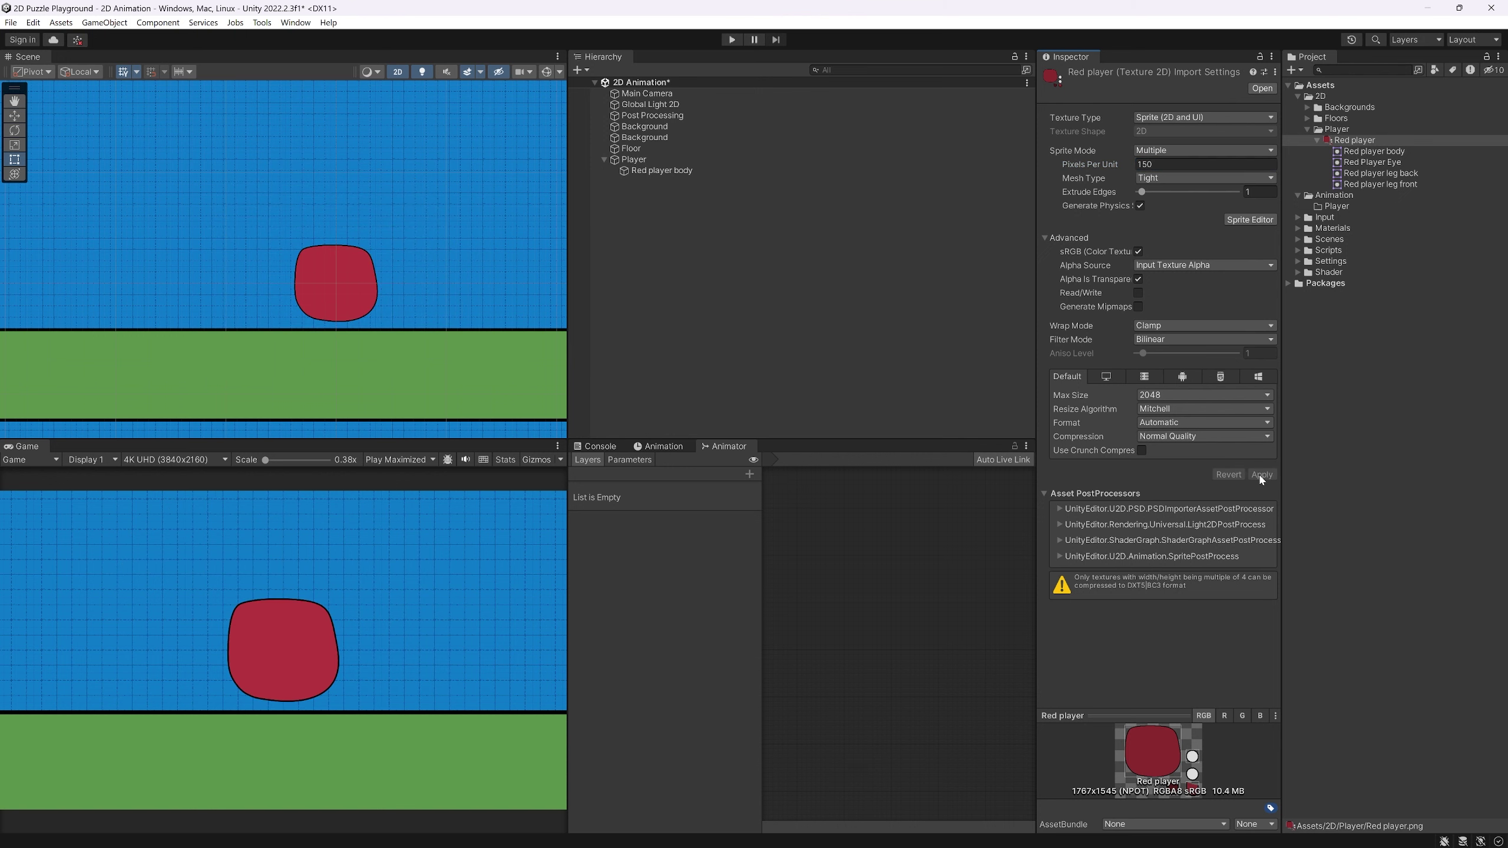
click(1160, 163)
text(200)
click(1260, 473)
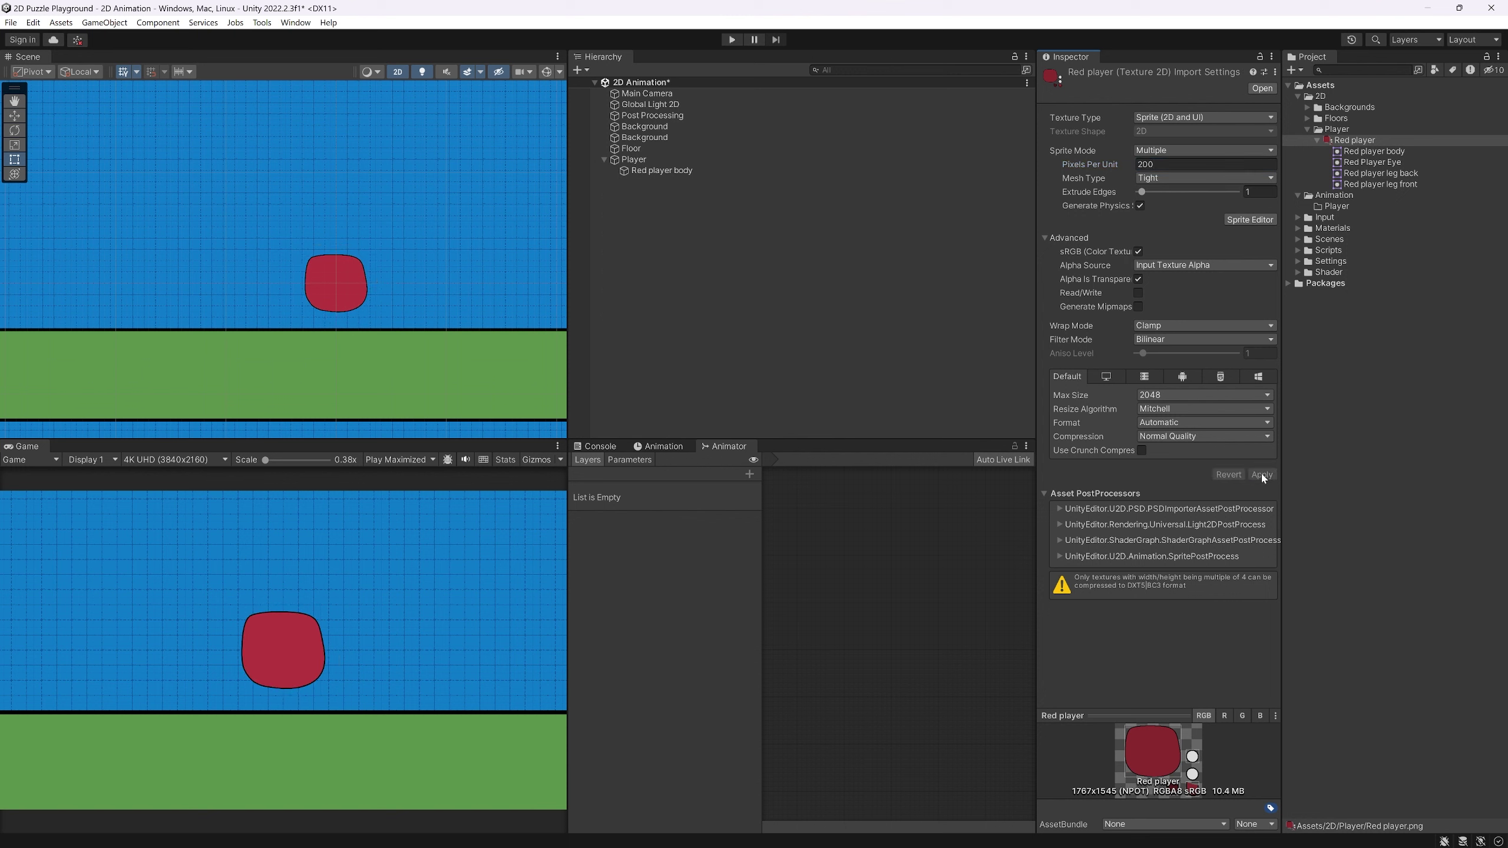
click(1165, 167)
text(250)
click(1260, 475)
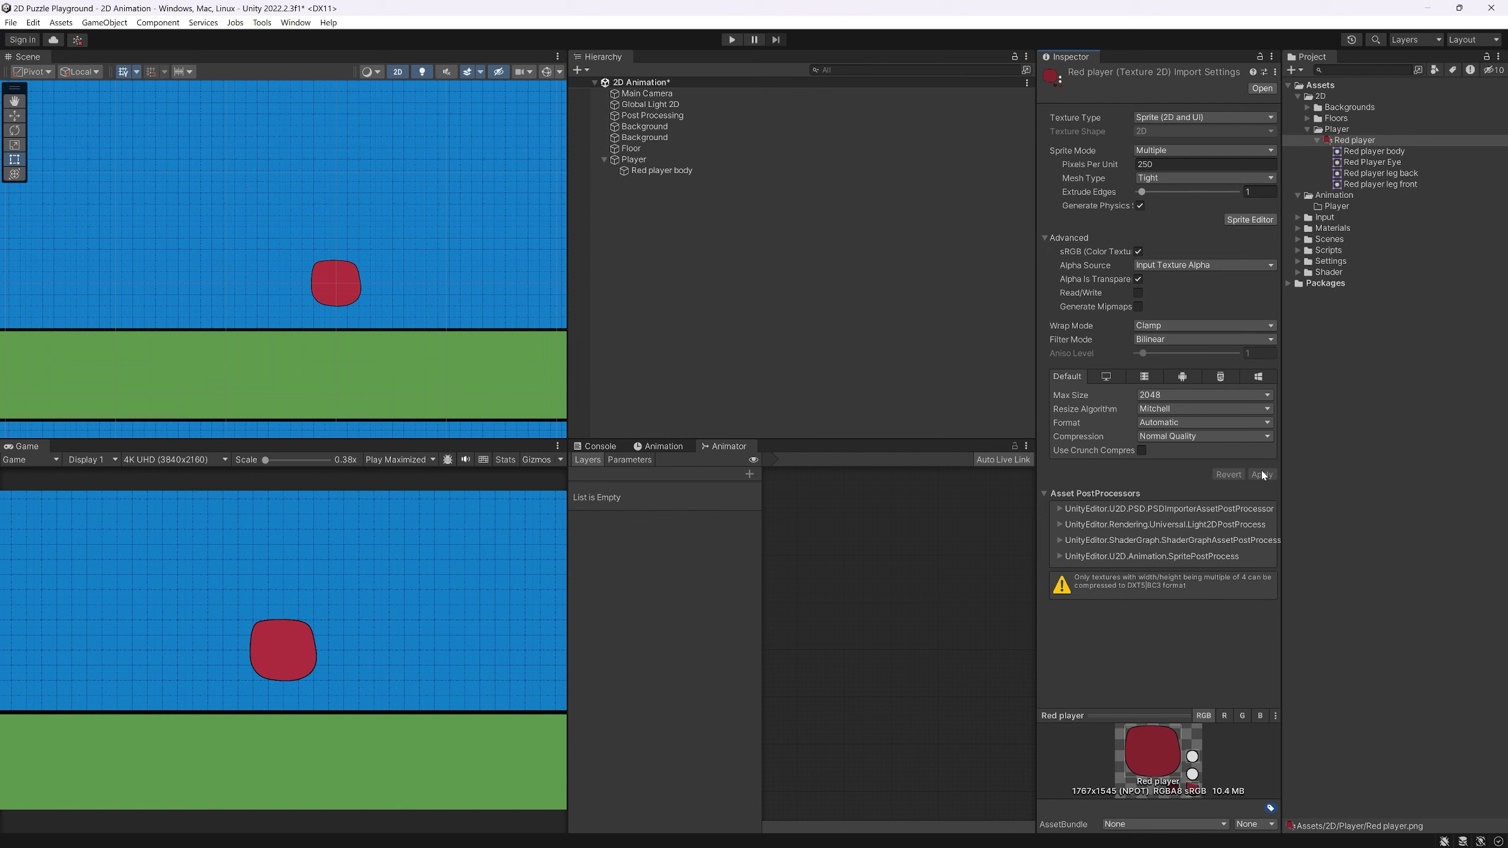
Set the Red player texture to 400 pixels per unit and apply the import settings
click(1146, 165)
text(400)
click(1259, 475)
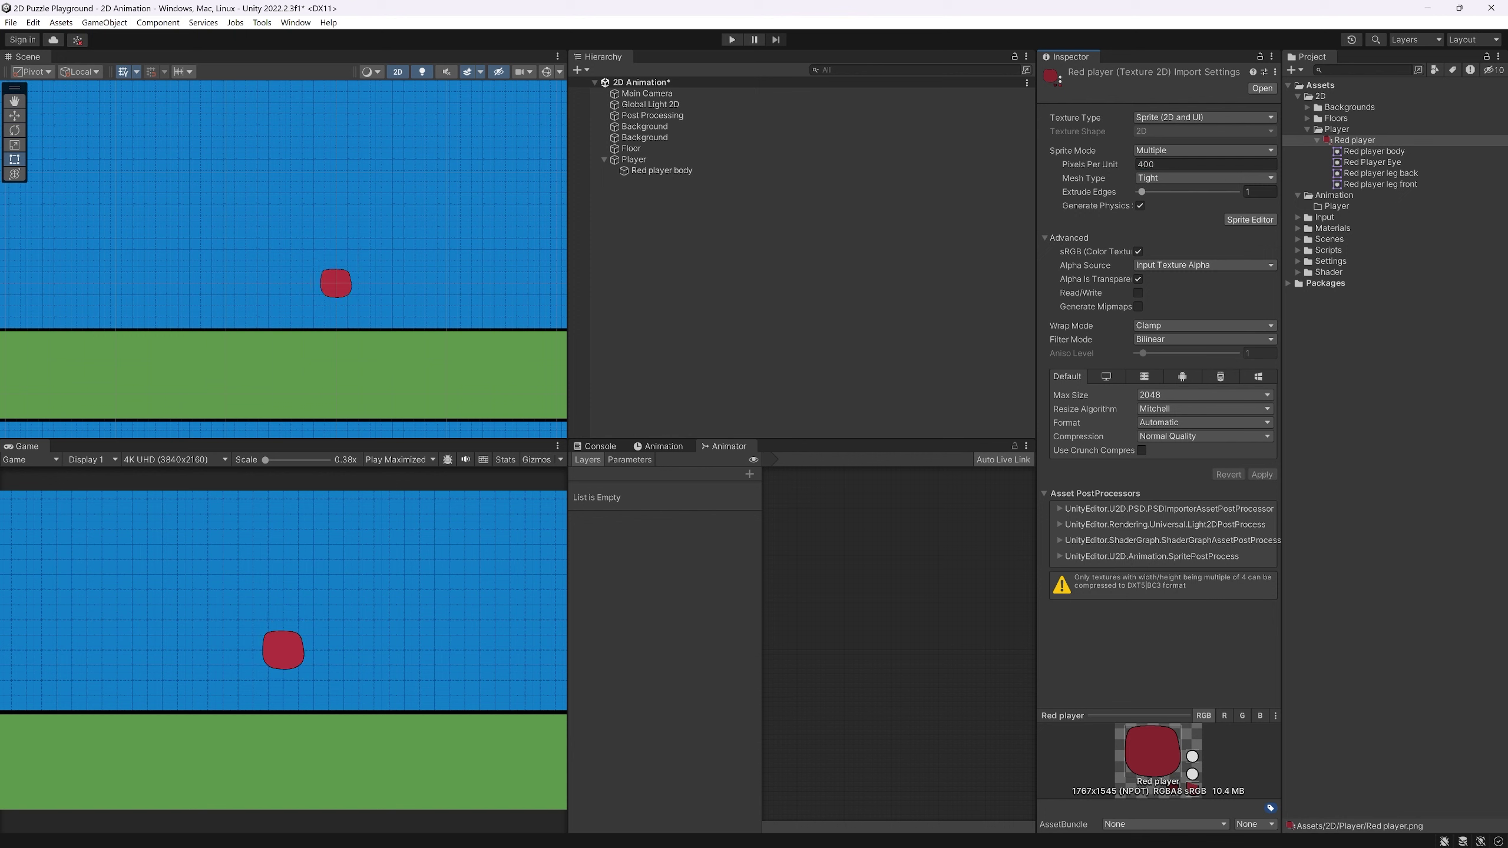
scroll(361, 309, up, 2)
scroll(309, 269, up, 2)
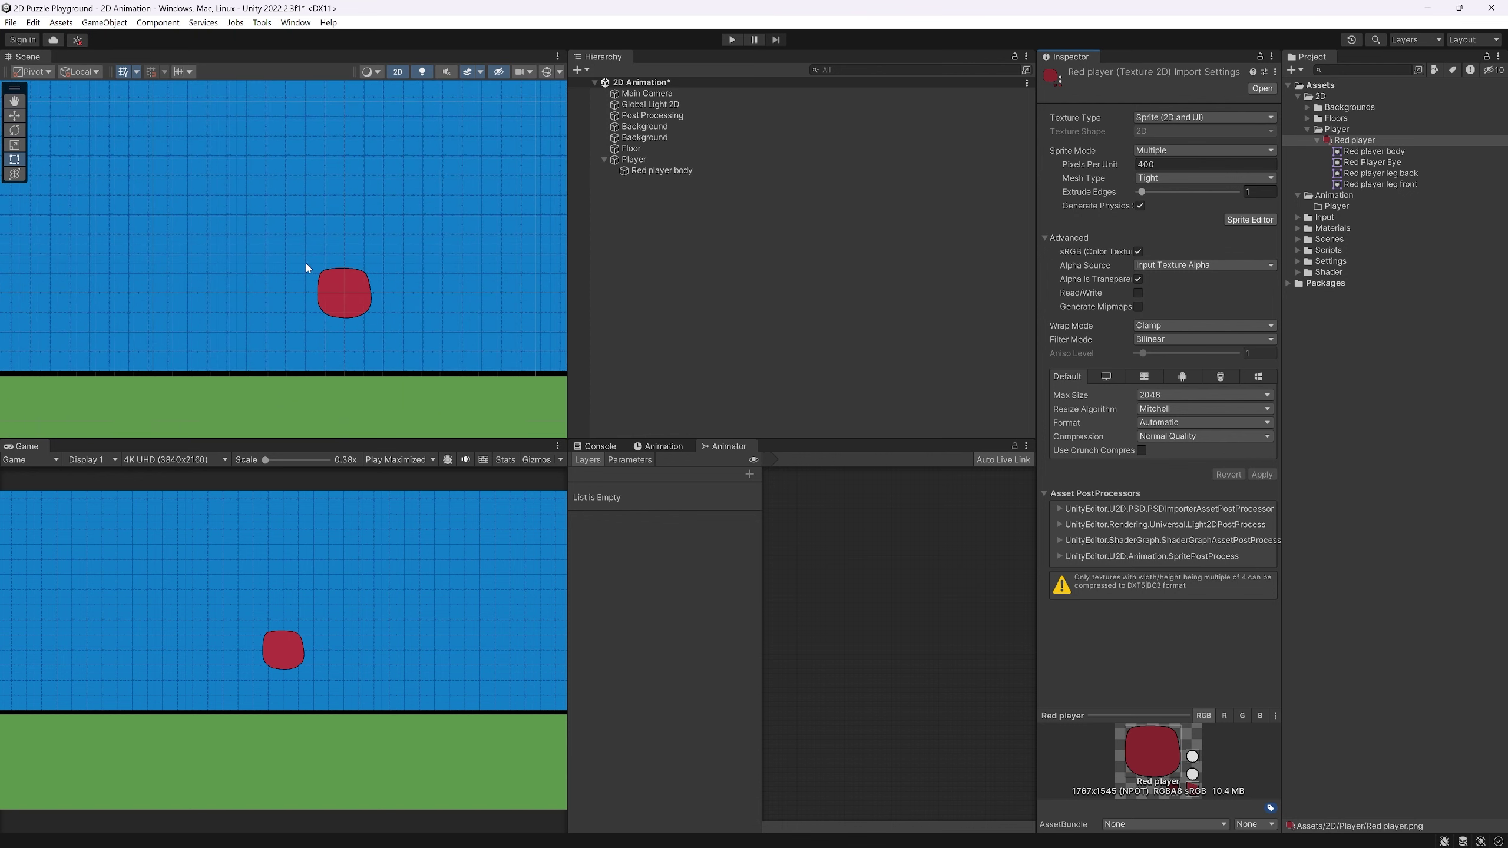
scroll(507, 235, down, 1)
Add the Red Player Eye sprite at about X 0.61, Y 0.47 on the body and parent it directly under Player
click(705, 171)
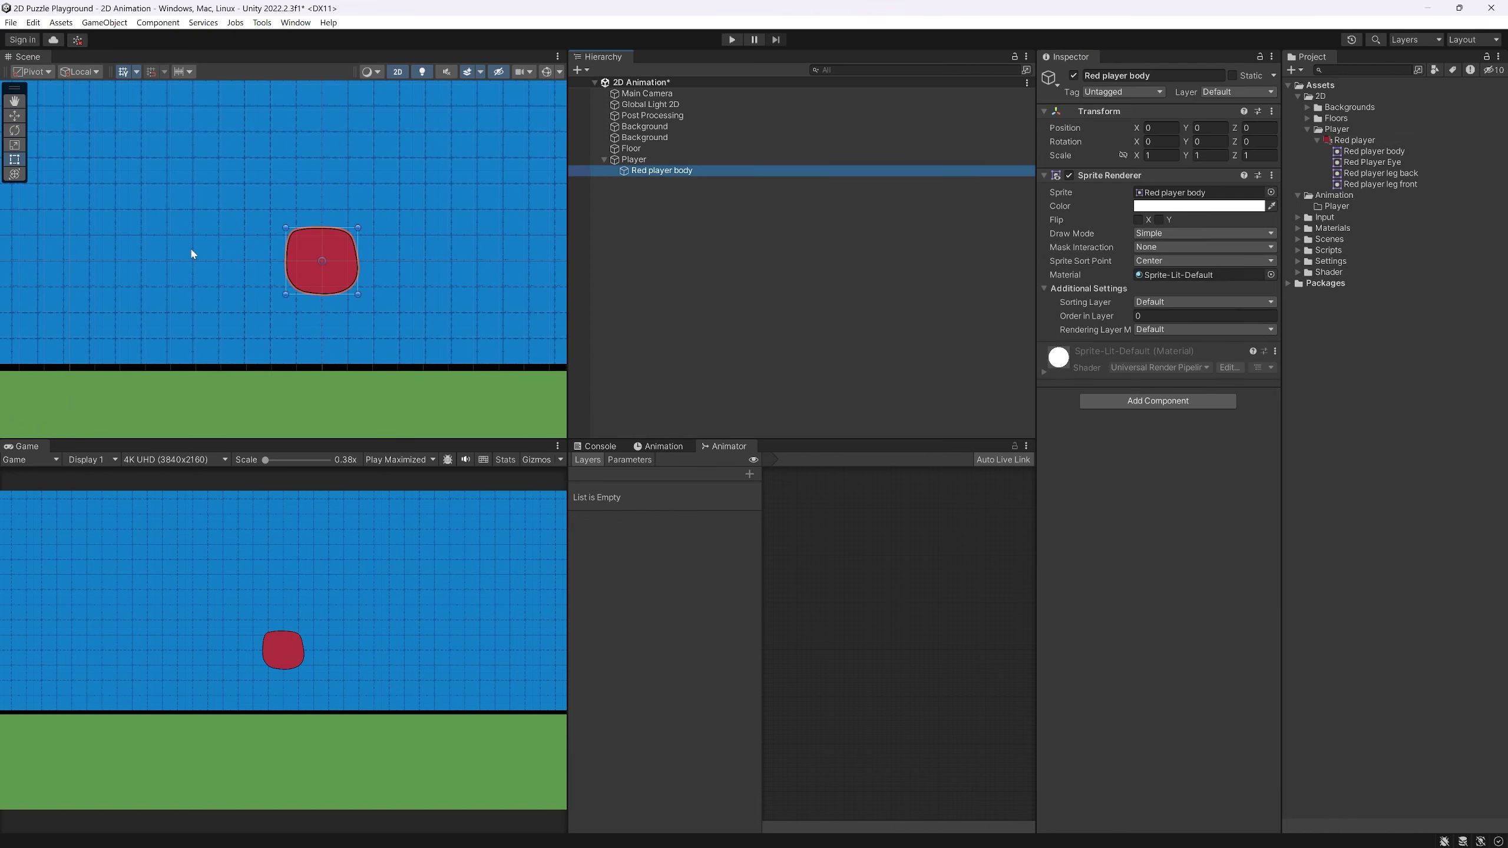
scroll(362, 260, up, 3)
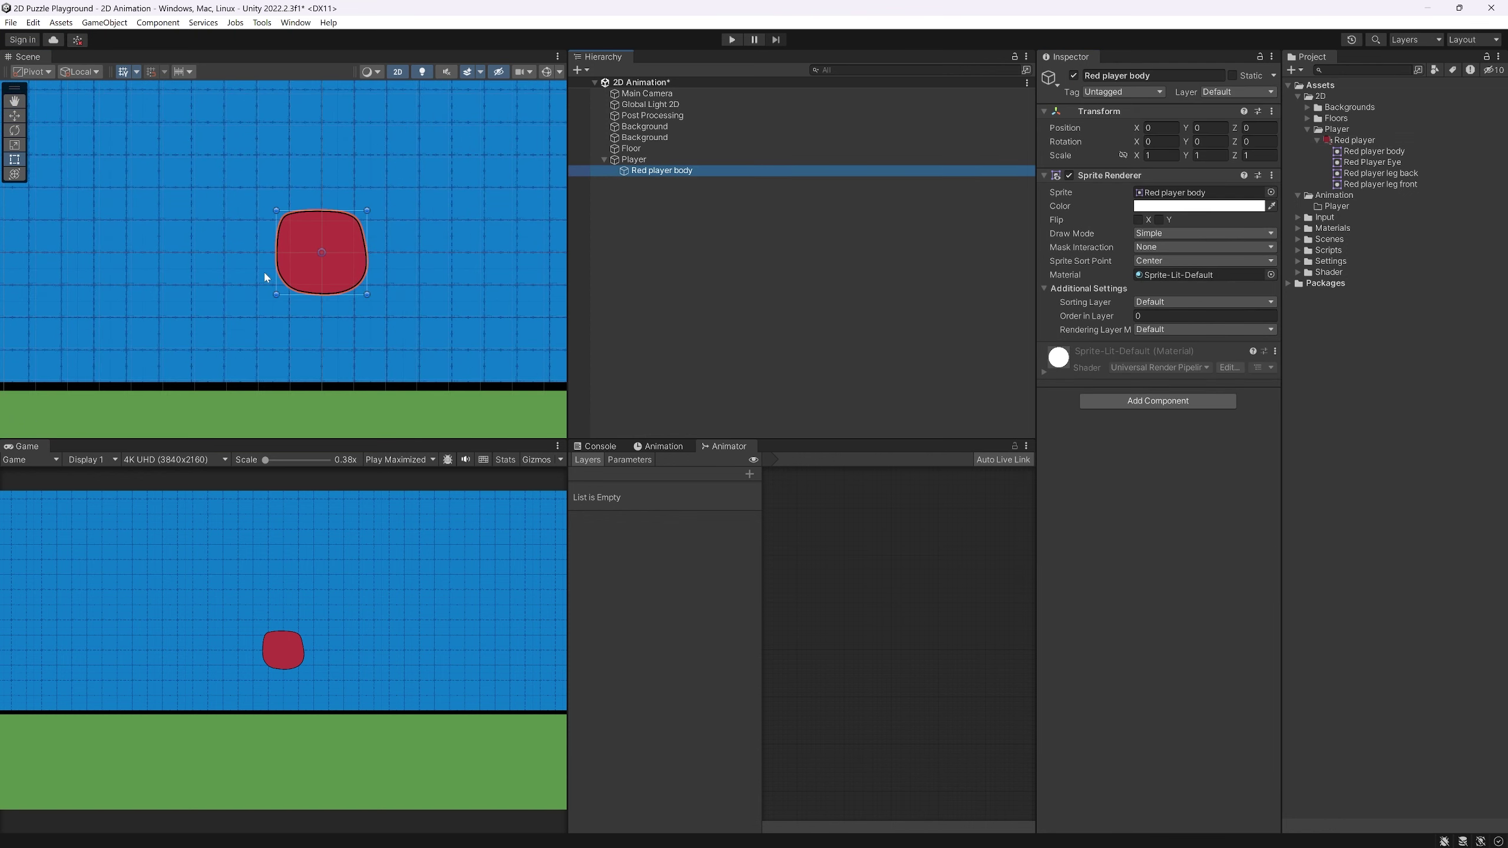
click(1386, 165)
drag(1387, 165, 672, 170)
drag(334, 252, 353, 236)
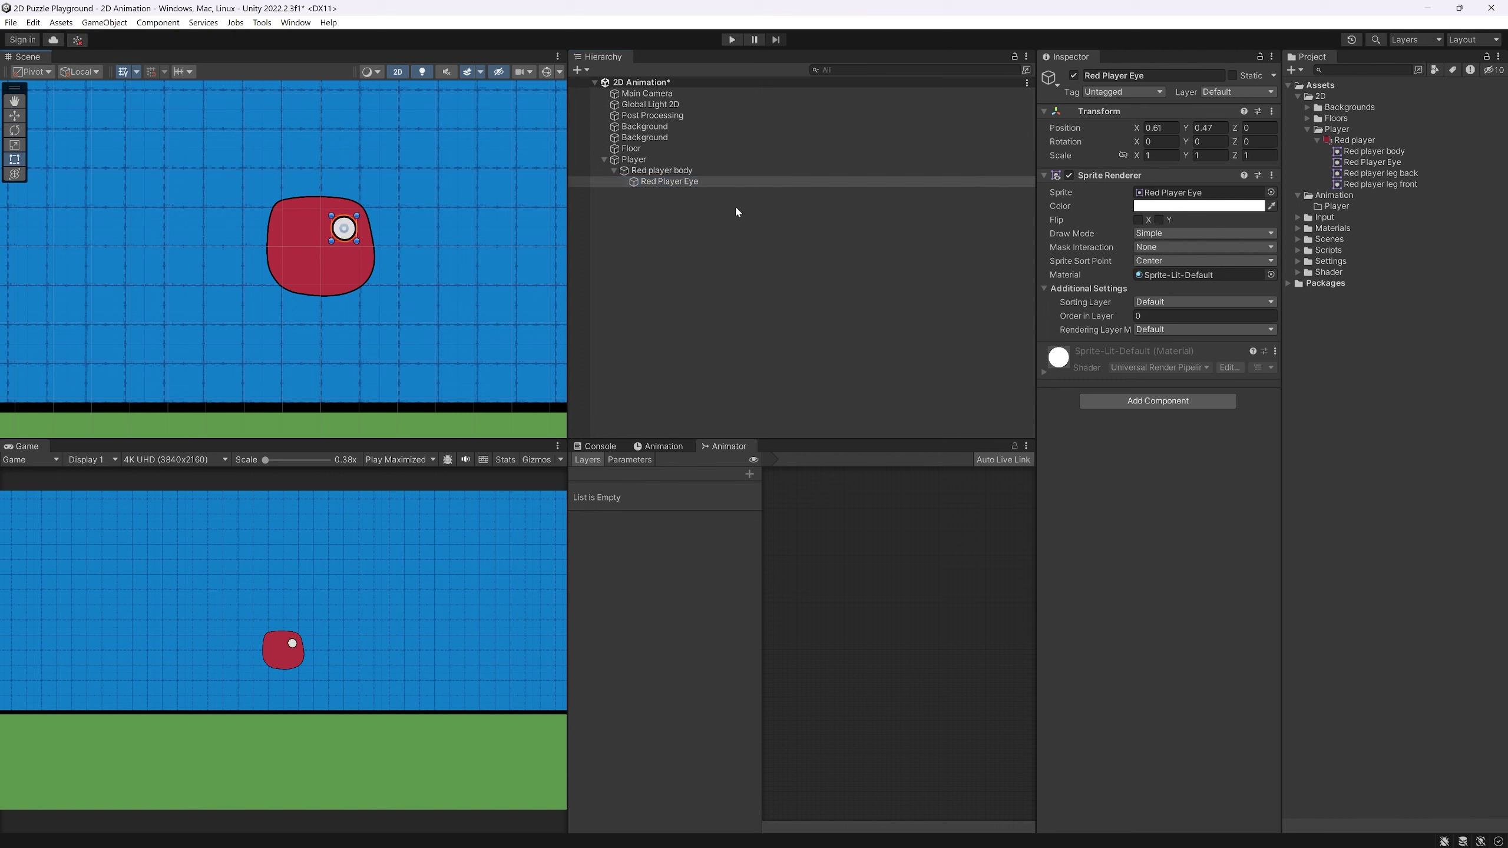
drag(669, 182, 671, 175)
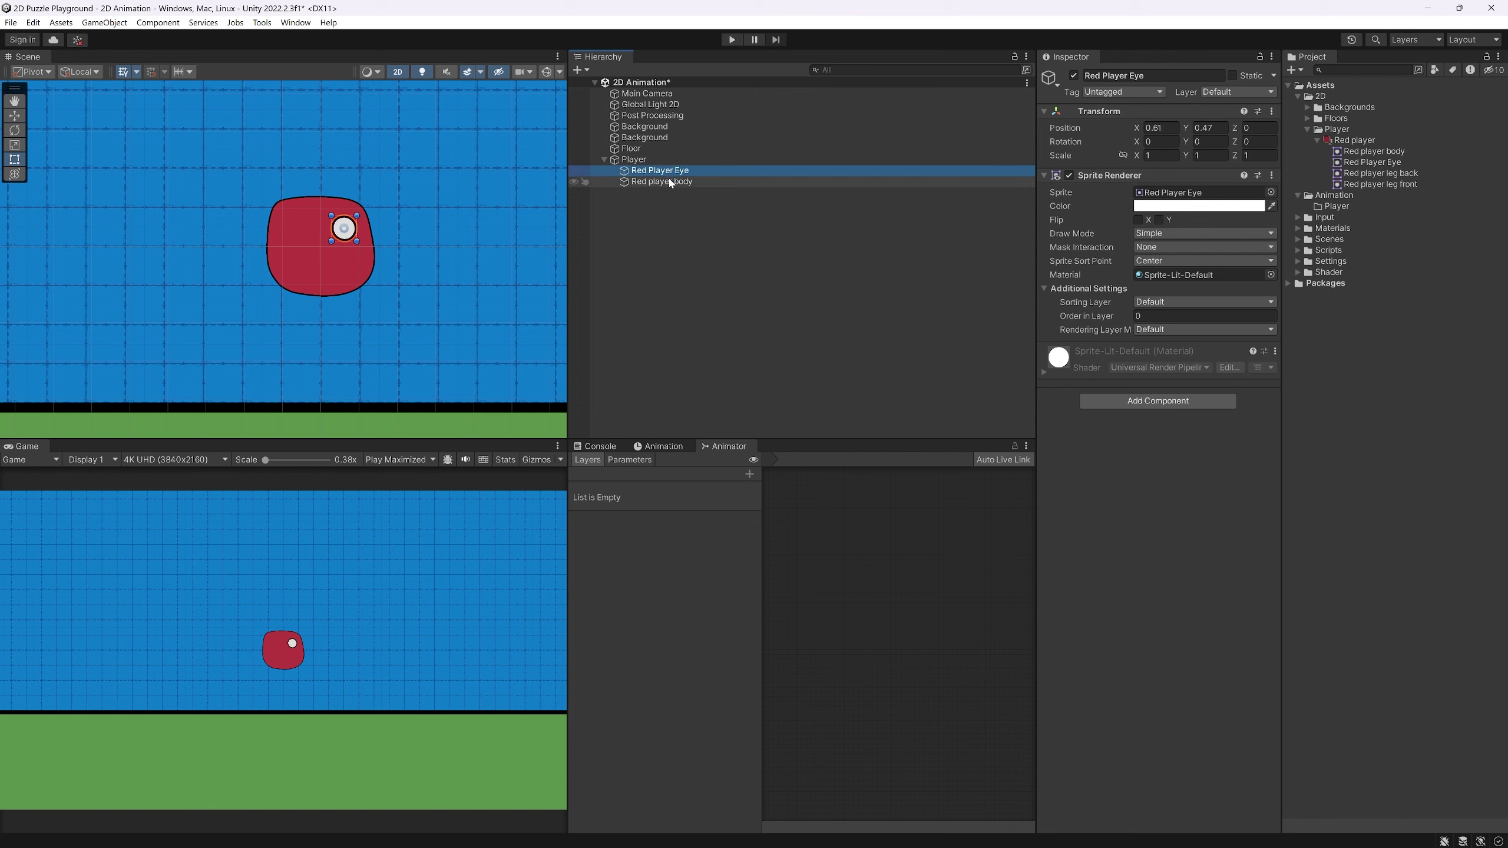
Place a second eye sprite under Player at about X 1.46, Y 0.45 and rename it Red Player Eye
drag(1365, 166, 385, 239)
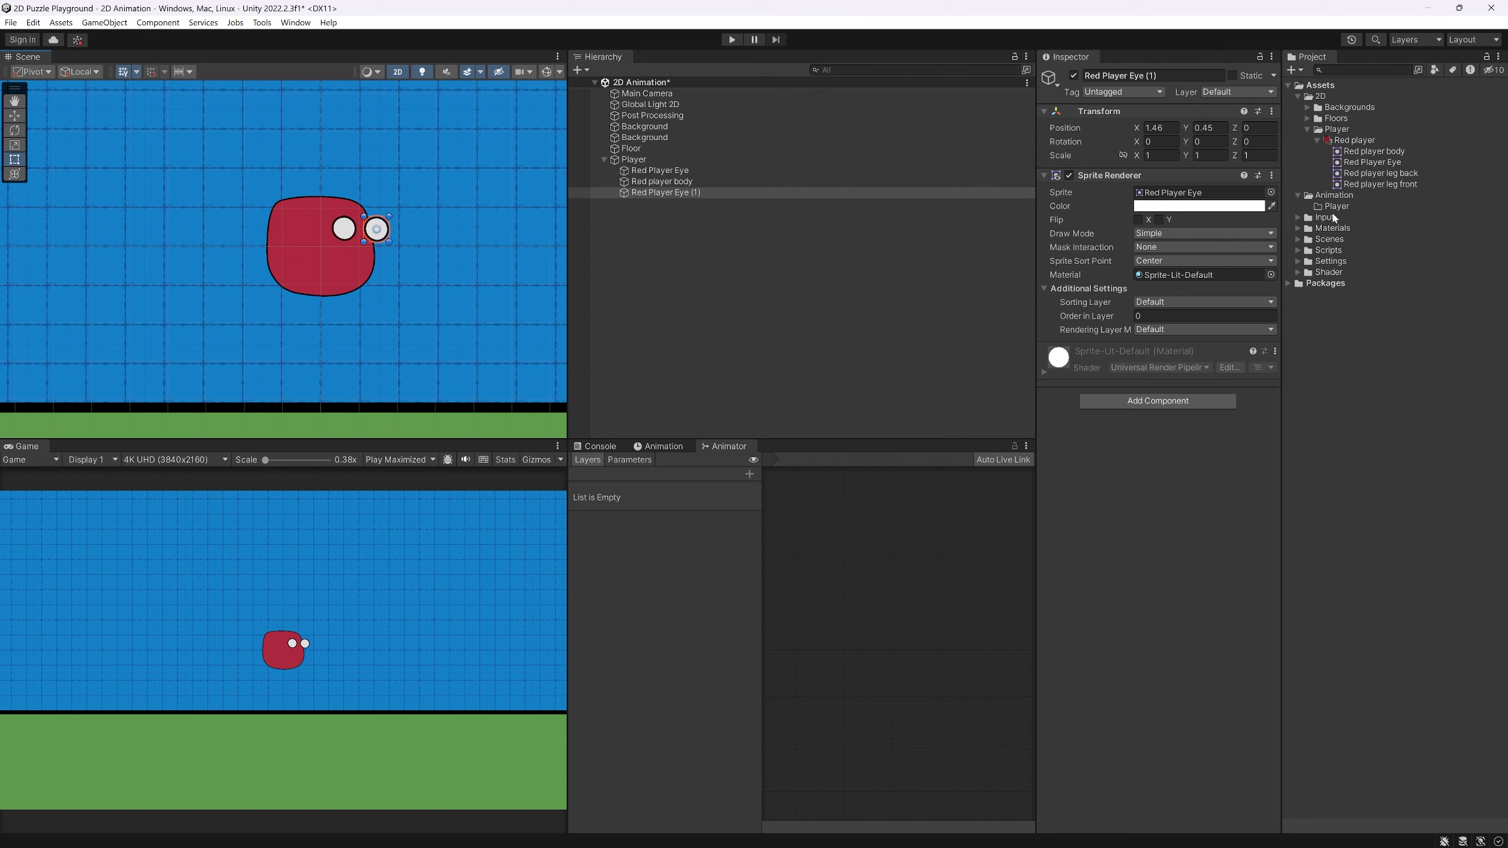
click(1172, 80)
key(Return)
click(337, 297)
click(408, 339)
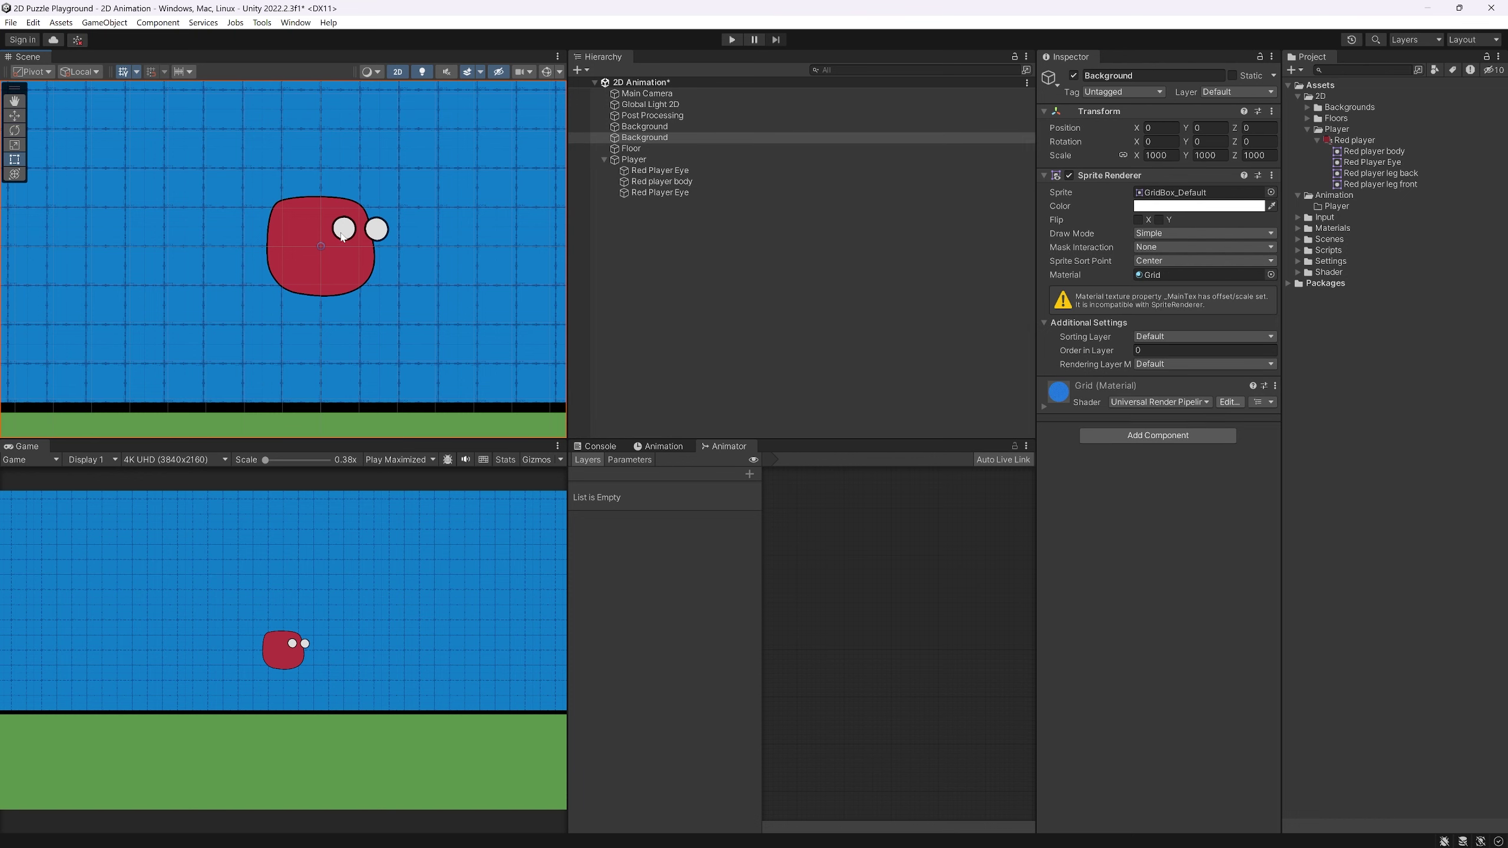
click(363, 263)
click(700, 193)
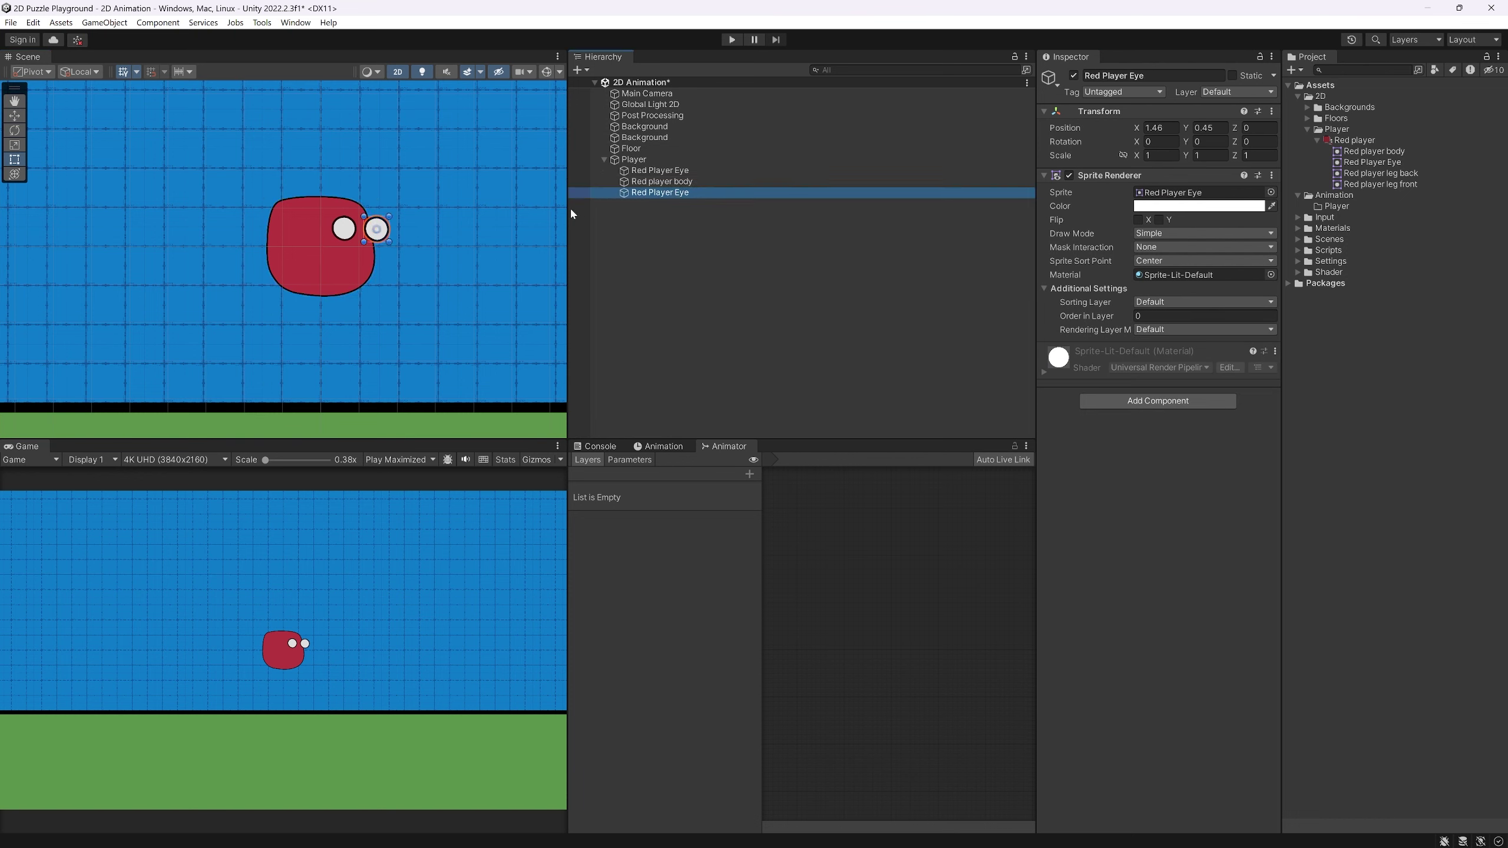
Set the Order in Layer of Red player body to 2
click(689, 184)
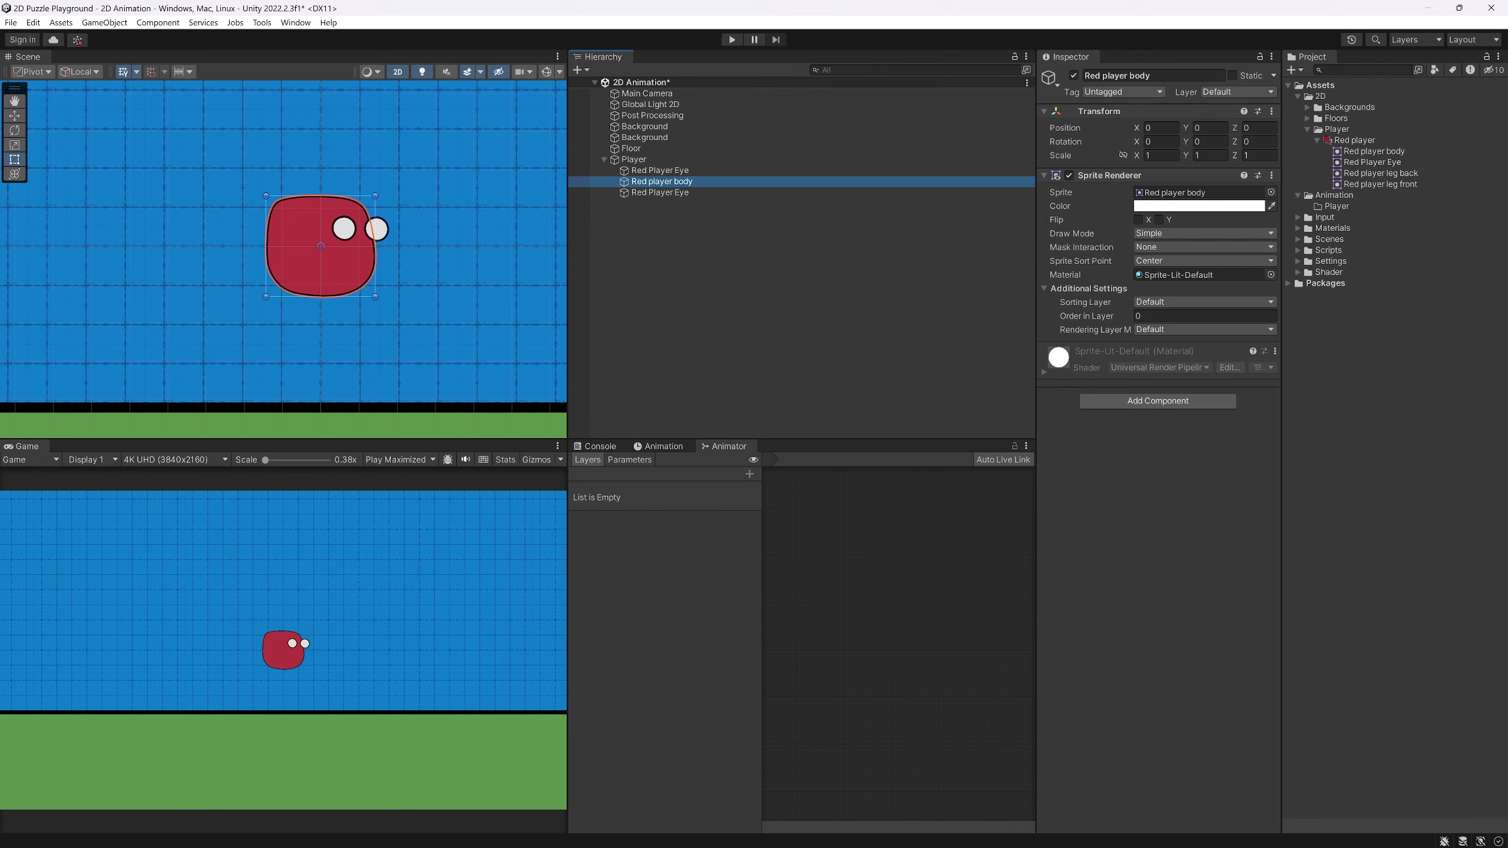
click(1173, 315)
text(1)
click(659, 170)
click(662, 182)
click(1173, 315)
text(2)
Raise the Order in Layer of the eye lying on the body so it draws in front of the body
click(659, 170)
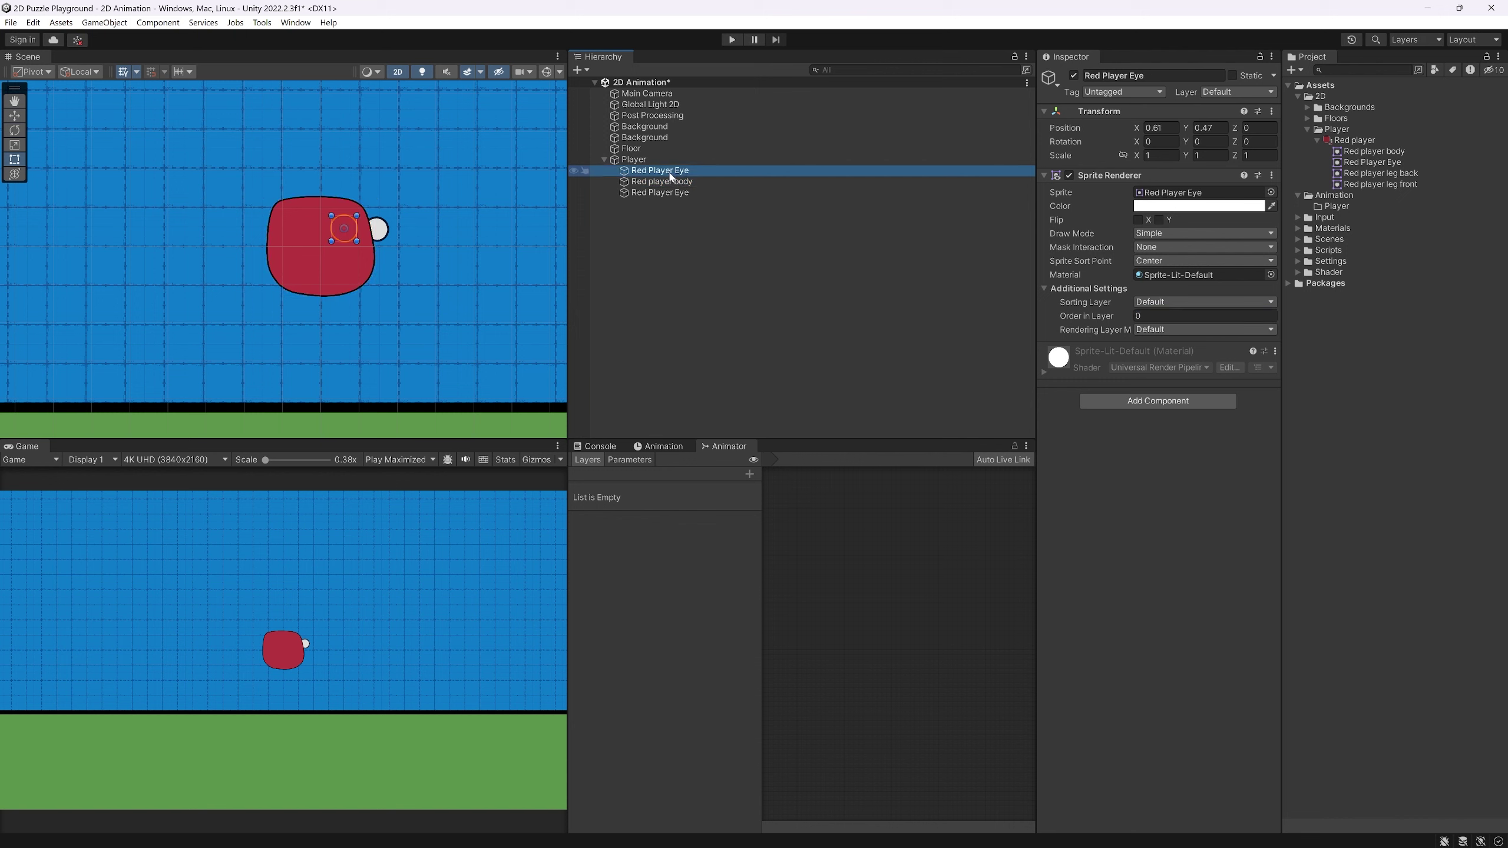
click(1138, 315)
text(1)
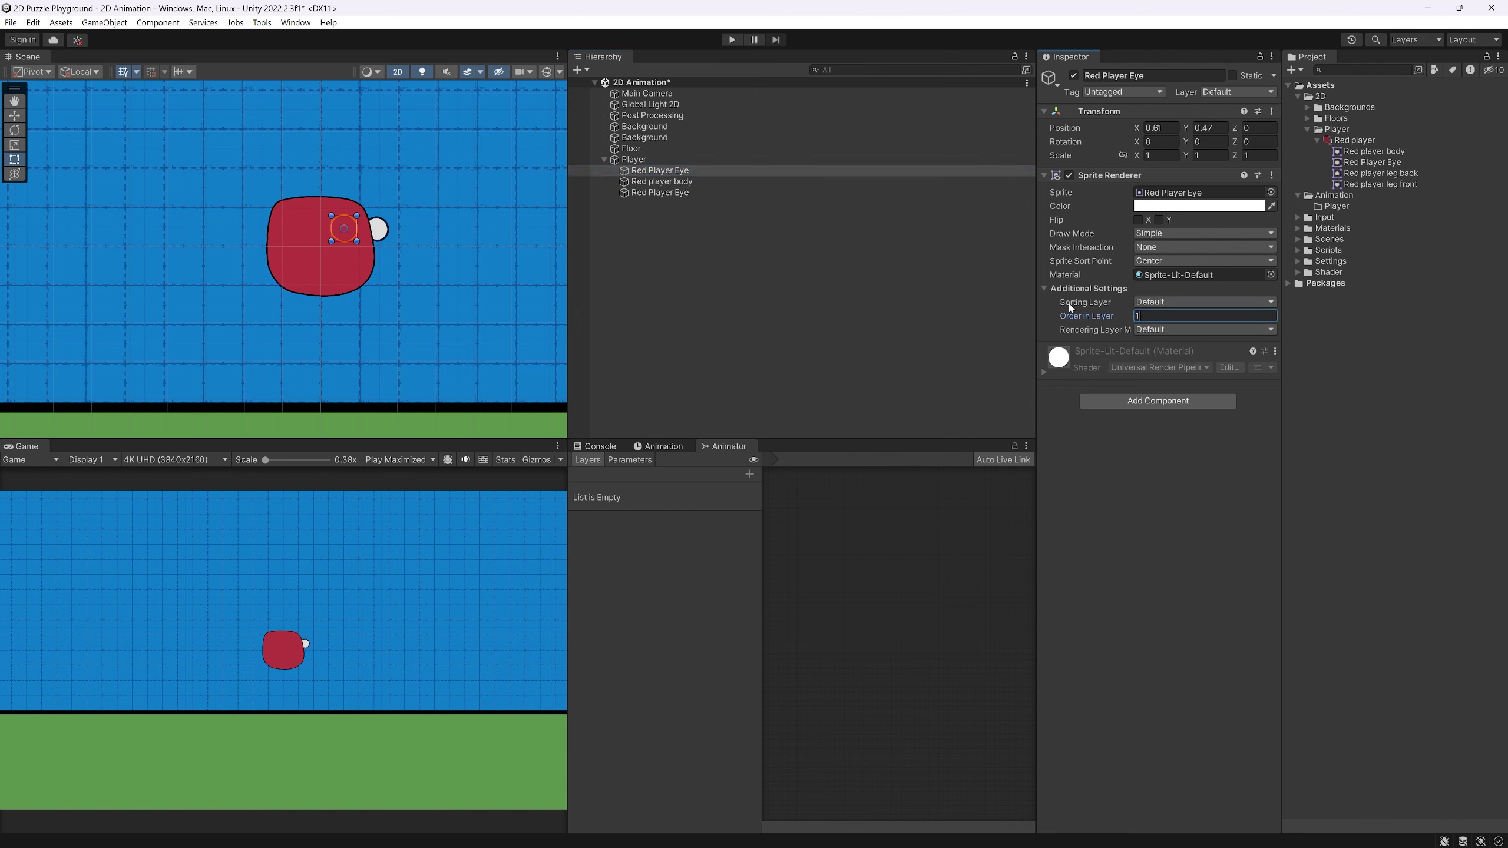
key(Return)
Set the outer eye's Order in Layer to 1 and nudge it slightly inward towards the body
click(676, 195)
click(1136, 315)
click(790, 265)
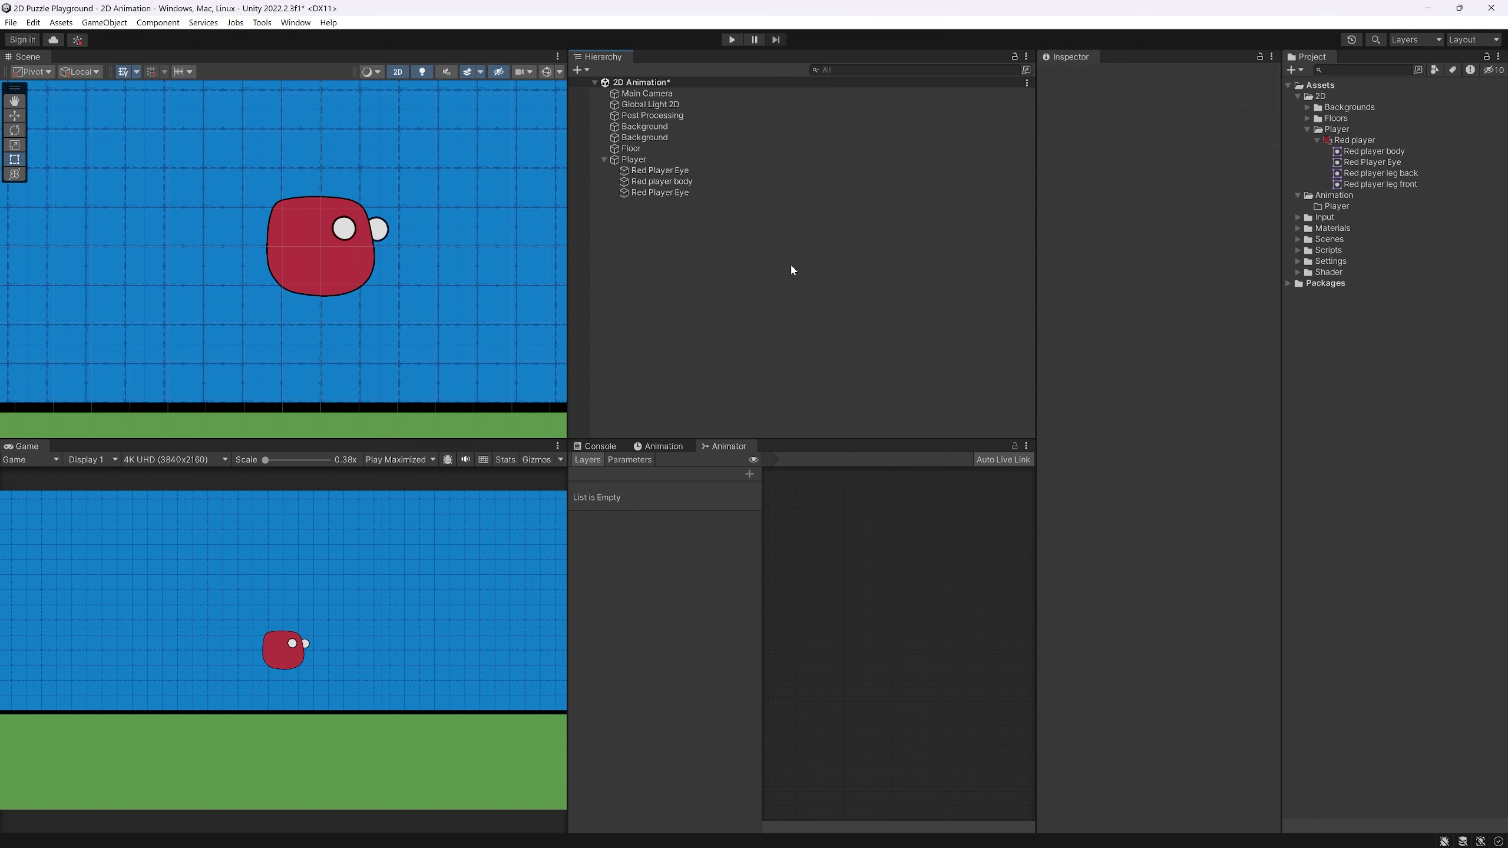
click(691, 194)
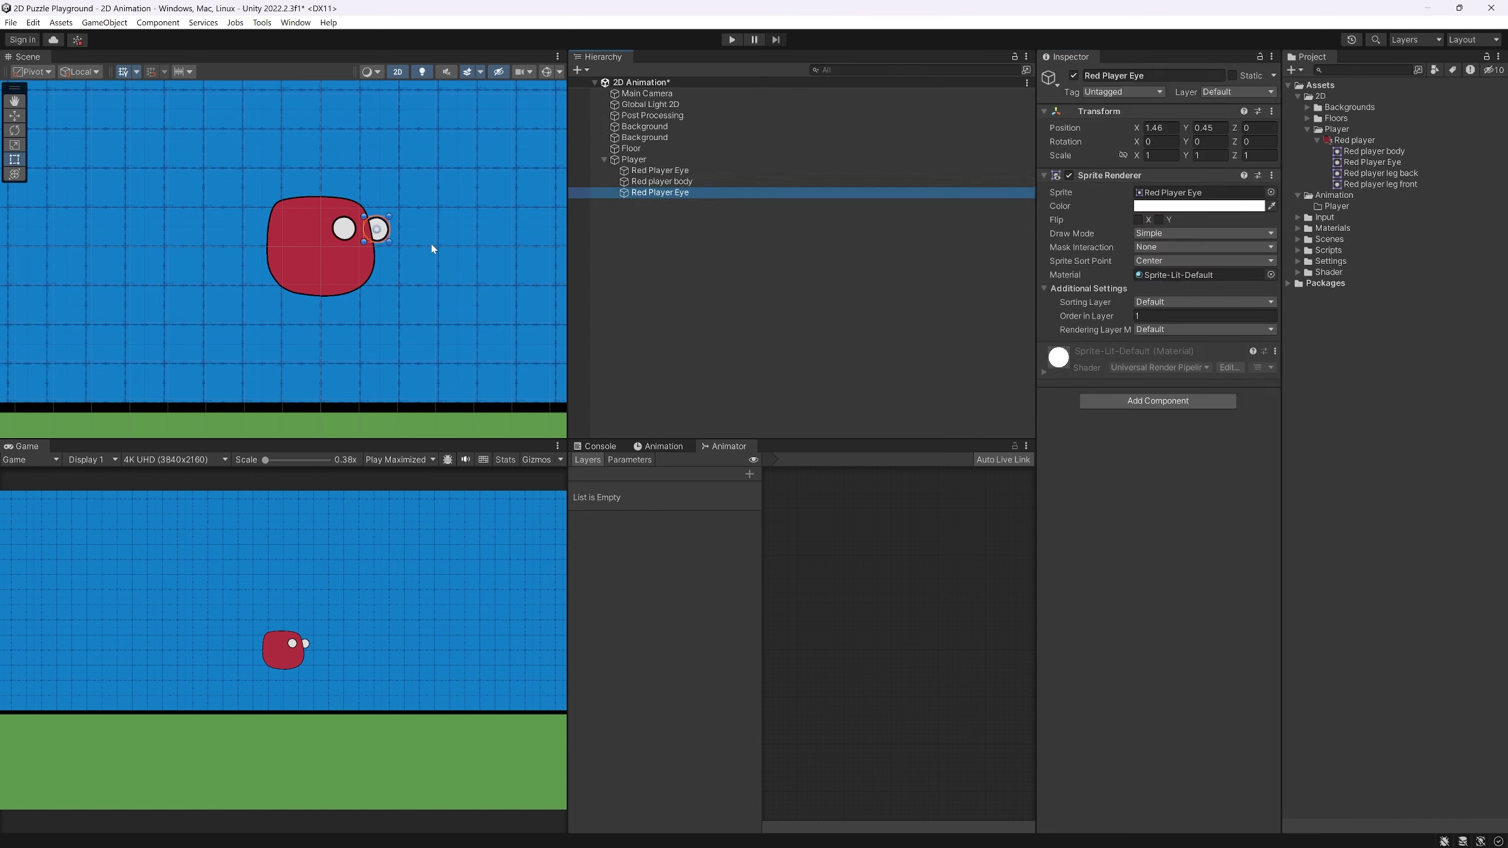
click(722, 210)
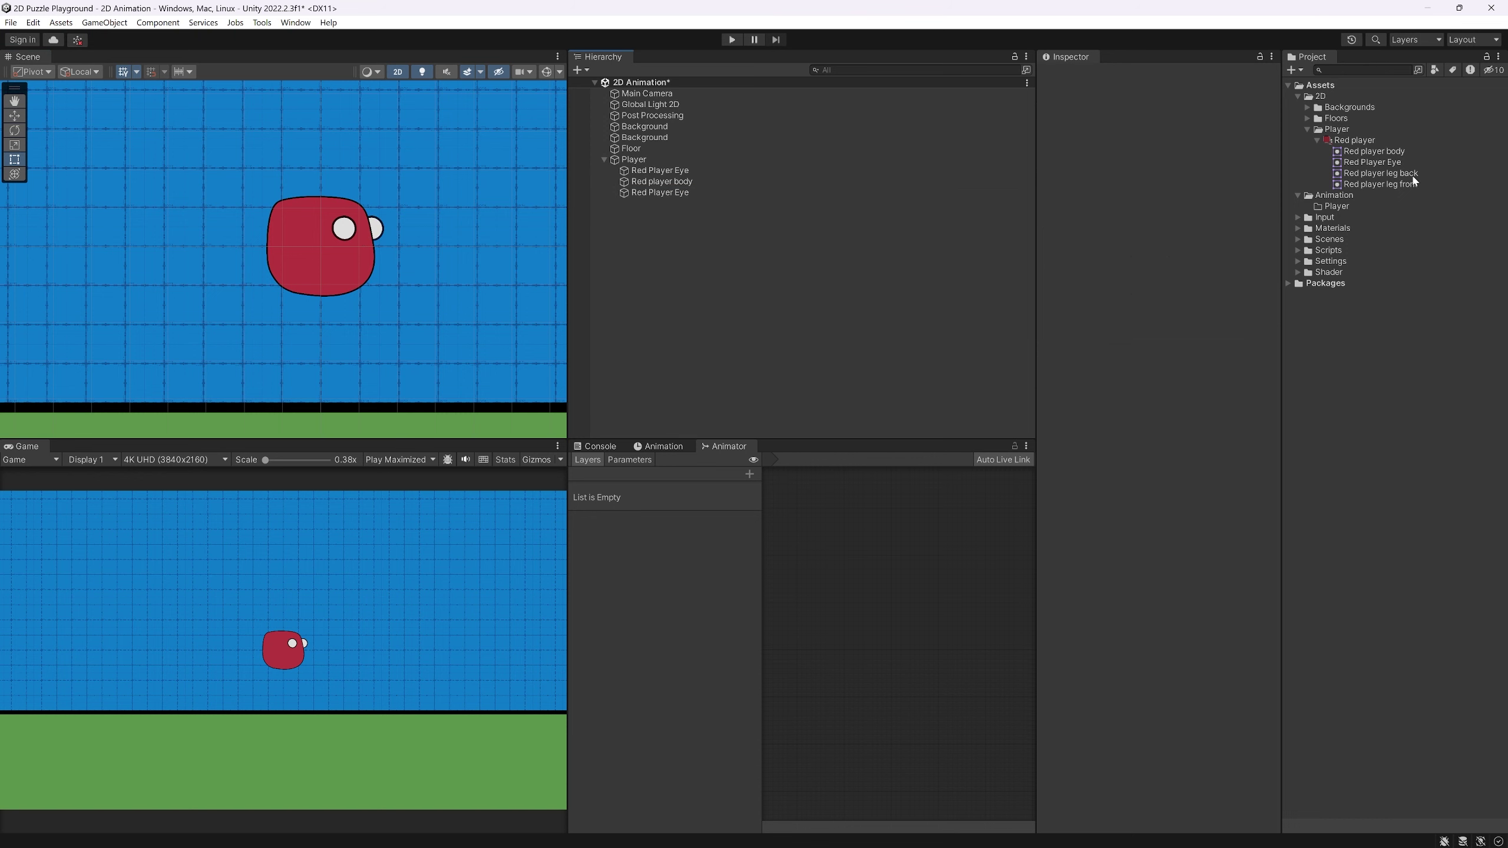
Add both leg sprites under Player and place the back leg at about X -0.77, Y -1.26 with Order in Layer 1
drag(1414, 180, 632, 161)
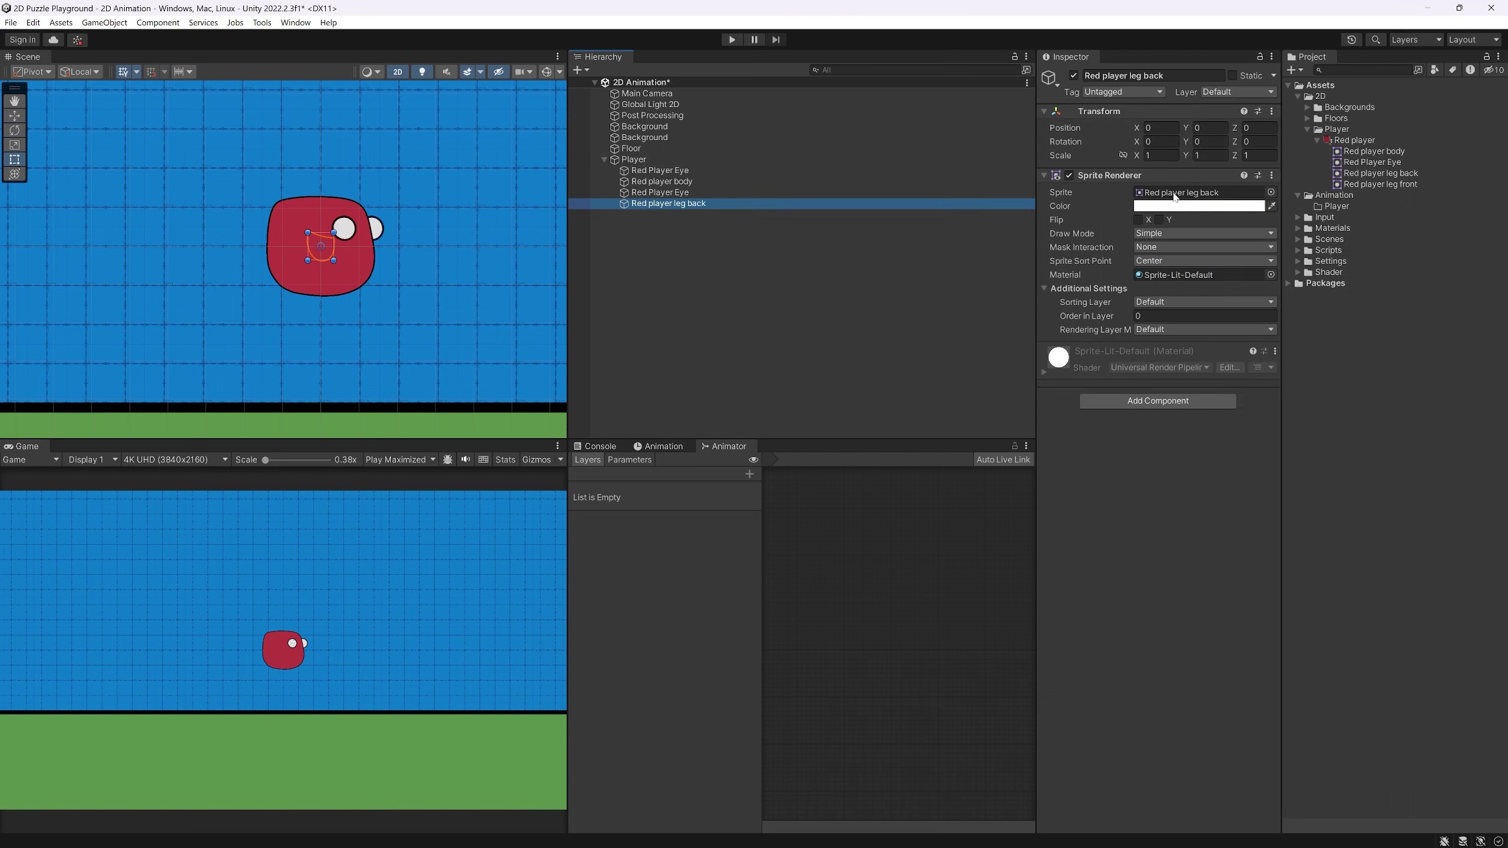
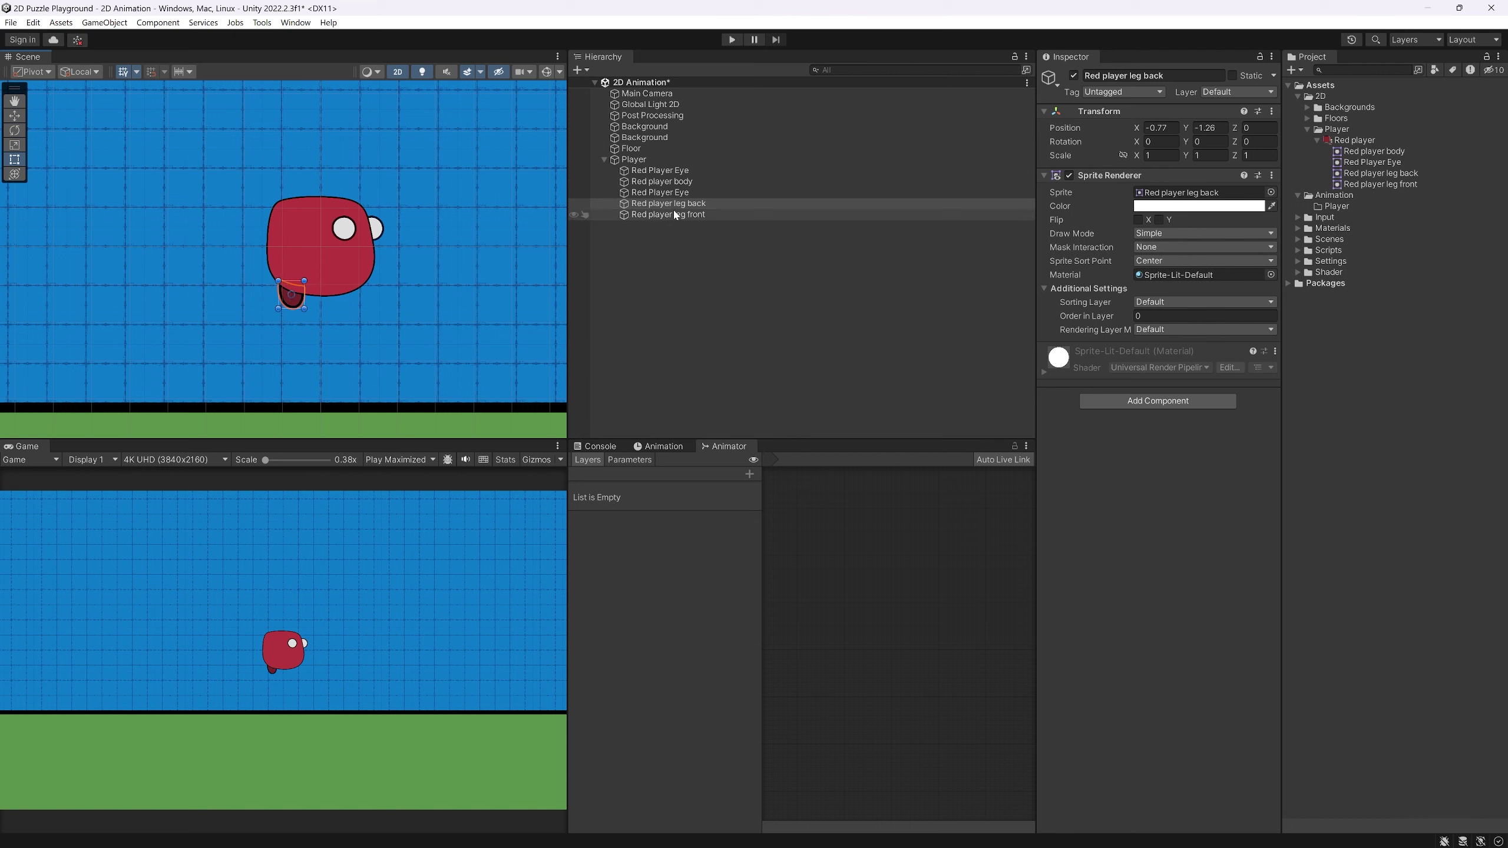
click(1148, 316)
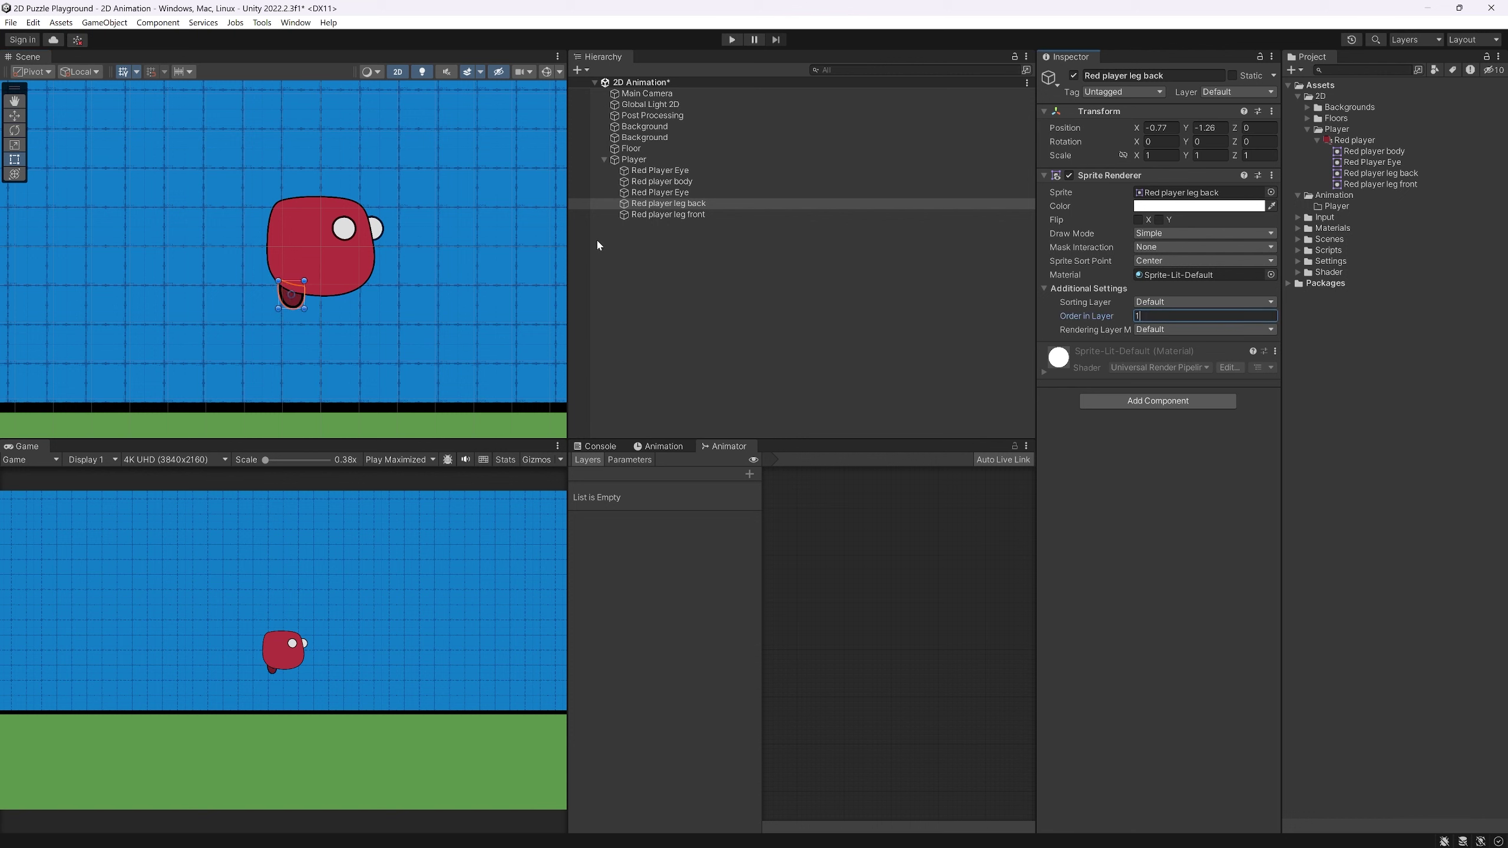
Position the front leg below the body at about X 0.64, Y -1.27 and set its Order in Layer to 3
click(599, 214)
drag(327, 261, 356, 310)
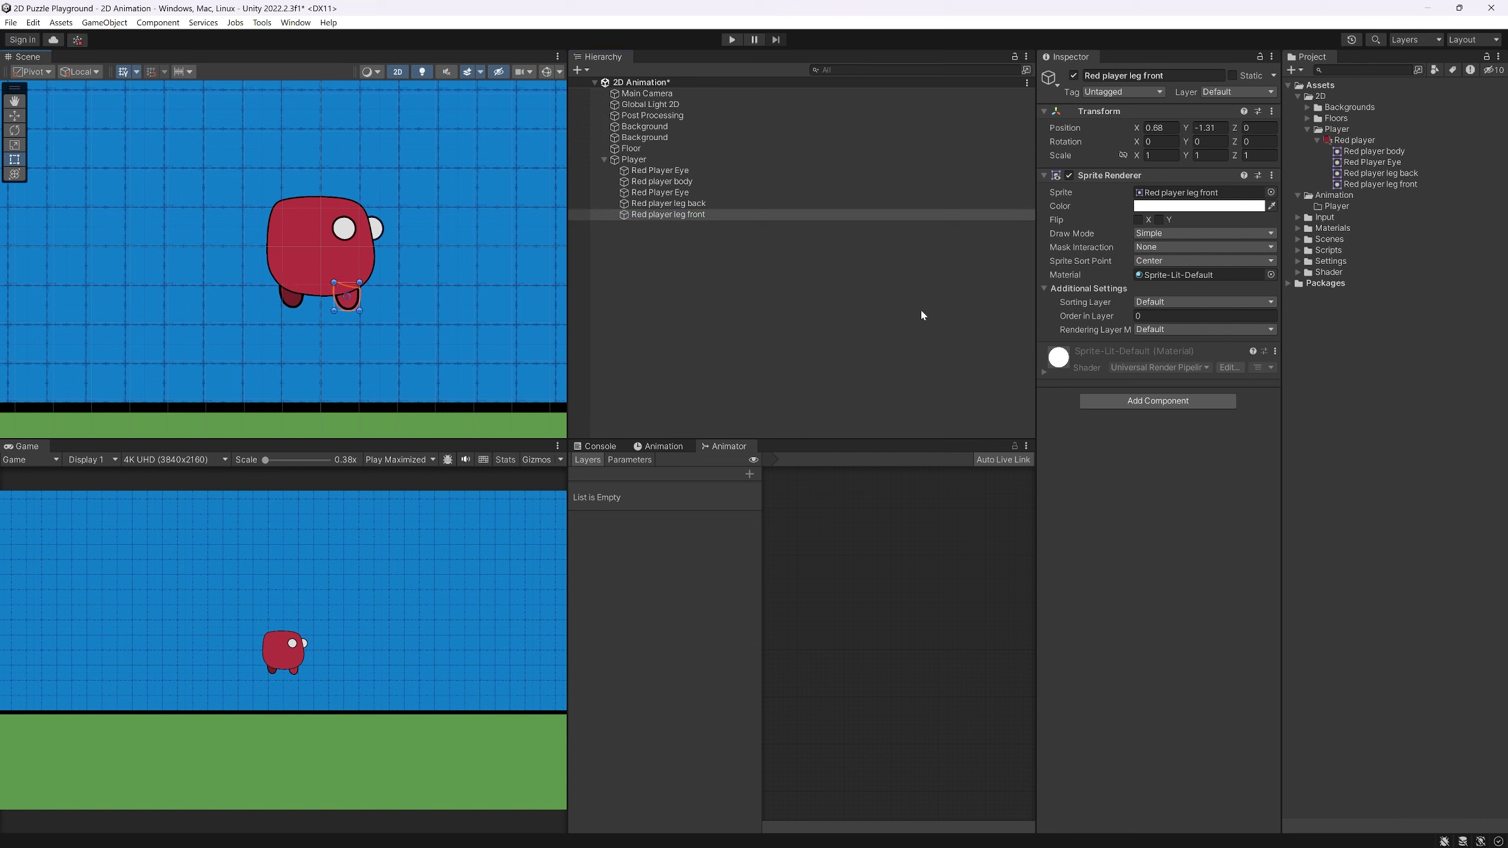
click(1190, 316)
text(3)
drag(348, 309, 345, 305)
Level the two legs by adjusting their Y positions, setting the front leg's Y to -1.25
ctrl+click(711, 203)
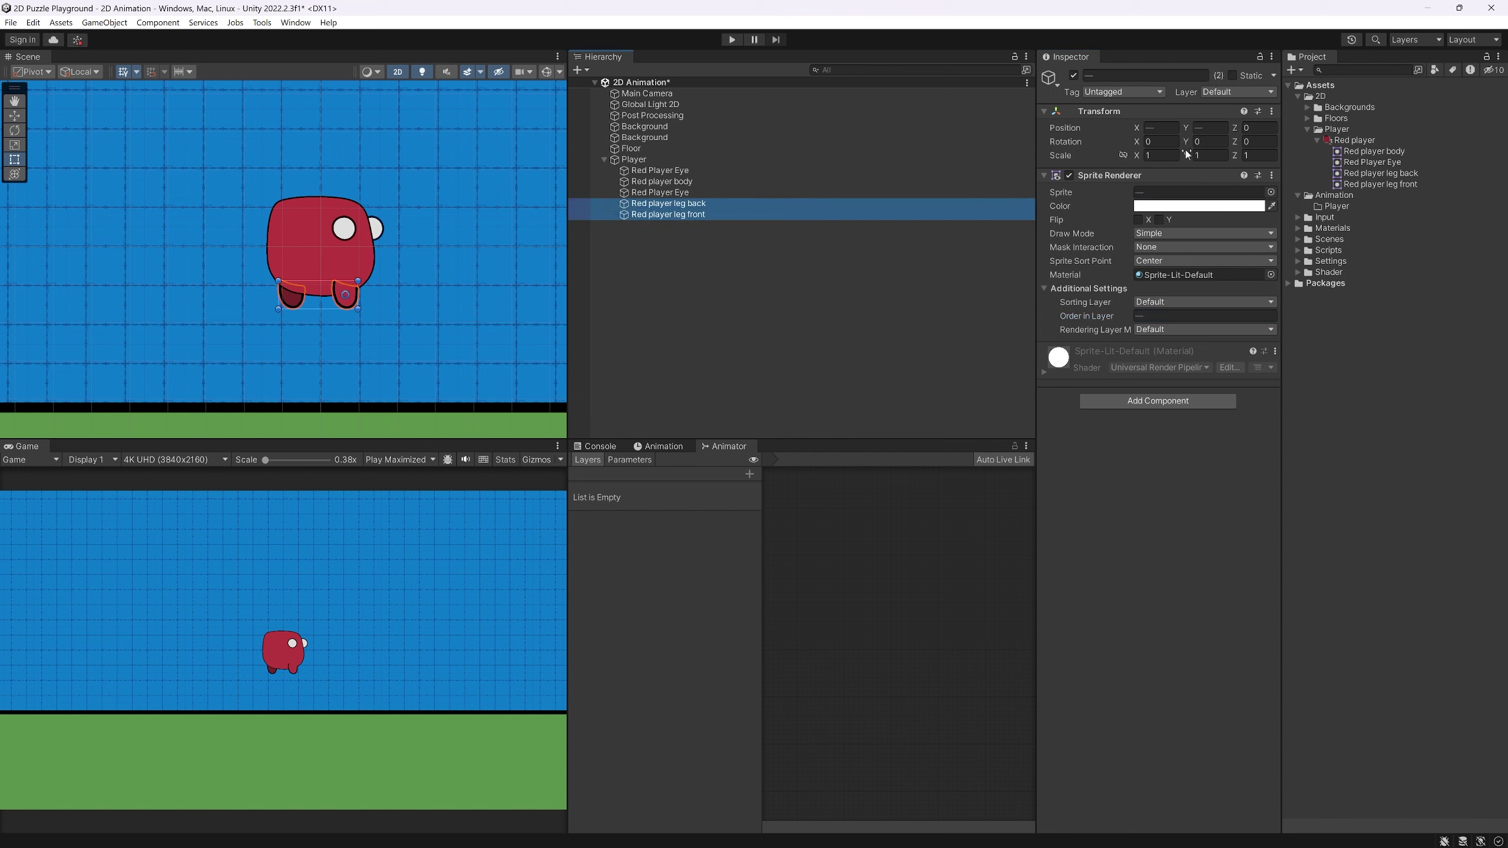
click(830, 202)
click(1209, 128)
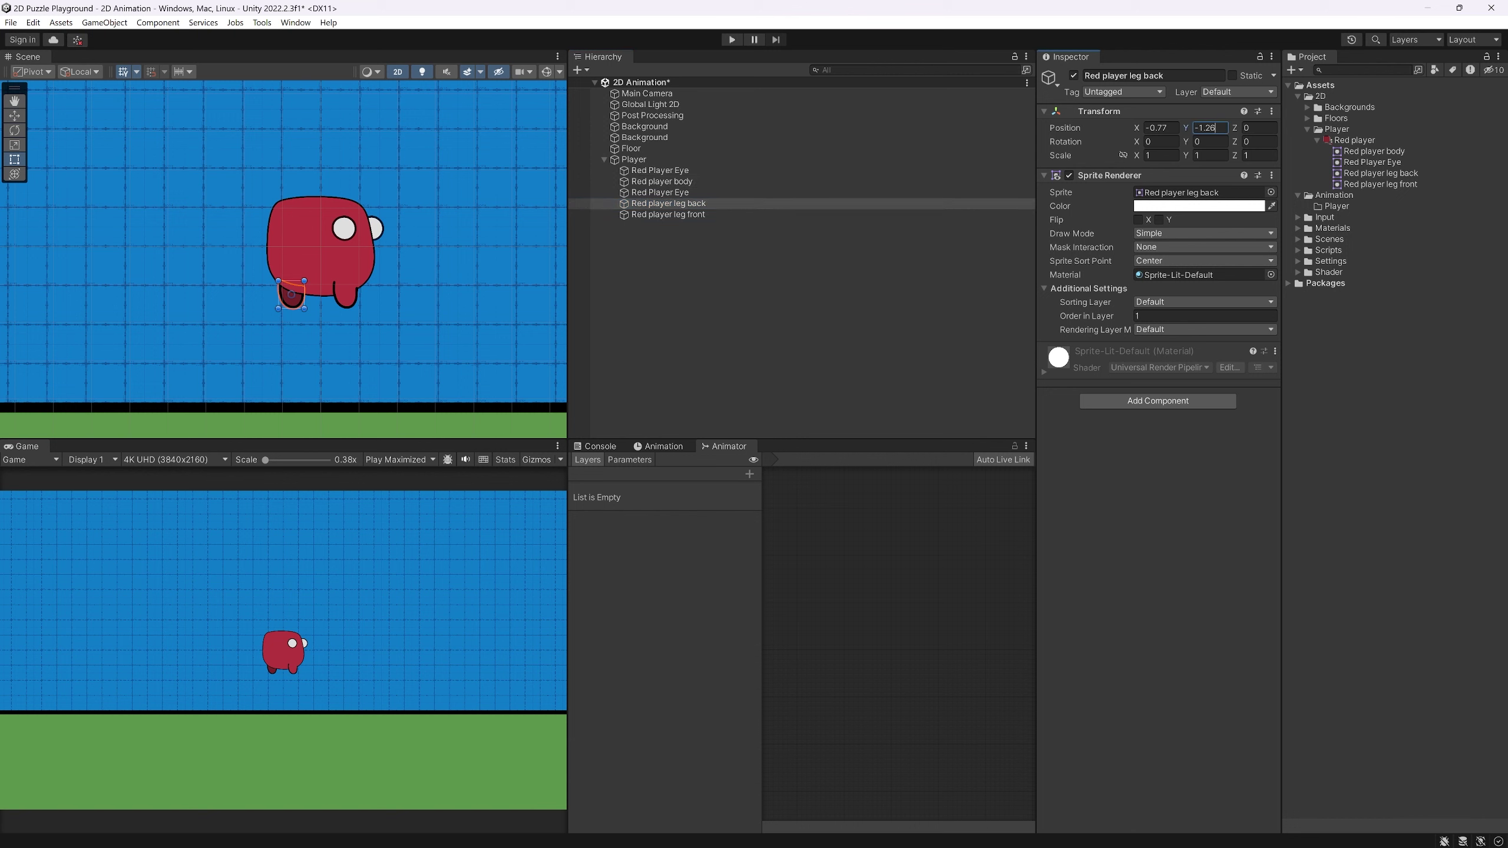
key(BackSpace)
click(588, 216)
click(1209, 128)
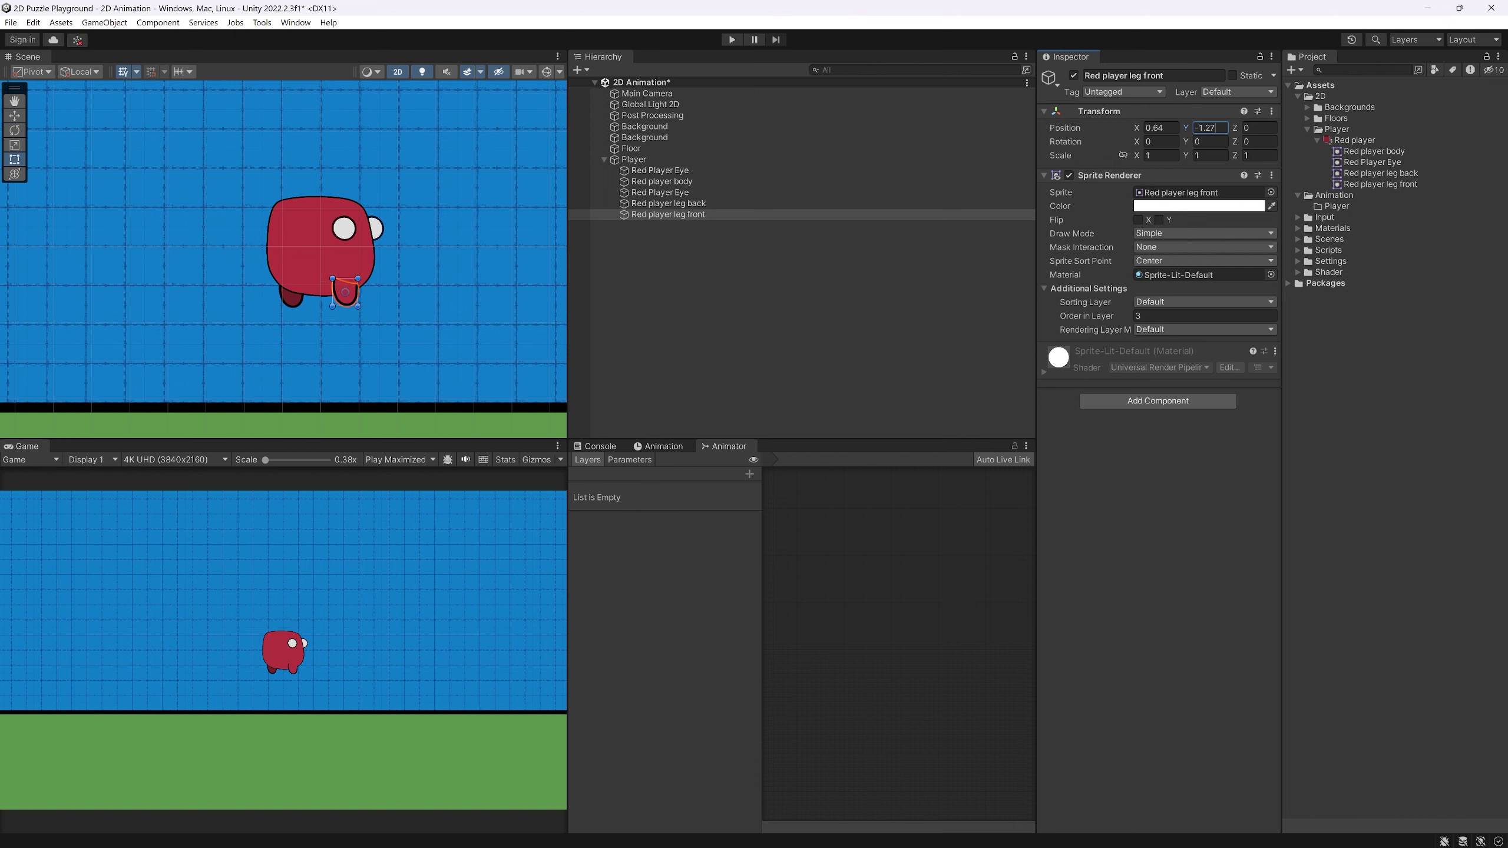
text(5)
click(633, 272)
Lower the whole Player object until its feet stand on the floor, at about Y -2.44
middle_drag(328, 279, 357, 255)
click(633, 161)
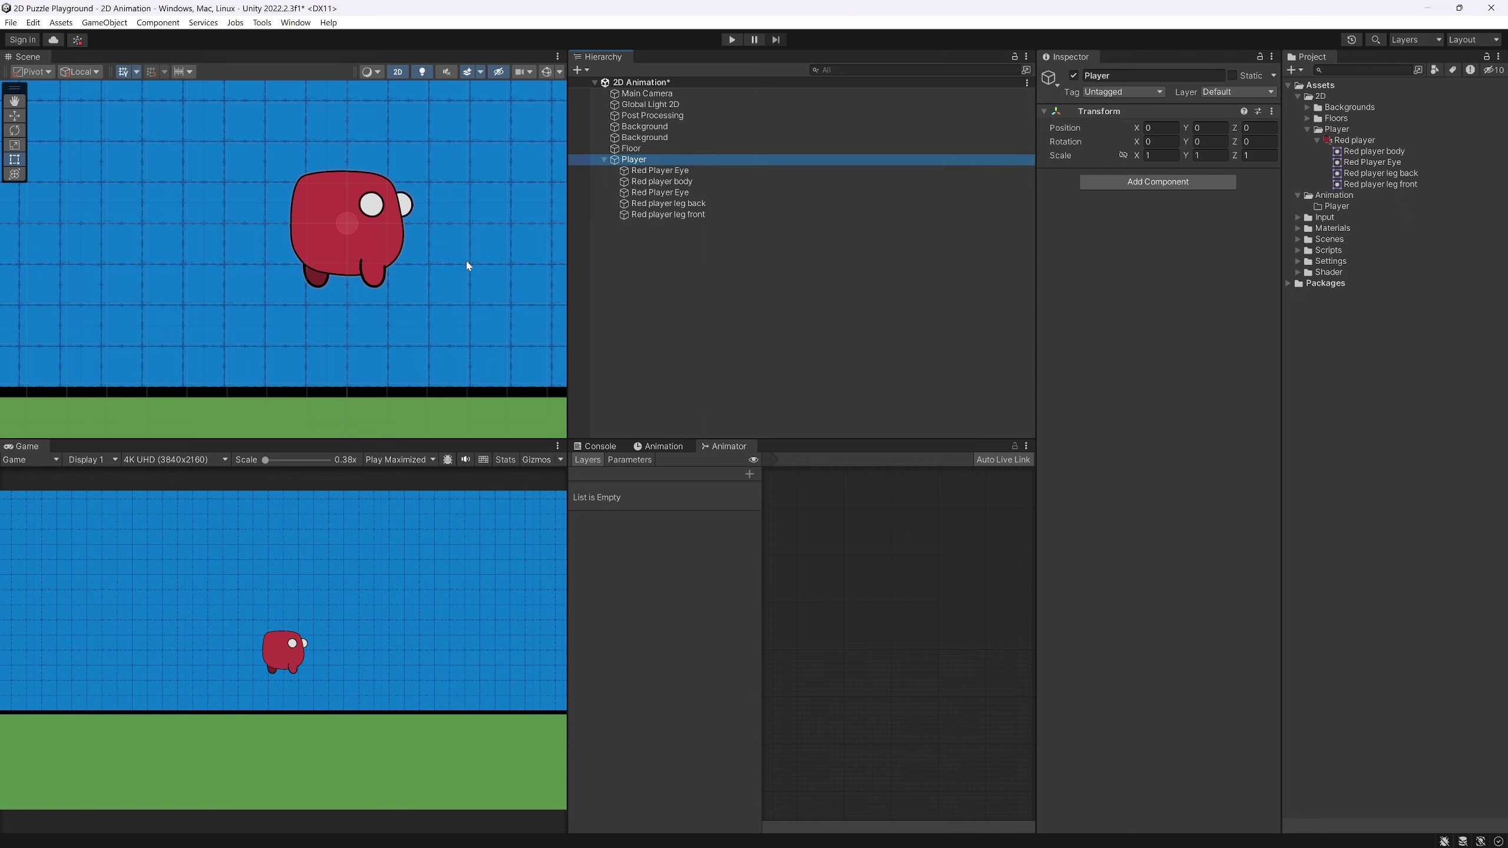
drag(349, 170, 361, 267)
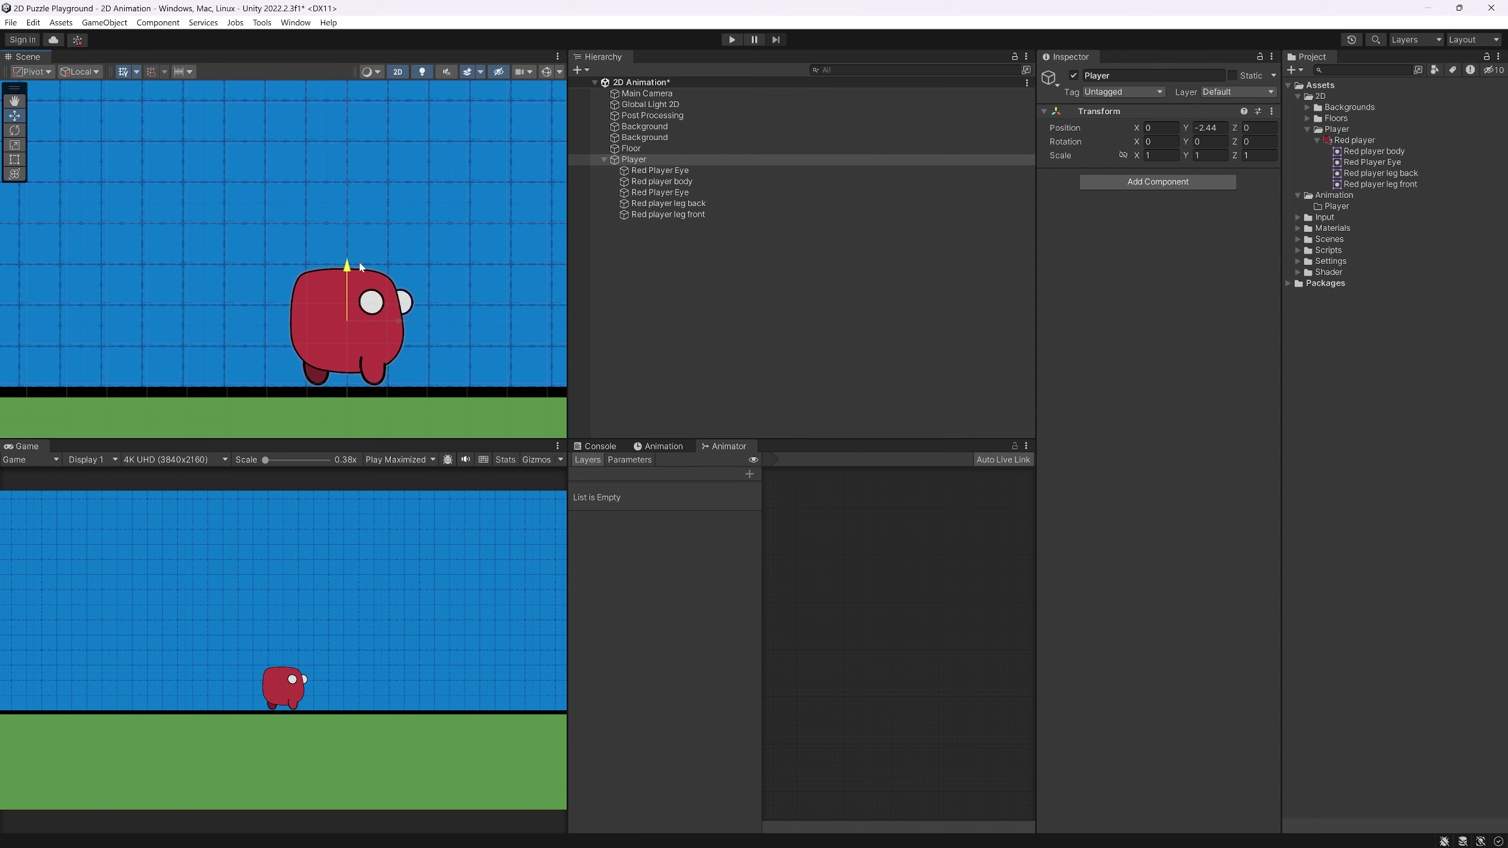
Add a Rigidbody 2D and a Box Collider 2D component to the Player object
click(1154, 184)
key(Down)
key(Return)
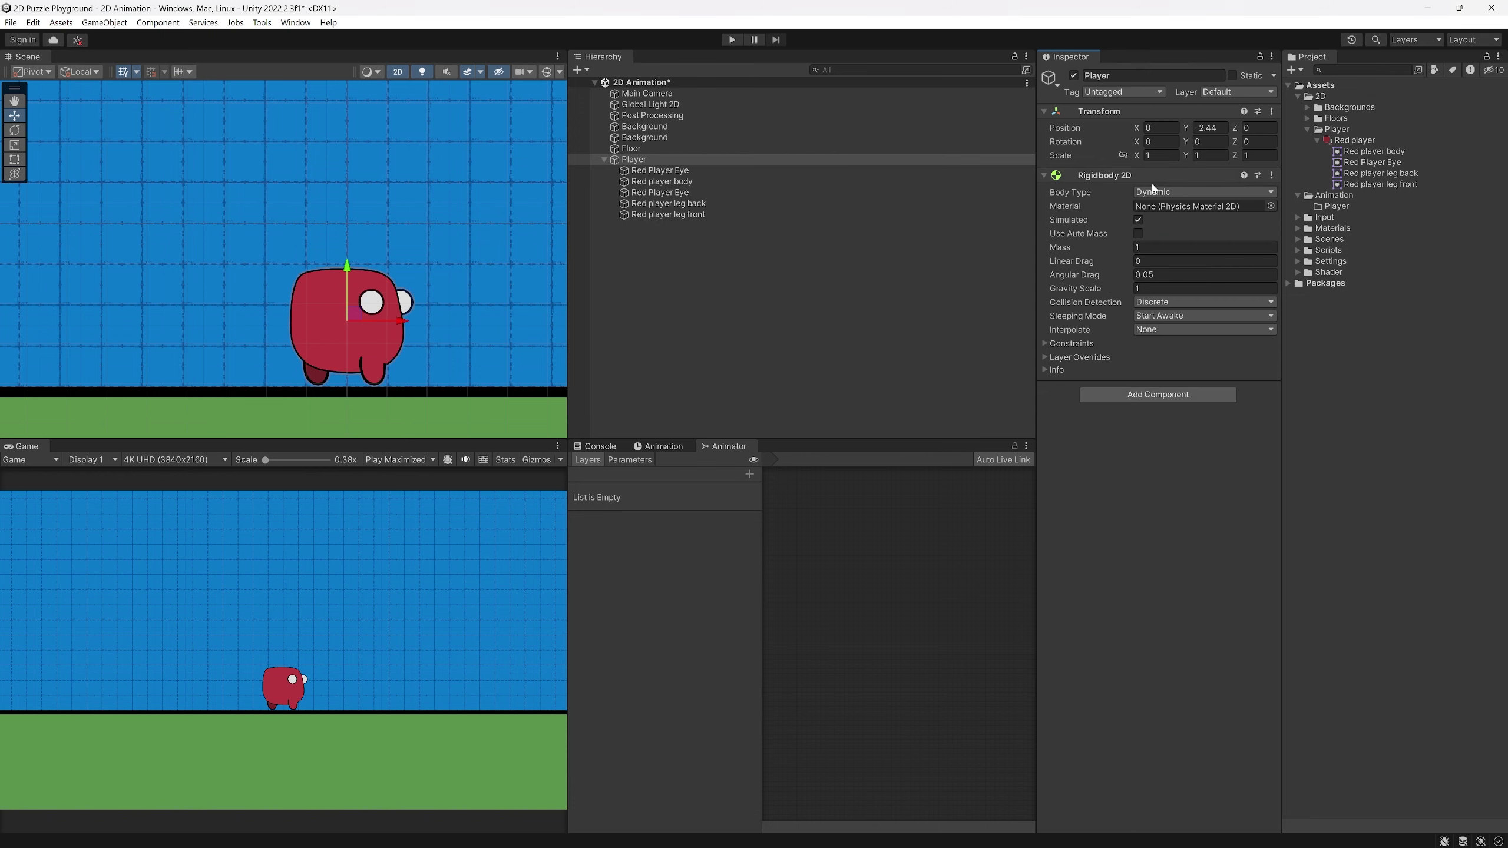
click(1162, 396)
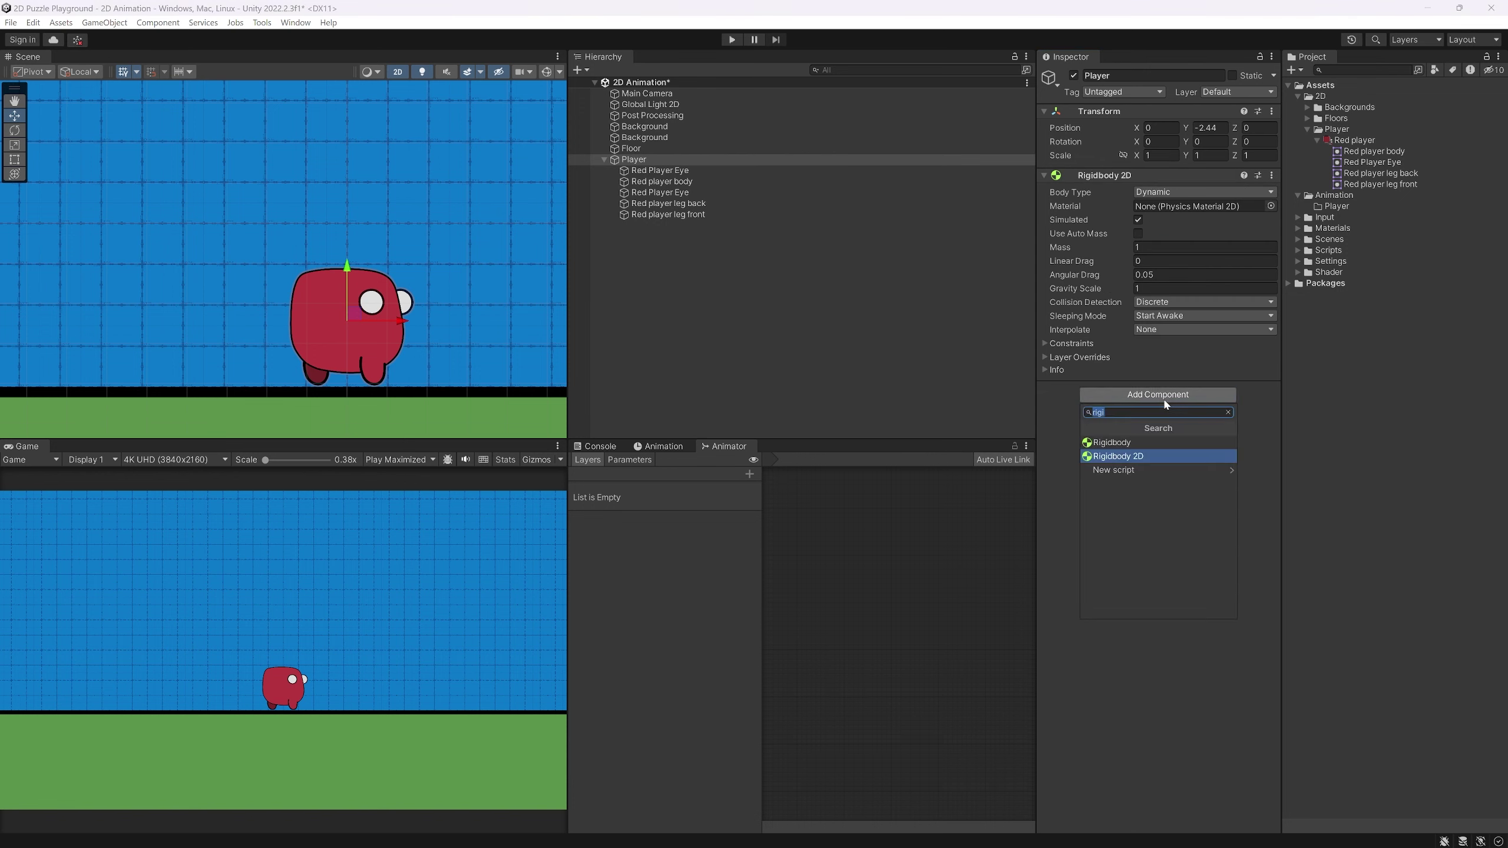
text(box)
key(Down)
key(Return)
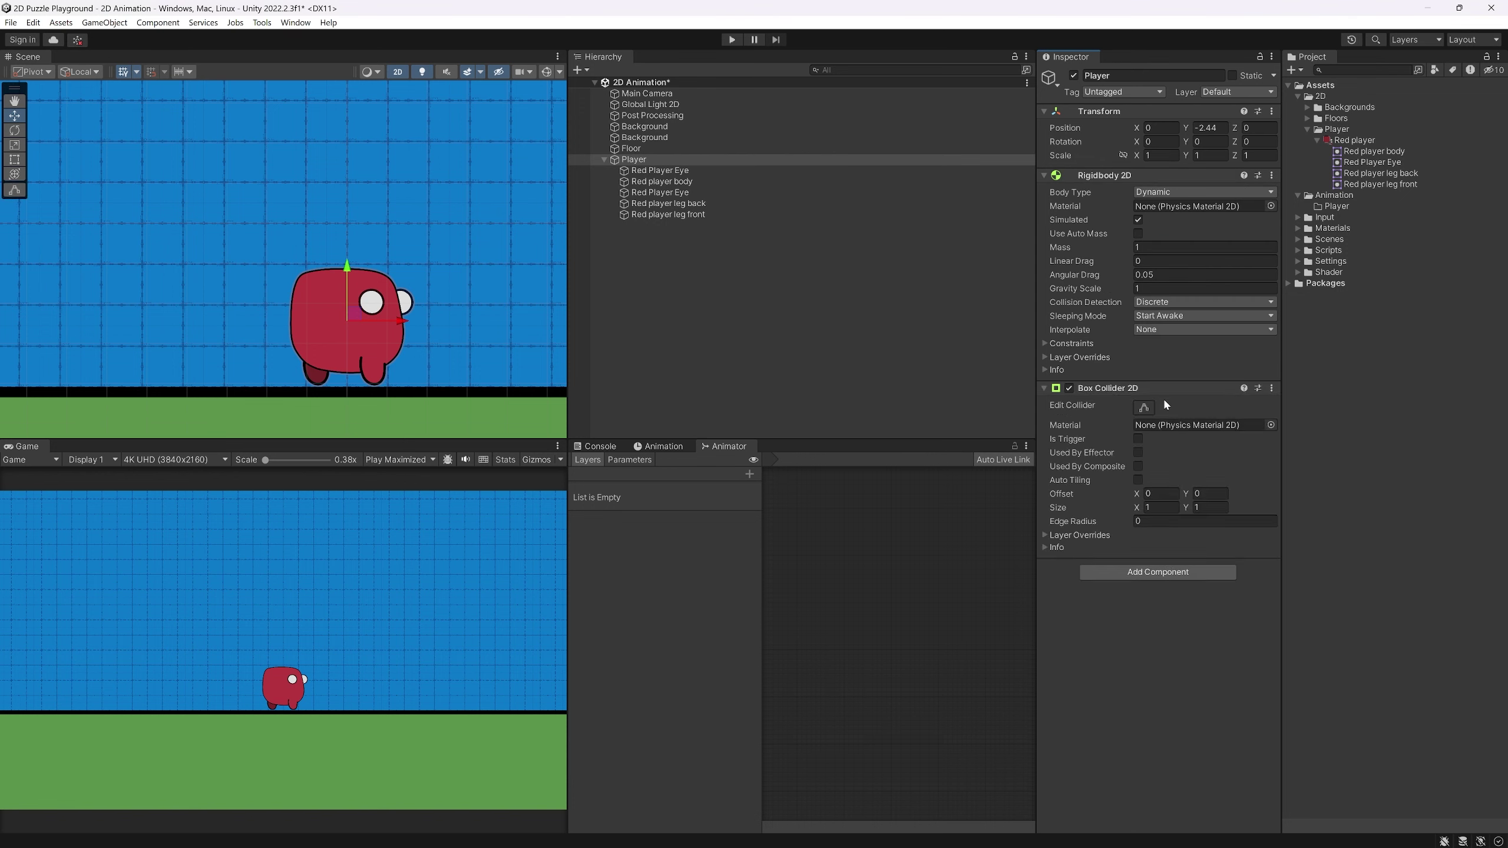
Reshape the Player's box collider to enclose the body down to the feet, about 2.86 by 2.93 in size
click(1143, 408)
drag(347, 342, 348, 271)
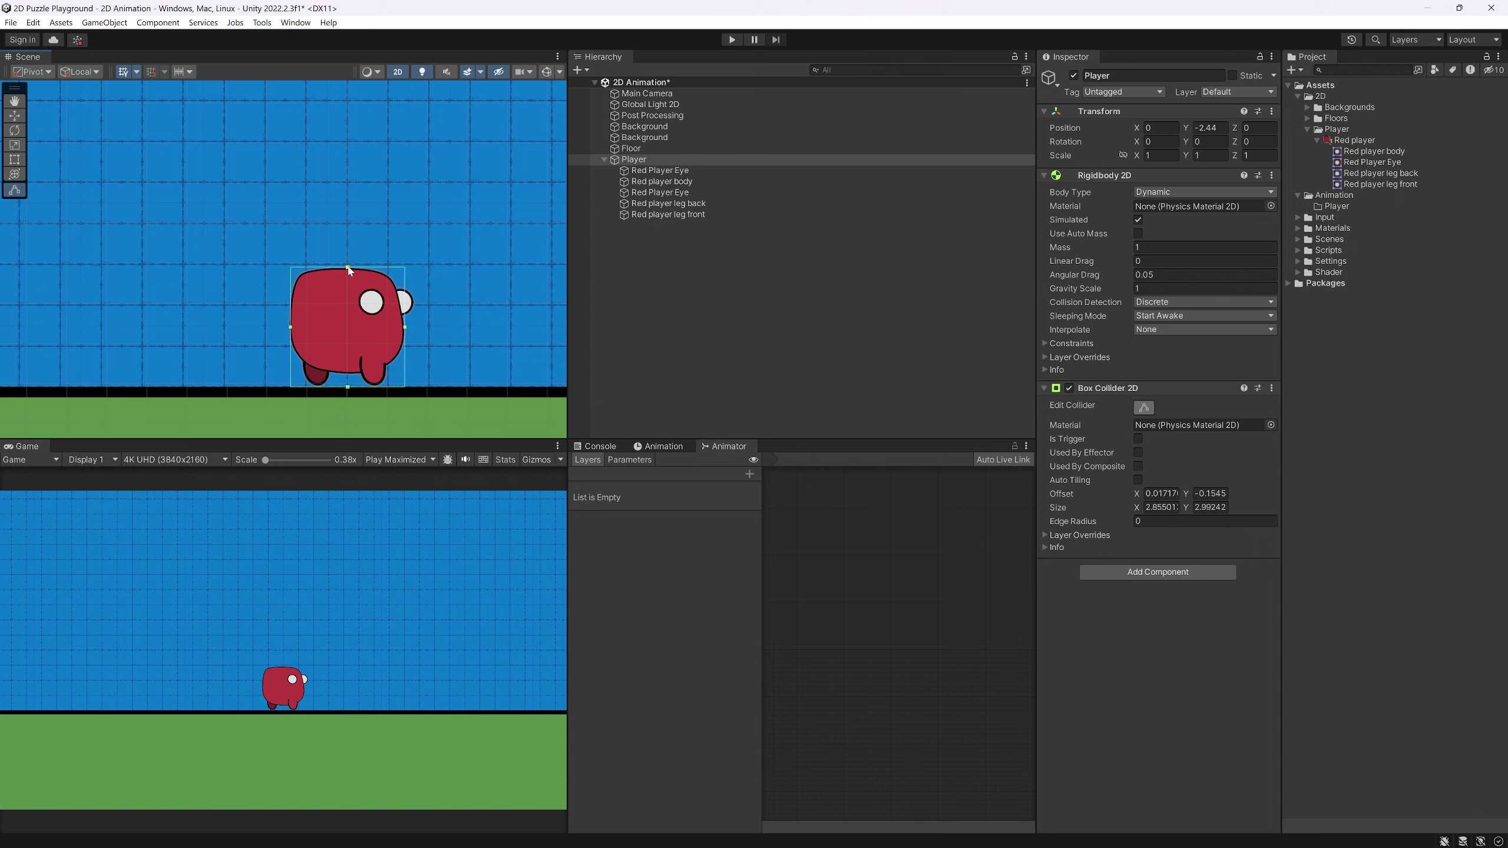
scroll(365, 385, up, 4)
scroll(337, 394, up, 5)
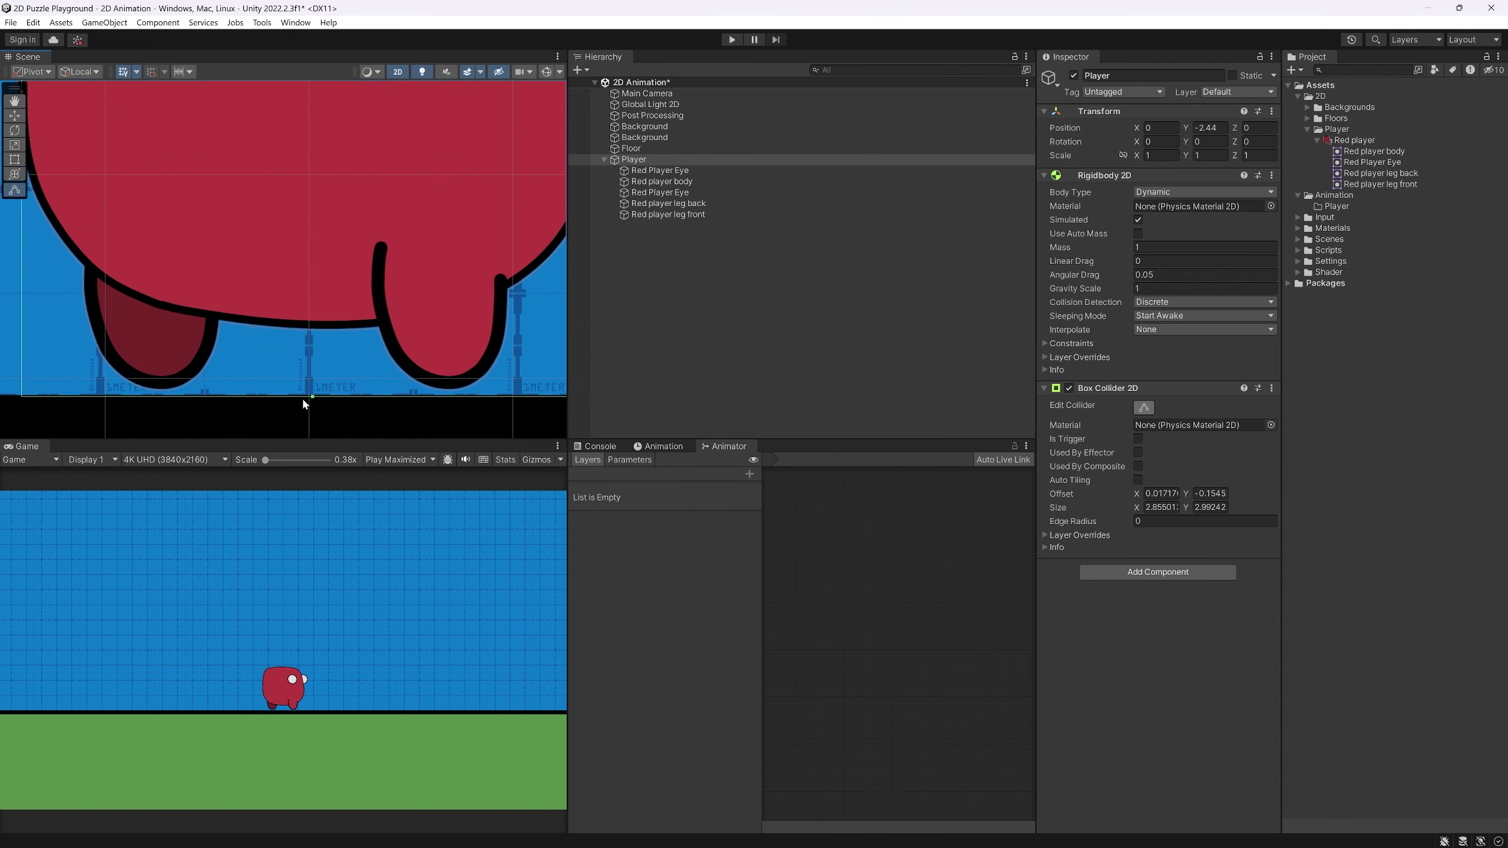
drag(313, 396, 313, 387)
scroll(312, 380, down, 4)
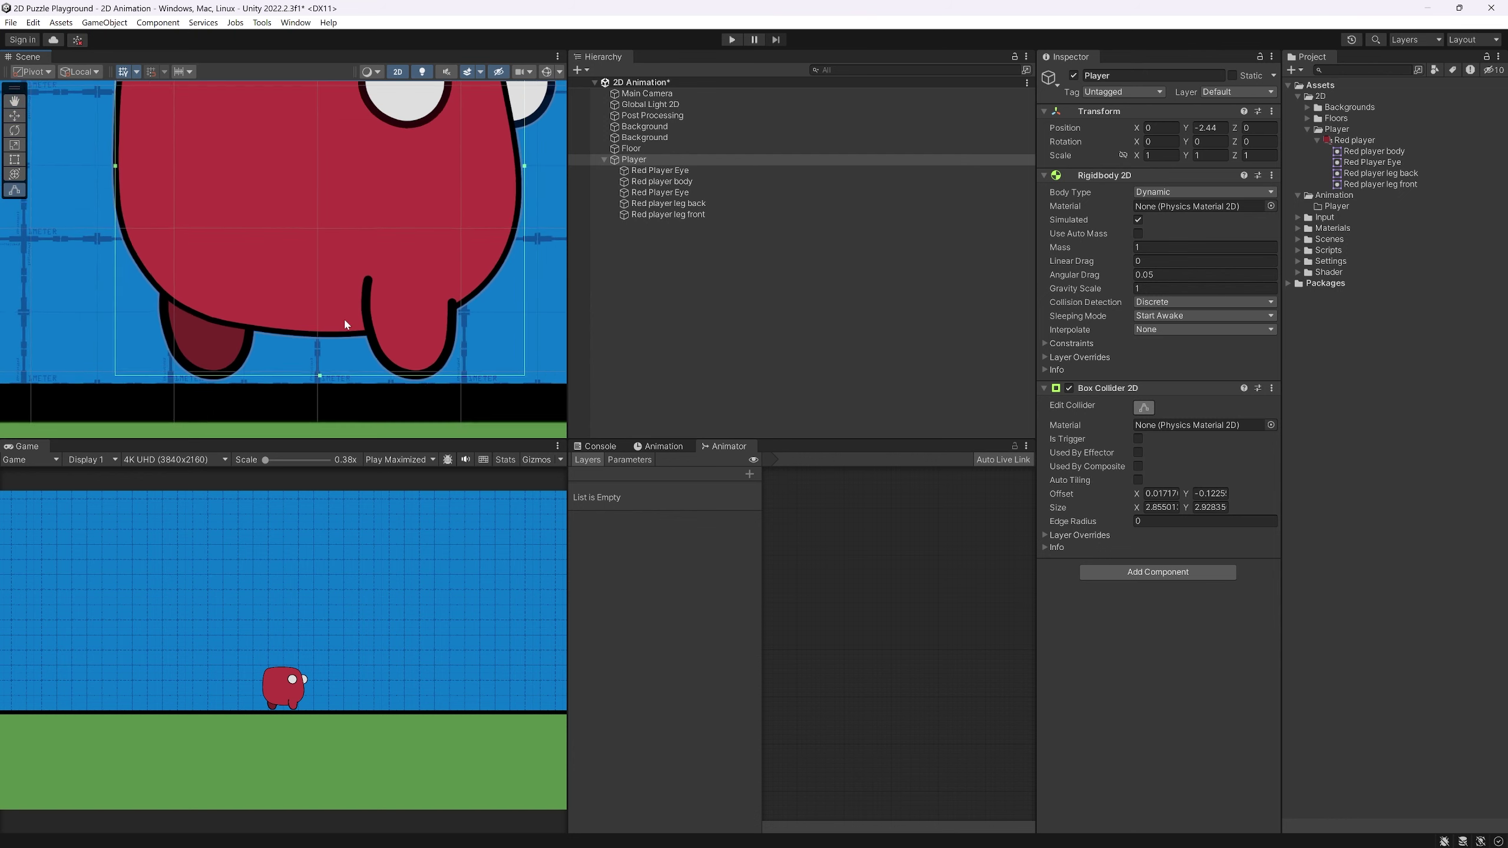
scroll(444, 250, down, 4)
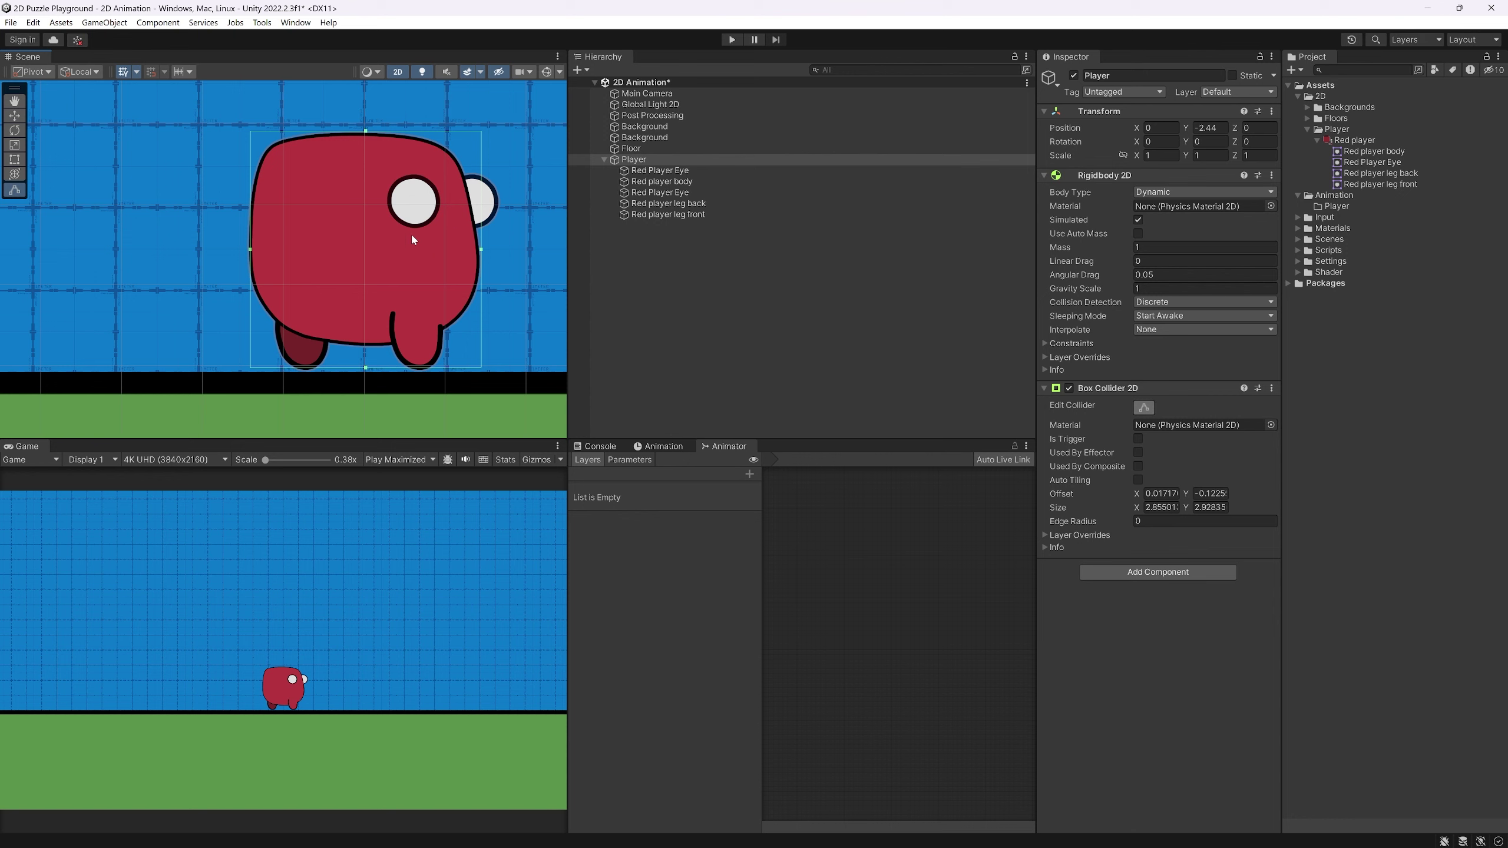
scroll(412, 239, down, 5)
click(735, 224)
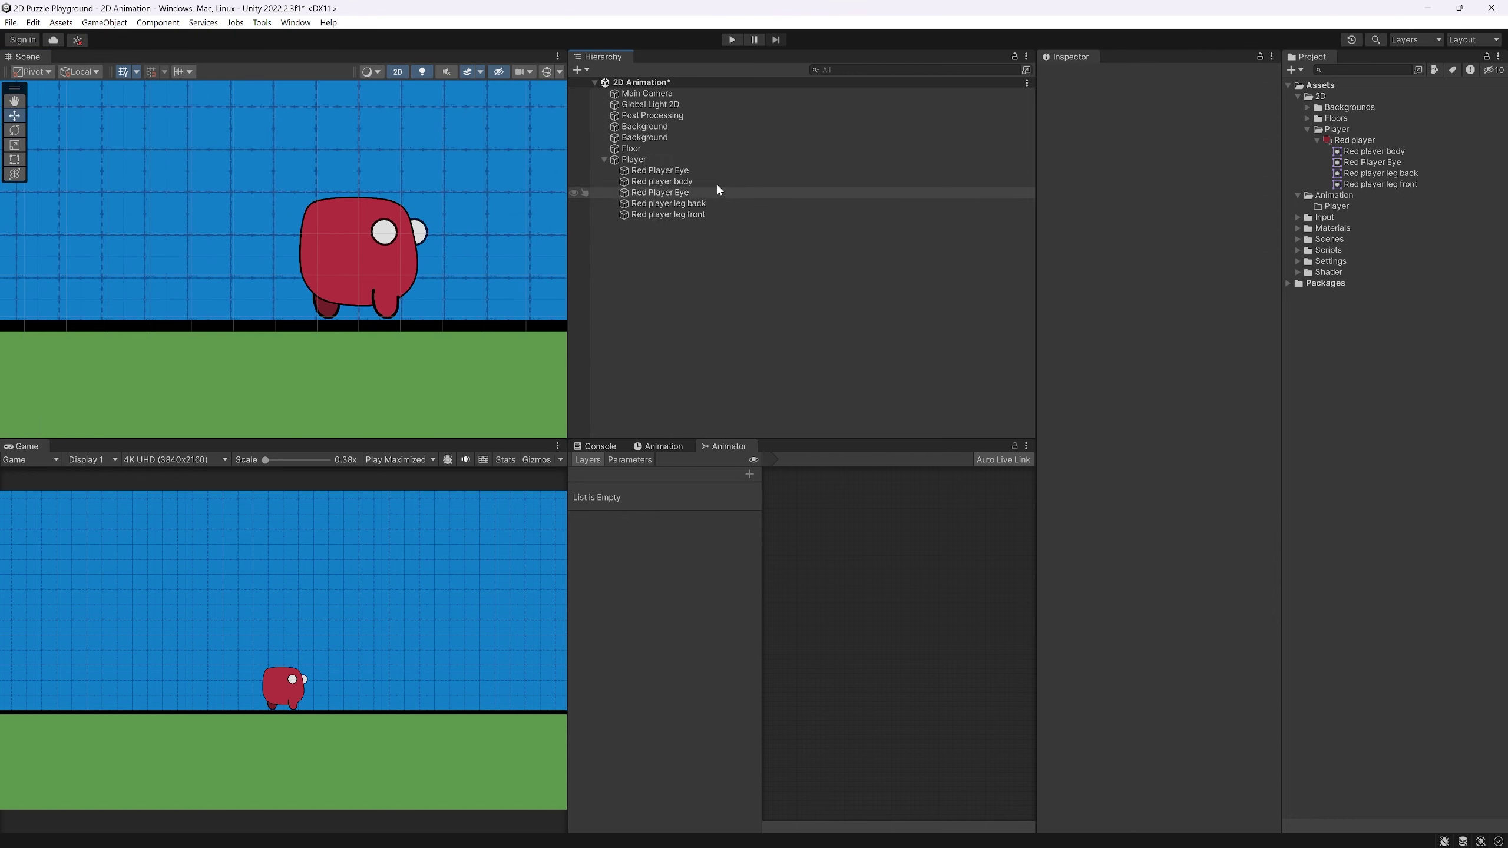
Save the scene, run the game to test how the Player stands on the floor, and stop it
key(ctrl+s)
click(732, 40)
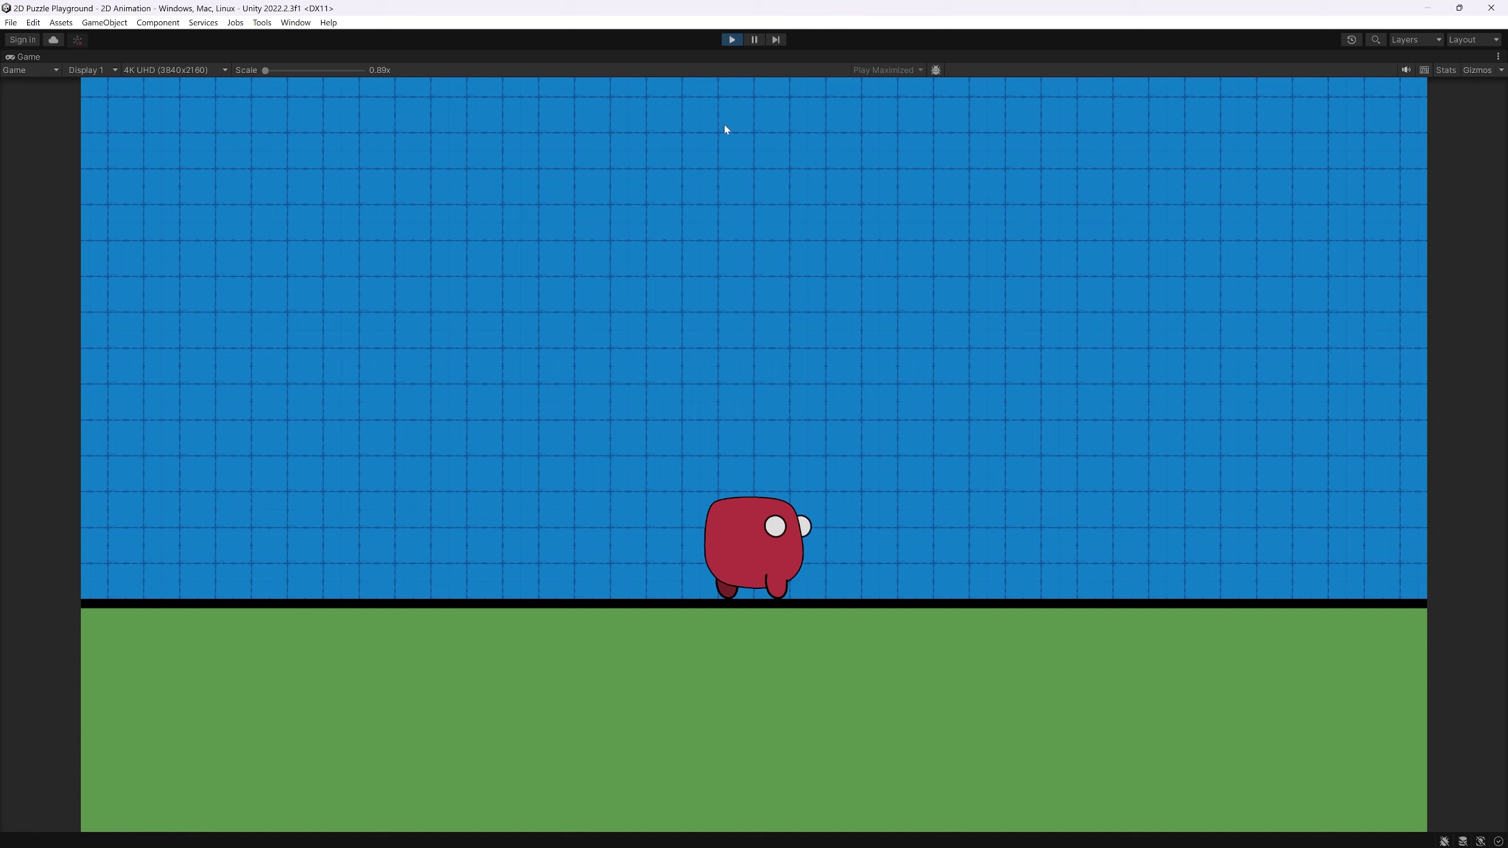
click(727, 40)
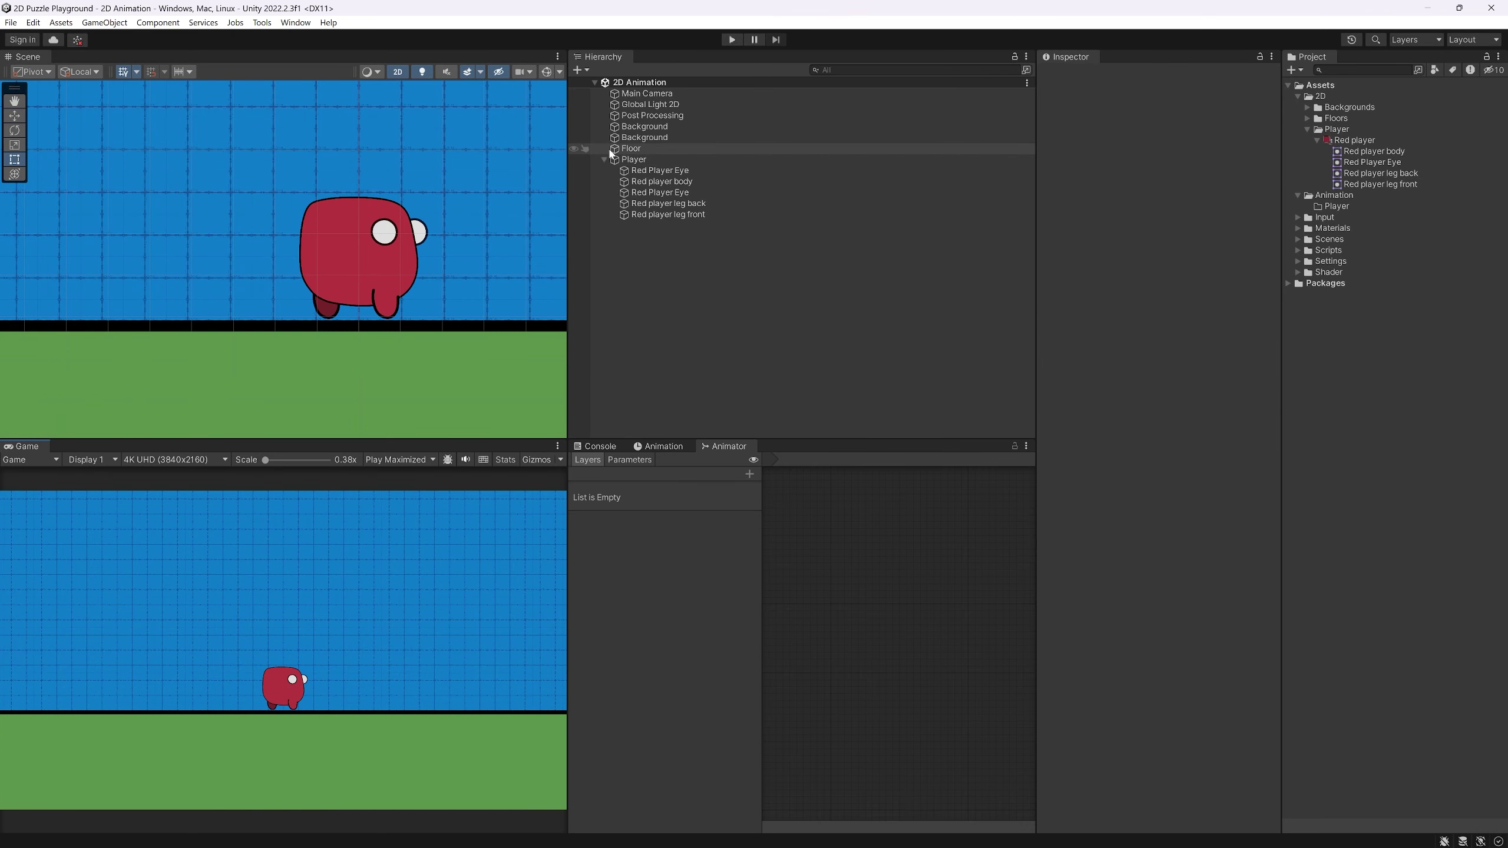
Check the Floor's collider and delete the second Background object from the scene
click(630, 148)
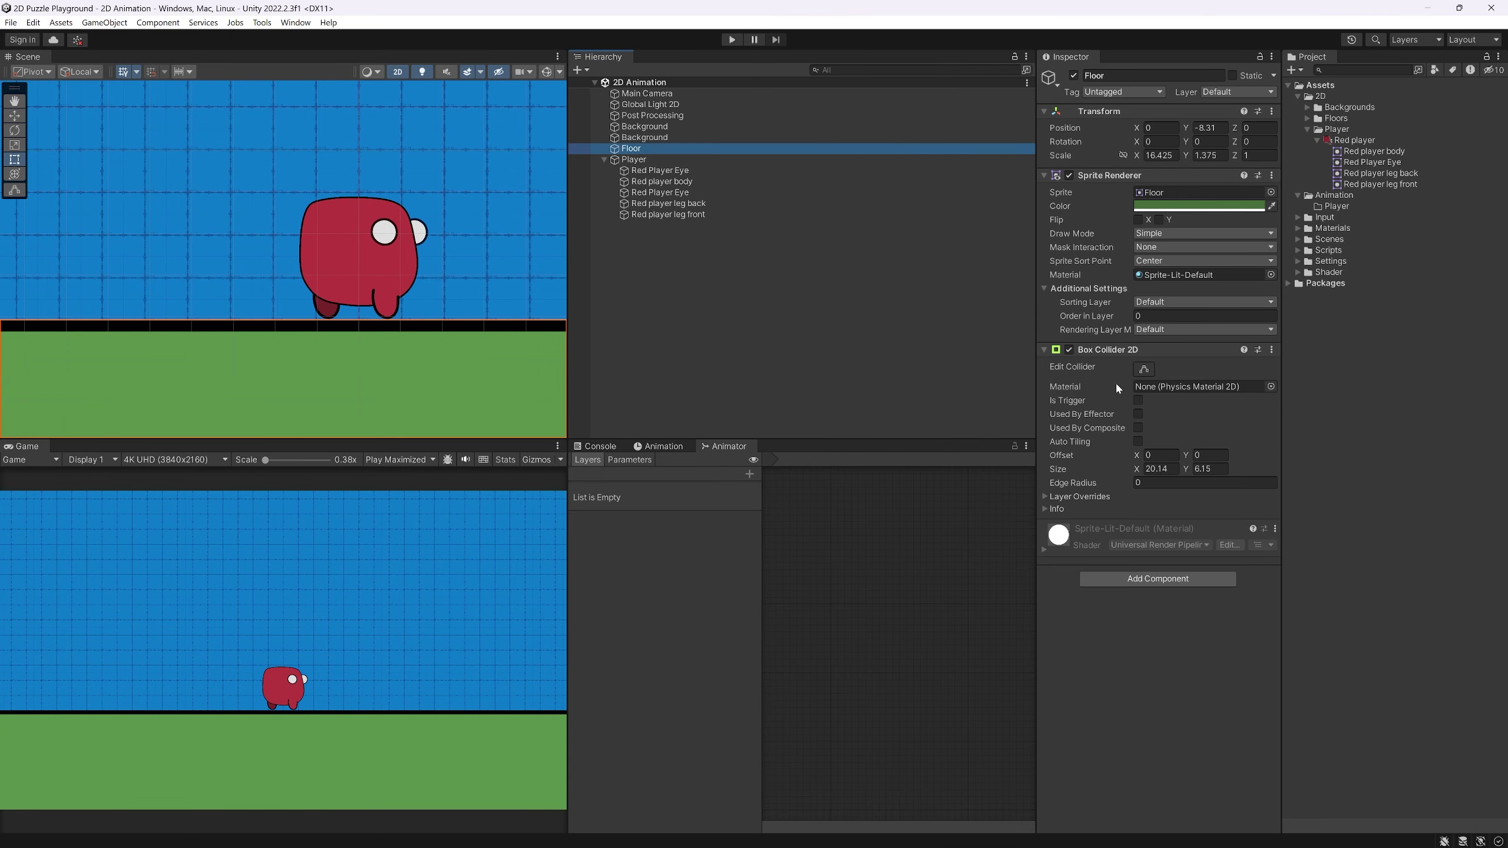
click(675, 136)
click(673, 128)
click(674, 136)
click(663, 128)
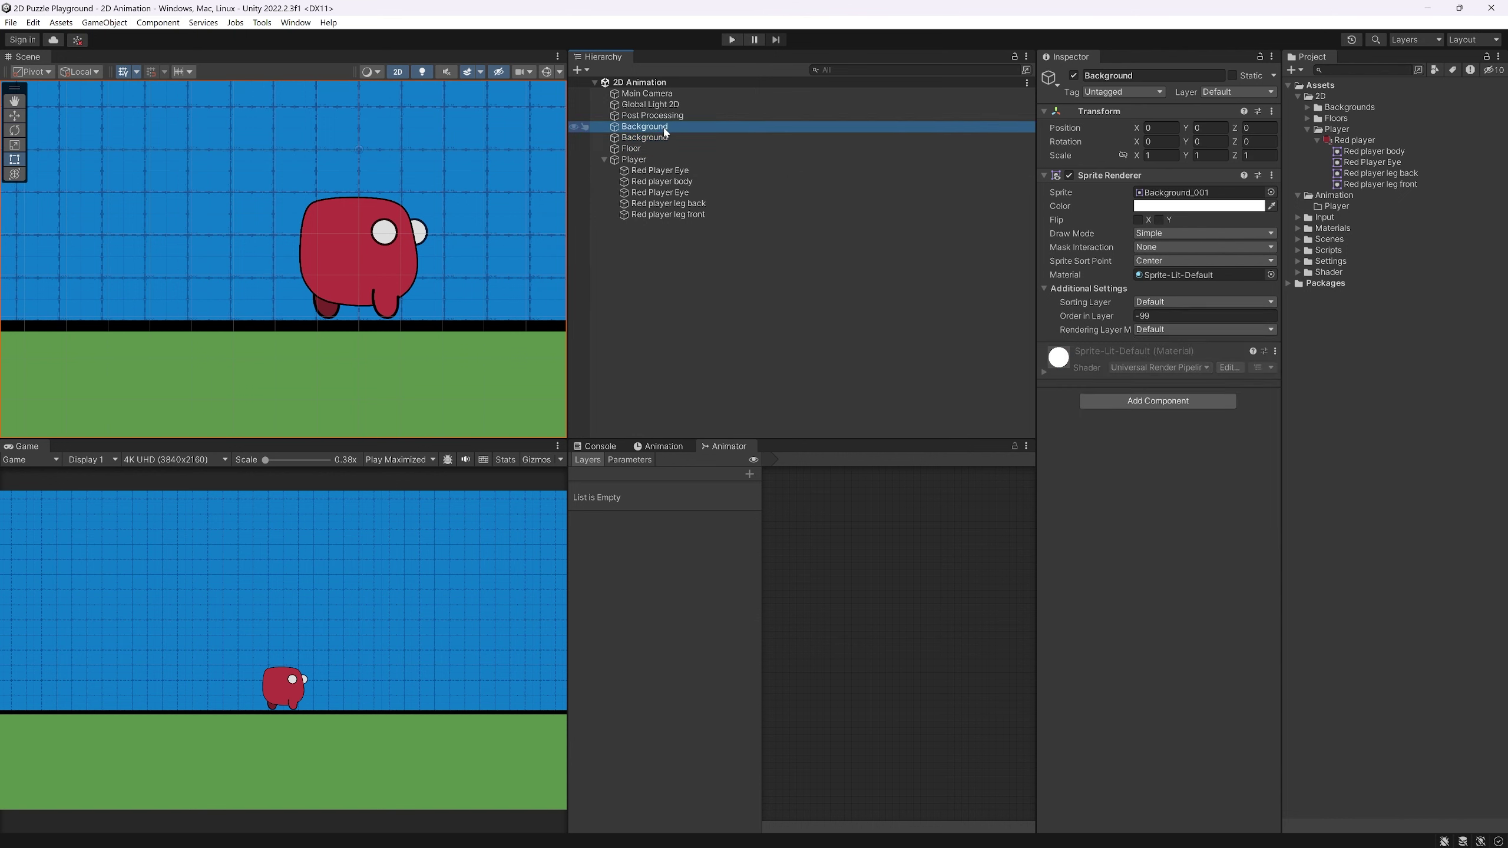
click(665, 136)
key(Delete)
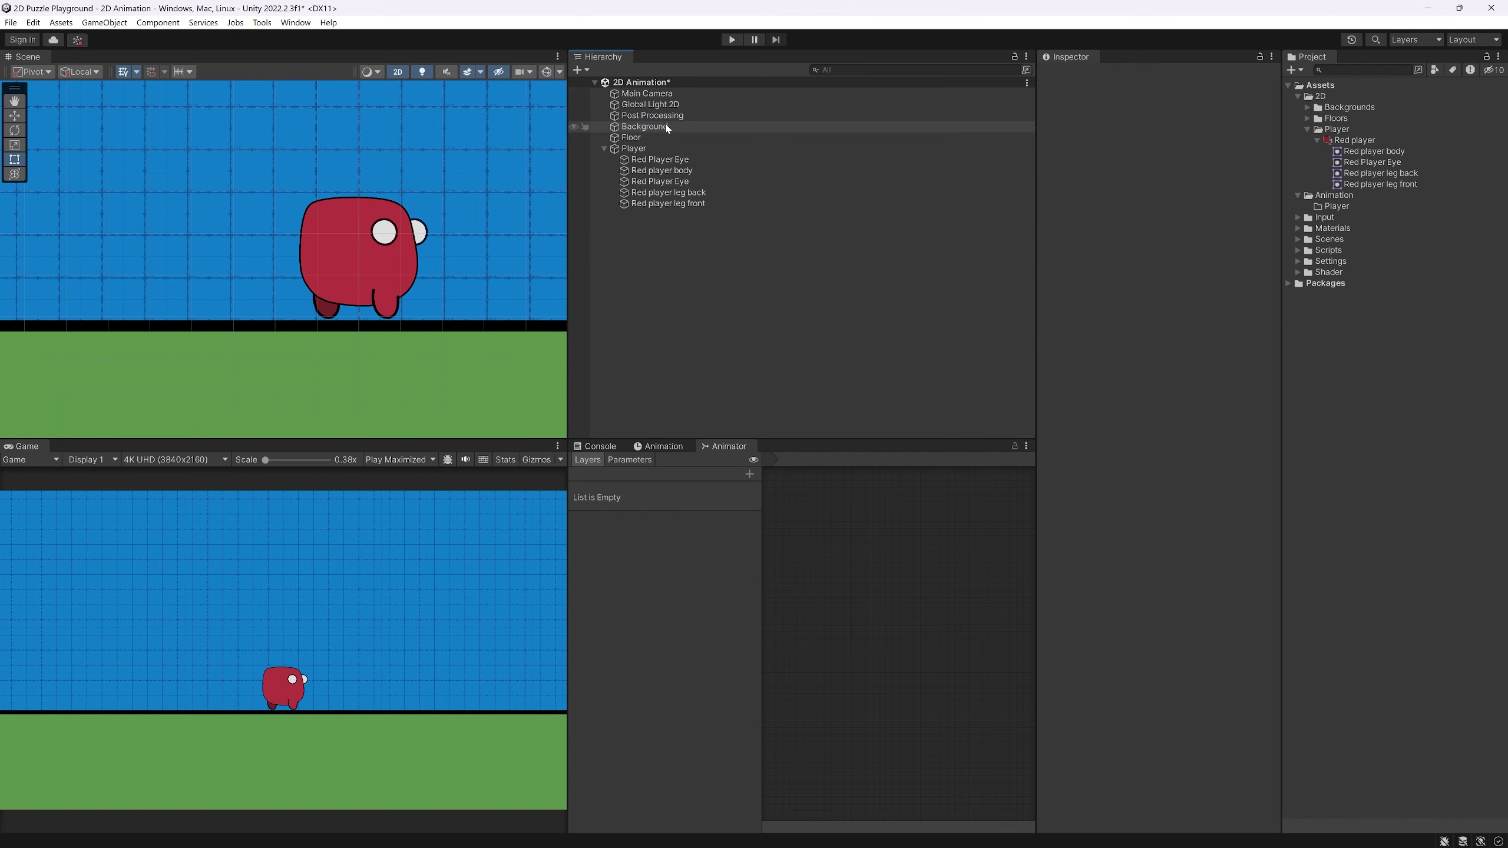
Review the component settings of the Post Processing, Global Light 2D and Main Camera objects
click(665, 116)
click(668, 105)
click(672, 94)
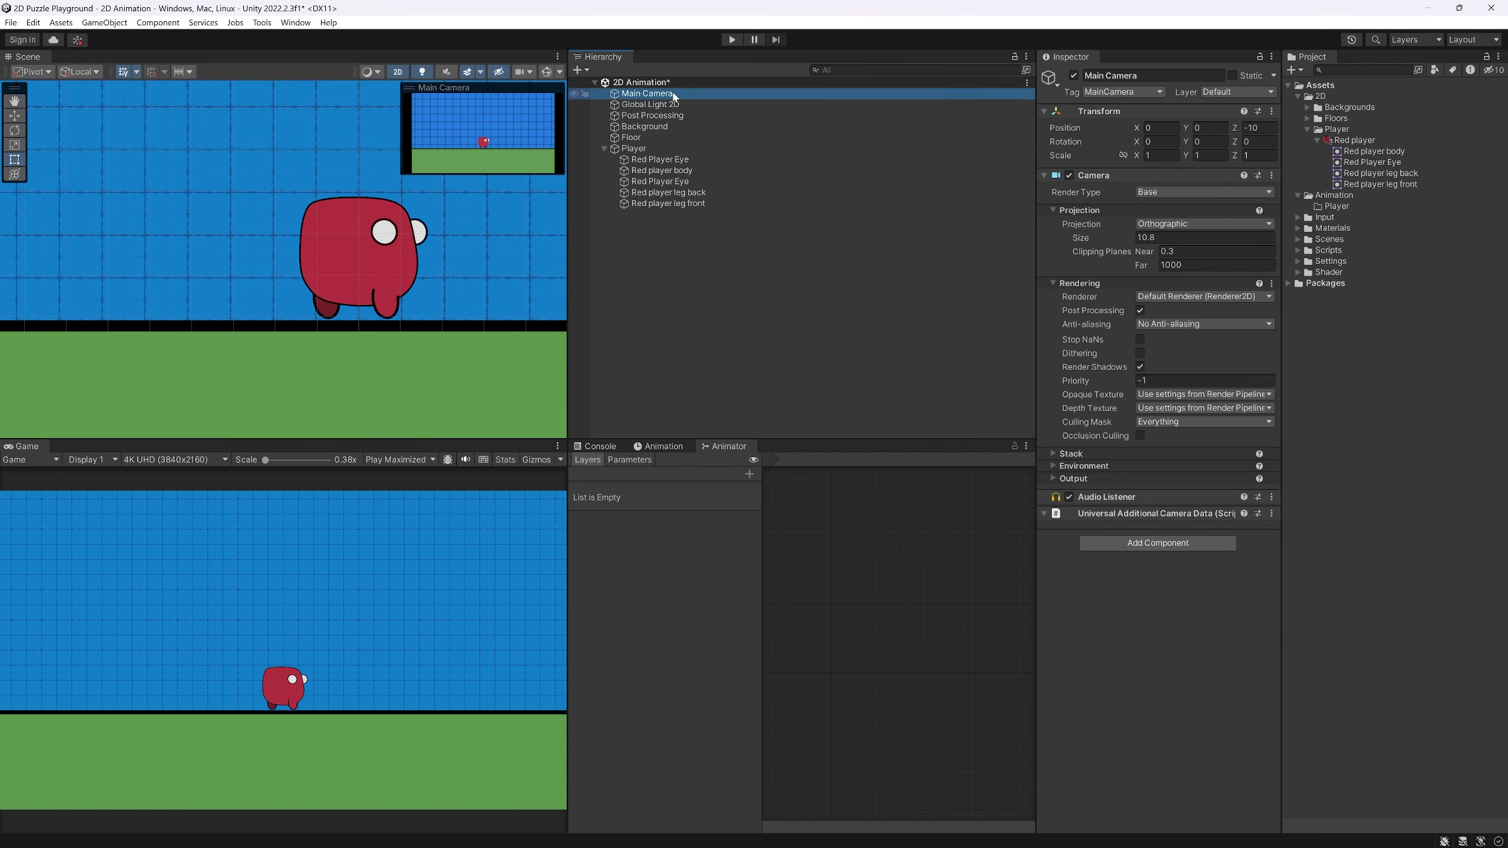
click(649, 269)
Save the 2D Animation scene
scroll(470, 351, down, 3)
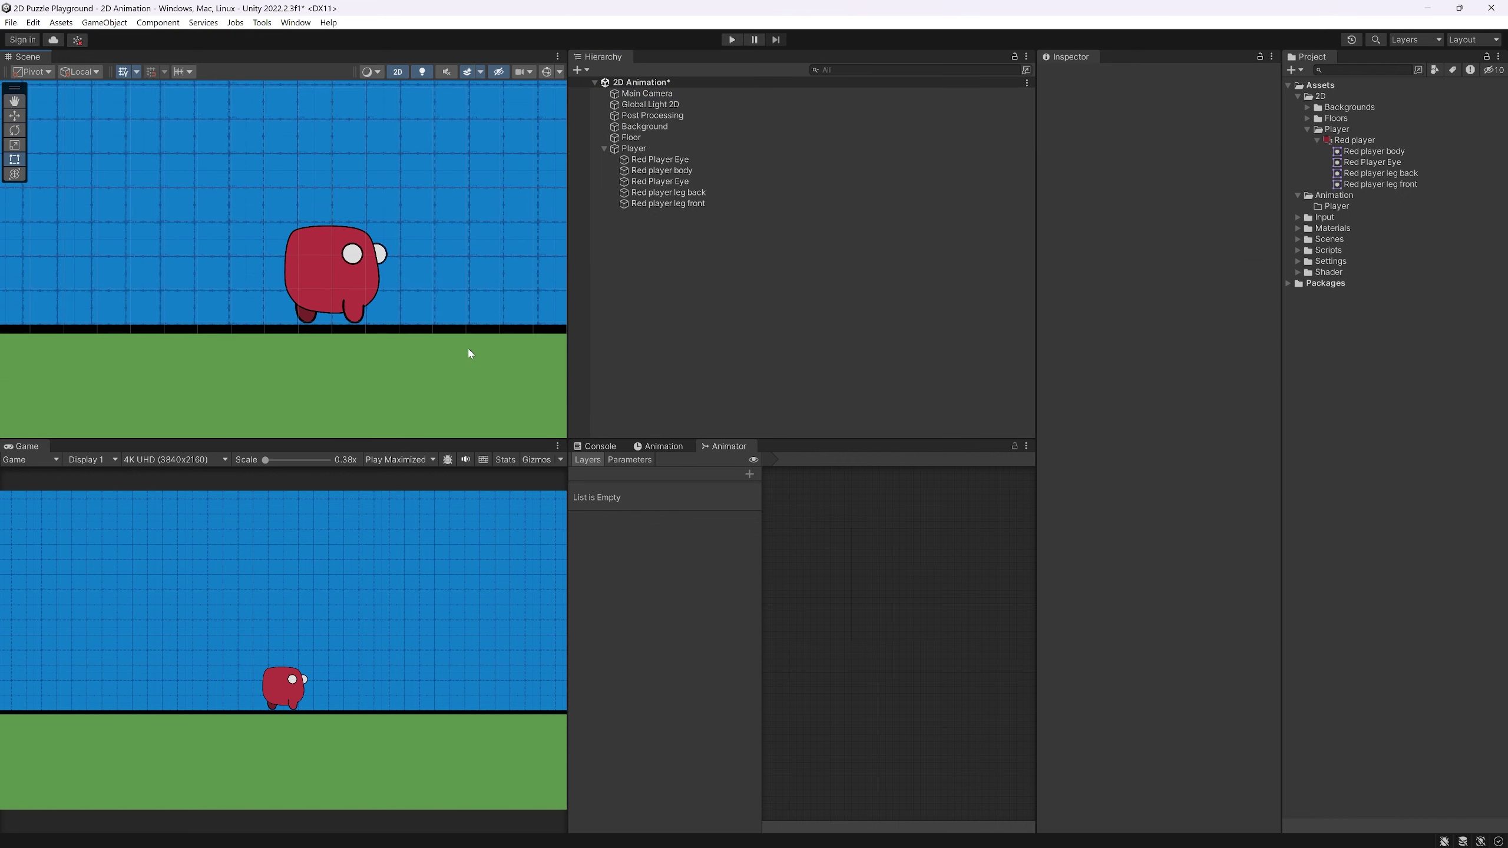
scroll(470, 352, down, 3)
middle_drag(499, 329, 370, 330)
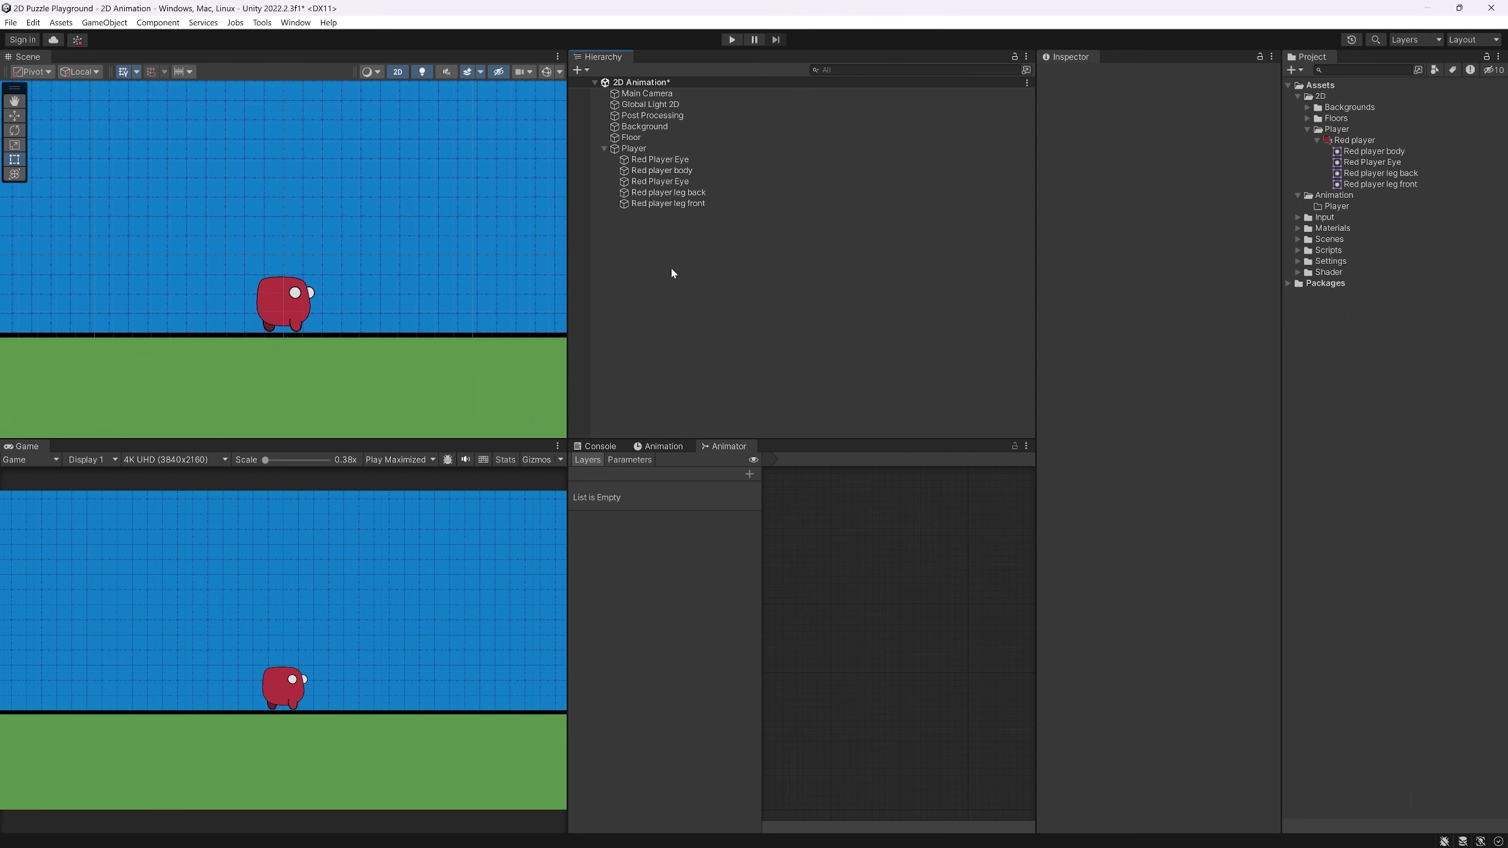
key(ctrl+s)
middle_drag(486, 401, 573, 378)
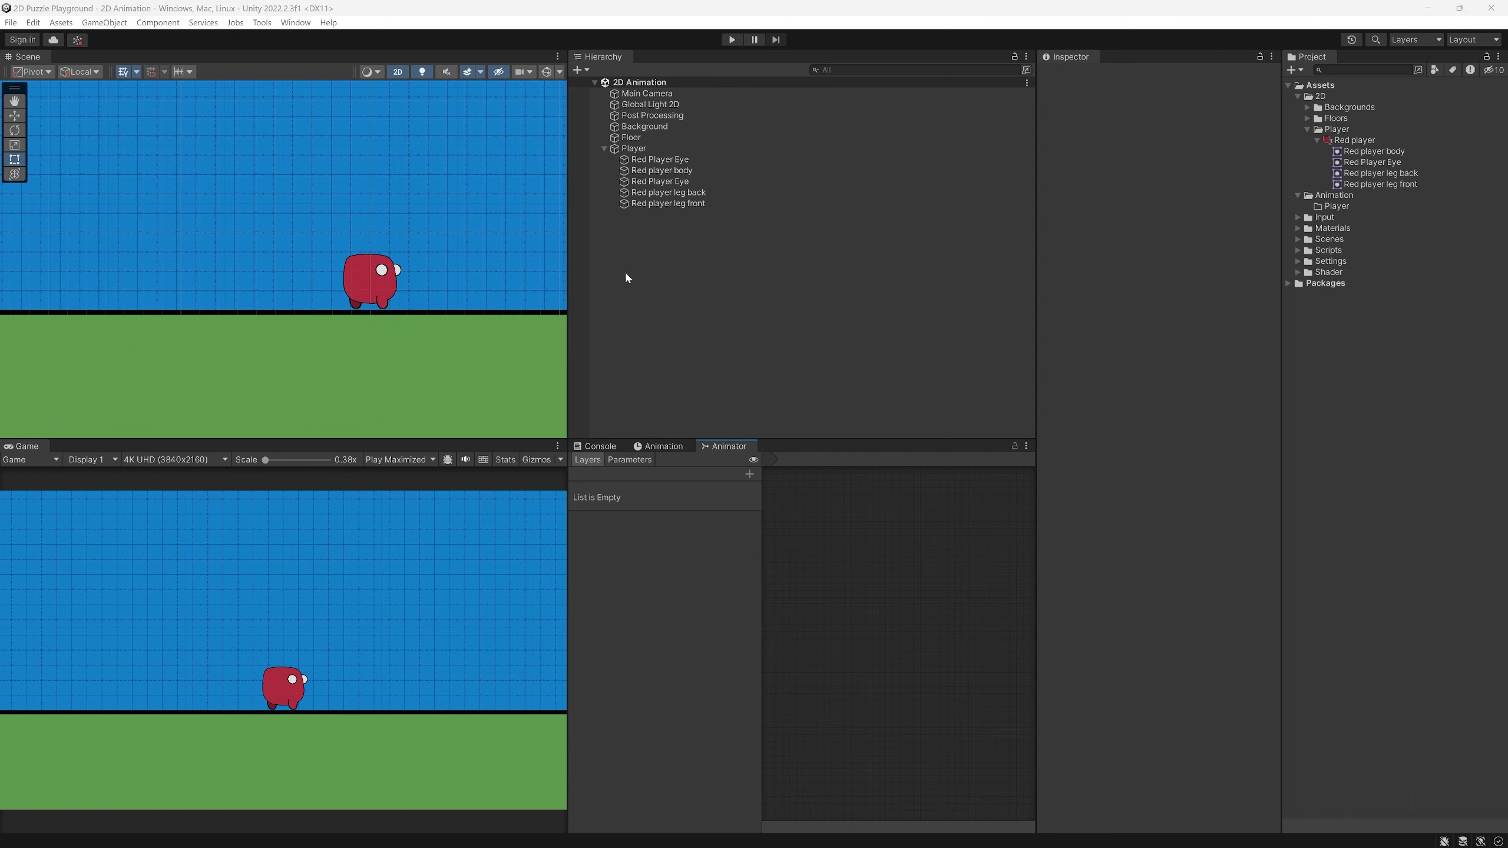
scroll(431, 244, up, 5)
scroll(303, 269, up, 2)
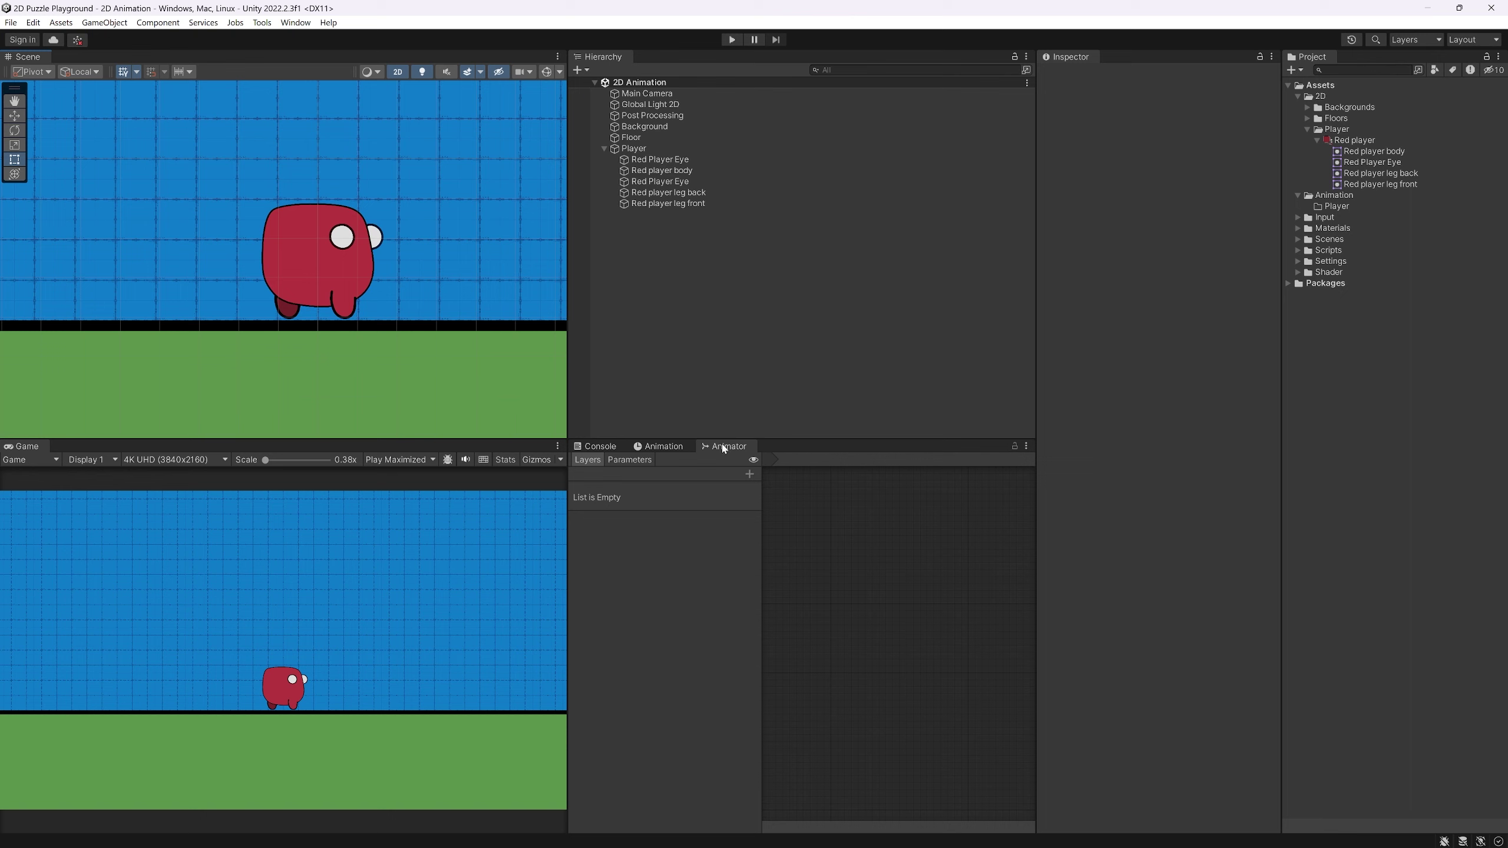
Close the Animation and Animator windows docked beside the Console
click(645, 451)
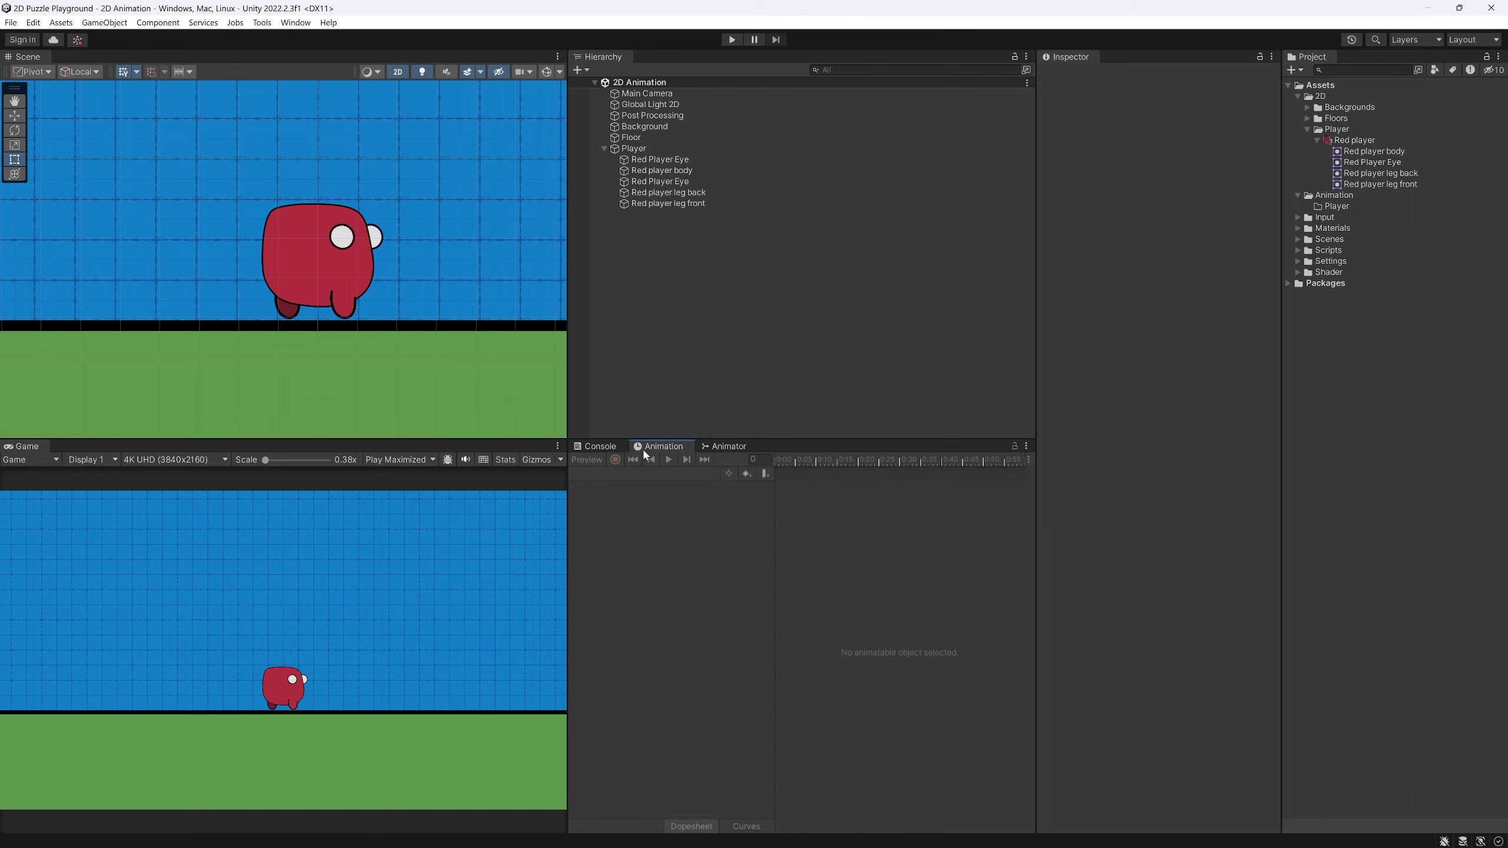
right_click(682, 451)
click(719, 490)
right_click(672, 451)
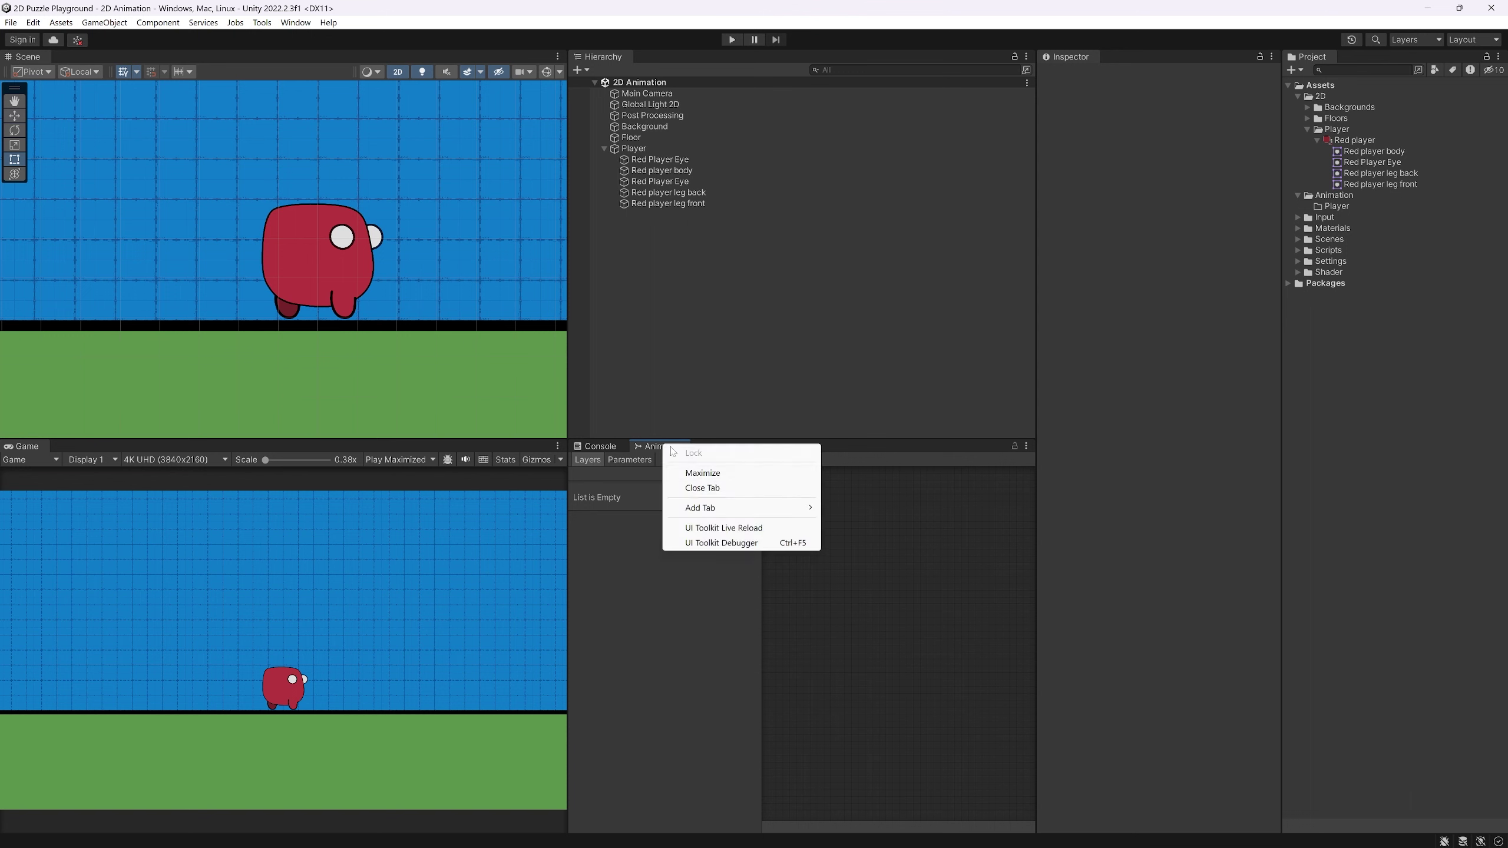
click(703, 488)
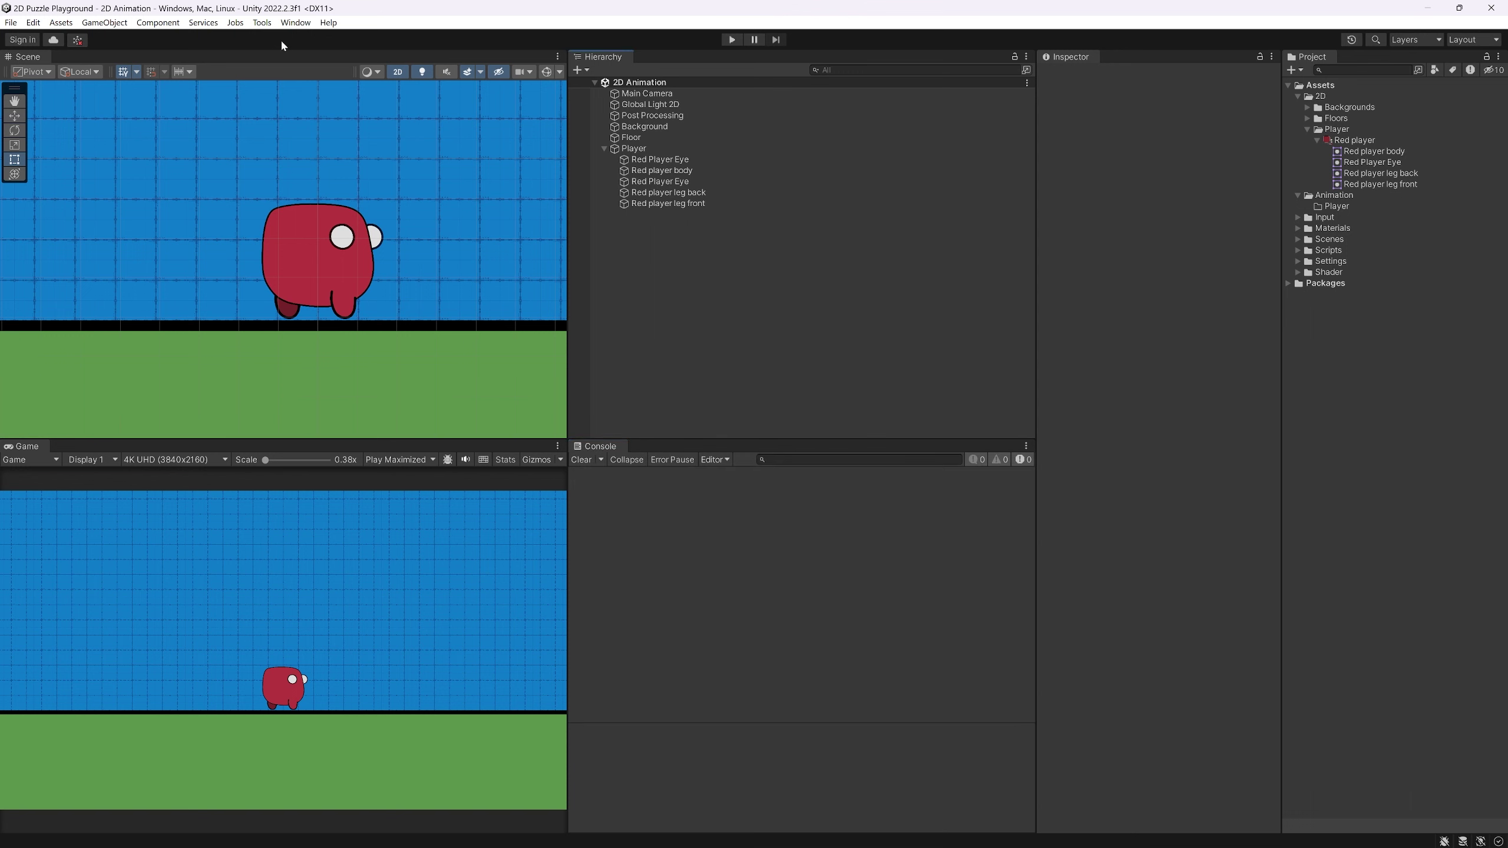
Open the Animation and Animator windows and dock both beside the Console
click(295, 22)
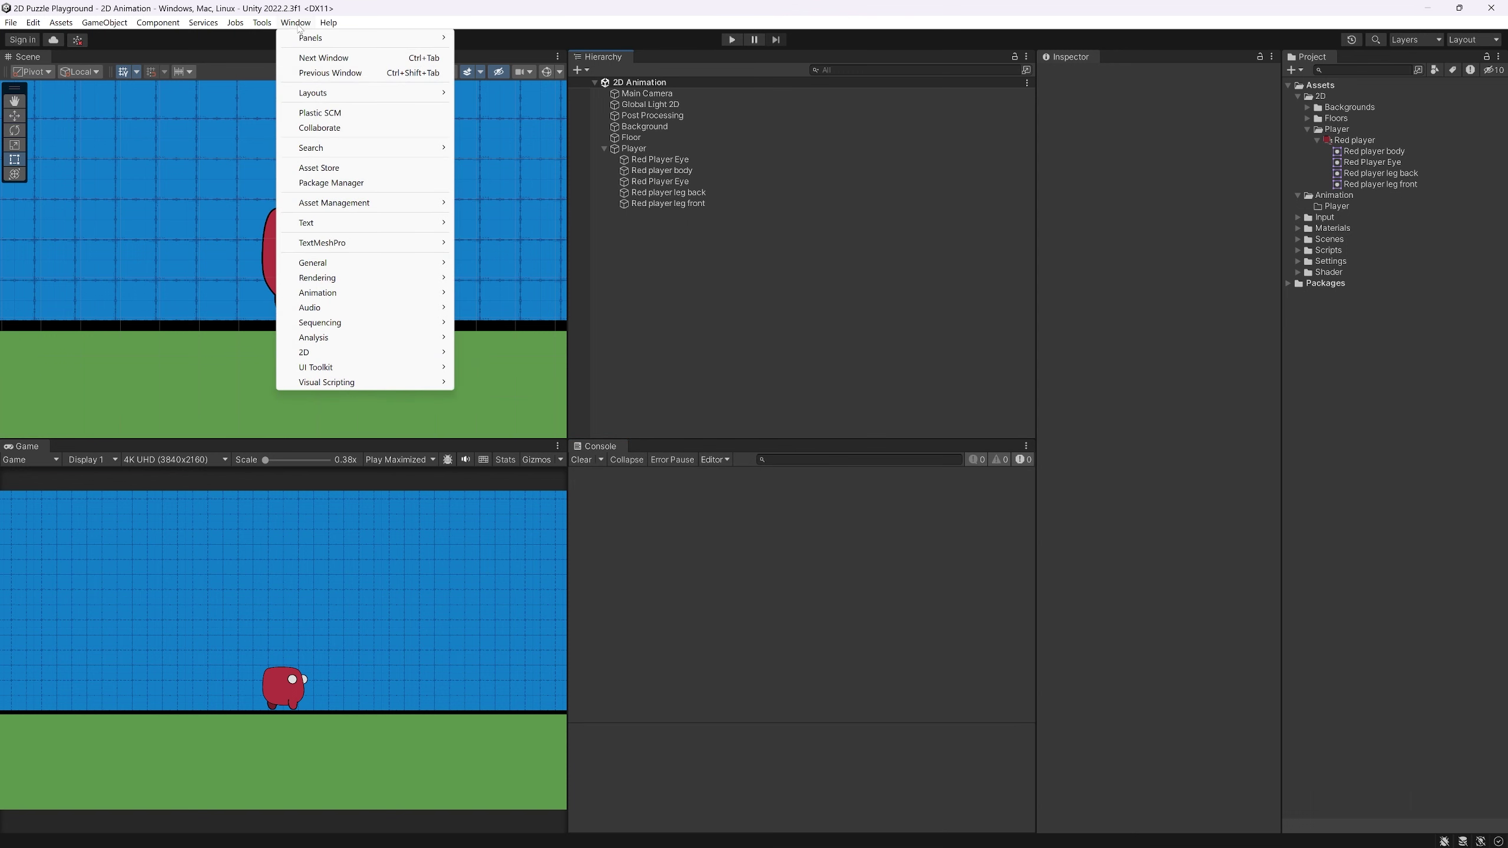
mouse_move(381, 295)
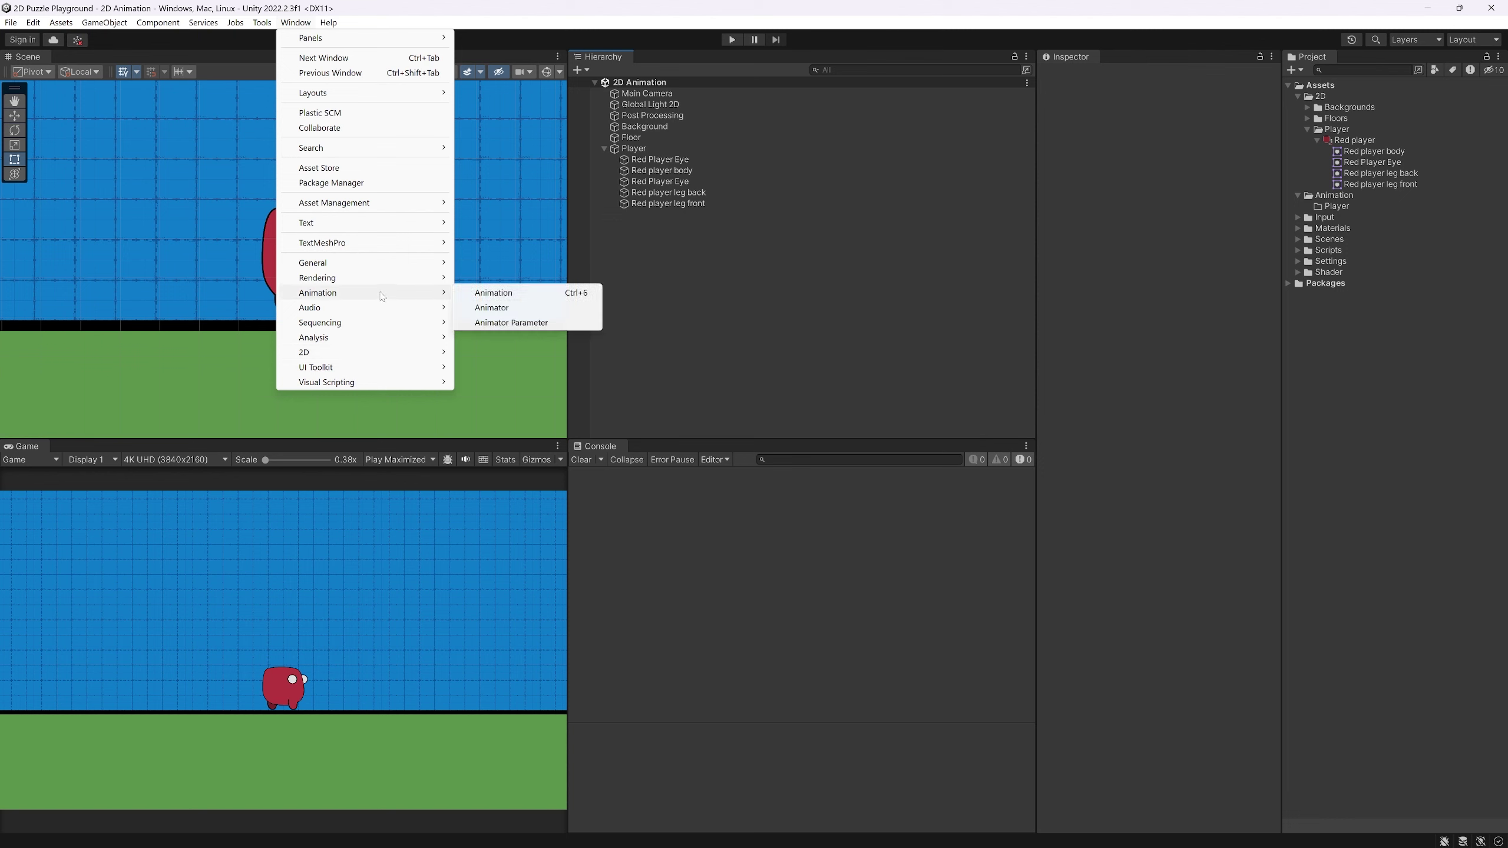
click(502, 294)
drag(560, 308, 763, 452)
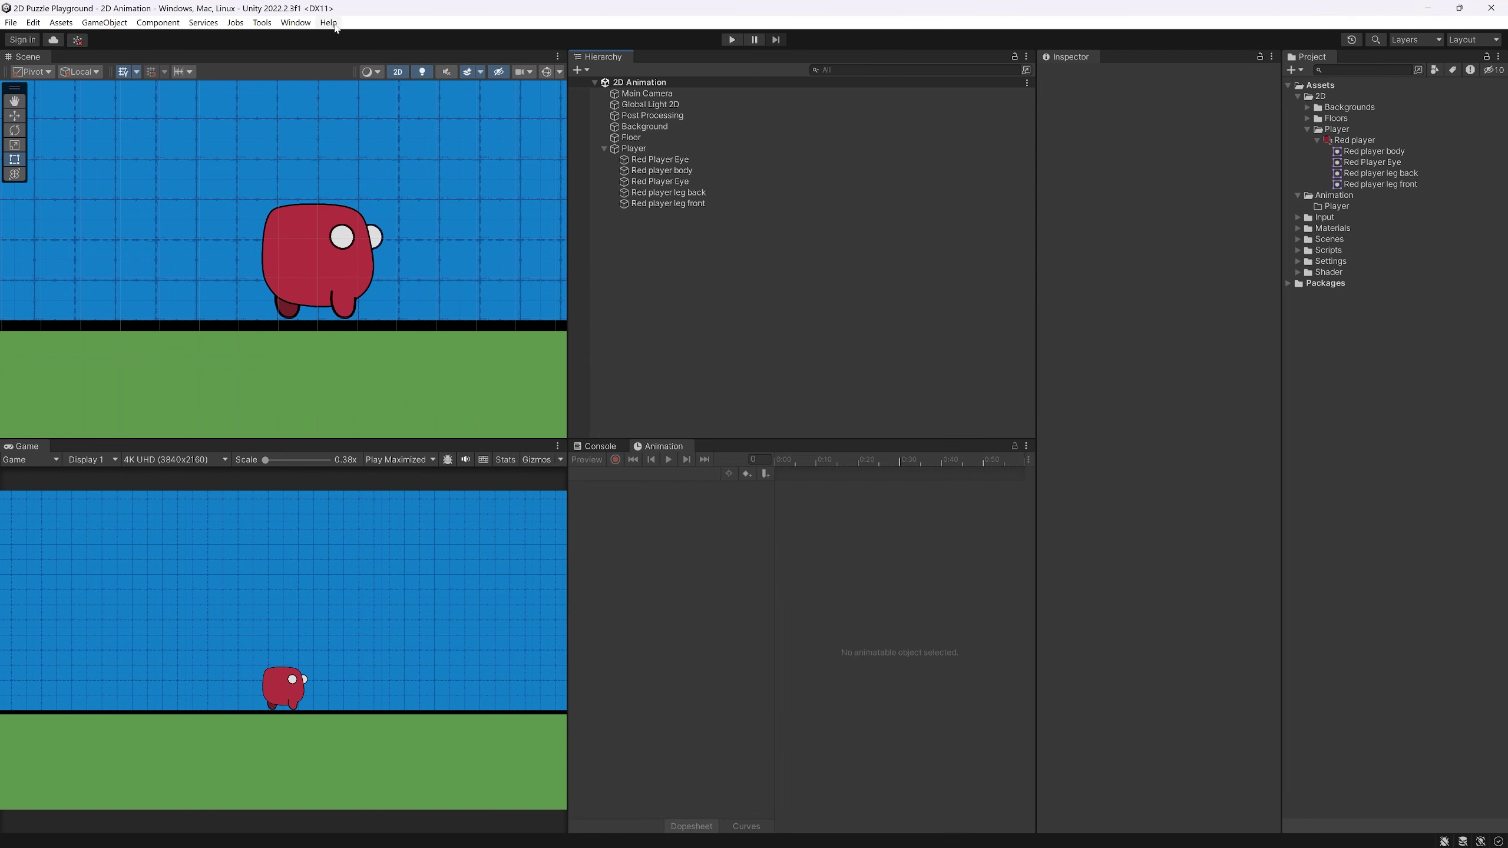
click(295, 22)
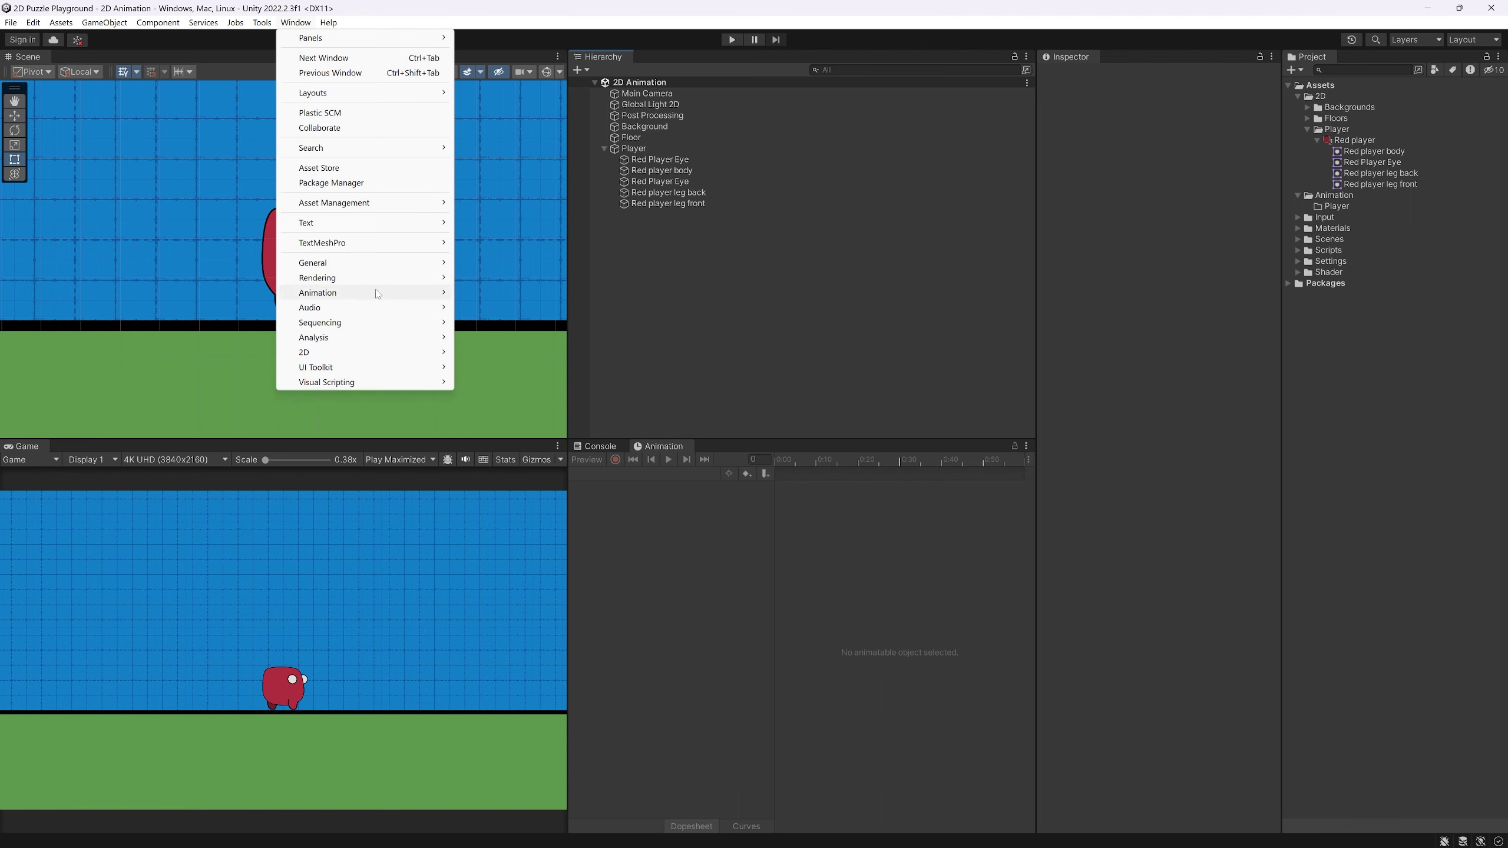
mouse_move(378, 293)
click(506, 307)
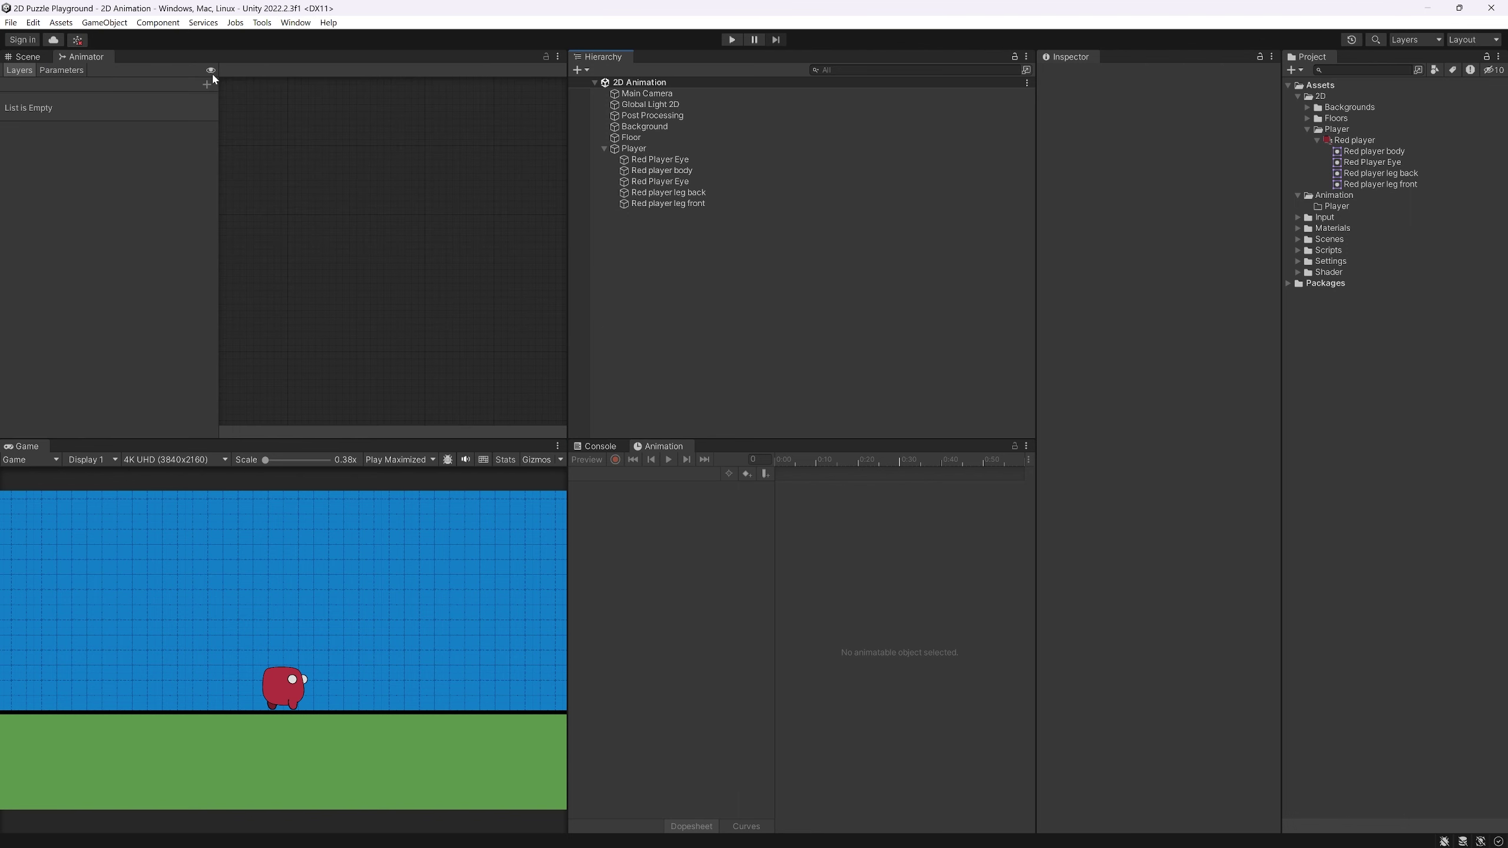
drag(71, 57, 748, 447)
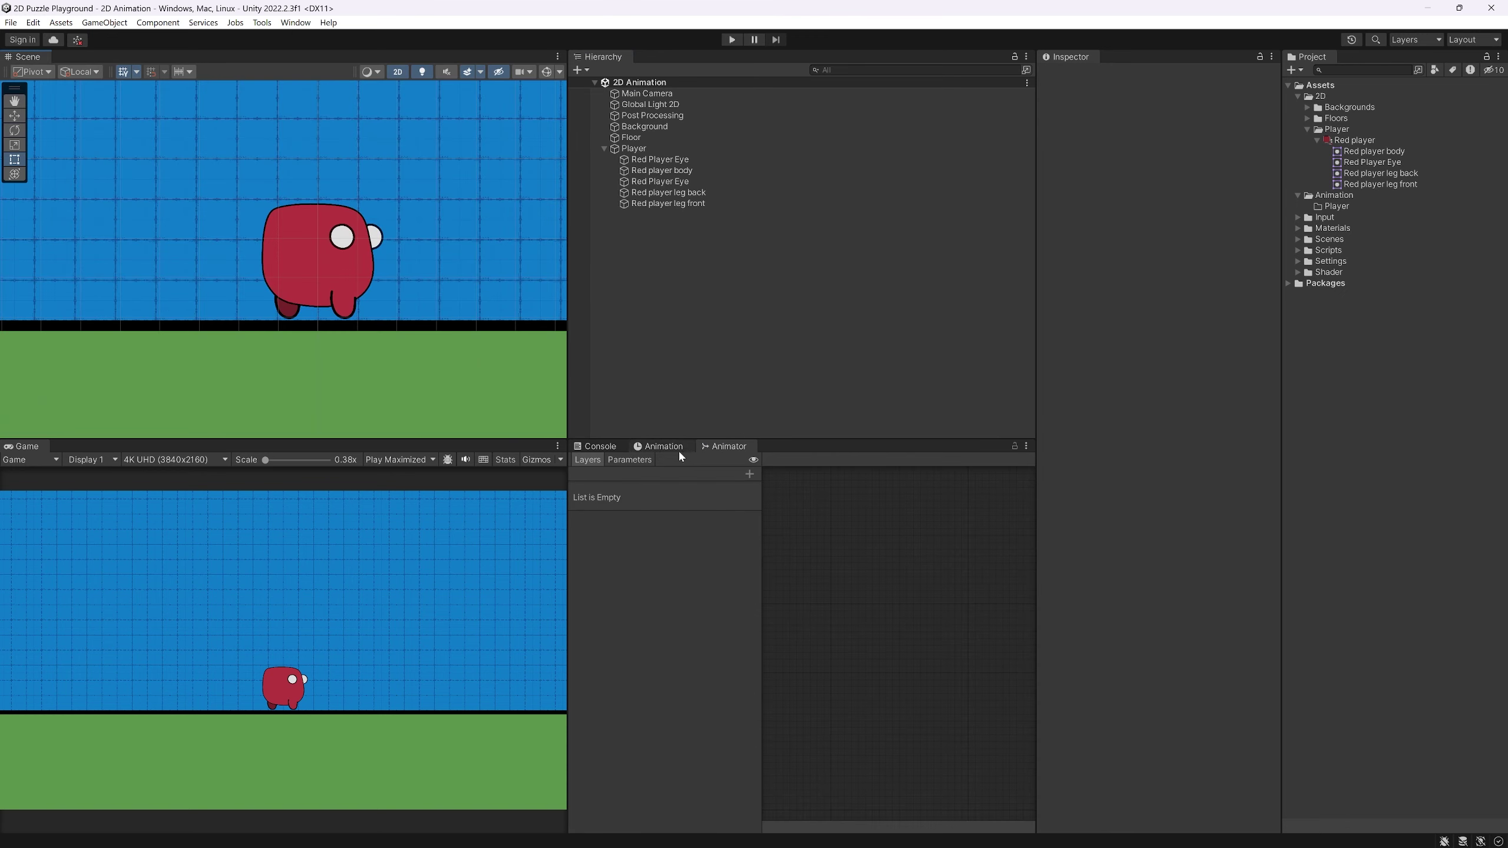
Create an animation clip named Player Idle for the Player object, saved in the Assets/Animation/Player folder
click(662, 445)
click(649, 151)
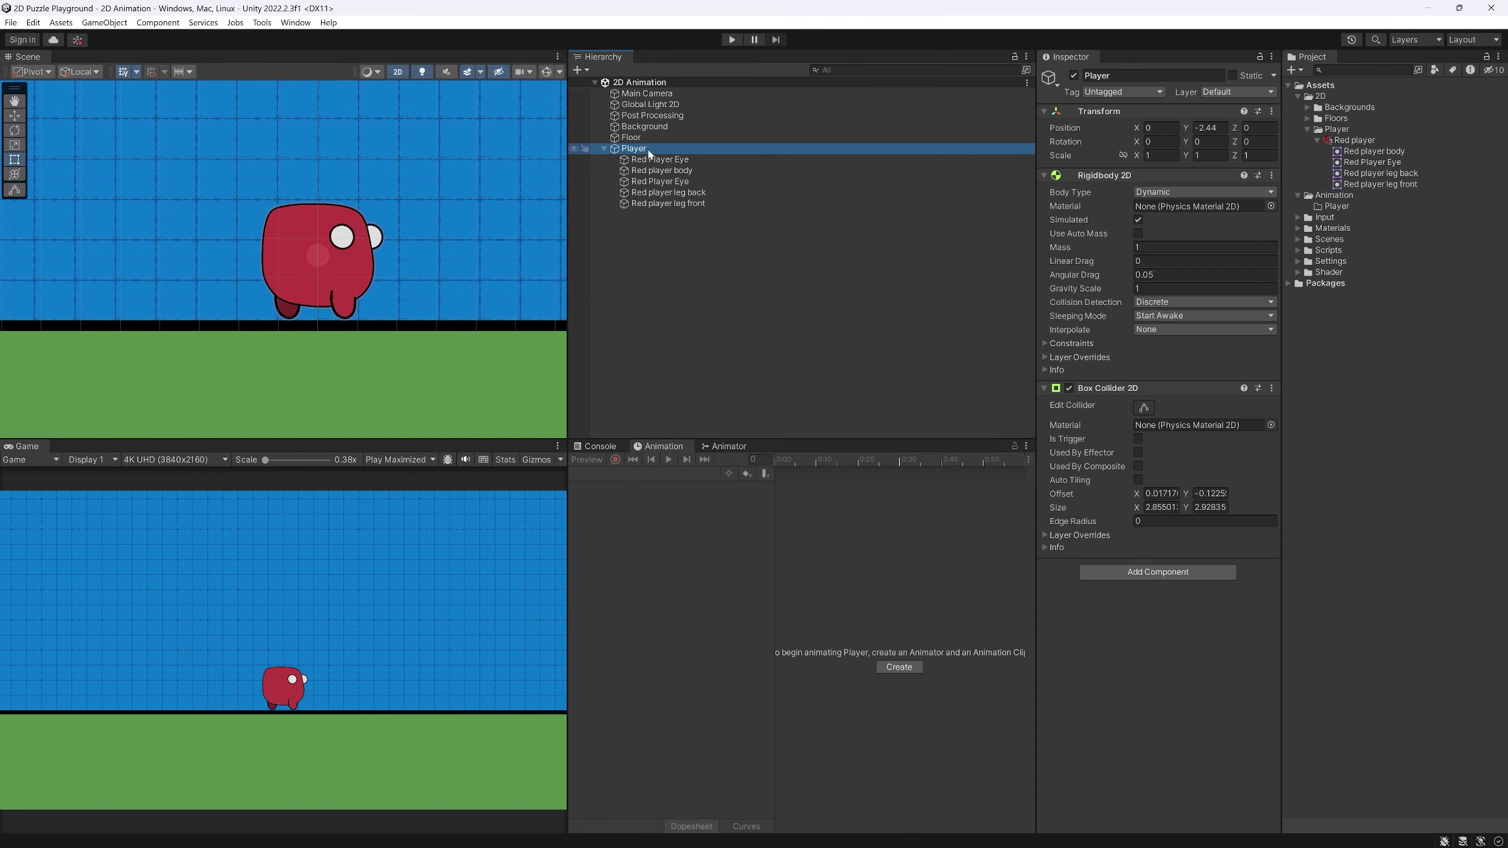
middle_drag(418, 318, 387, 287)
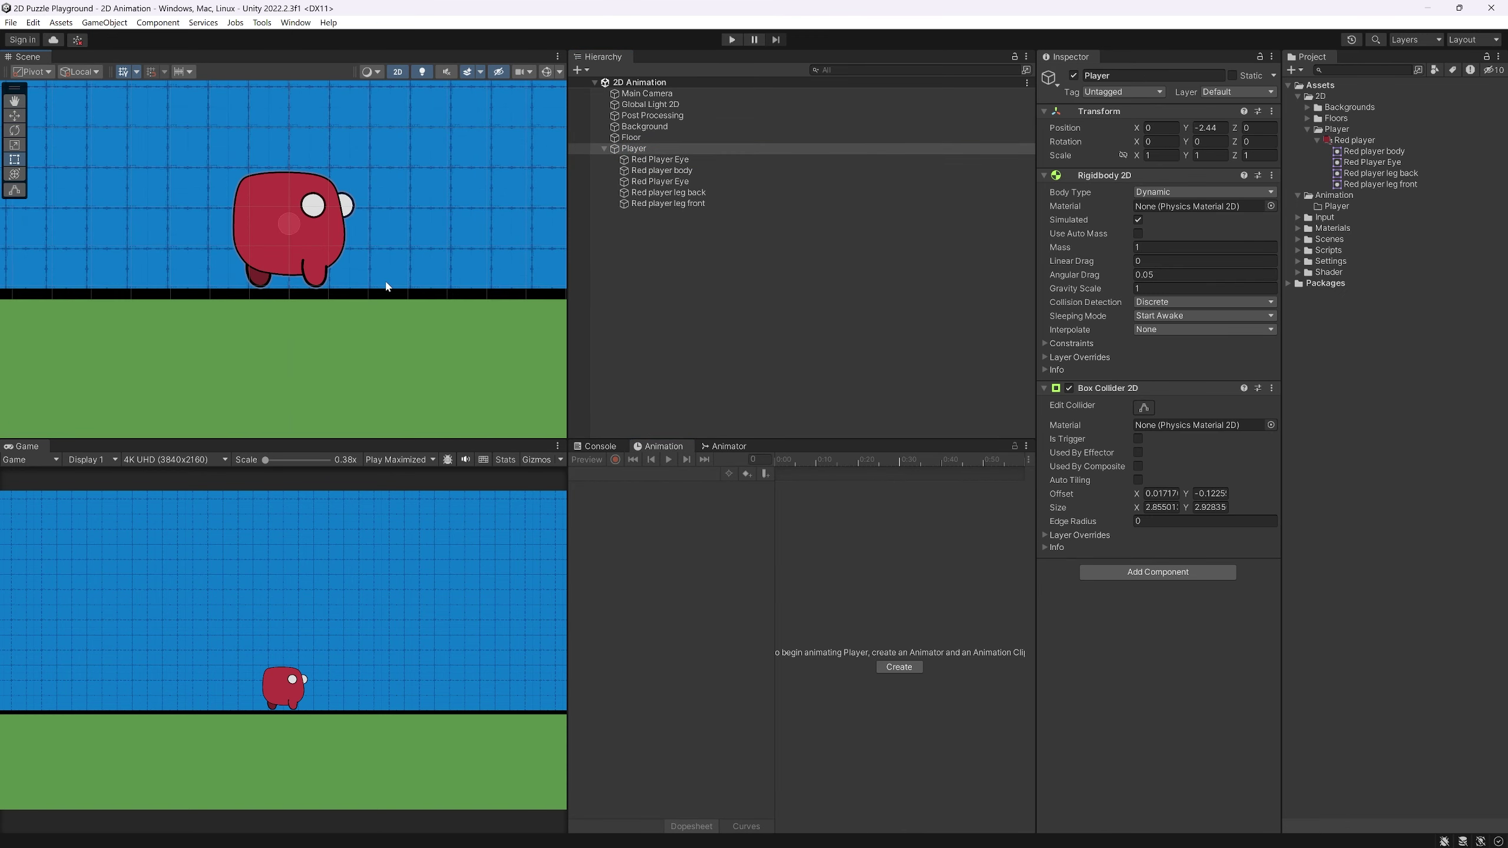
click(899, 667)
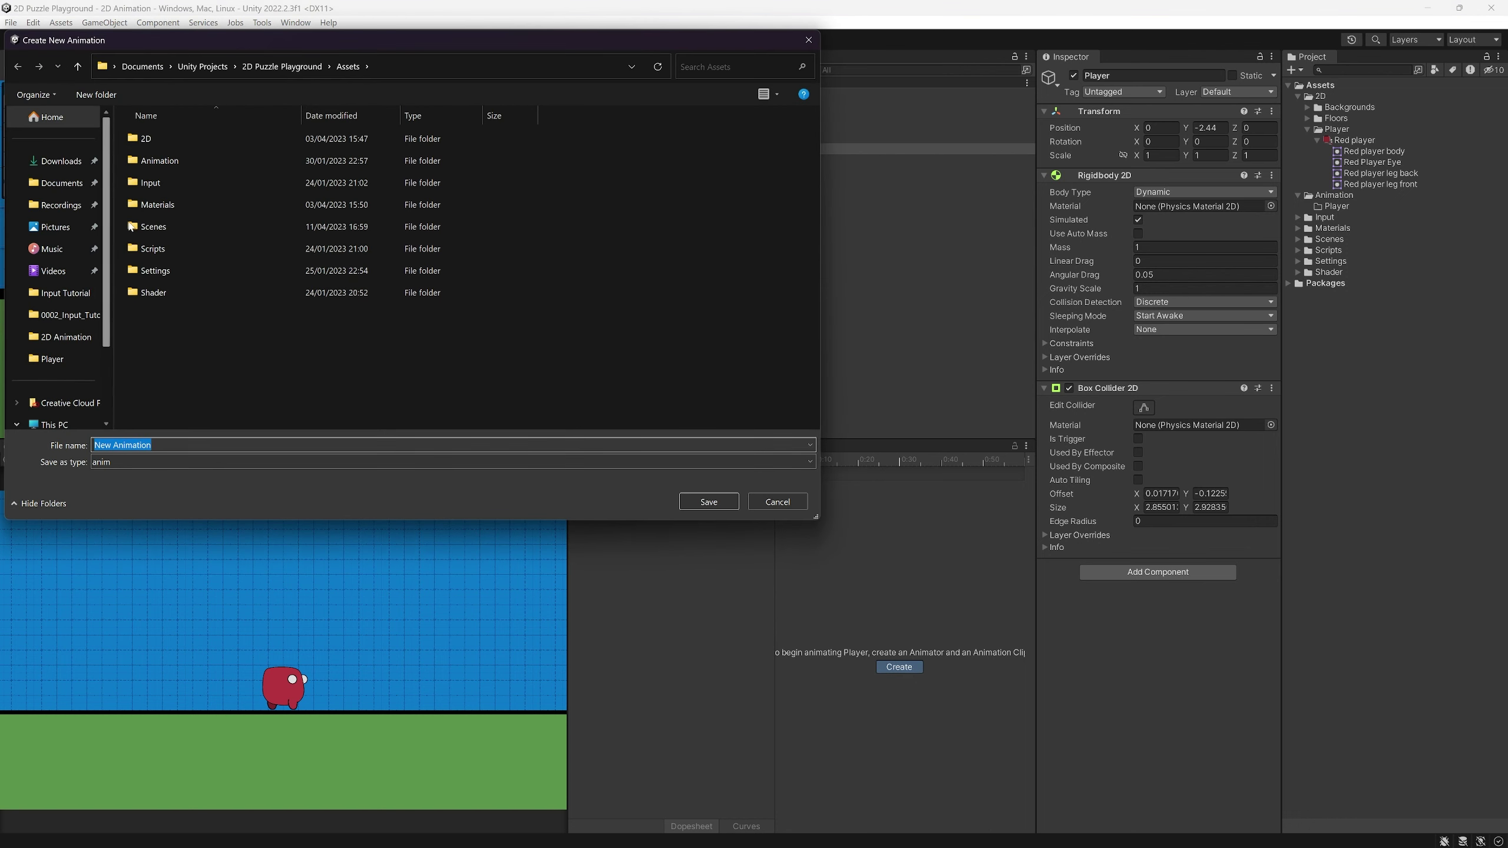
double_click(178, 160)
double_click(178, 138)
key(Tab)
text(Pl)
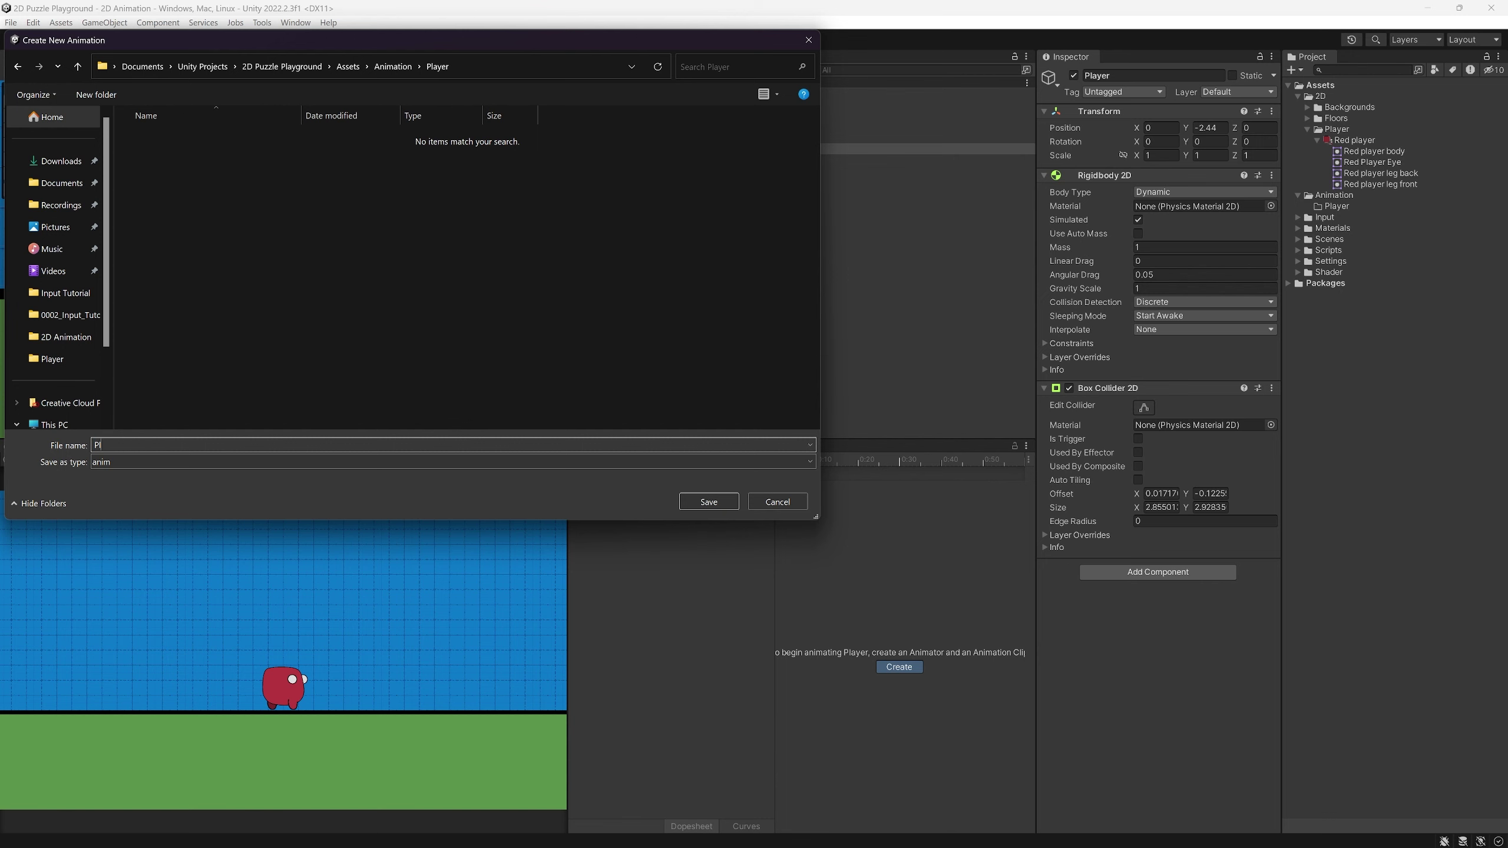
key(Return)
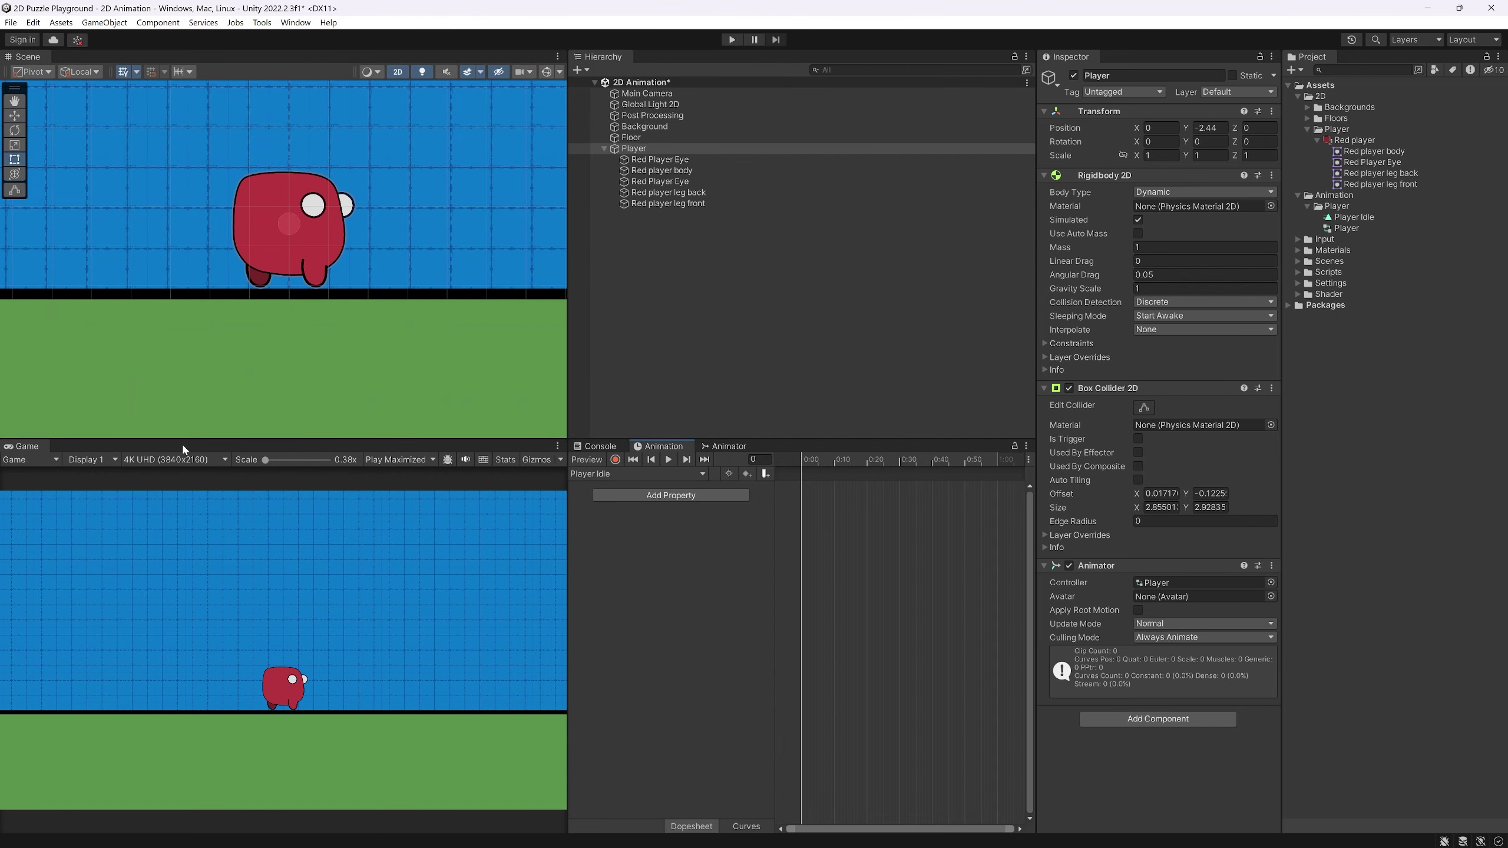
scroll(414, 277, up, 2)
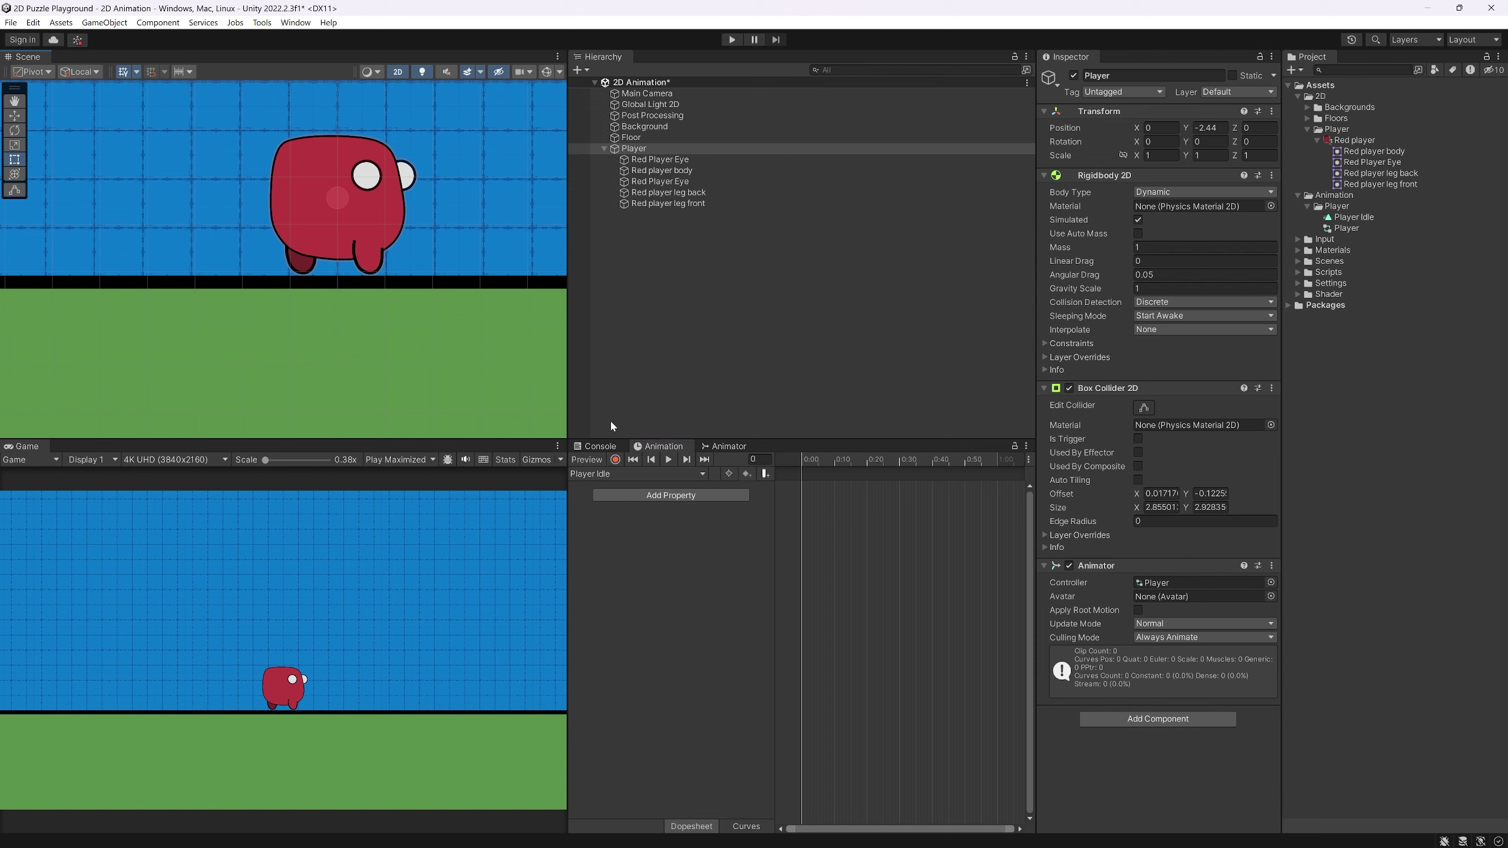
Start recording the Player Idle clip and add a position key for Red player body at frame 0
click(615, 460)
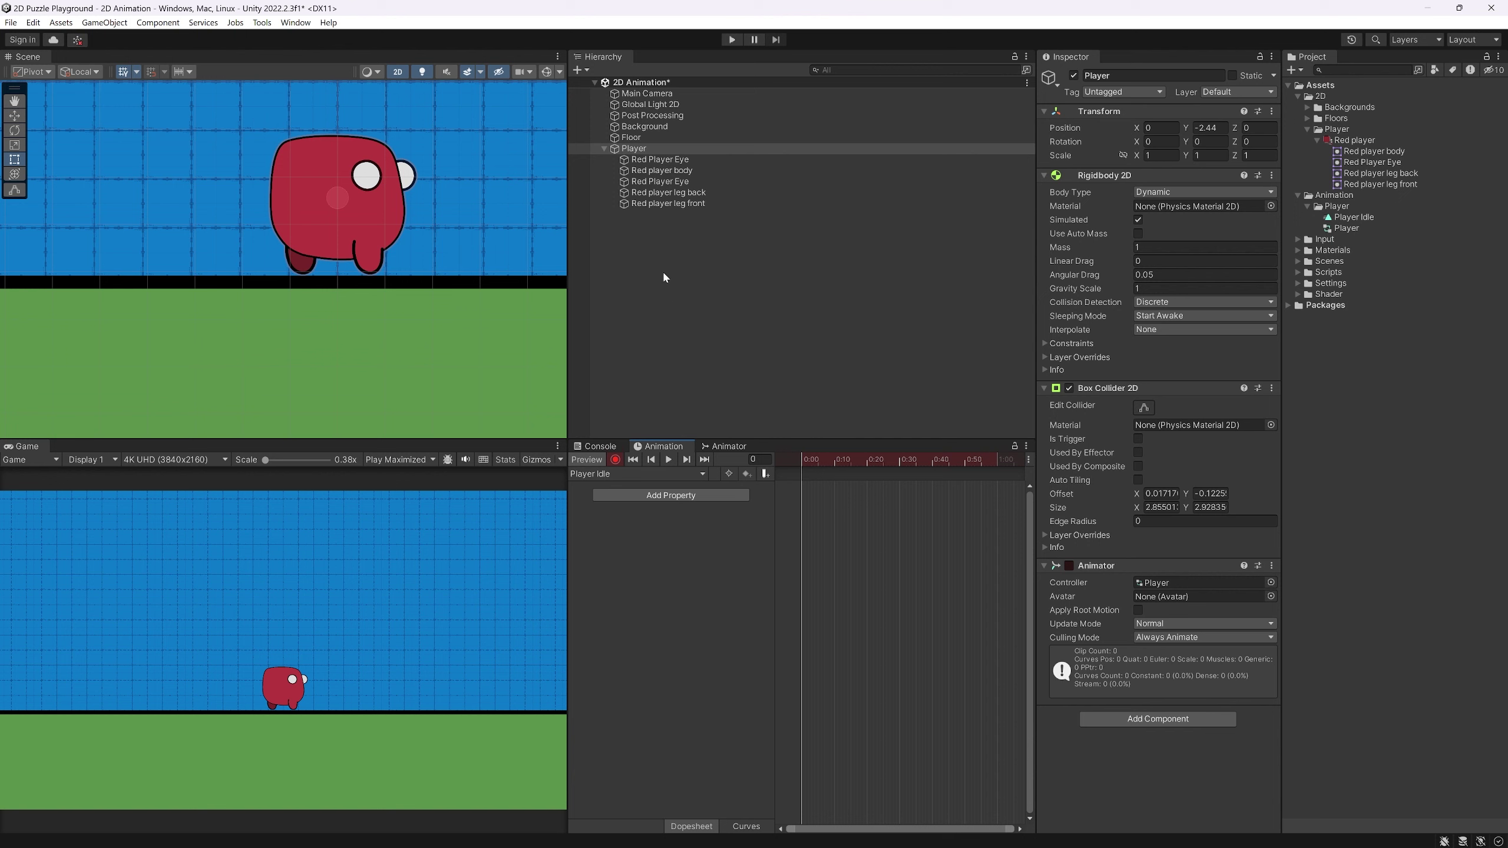
click(636, 155)
click(665, 203)
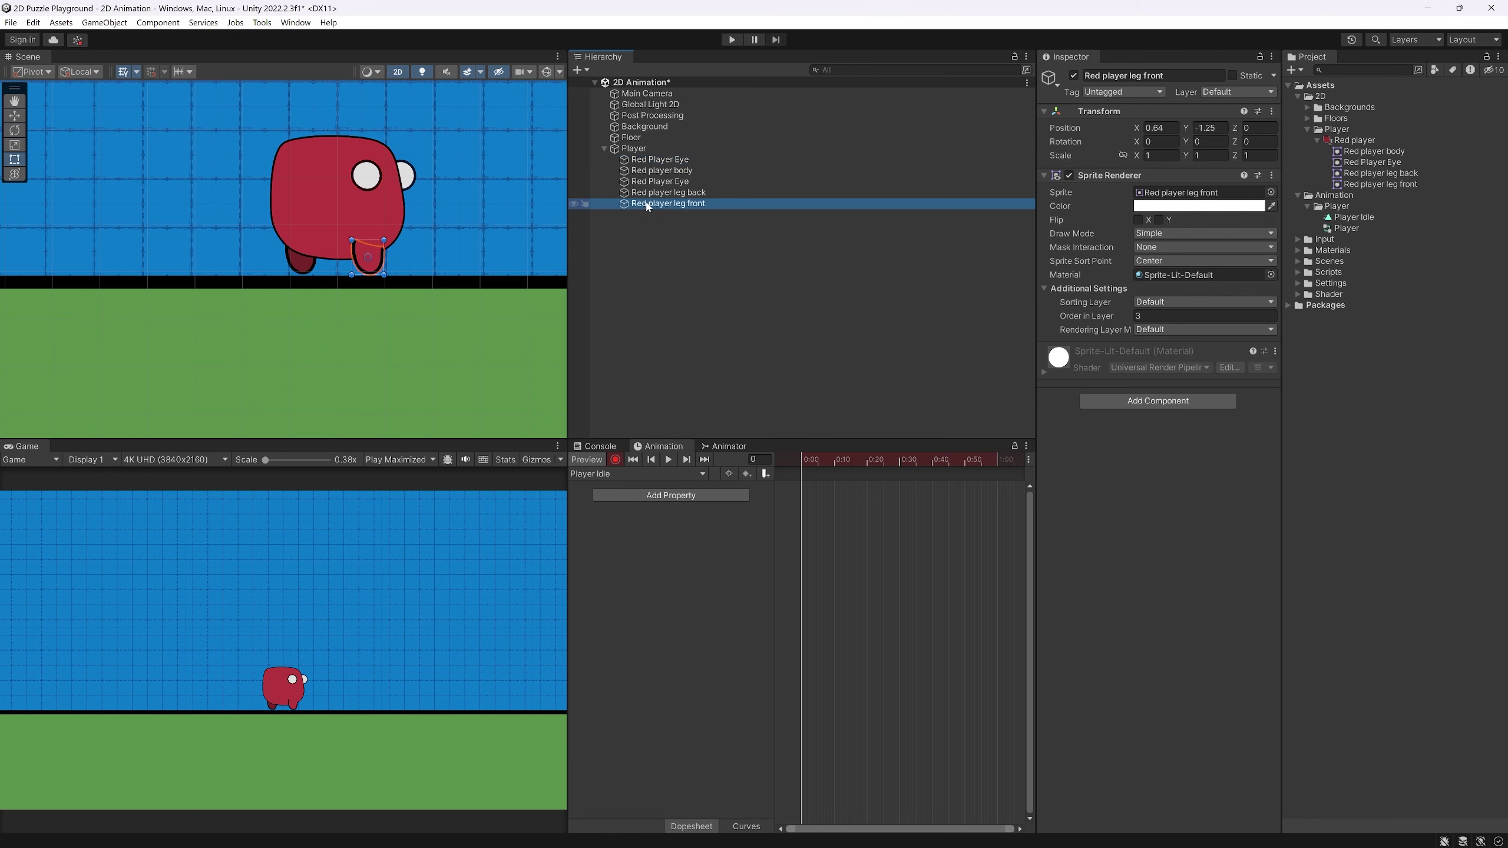
click(630, 137)
click(634, 149)
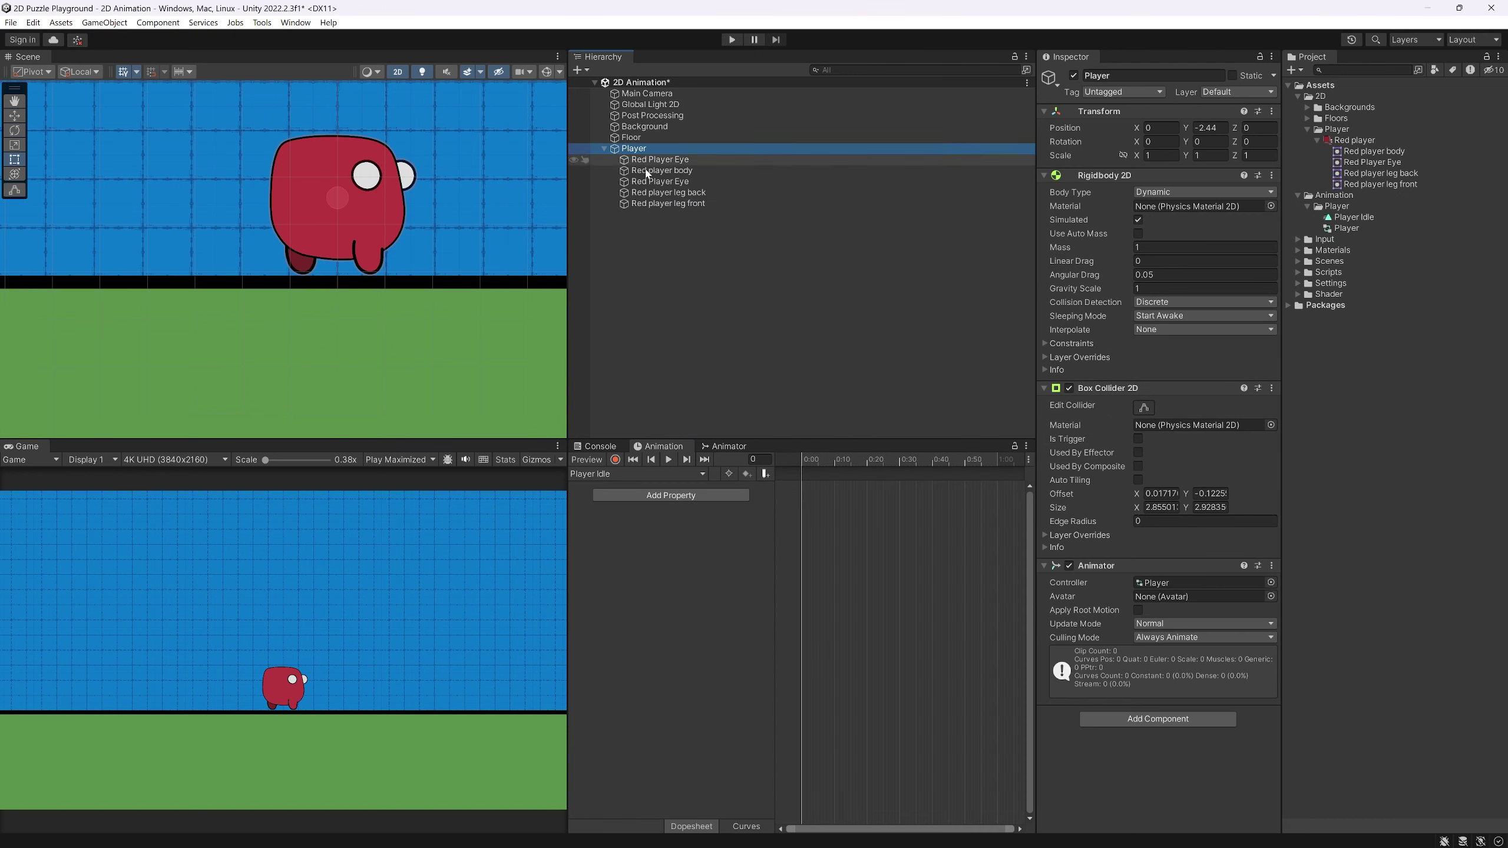
click(614, 460)
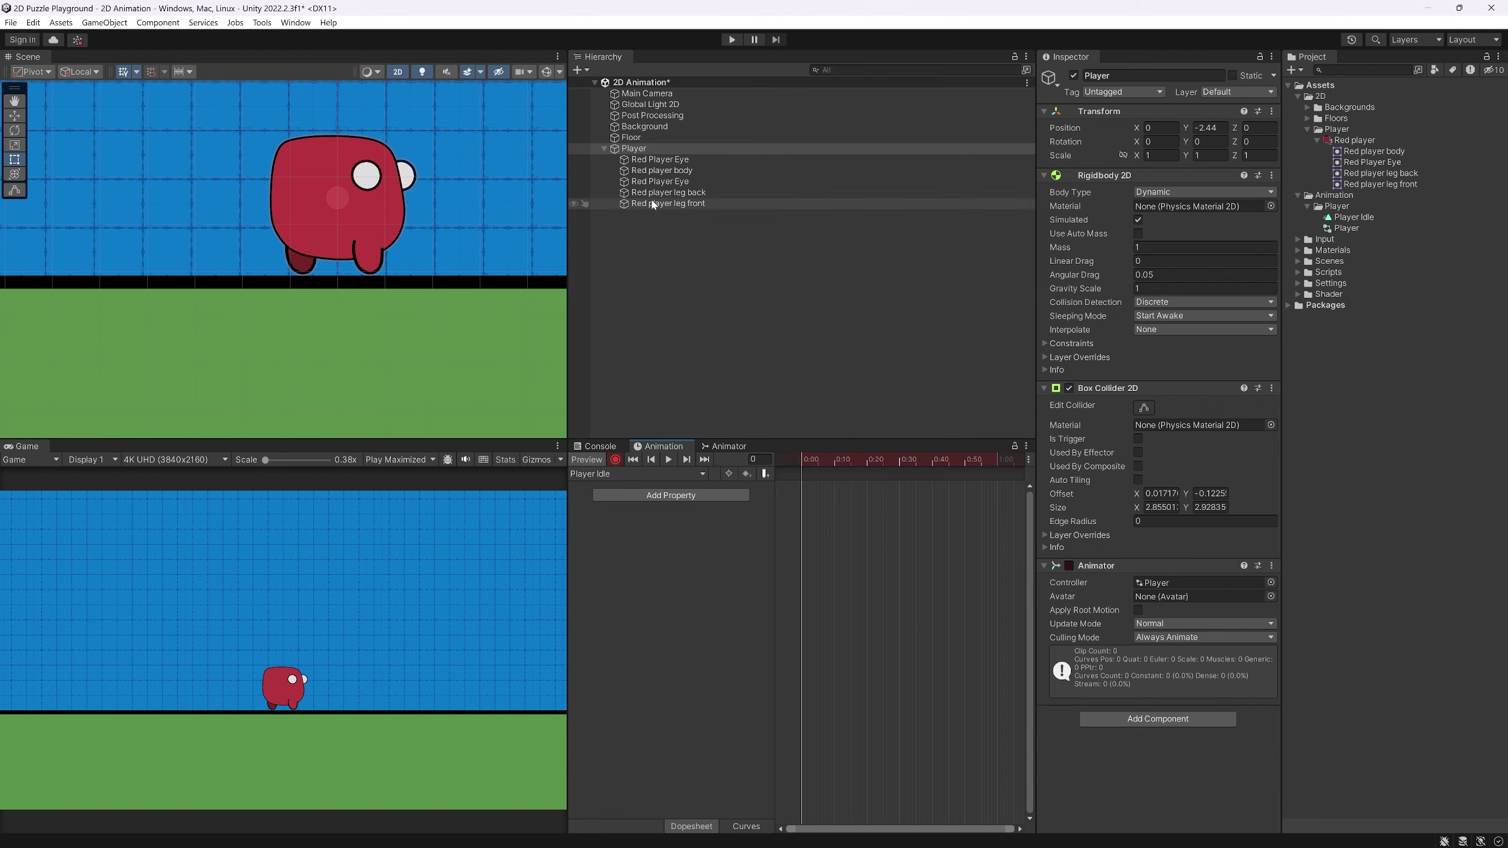
click(677, 170)
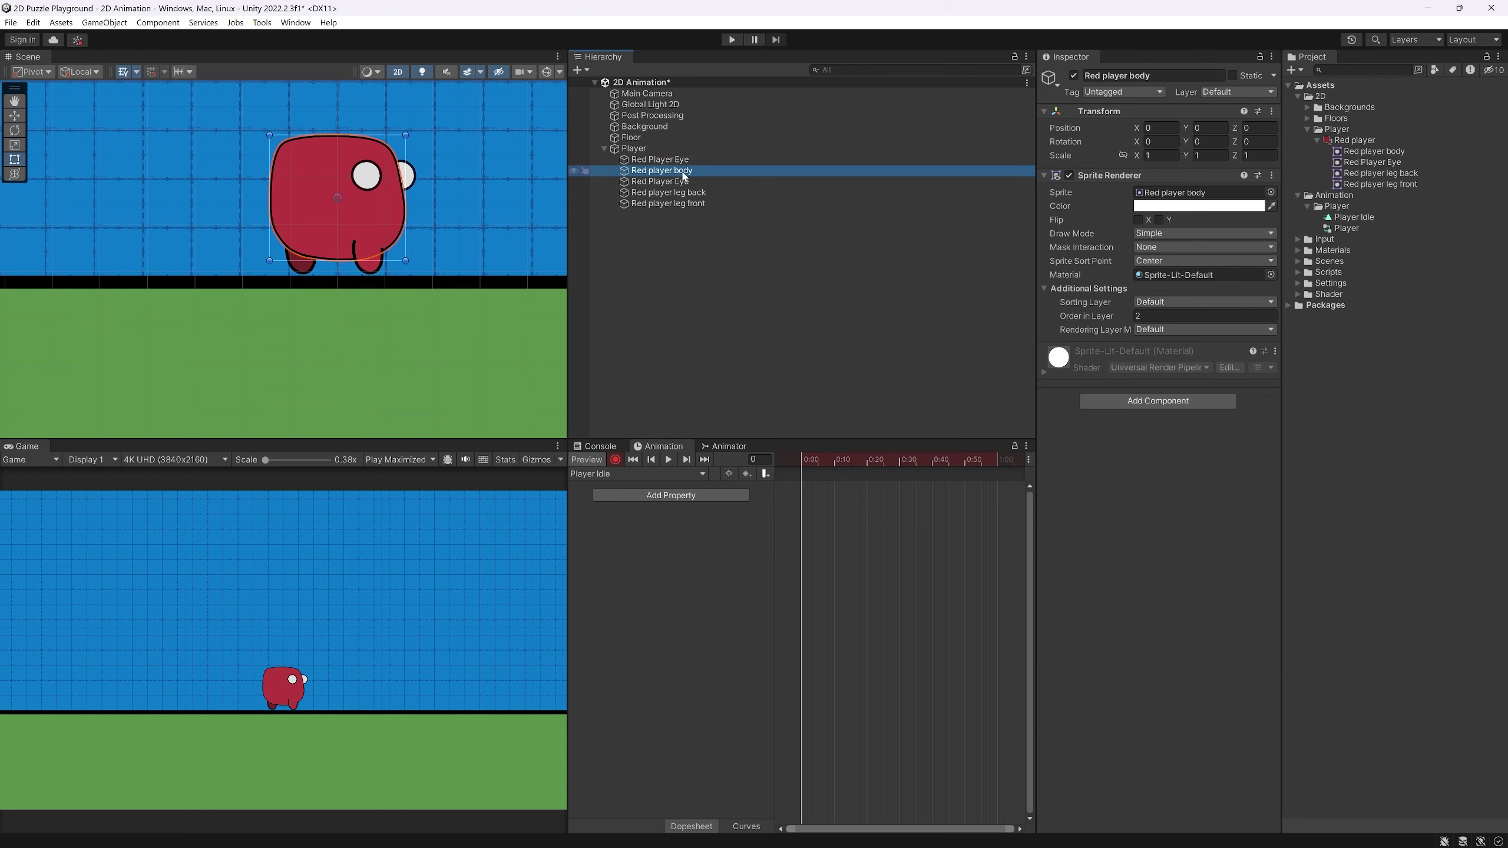
right_click(1076, 129)
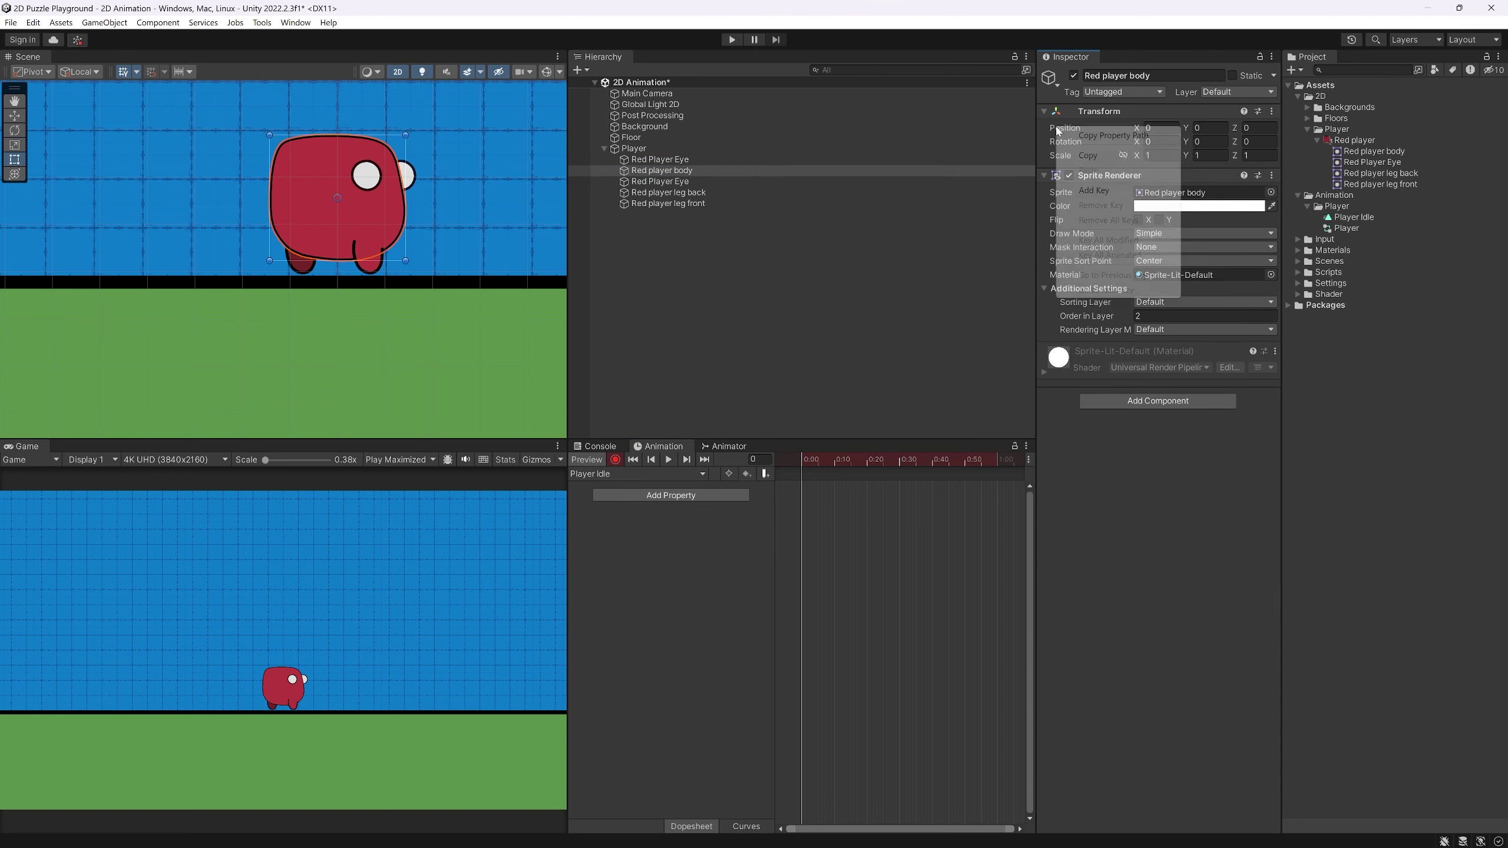
click(1091, 191)
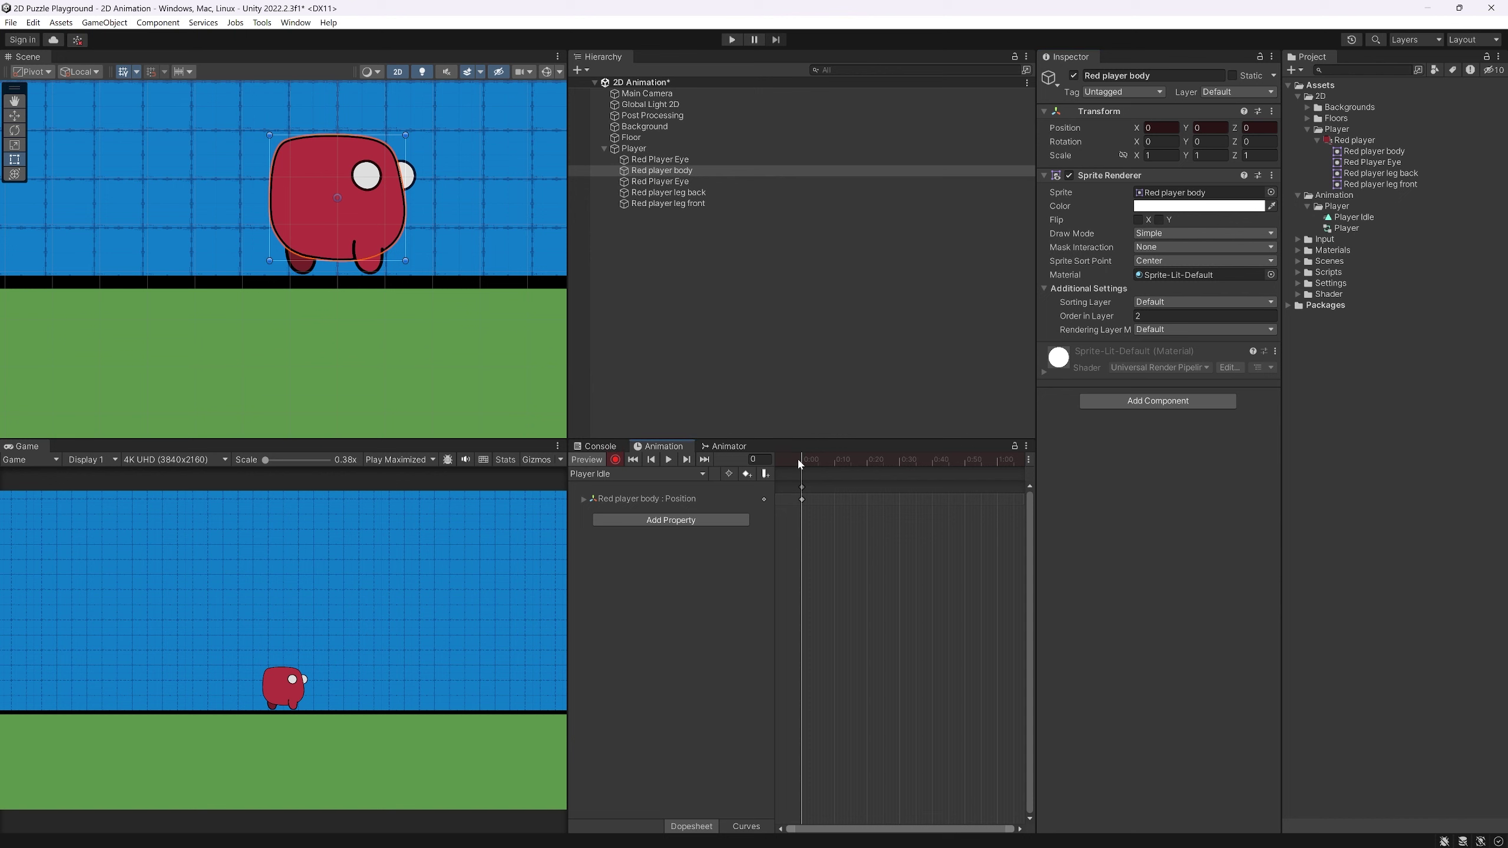
Key Red player body lowered to about Y -0.19 at frame 30
drag(801, 457, 899, 467)
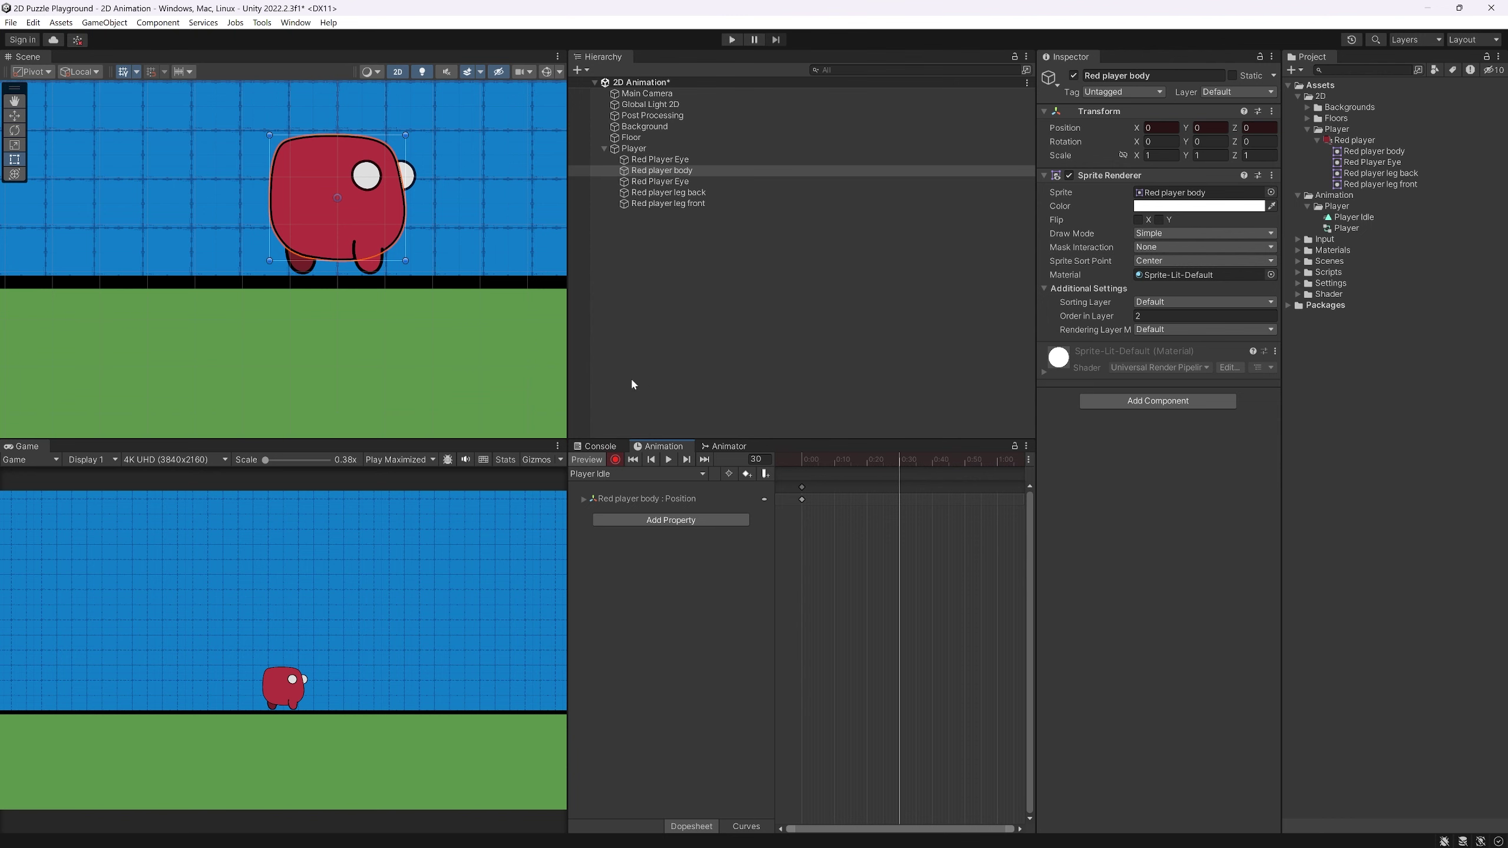
key(w)
drag(342, 148, 343, 157)
Copy the body's frame 0 position key to frame 60 and preview the clip
drag(902, 467, 997, 462)
click(802, 499)
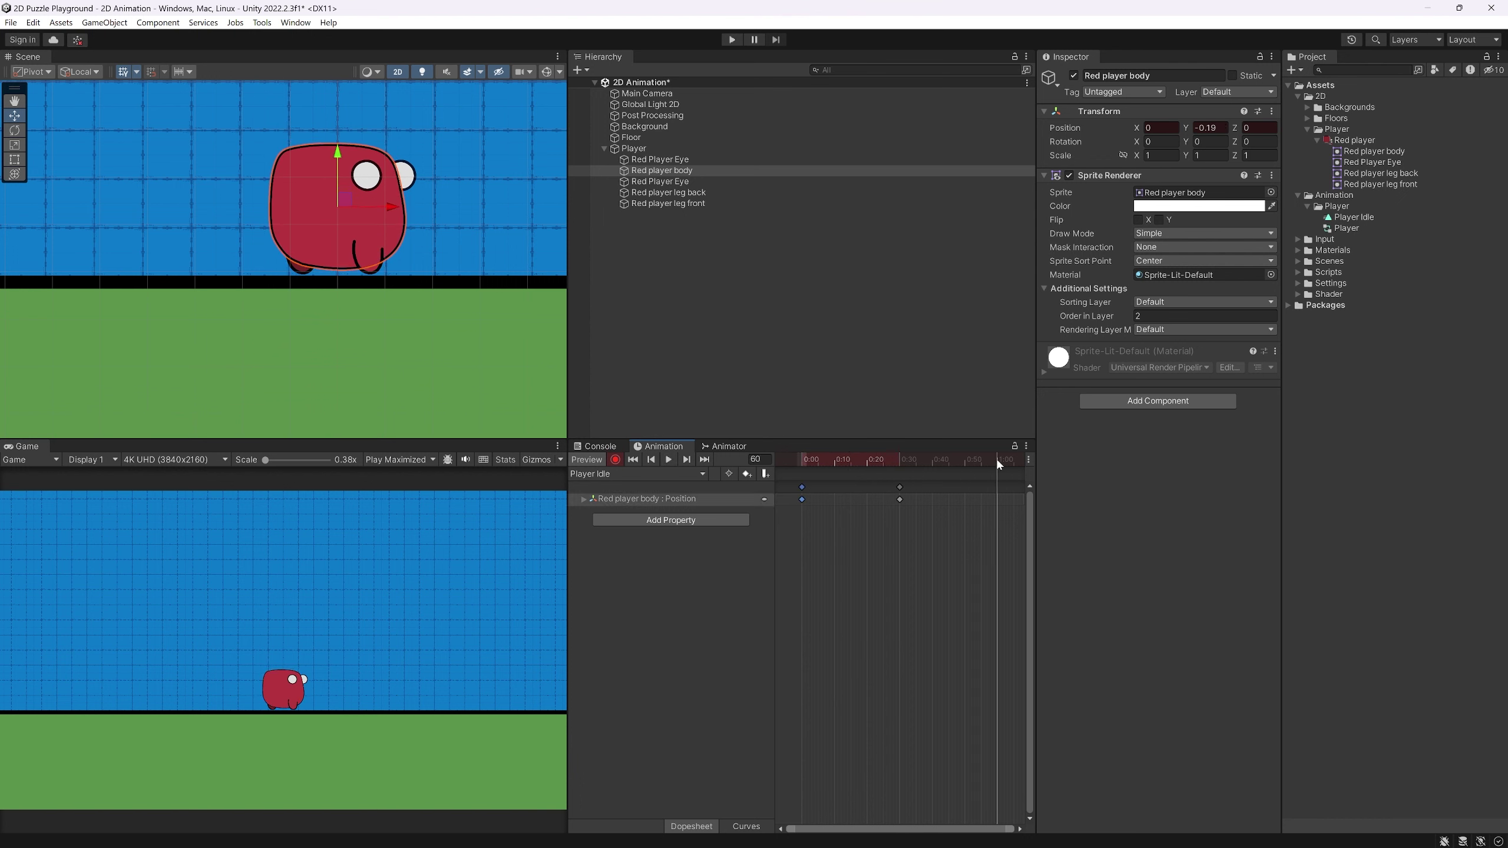
key(ctrl+v)
key(space)
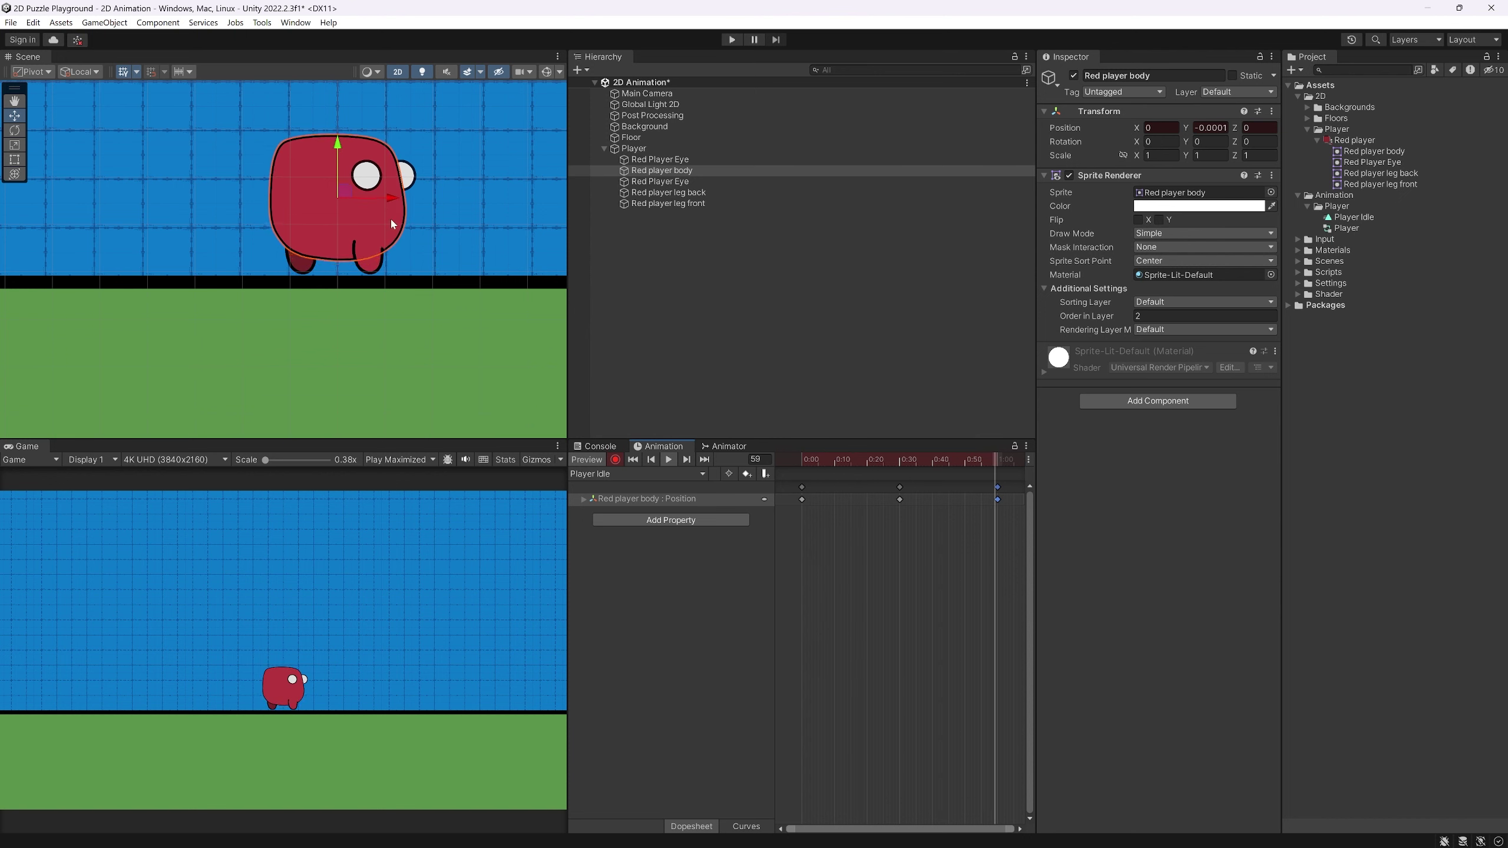
Try to key both identically named Red Player Eye objects lowered to about Y 0.07 at frame 30
drag(859, 462, 770, 472)
click(659, 181)
ctrl+click(659, 159)
drag(821, 460, 900, 466)
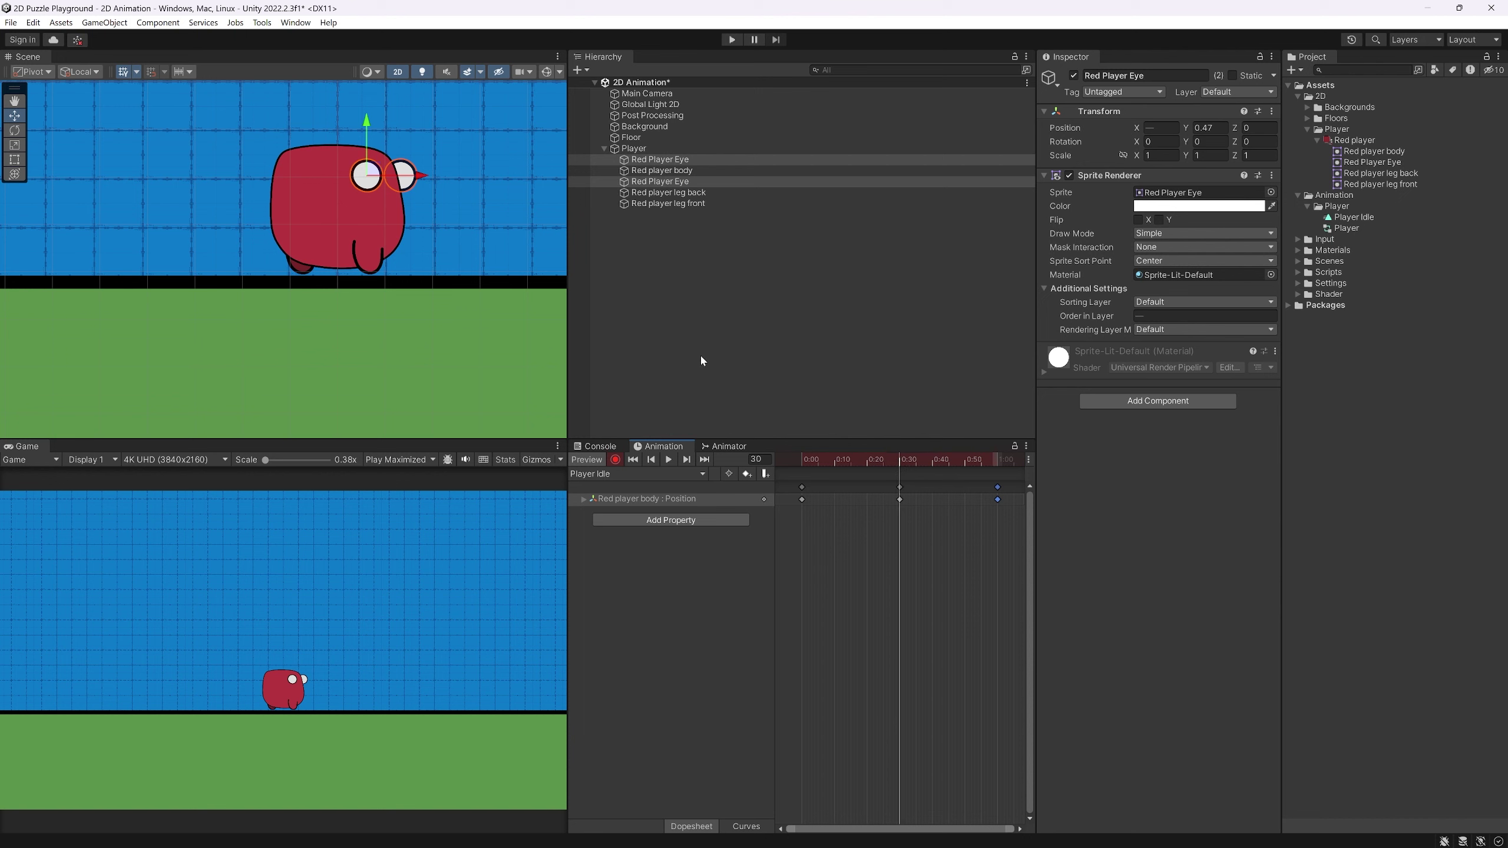
drag(367, 121, 372, 139)
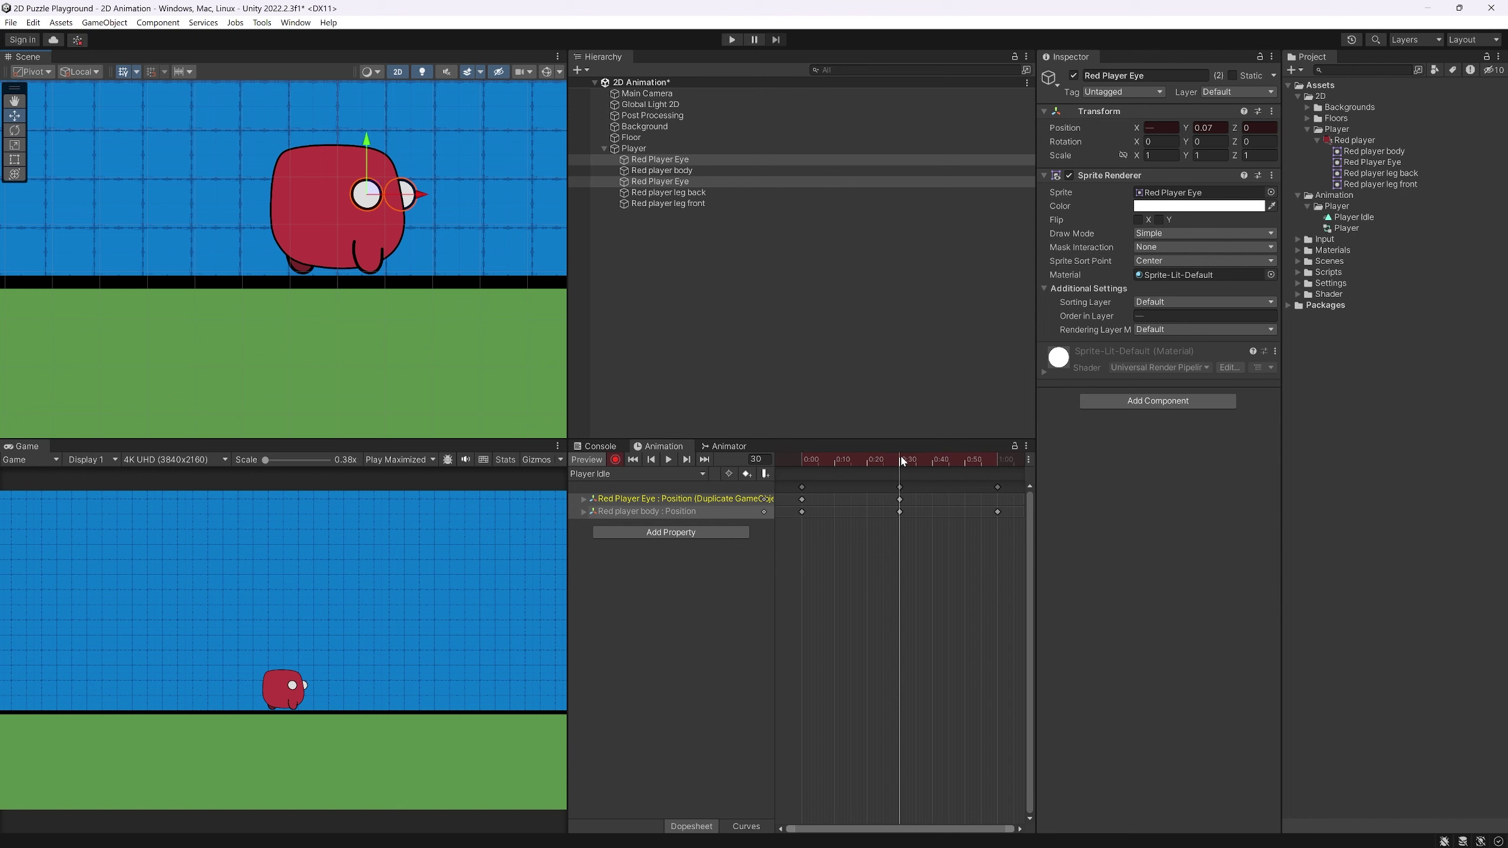
drag(902, 461, 873, 477)
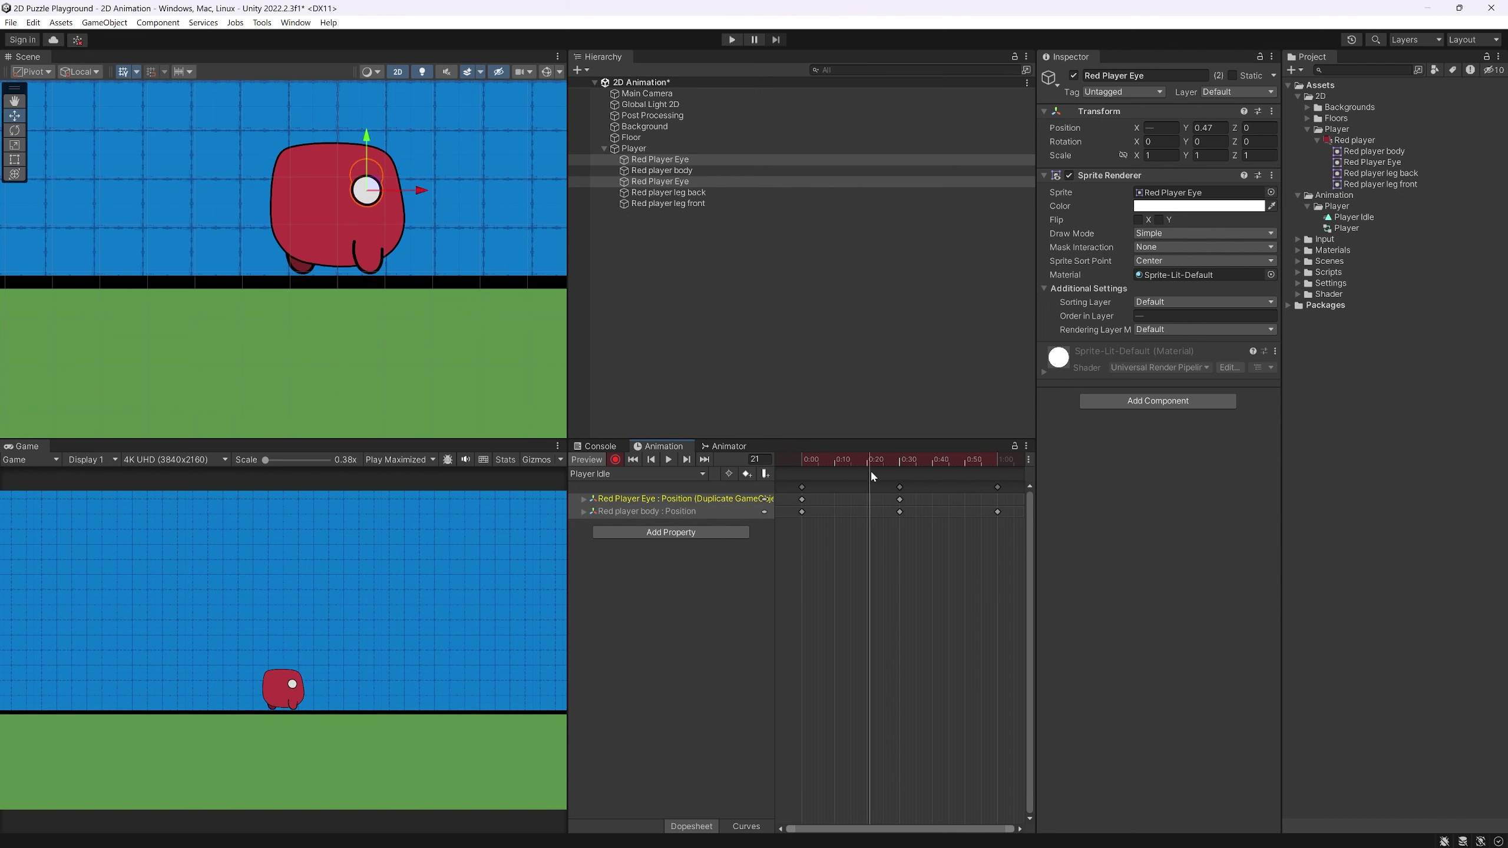
key(ctrl+z)
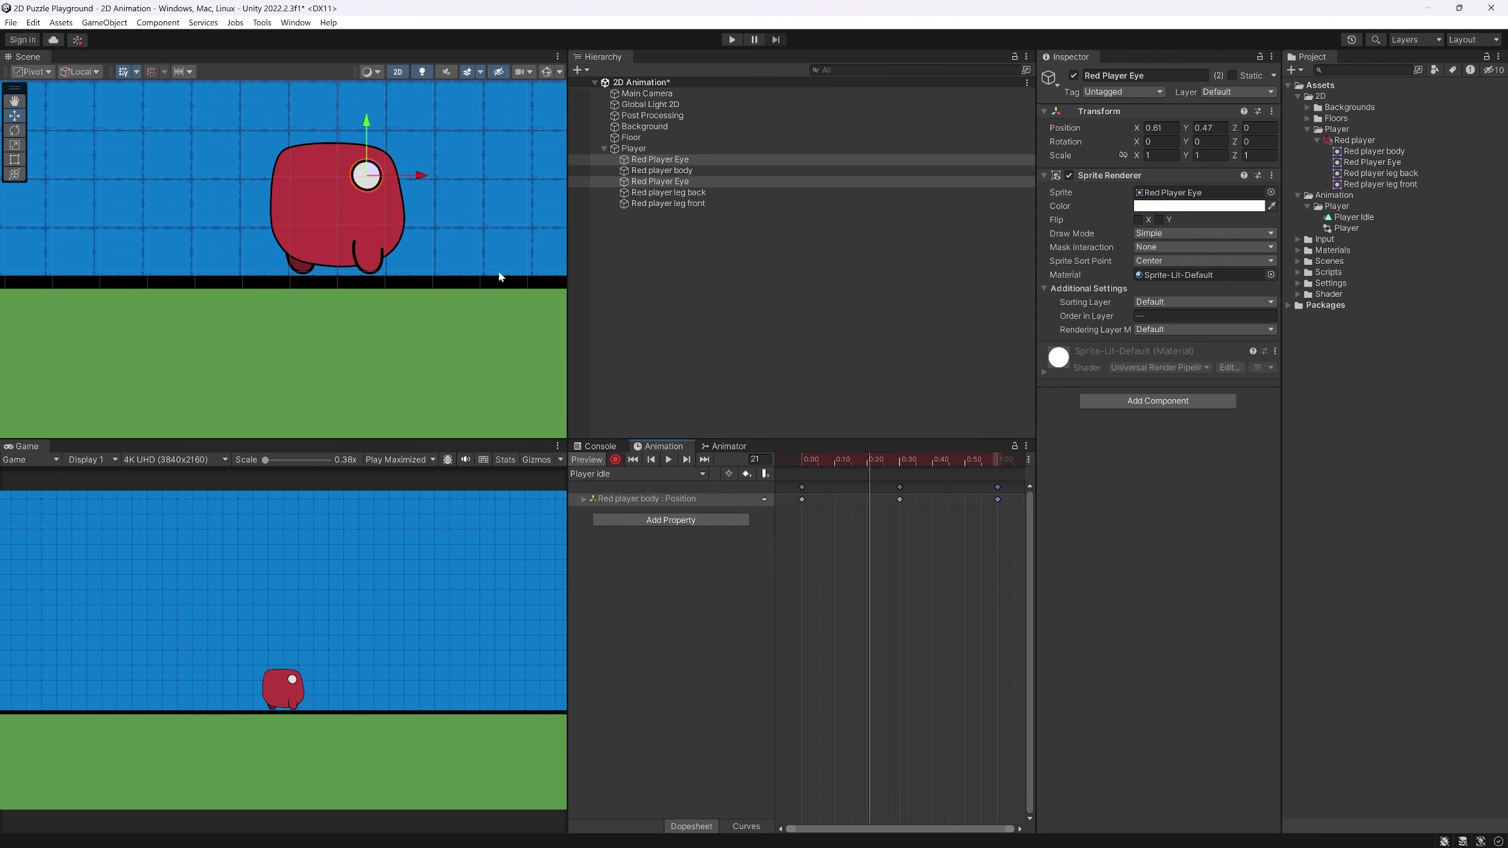
Stop recording and move the back Red Player Eye out to about X 1.29, with the timeline at frame 30
click(408, 174)
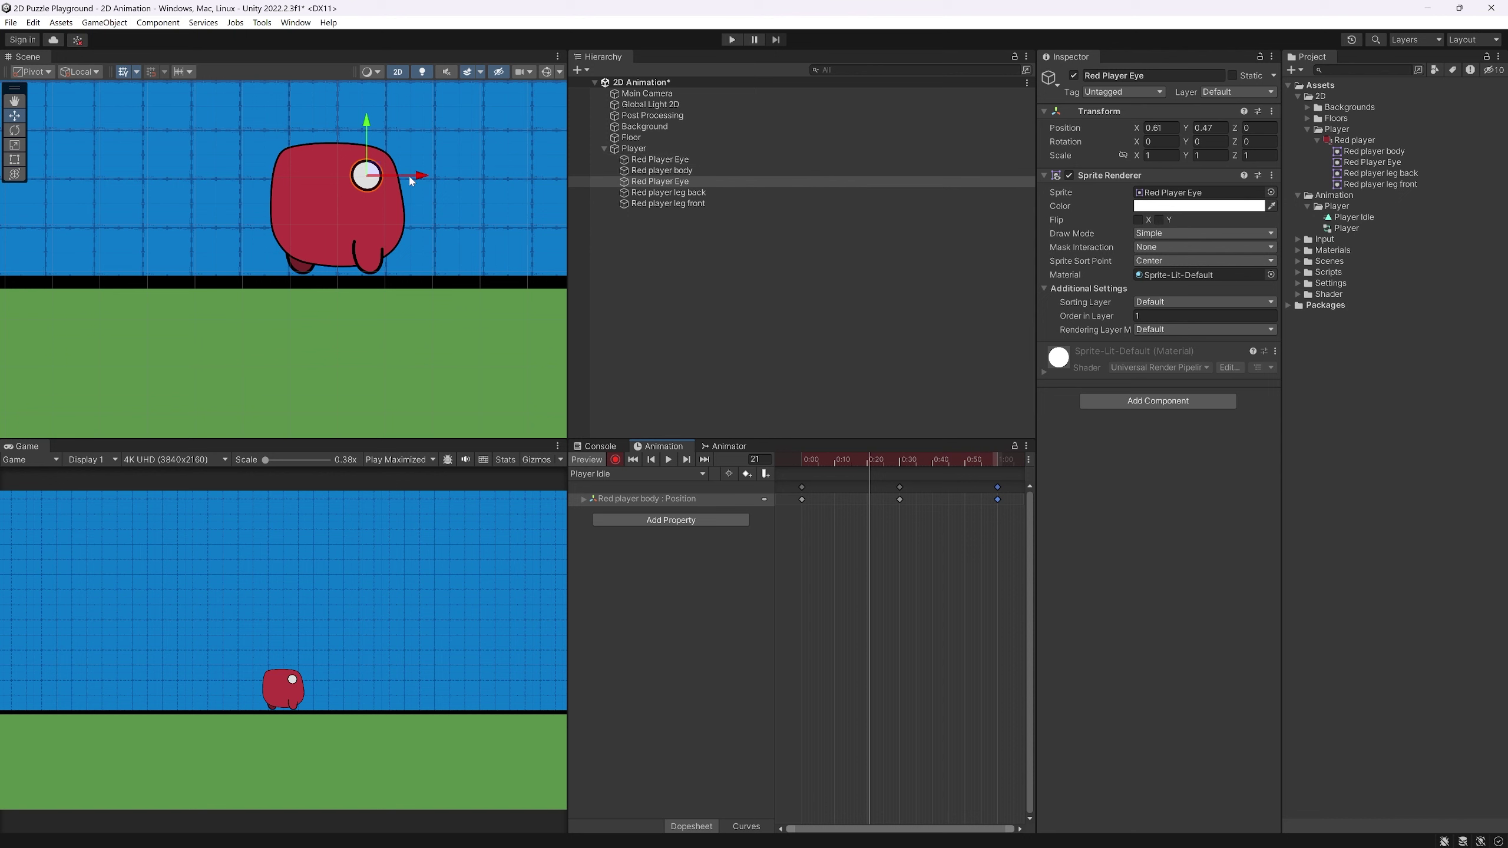
click(679, 159)
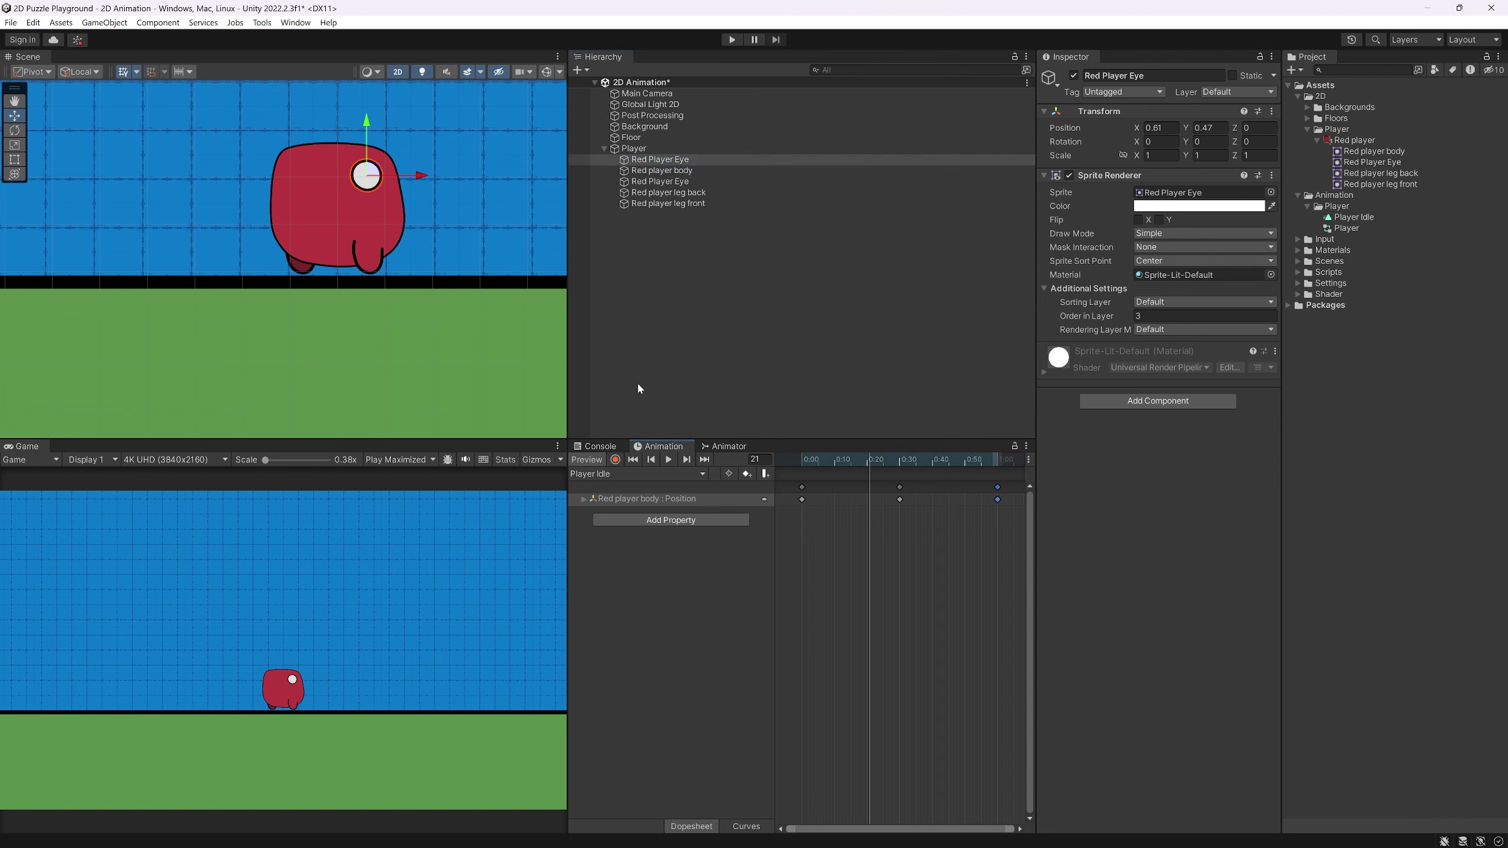
click(659, 181)
drag(412, 177, 447, 183)
drag(874, 457, 899, 457)
Rename the two eye objects Red Player Eye Front and Red Player Eye Back
click(737, 160)
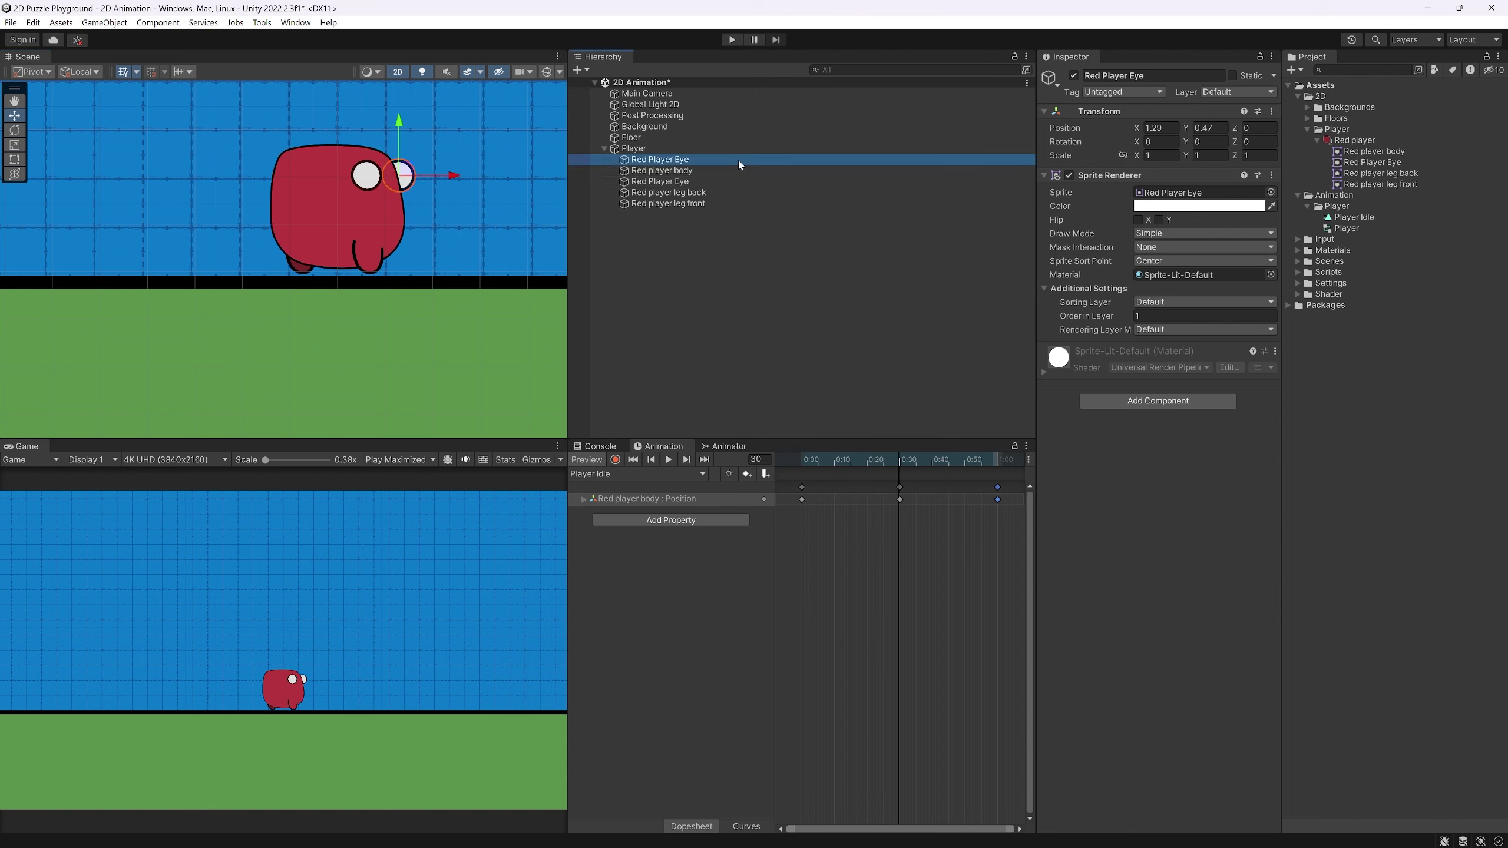
click(1155, 75)
click(1144, 75)
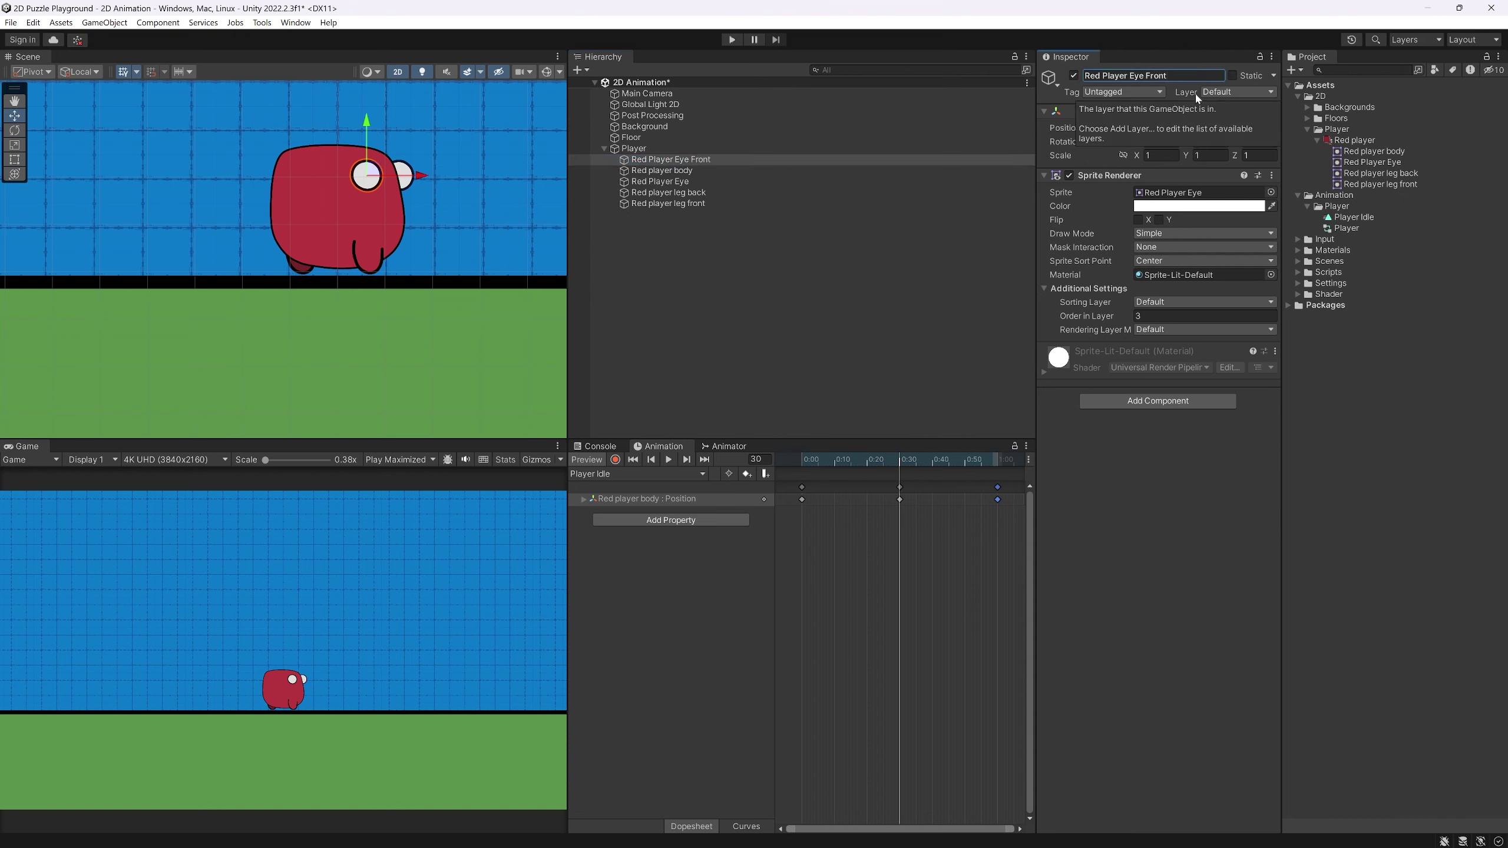
click(659, 181)
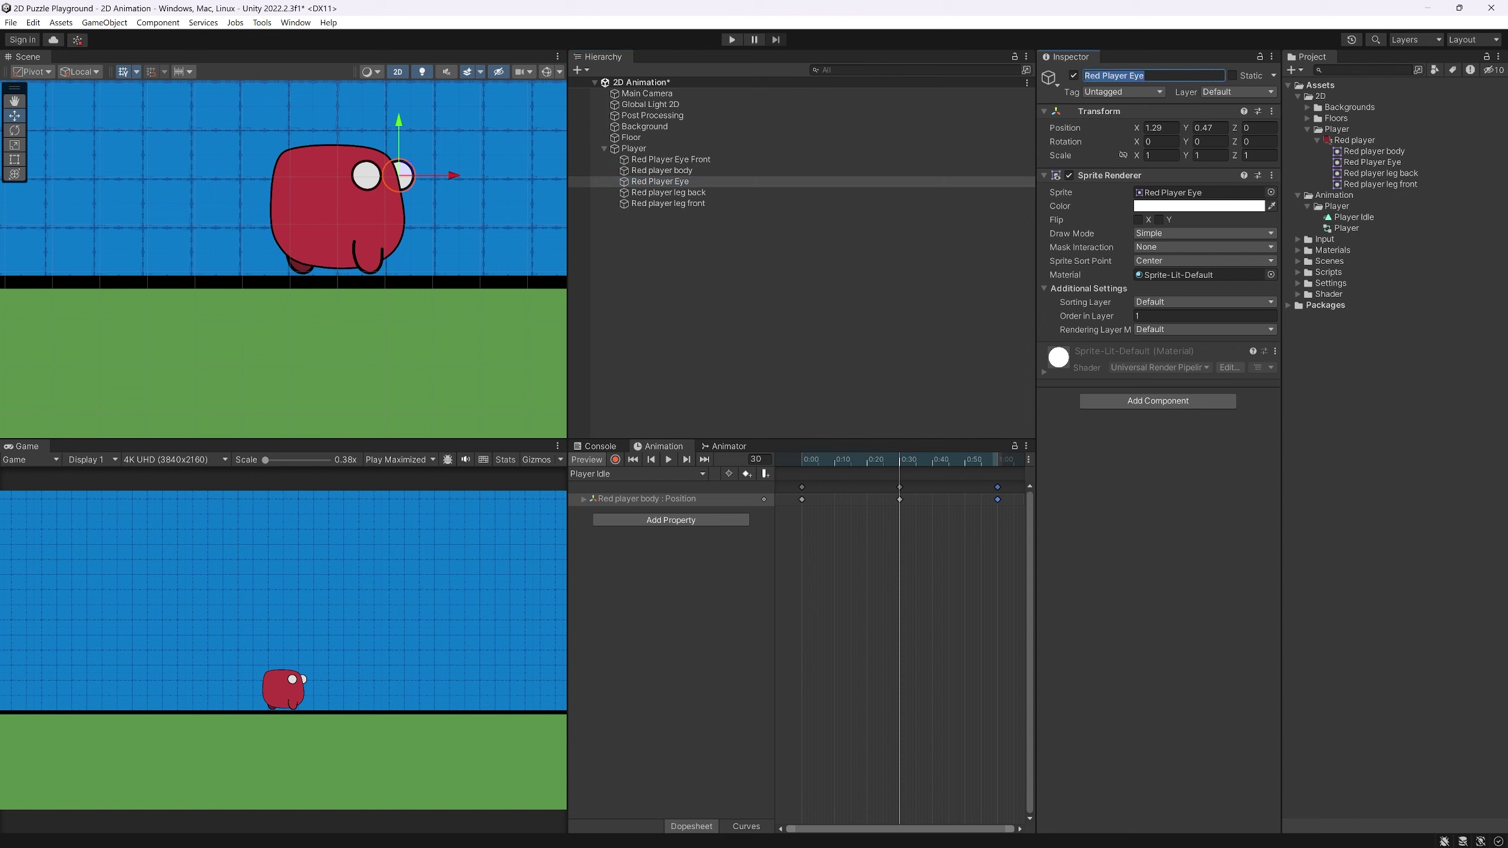
click(1145, 76)
Resume recording and key both eyes lowered to about Y -0.04 at frame 30
click(615, 460)
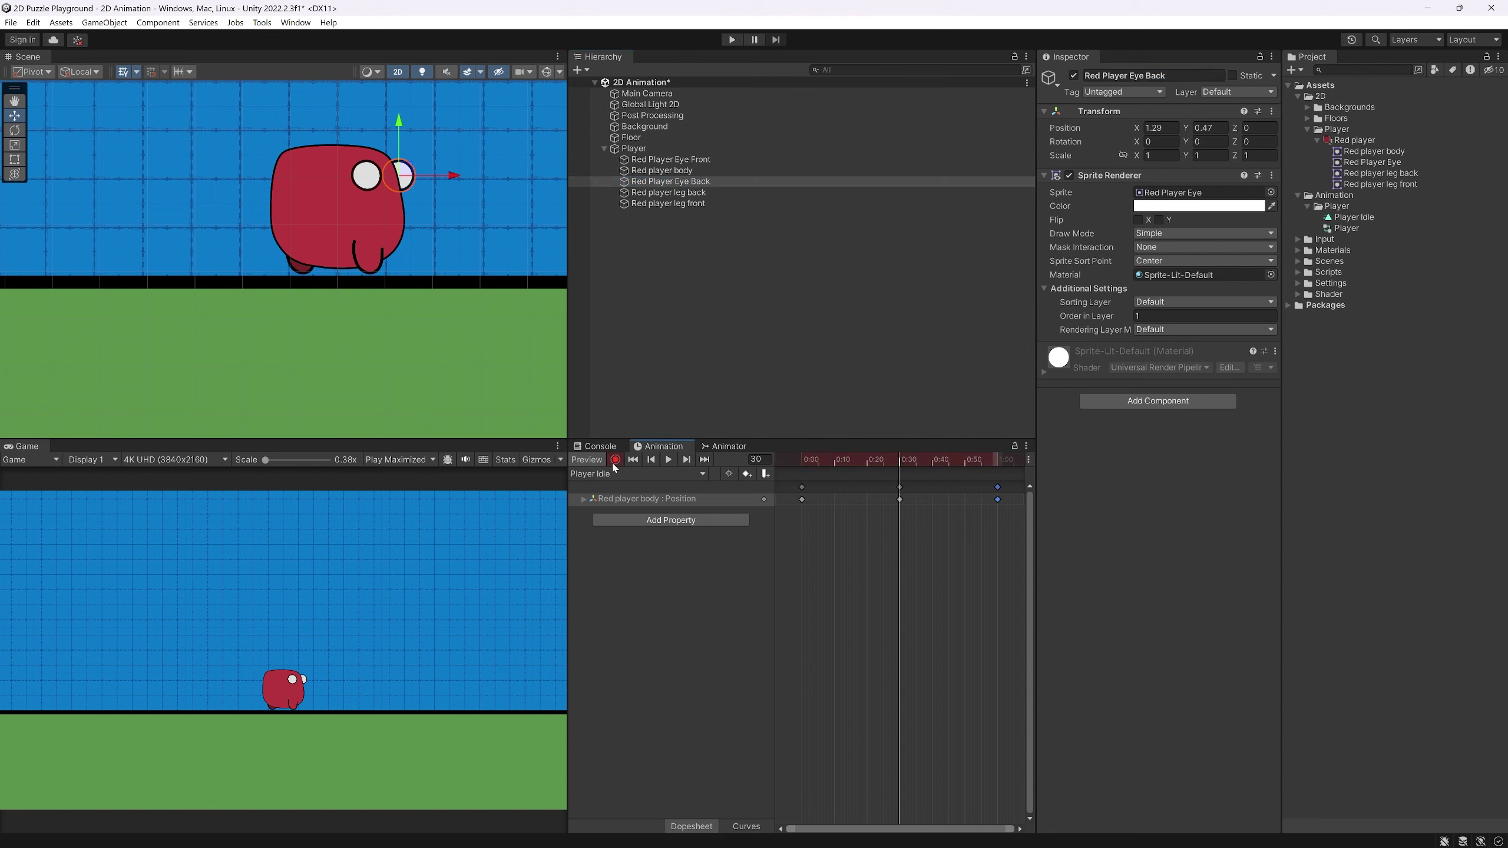
ctrl+click(723, 161)
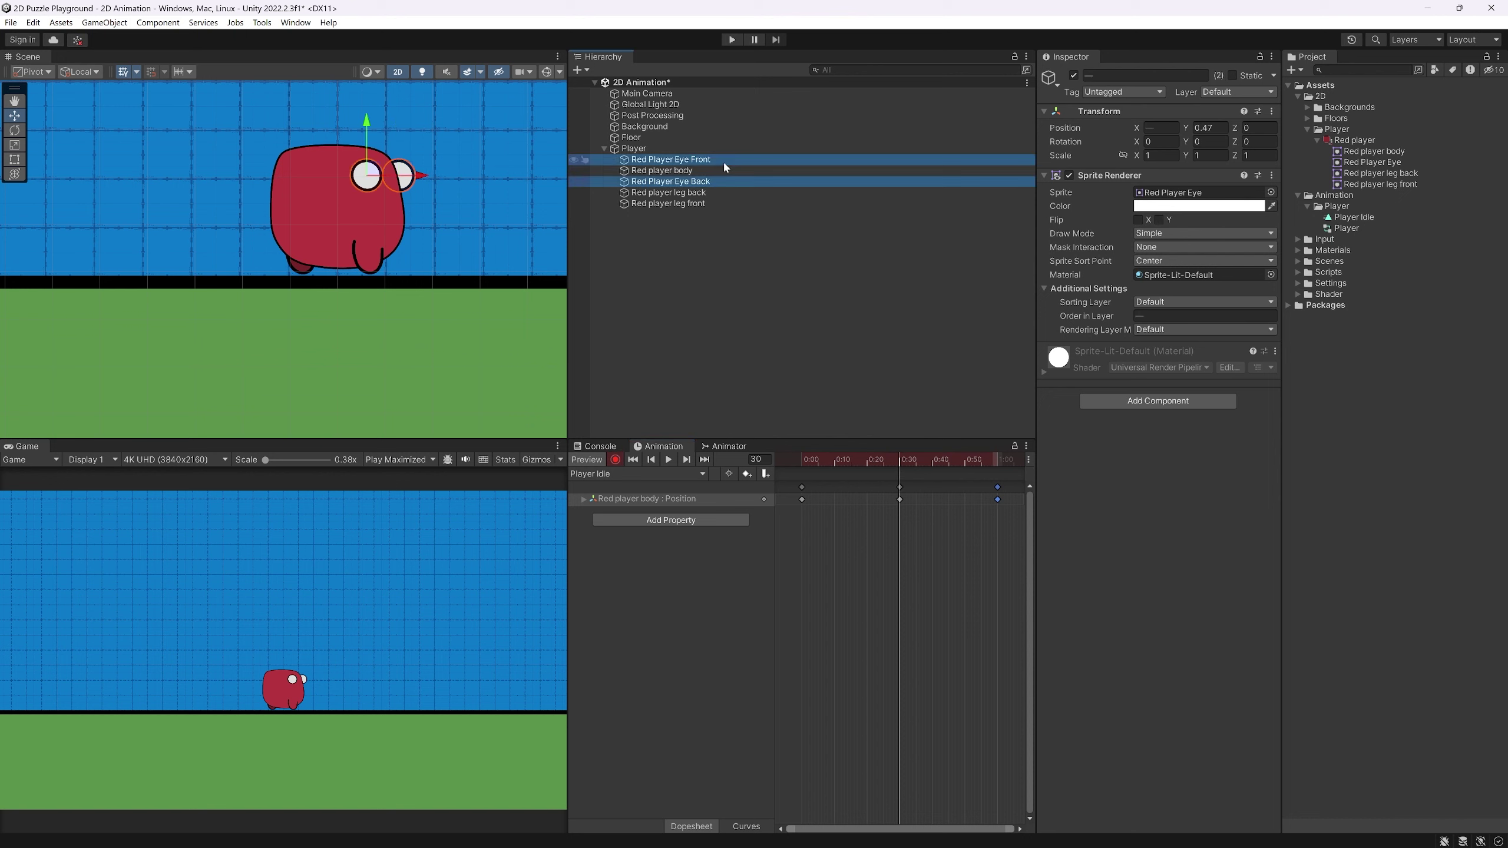
drag(368, 127, 378, 153)
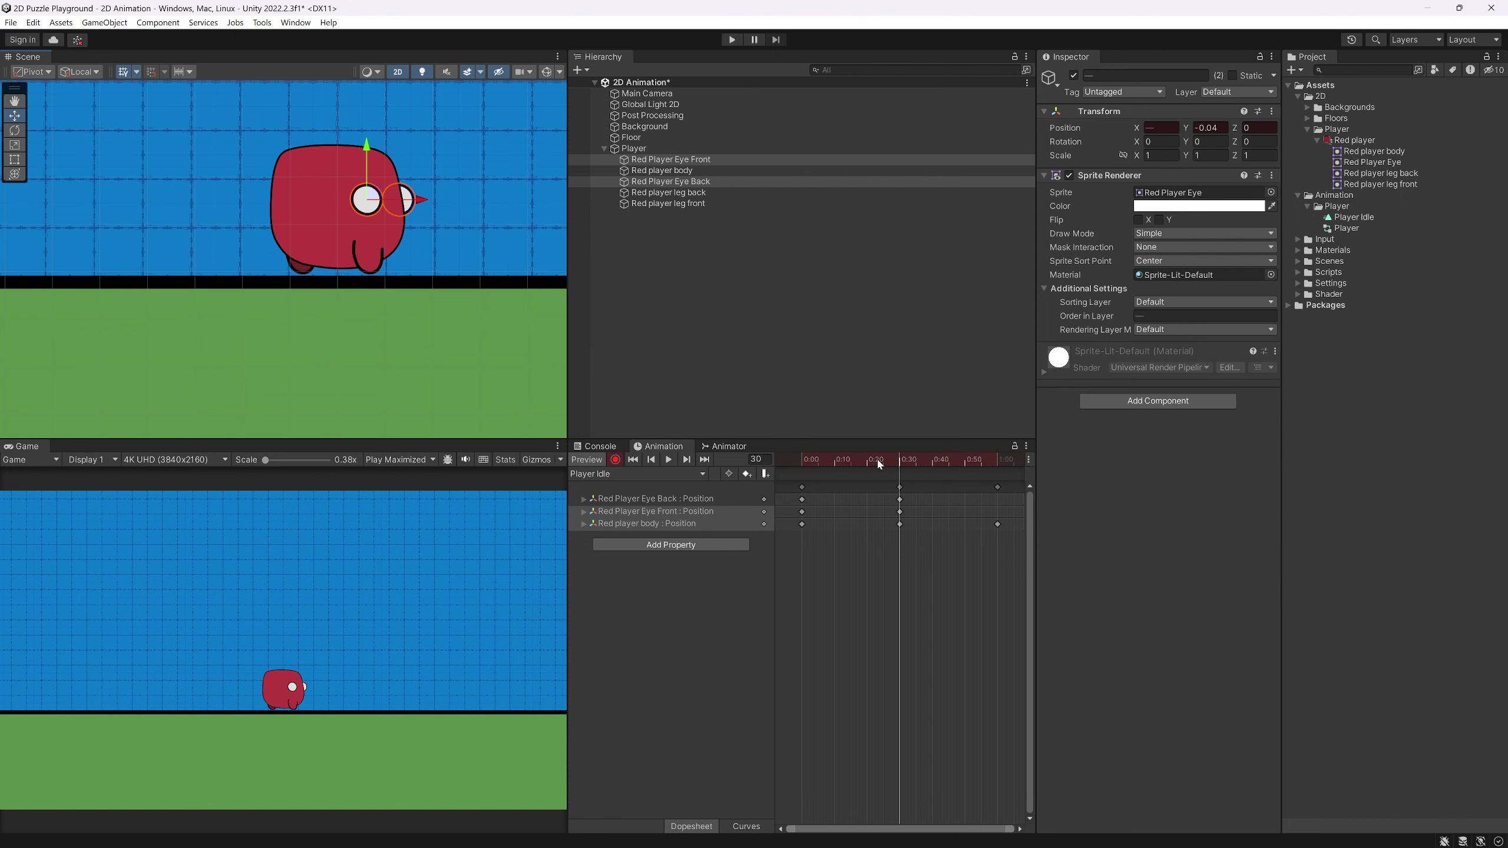
Copy both eyes' frame 0 position keys to frame 60 and preview the clip
drag(817, 507, 802, 469)
key(ctrl+v)
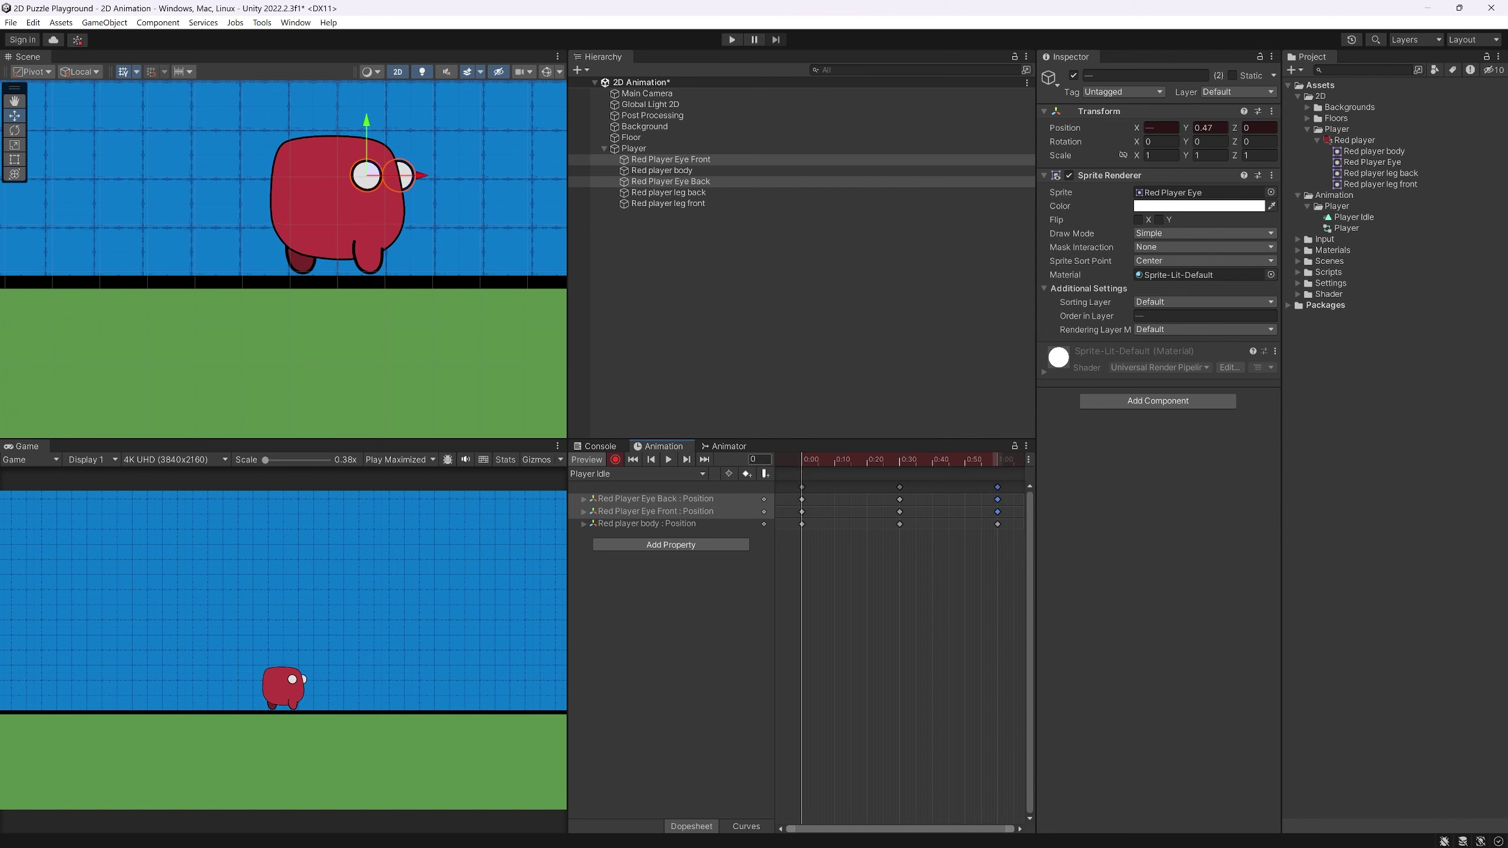
key(space)
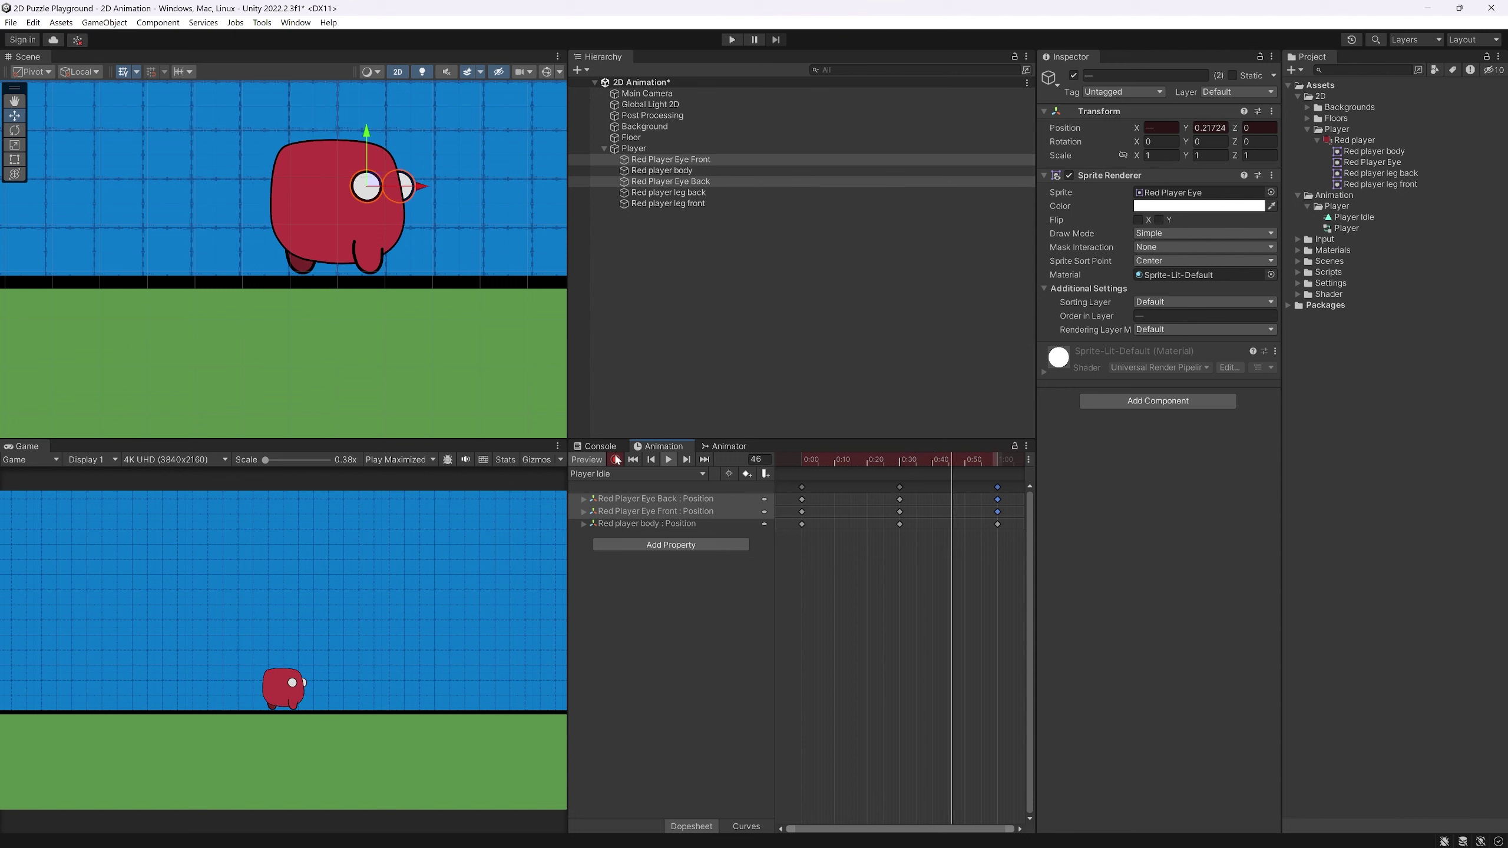
Show the Player's state graph in the Animator and place the Player Idle state directly below Entry
click(728, 449)
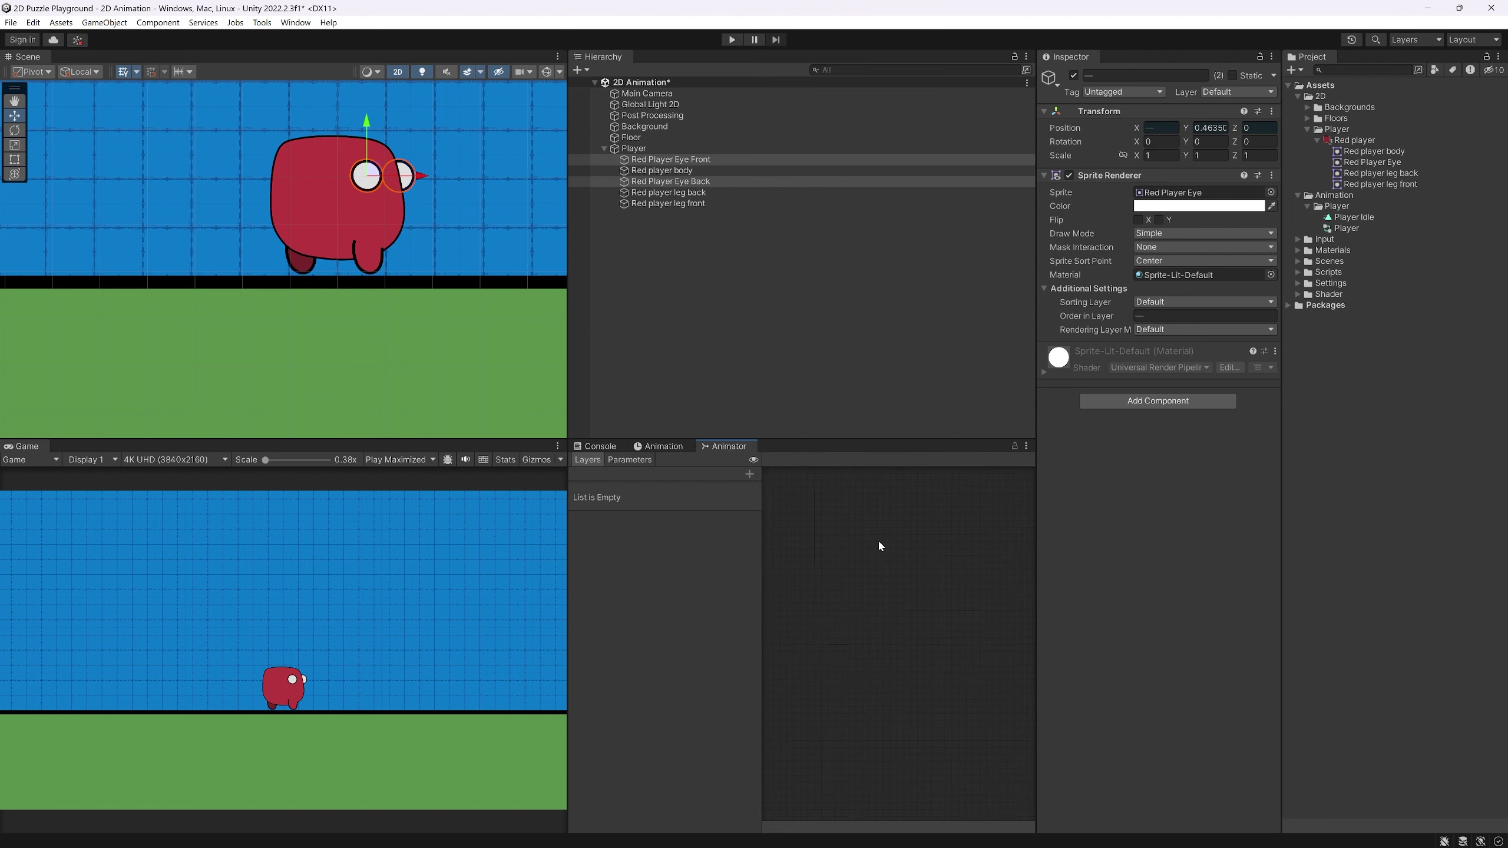
click(664, 150)
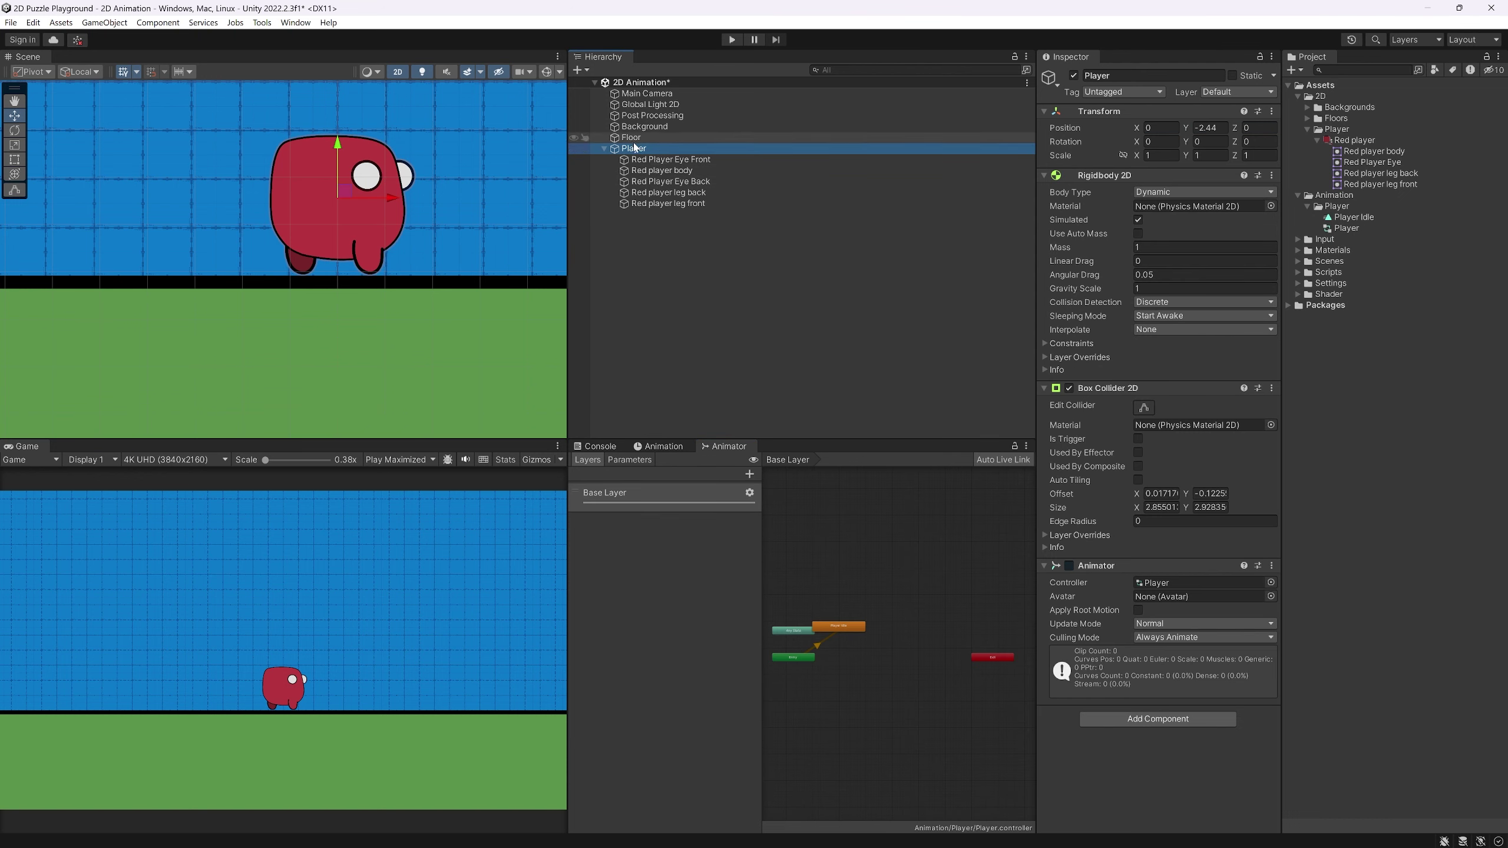
scroll(854, 575, up, 5)
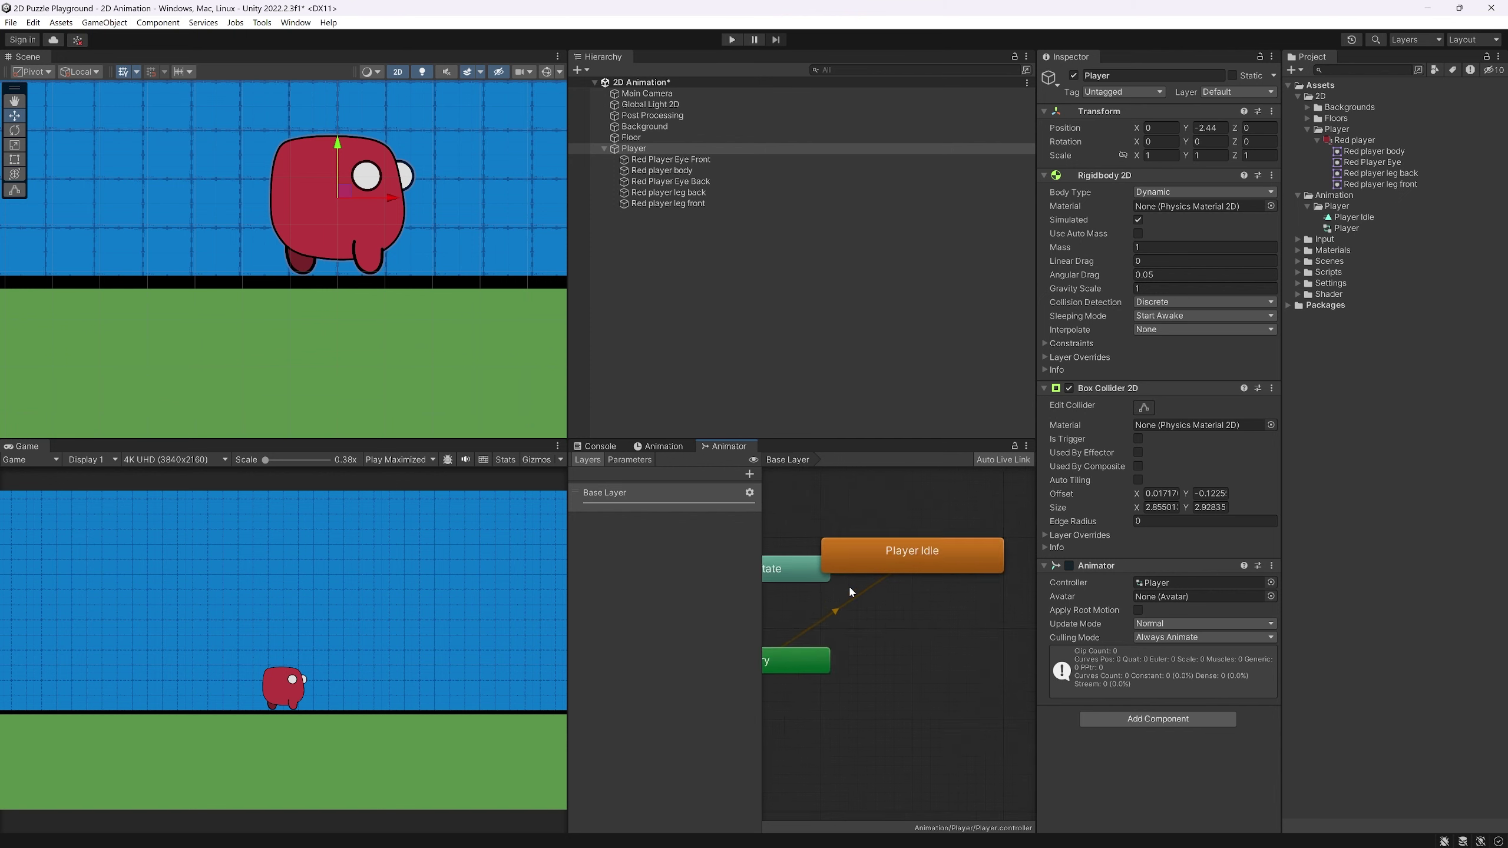
drag(966, 523, 871, 639)
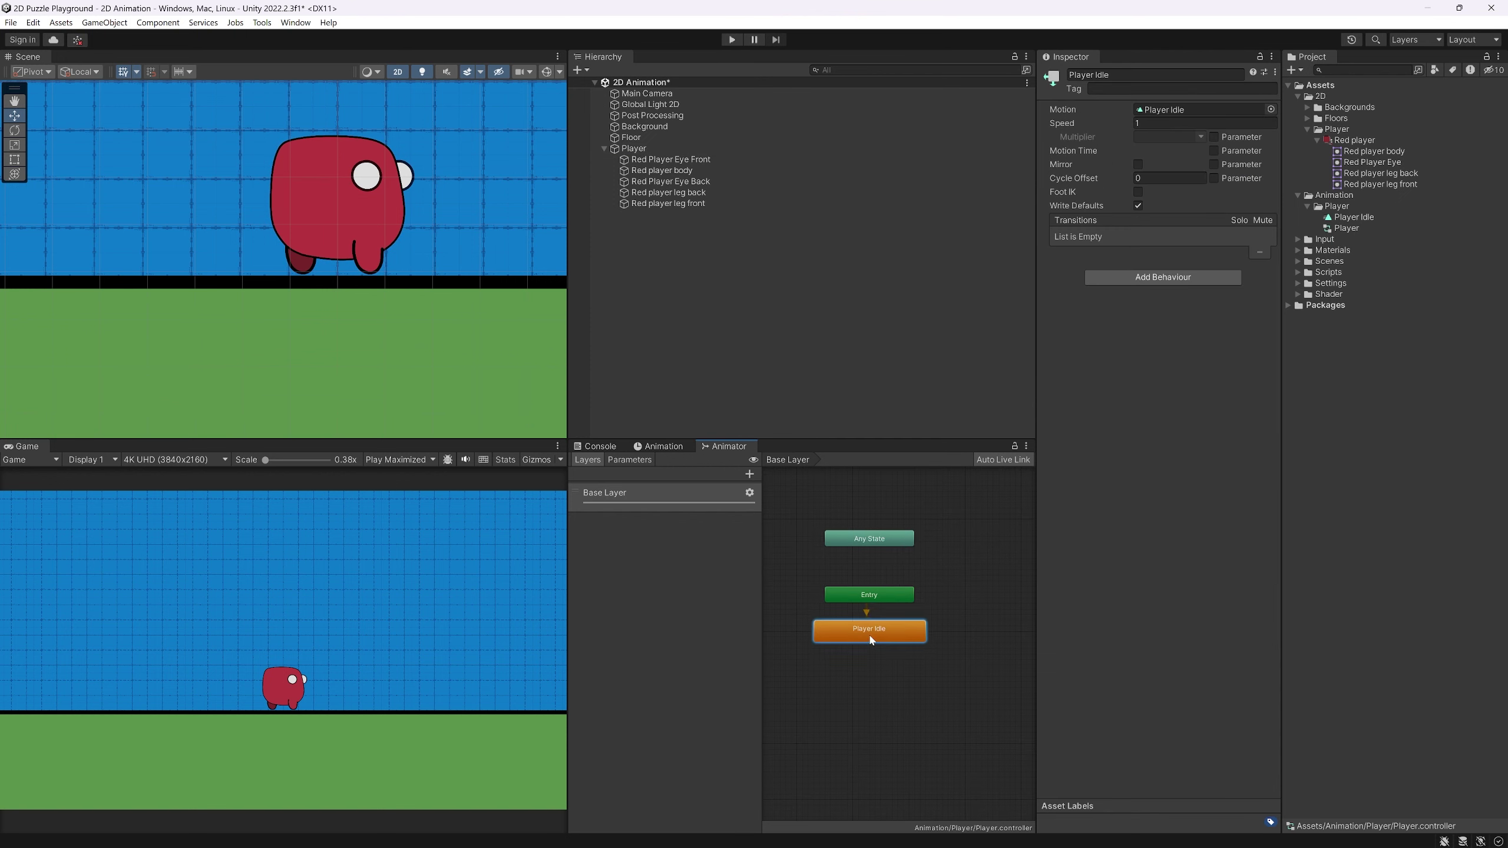
middle_drag(882, 639, 907, 592)
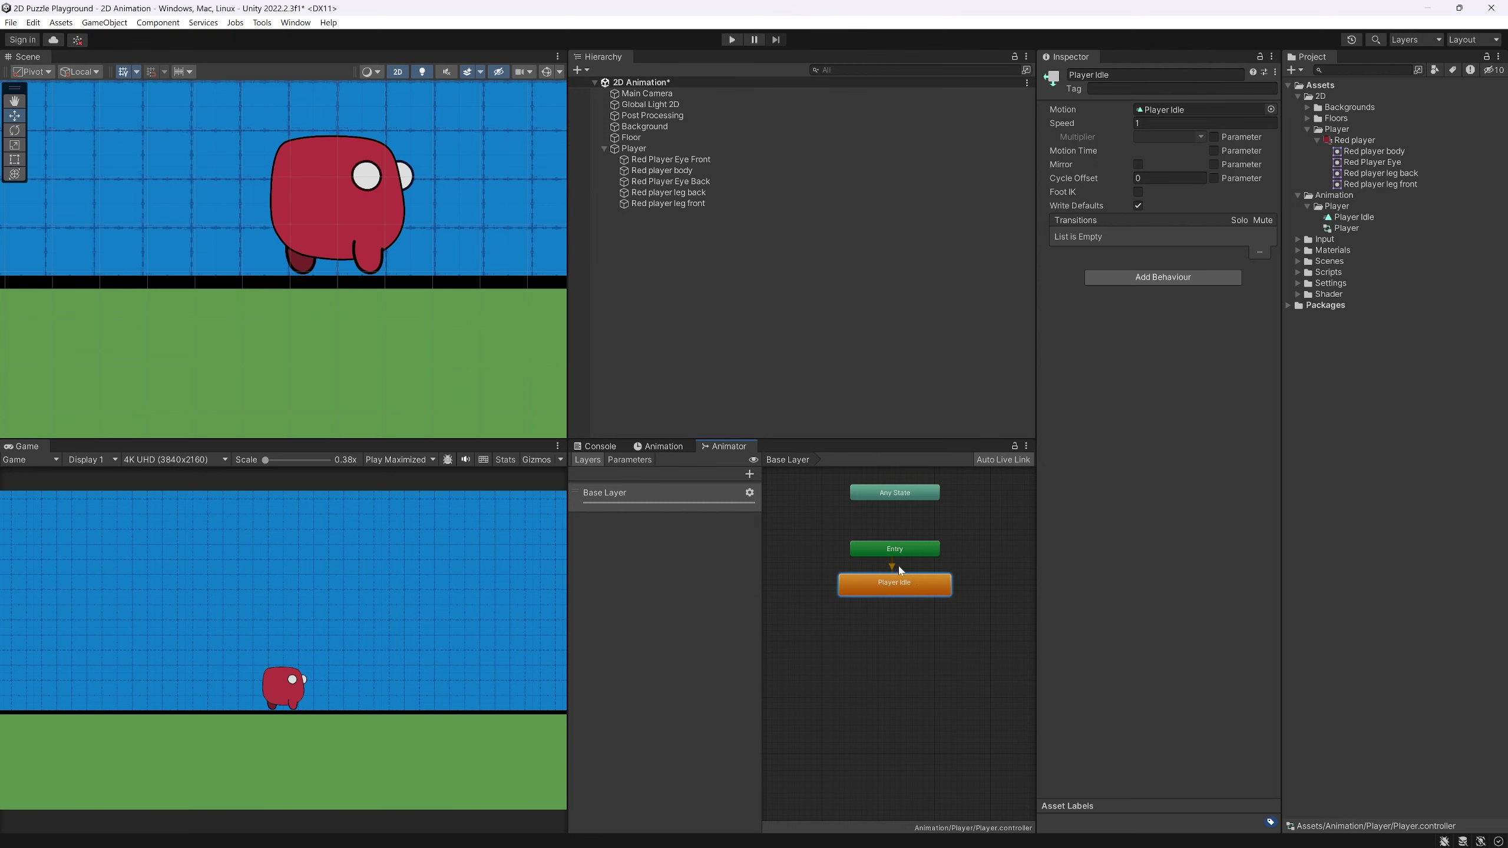
click(890, 553)
click(899, 590)
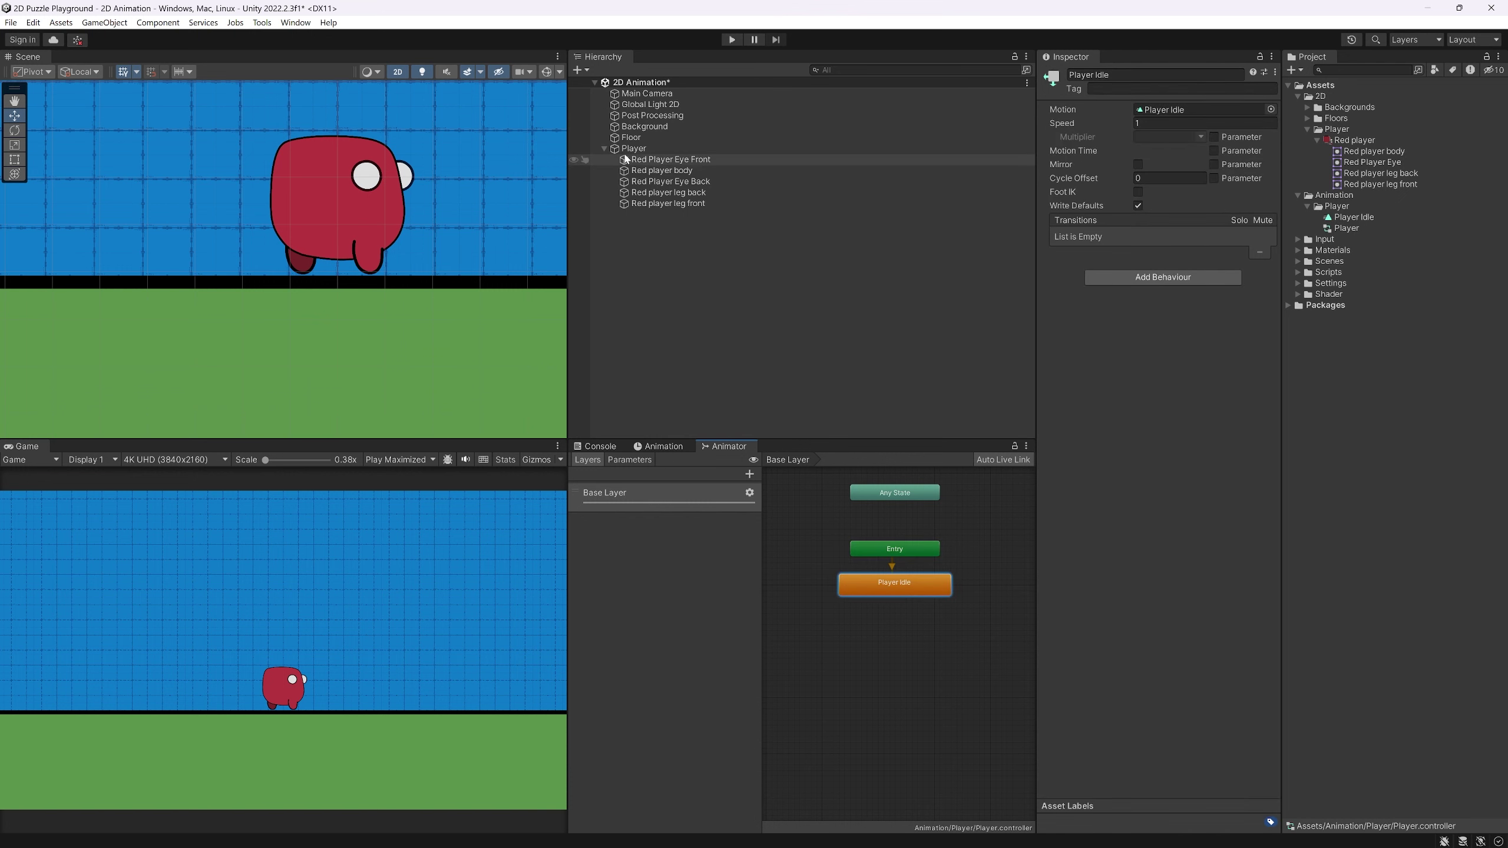
Run the scene to test the idle animation and restore the maximized Game view to its docked size
click(766, 287)
key(ctrl+s)
click(732, 40)
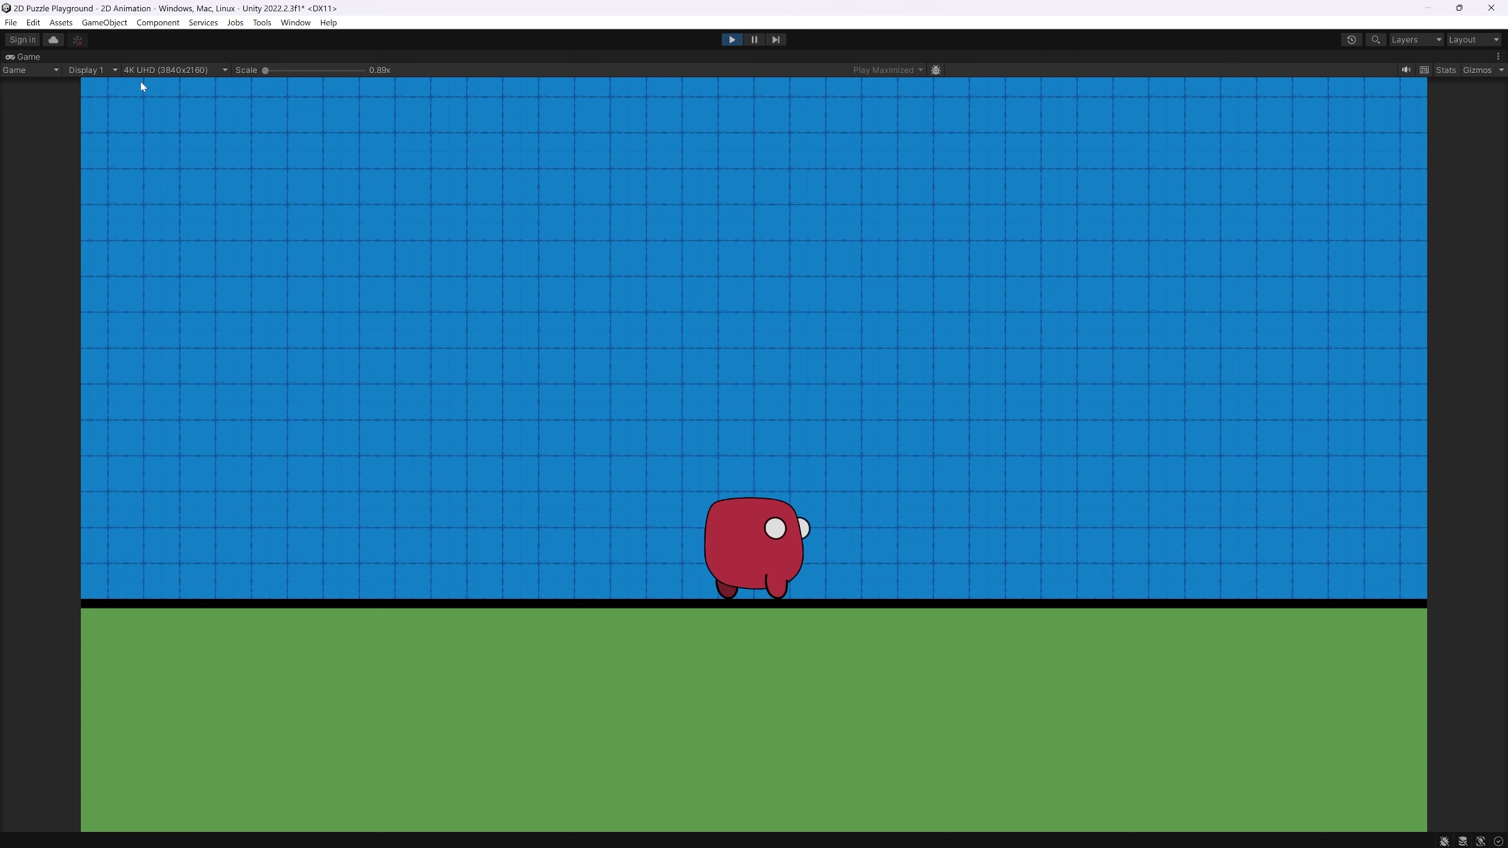
double_click(32, 56)
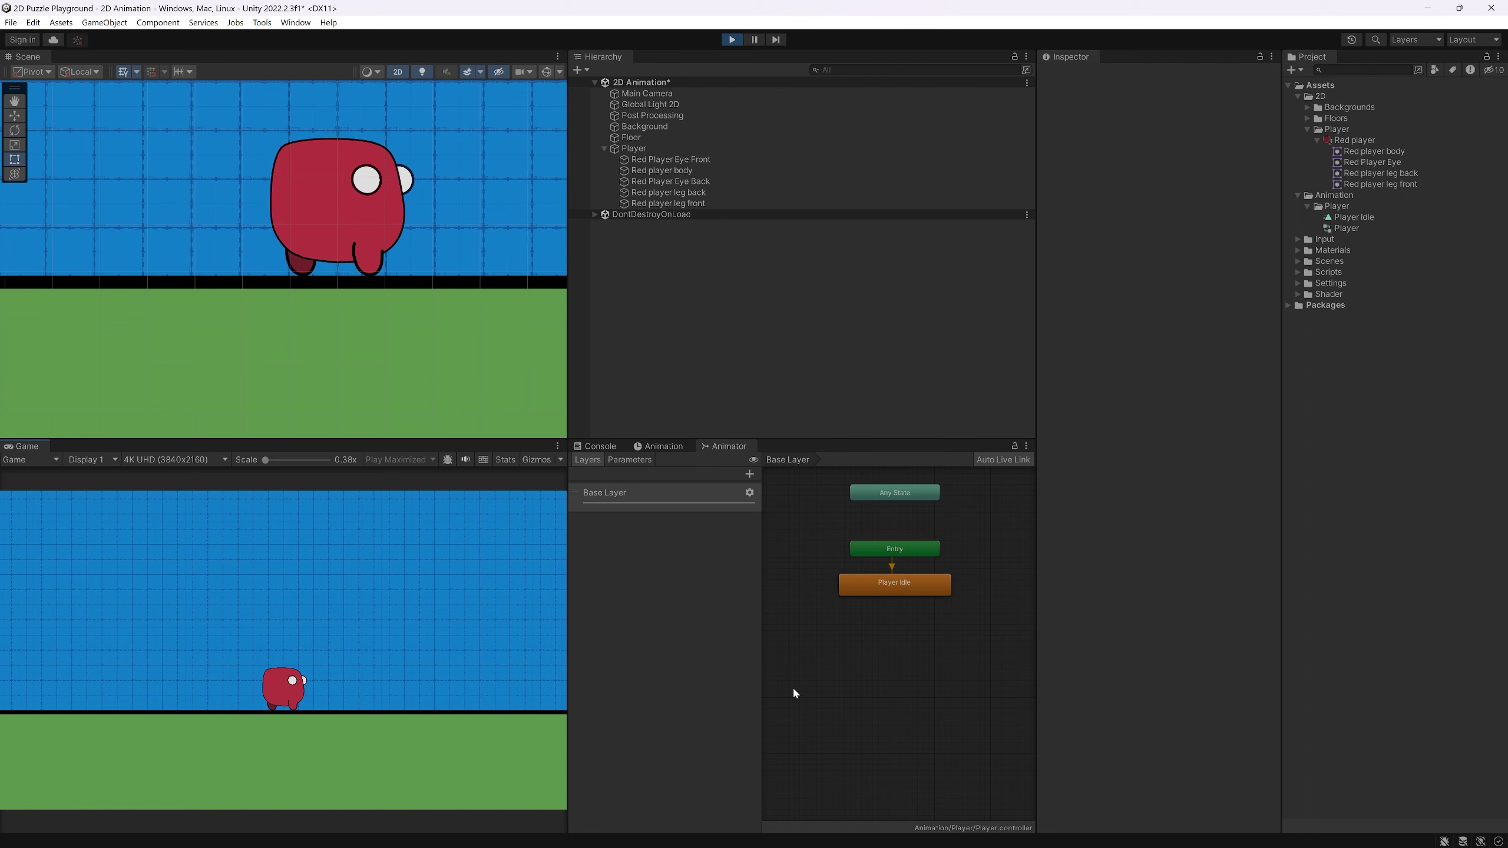
Examine the Player's running Player Idle state and the loop settings of the Player Idle clip
click(656, 149)
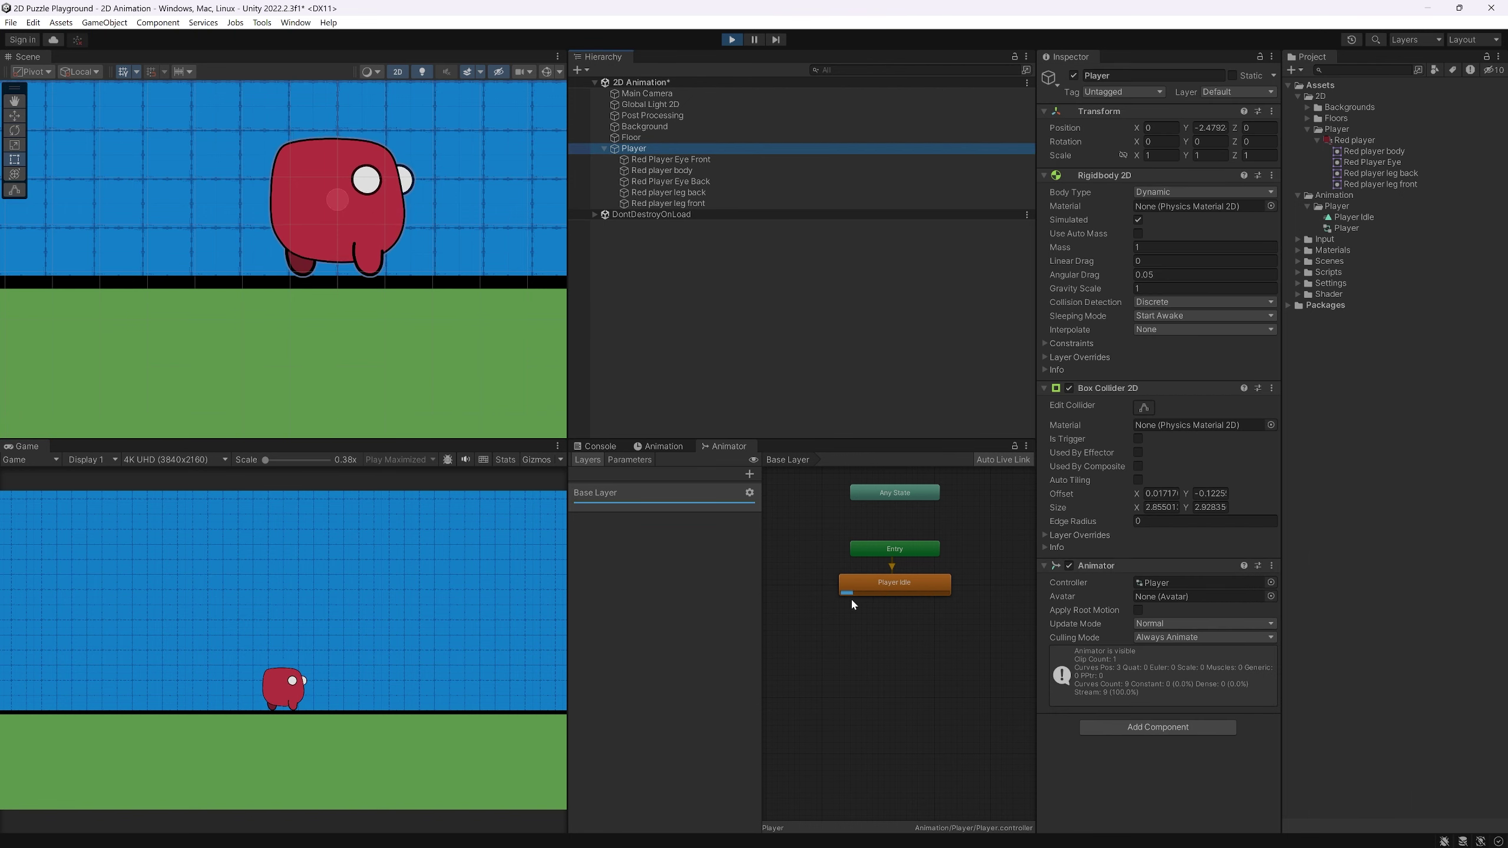
click(925, 588)
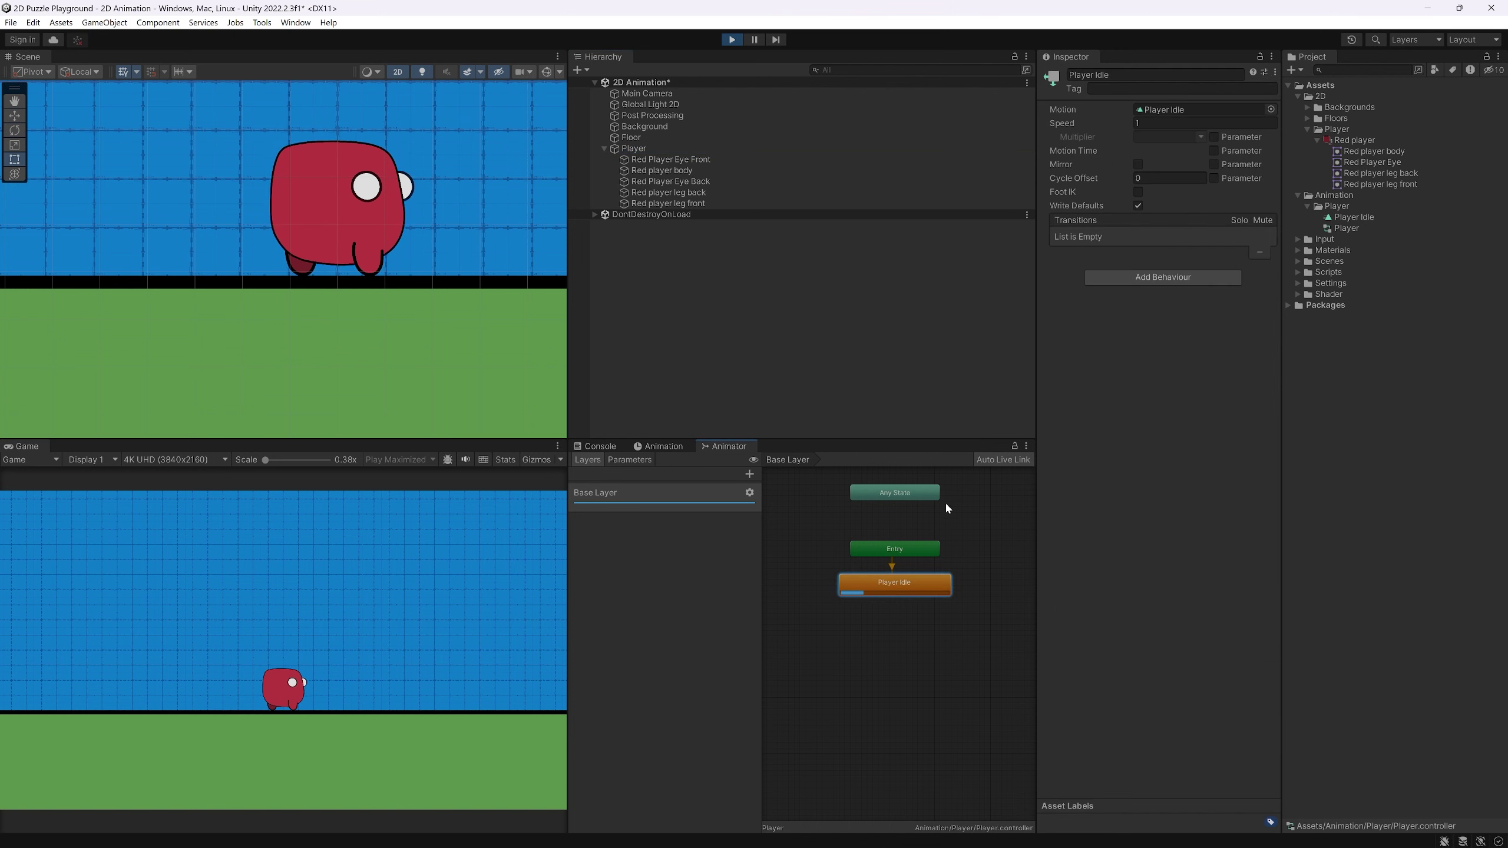
click(1353, 217)
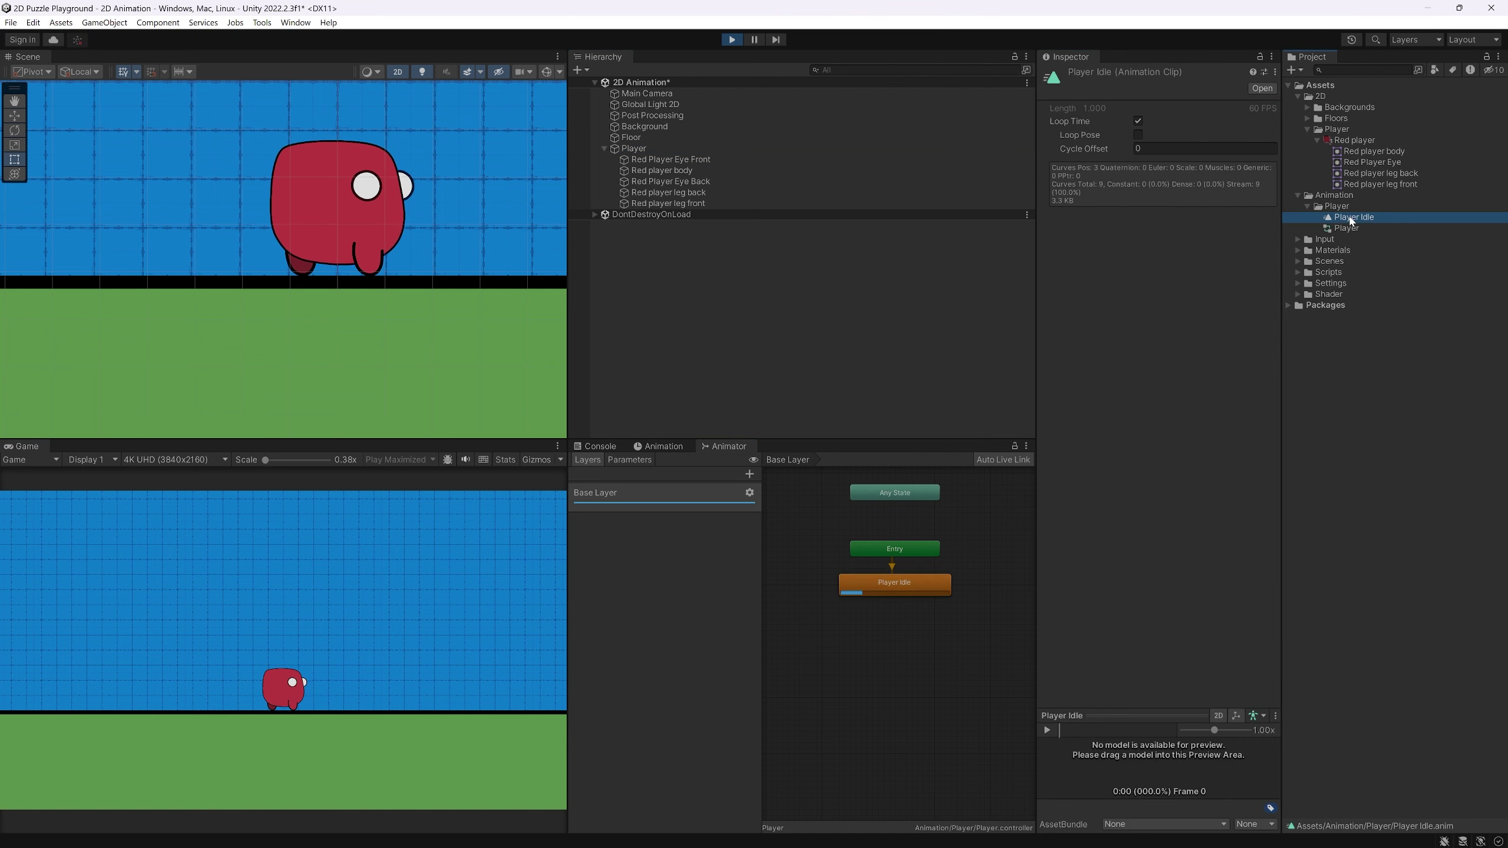
Test the scene with Loop Time turned off for the Player Idle clip, and re-enable Loop Time after stopping the run
click(1137, 121)
click(731, 40)
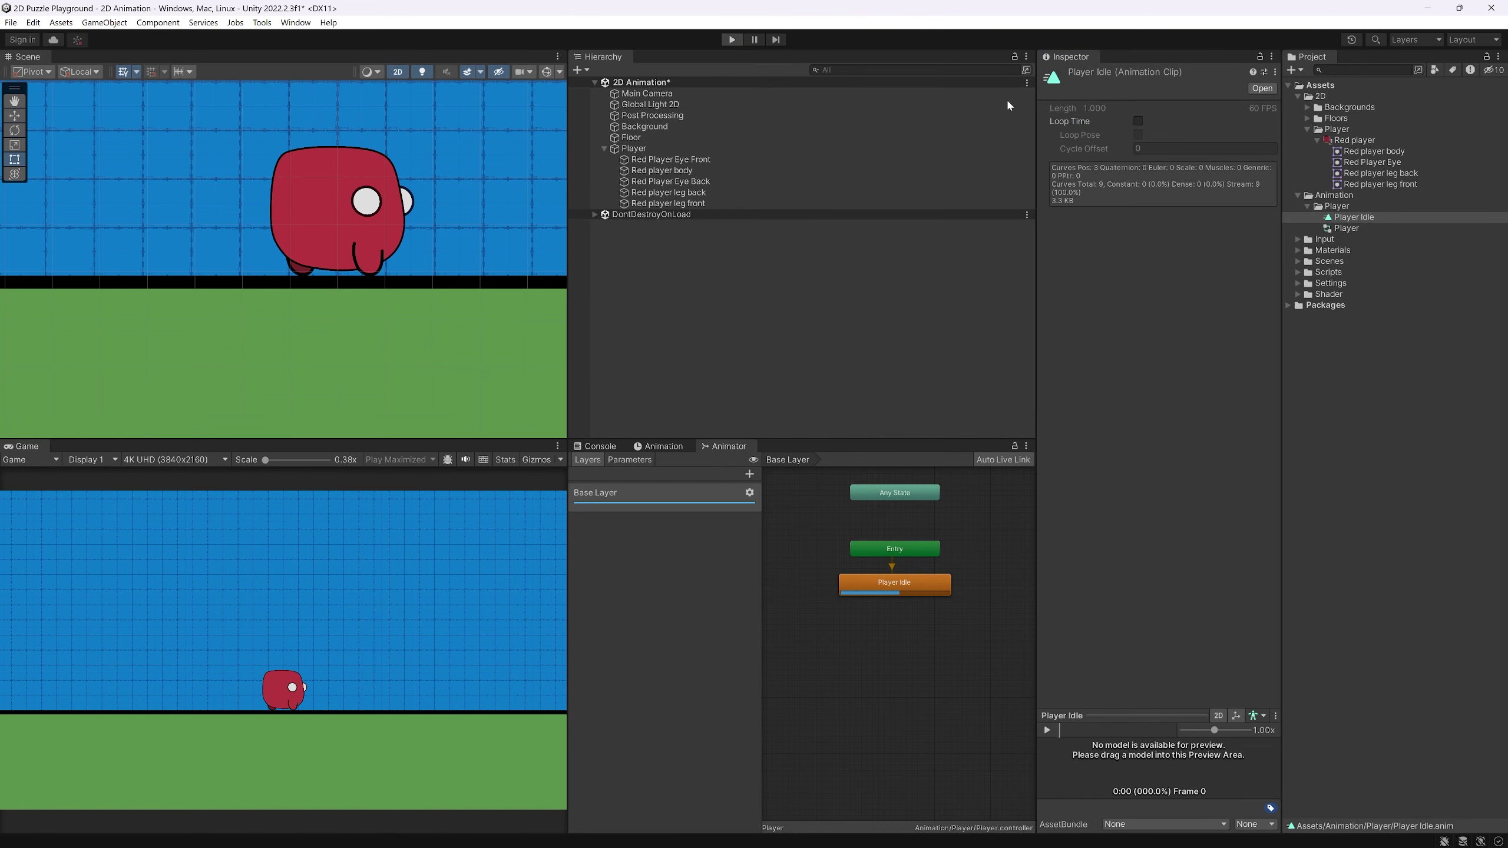
click(731, 39)
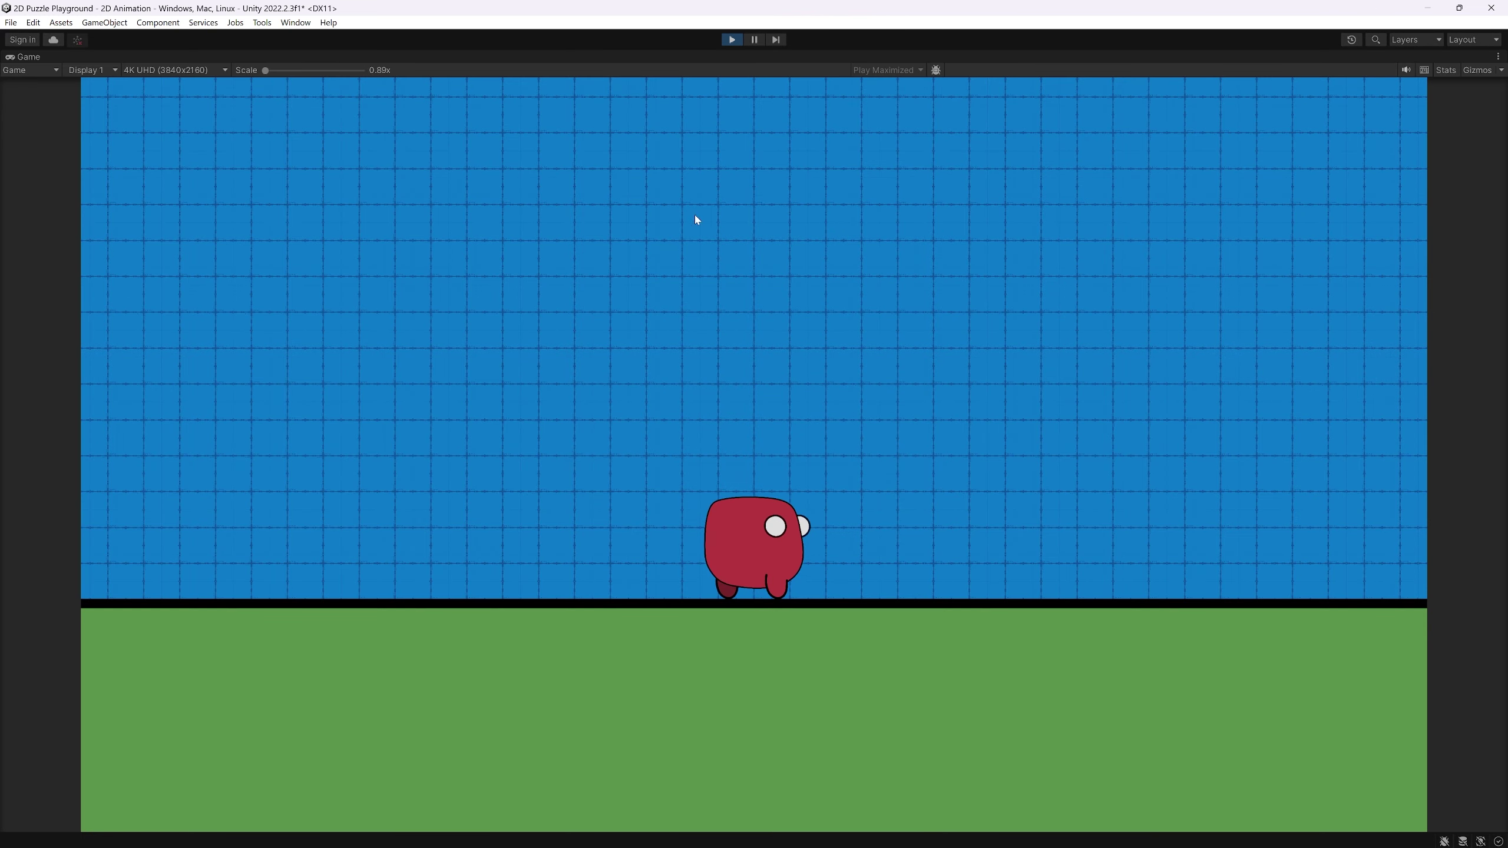
click(734, 41)
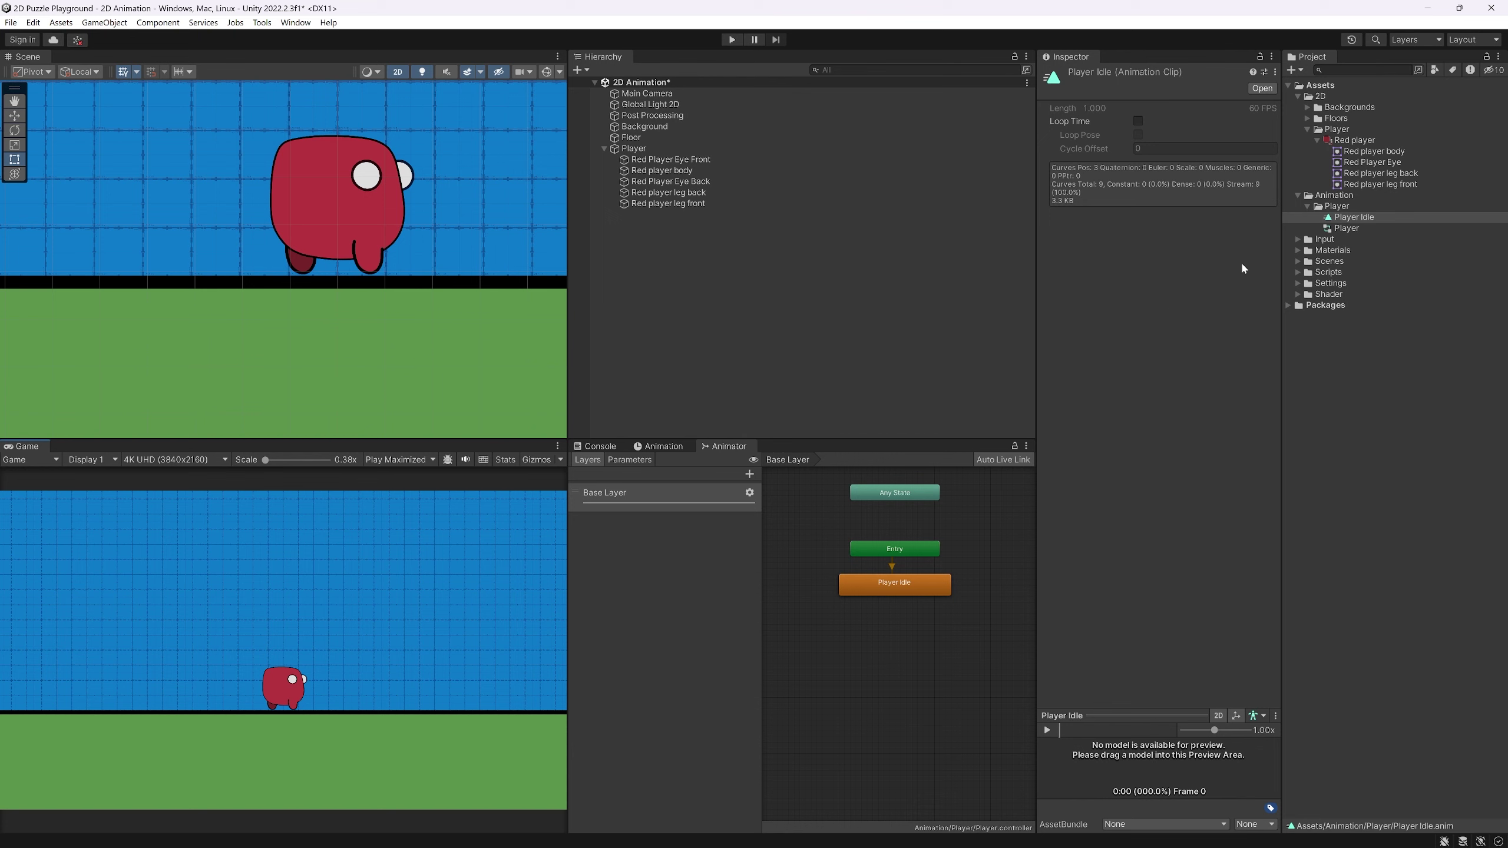
click(1137, 121)
Create a new animation clip for the Player named Player Run in the Assets/Animation/Player folder
click(661, 446)
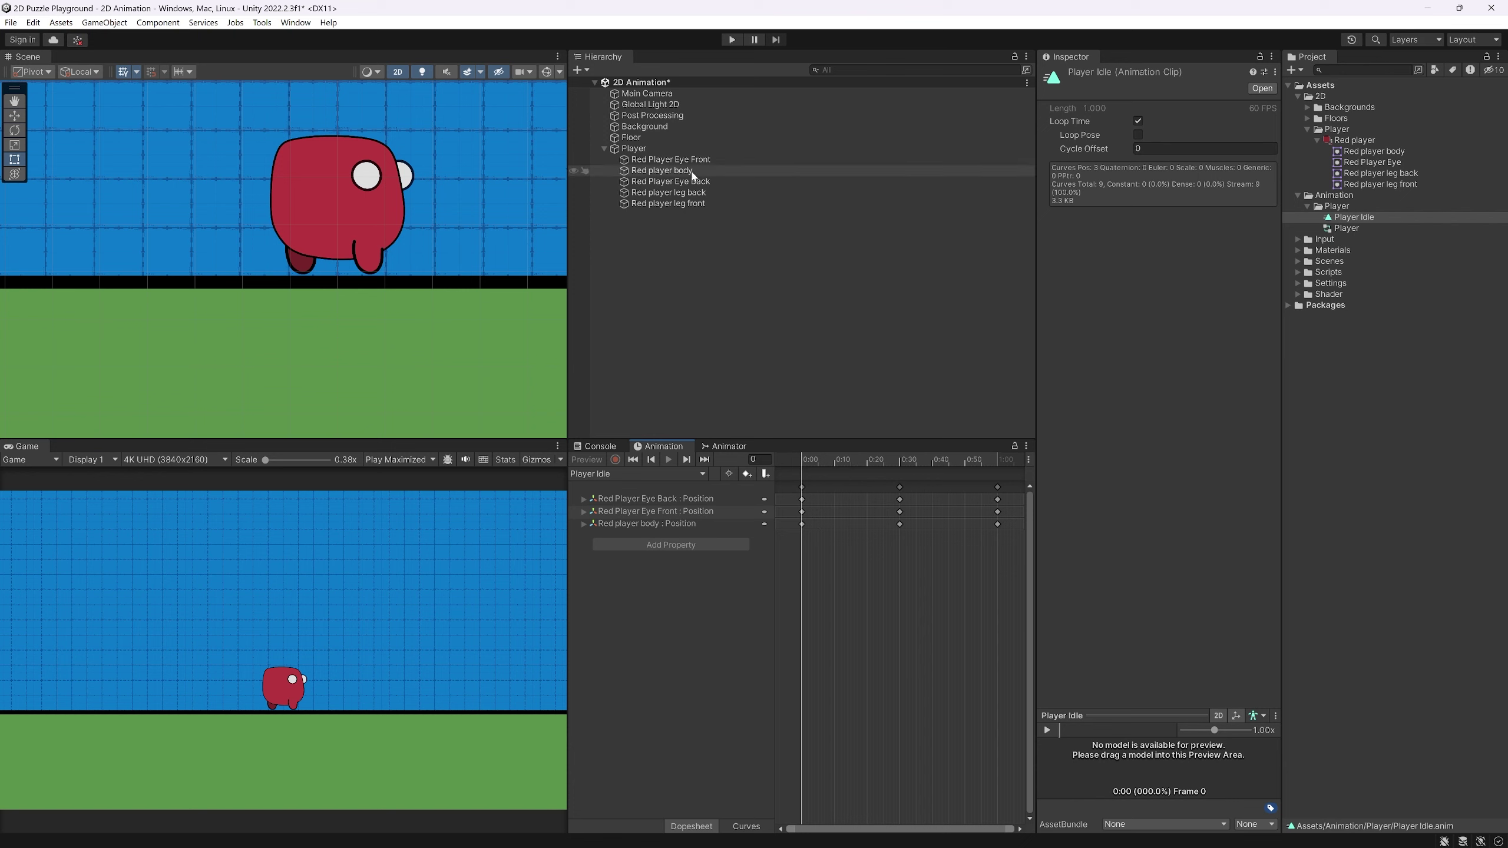
click(634, 148)
click(693, 474)
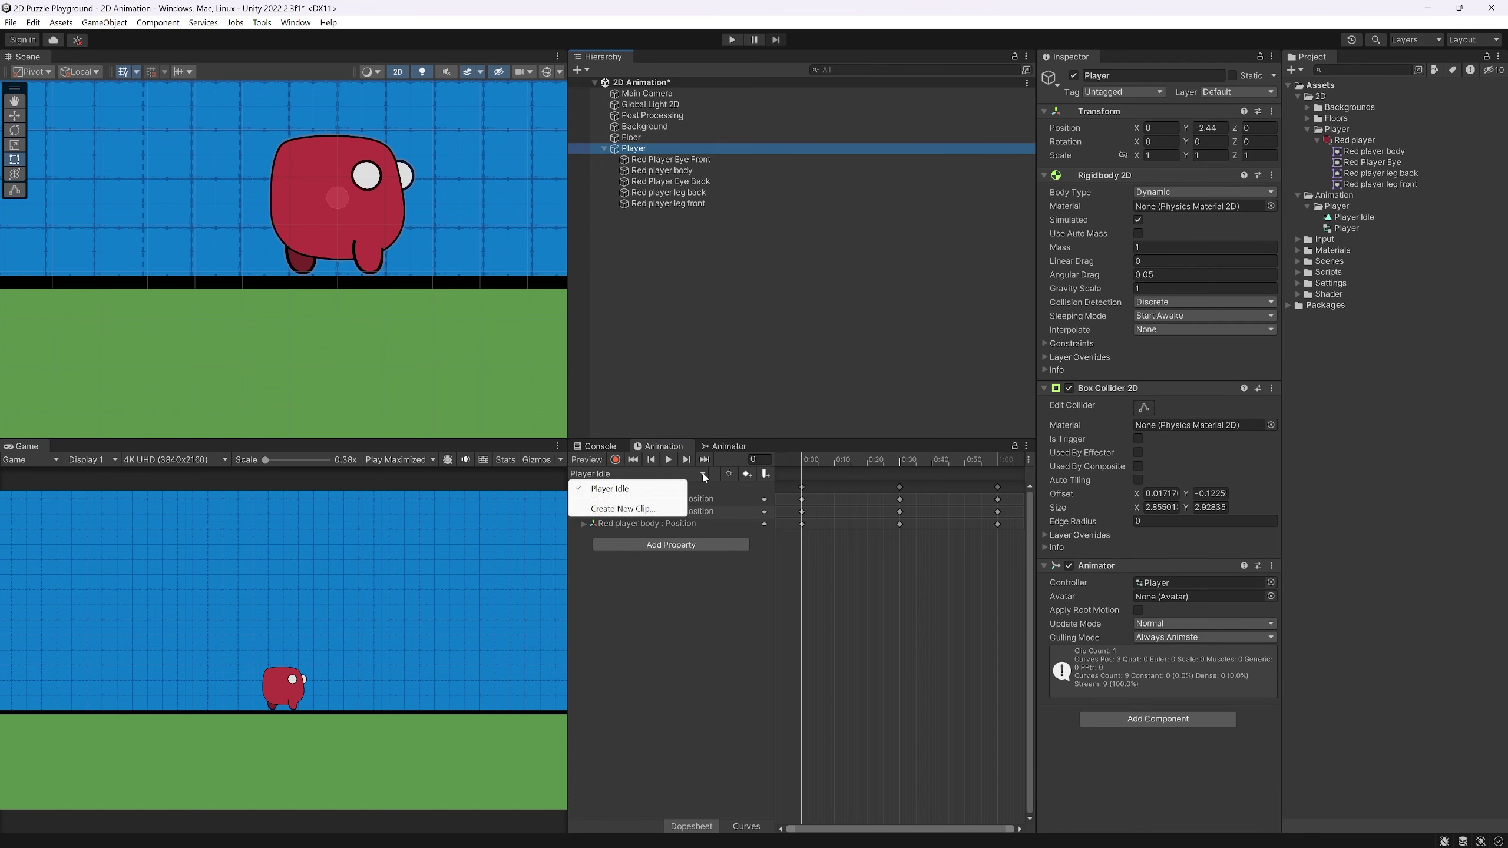
click(623, 509)
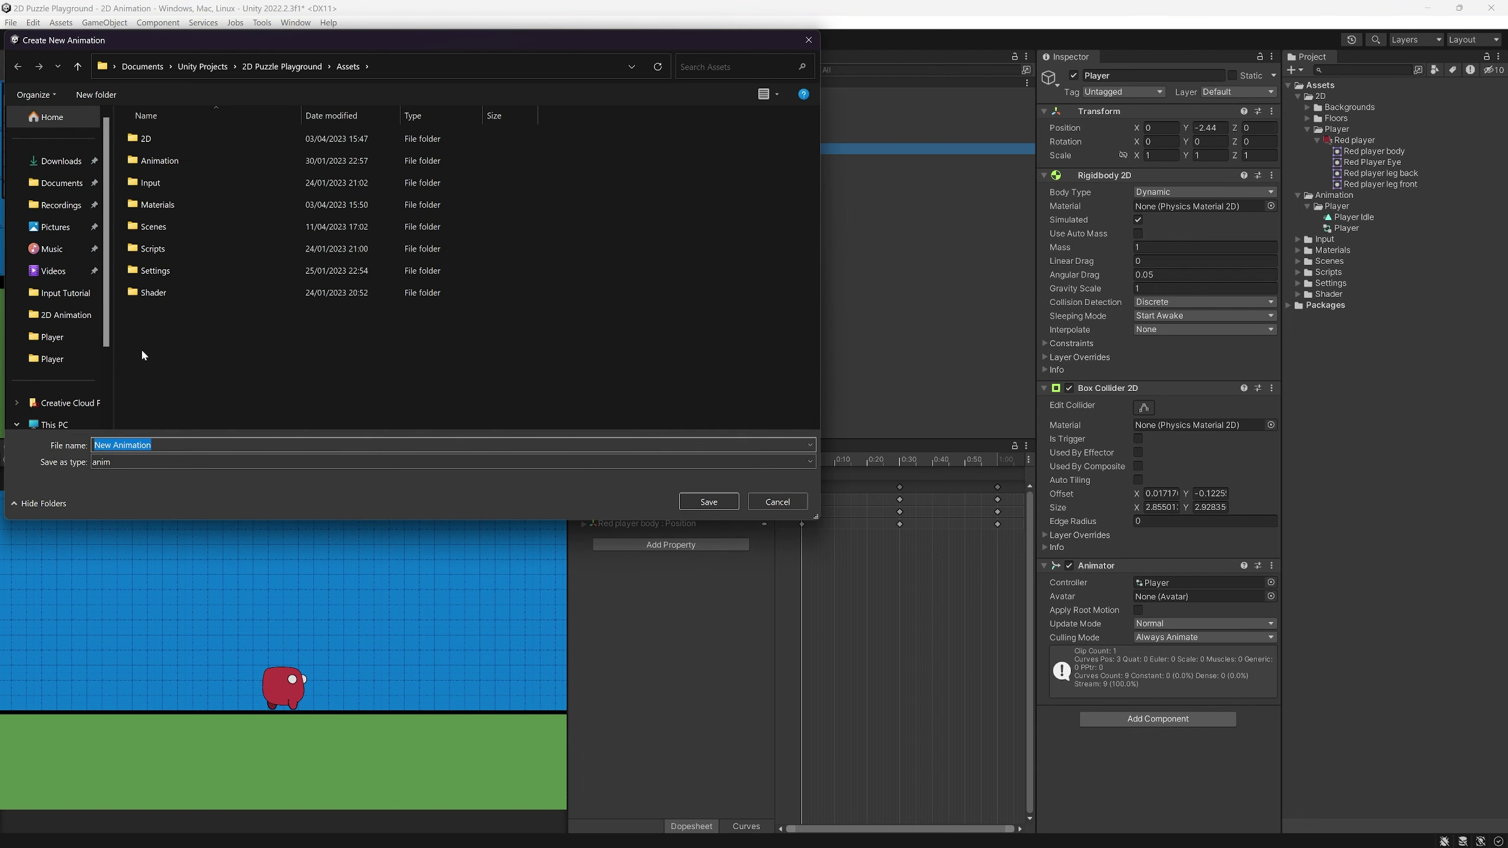
double_click(159, 160)
double_click(165, 143)
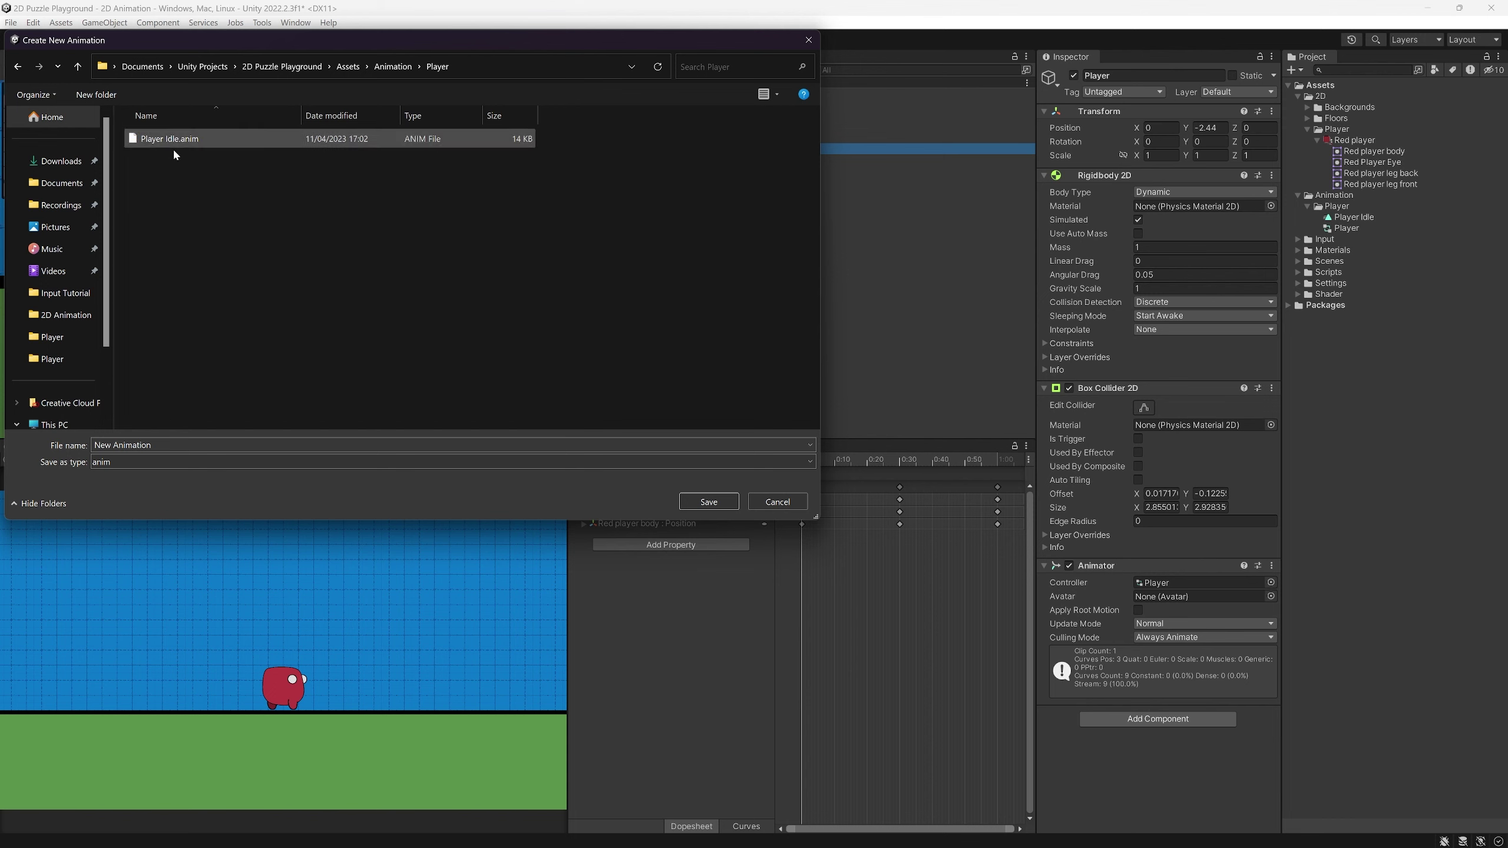
click(172, 445)
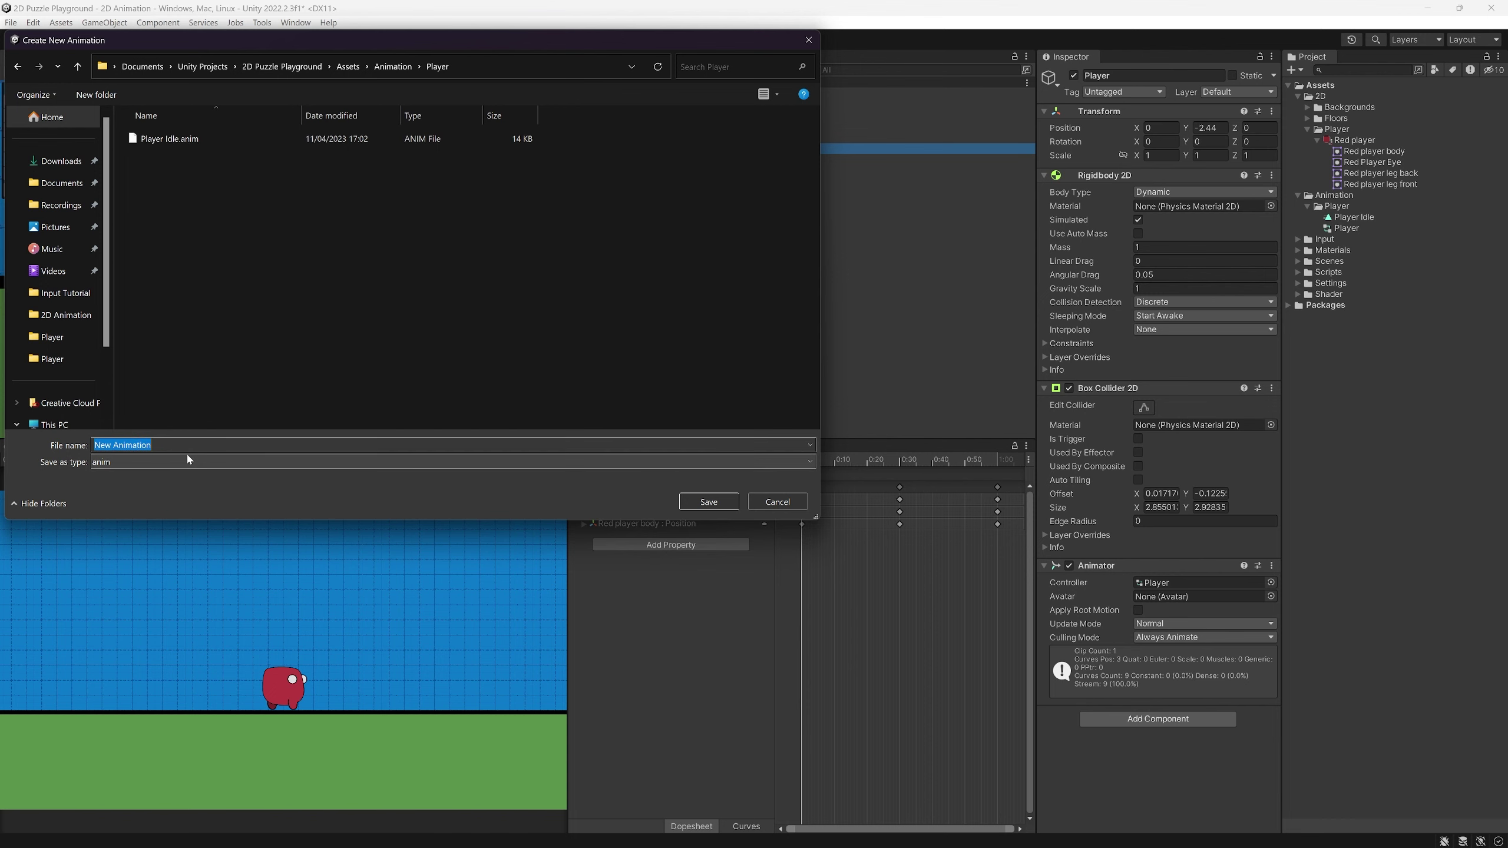
text(Player Run)
key(Return)
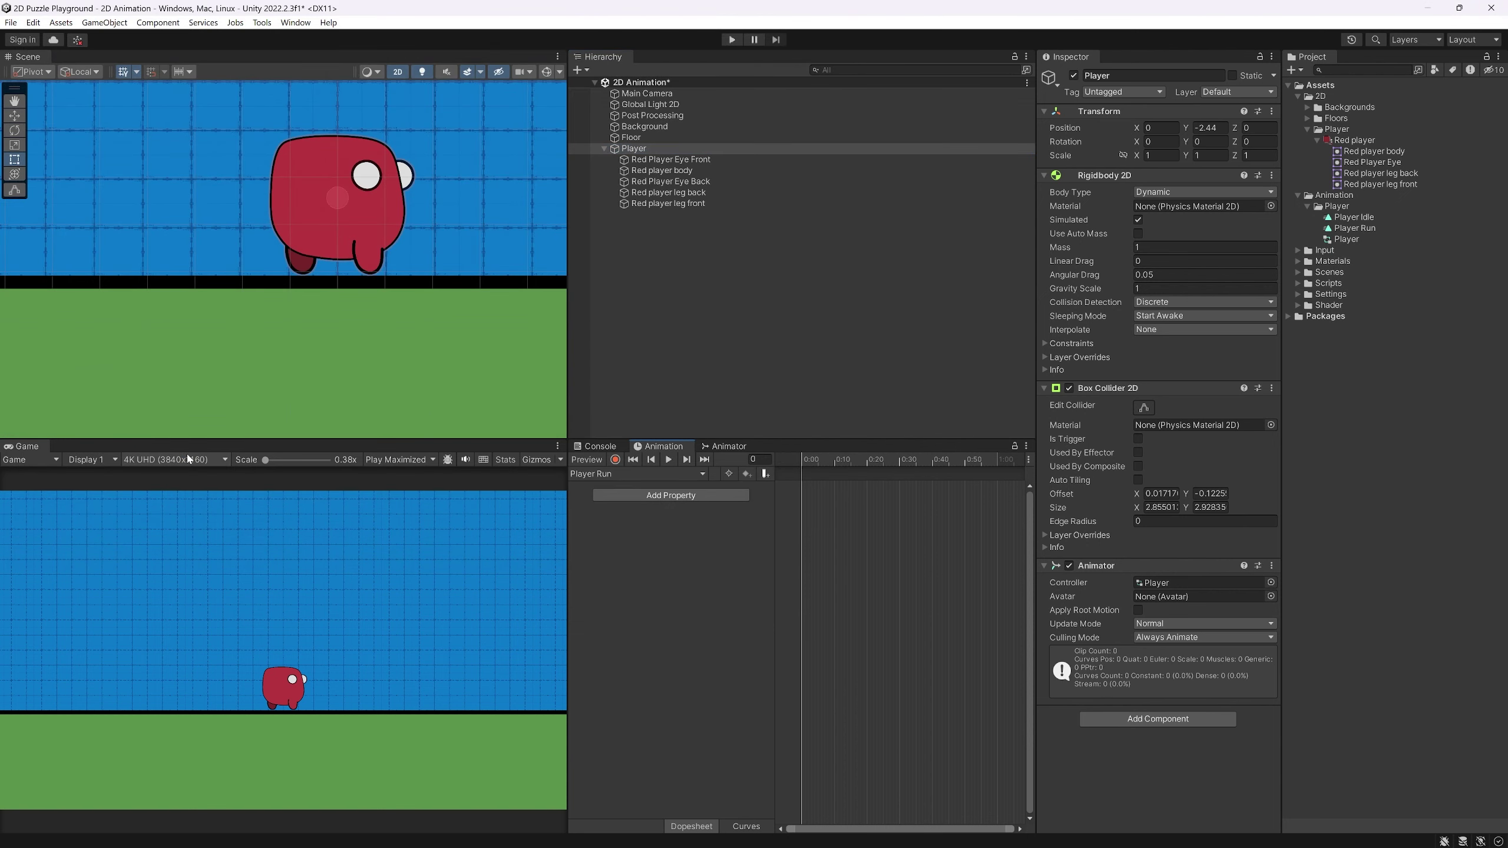
Start recording the Player Run clip and key the front leg at frame 15, moved back to X -0.76
click(615, 458)
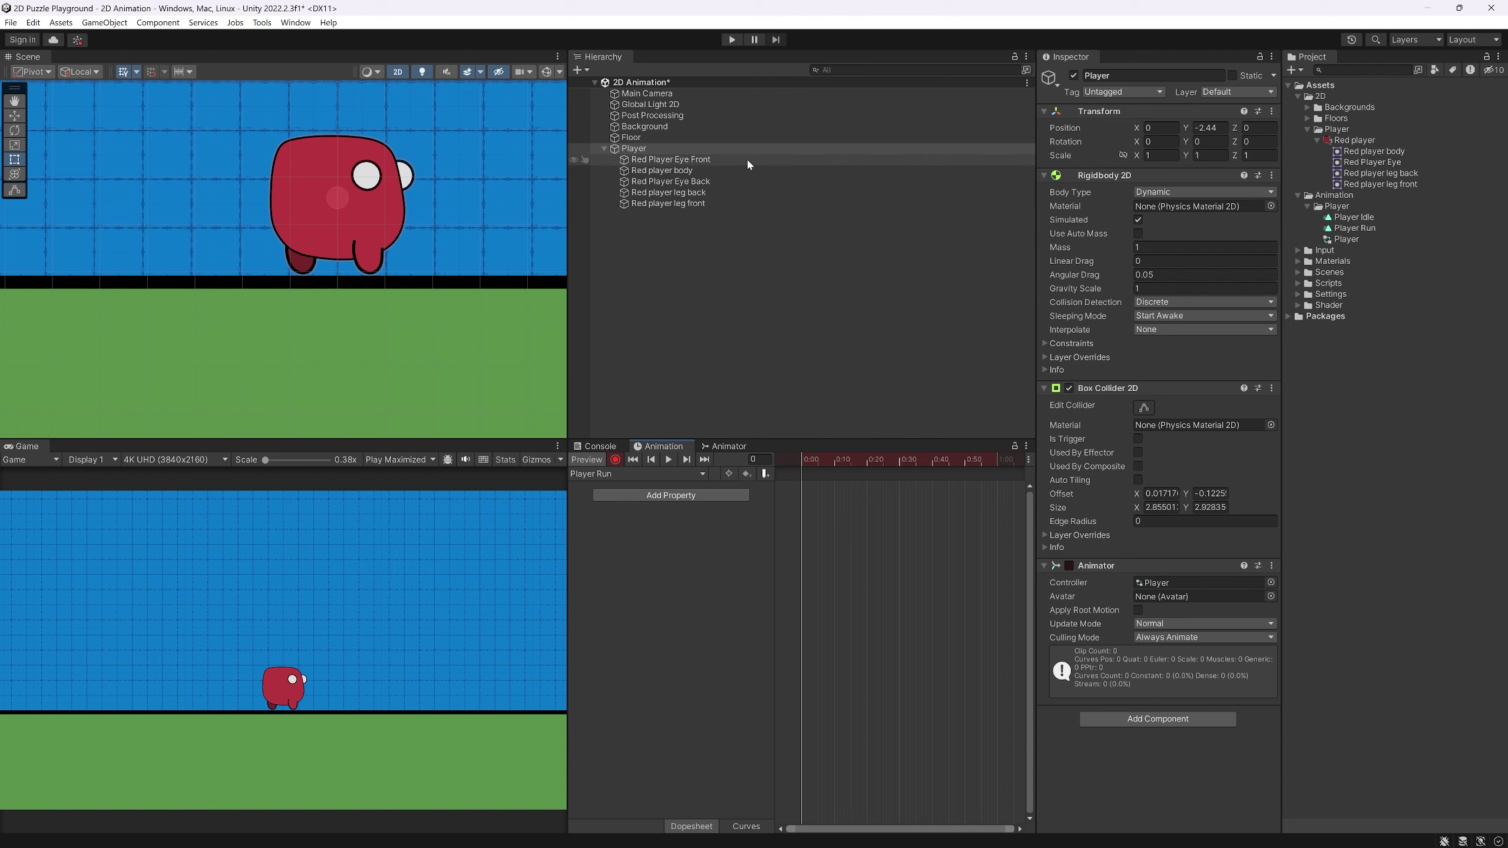
middle_drag(356, 271, 338, 269)
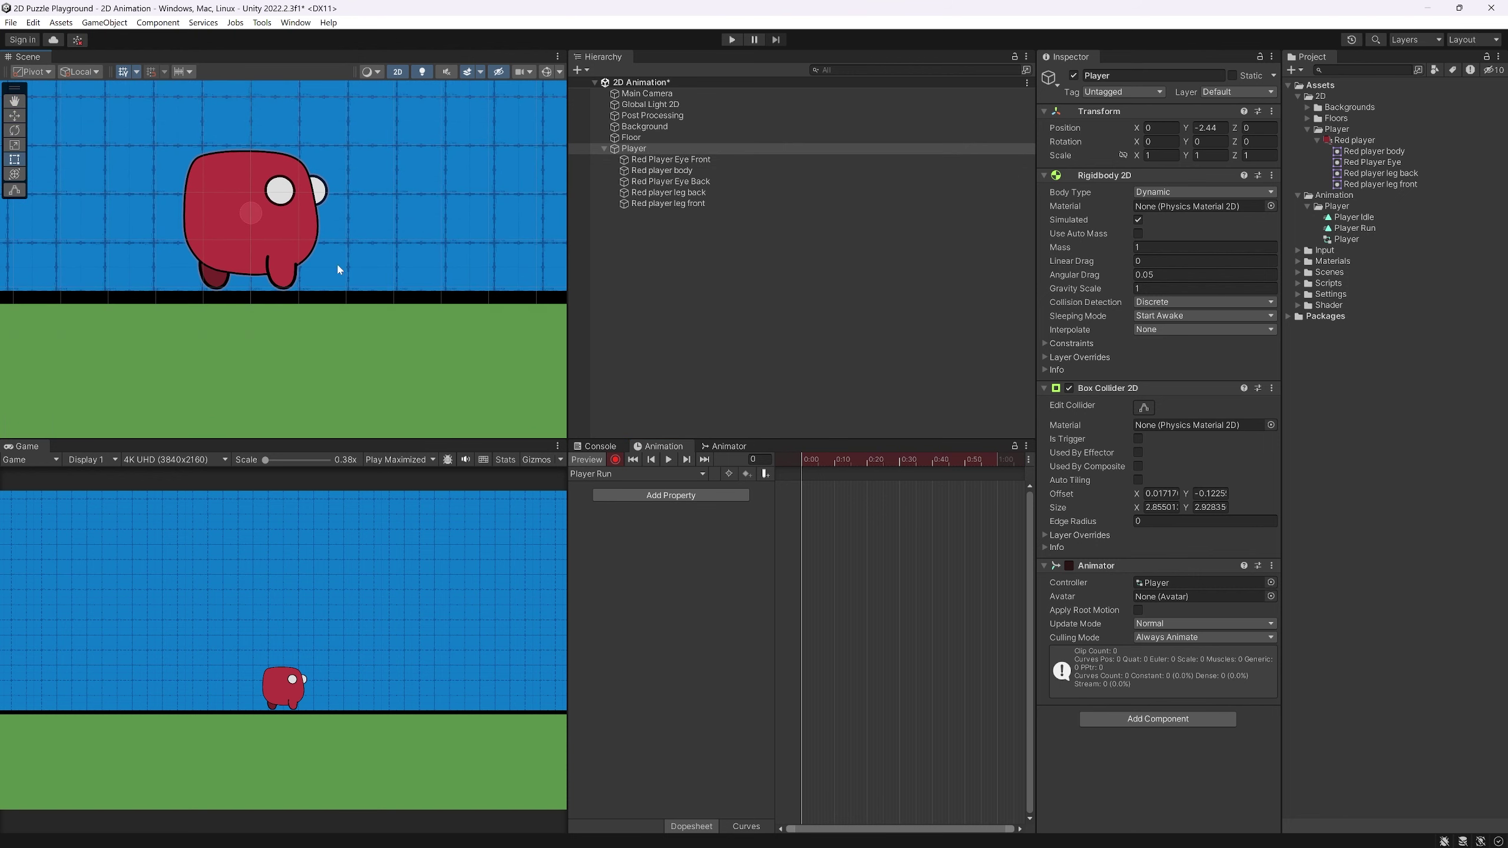
drag(803, 462, 852, 473)
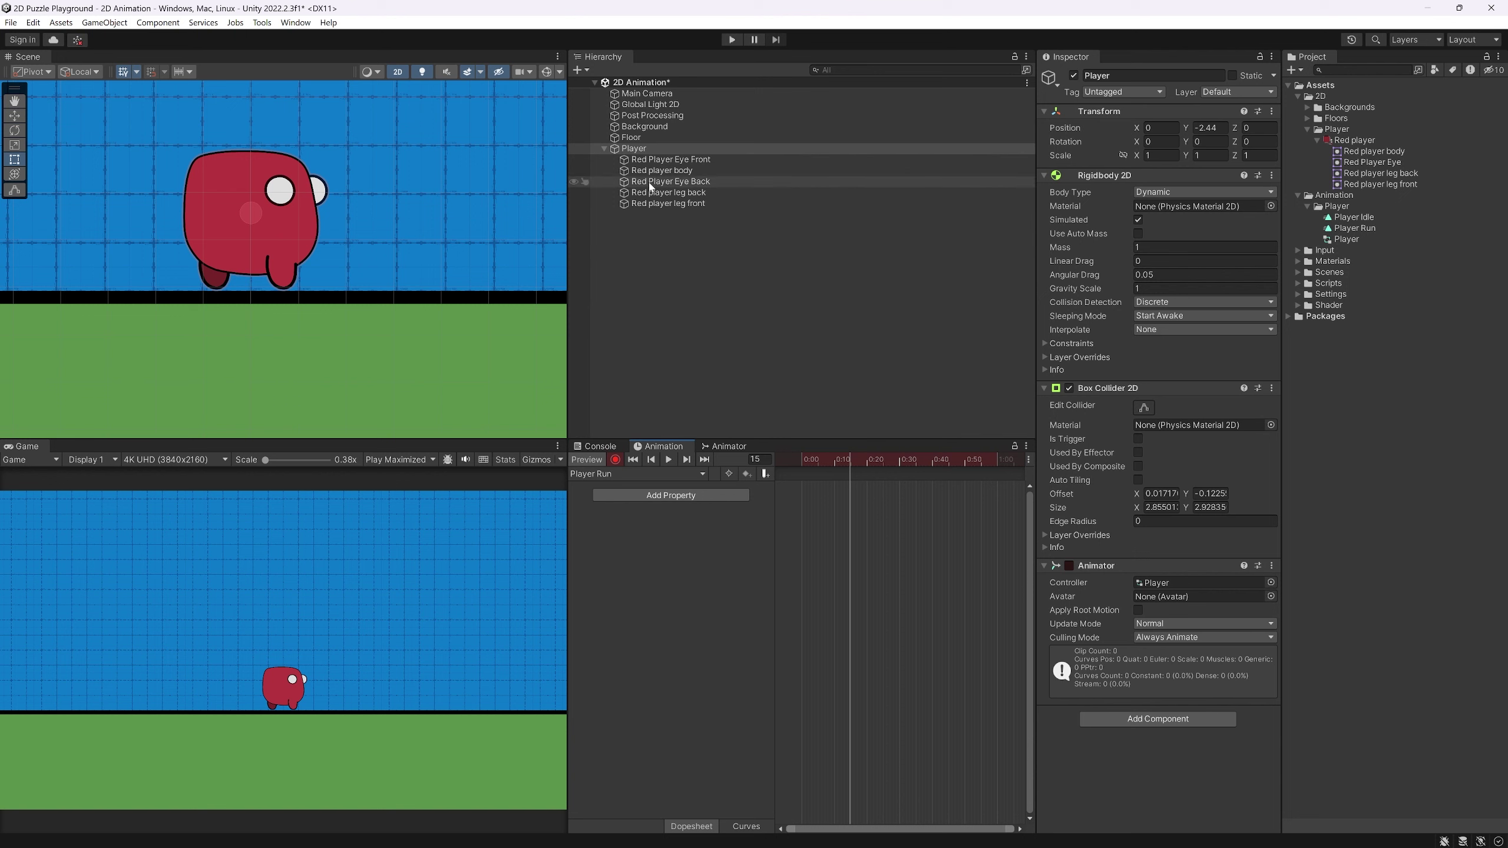
click(656, 204)
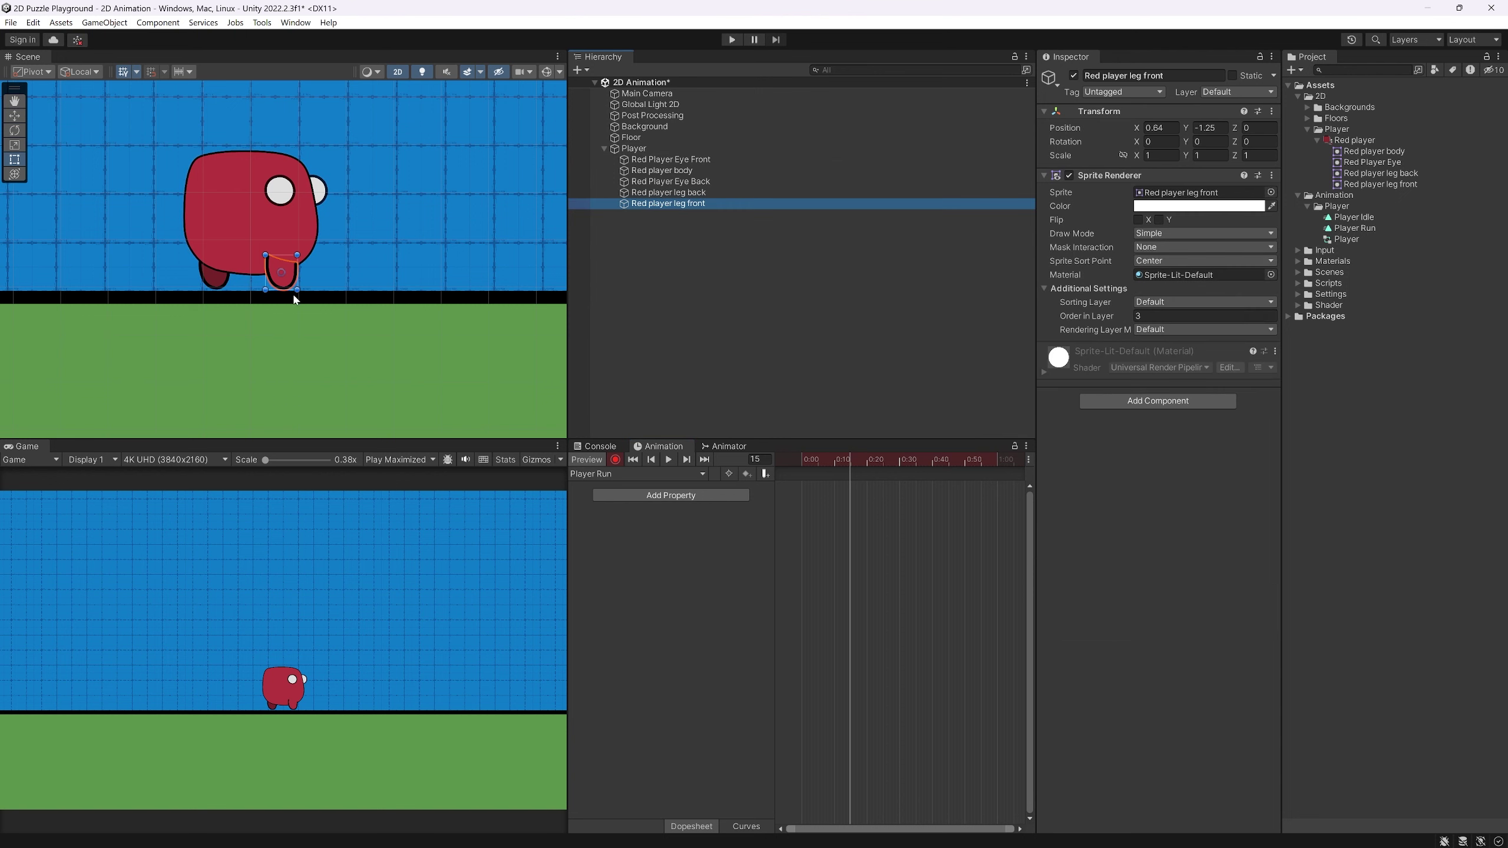
key(w)
drag(342, 277, 275, 287)
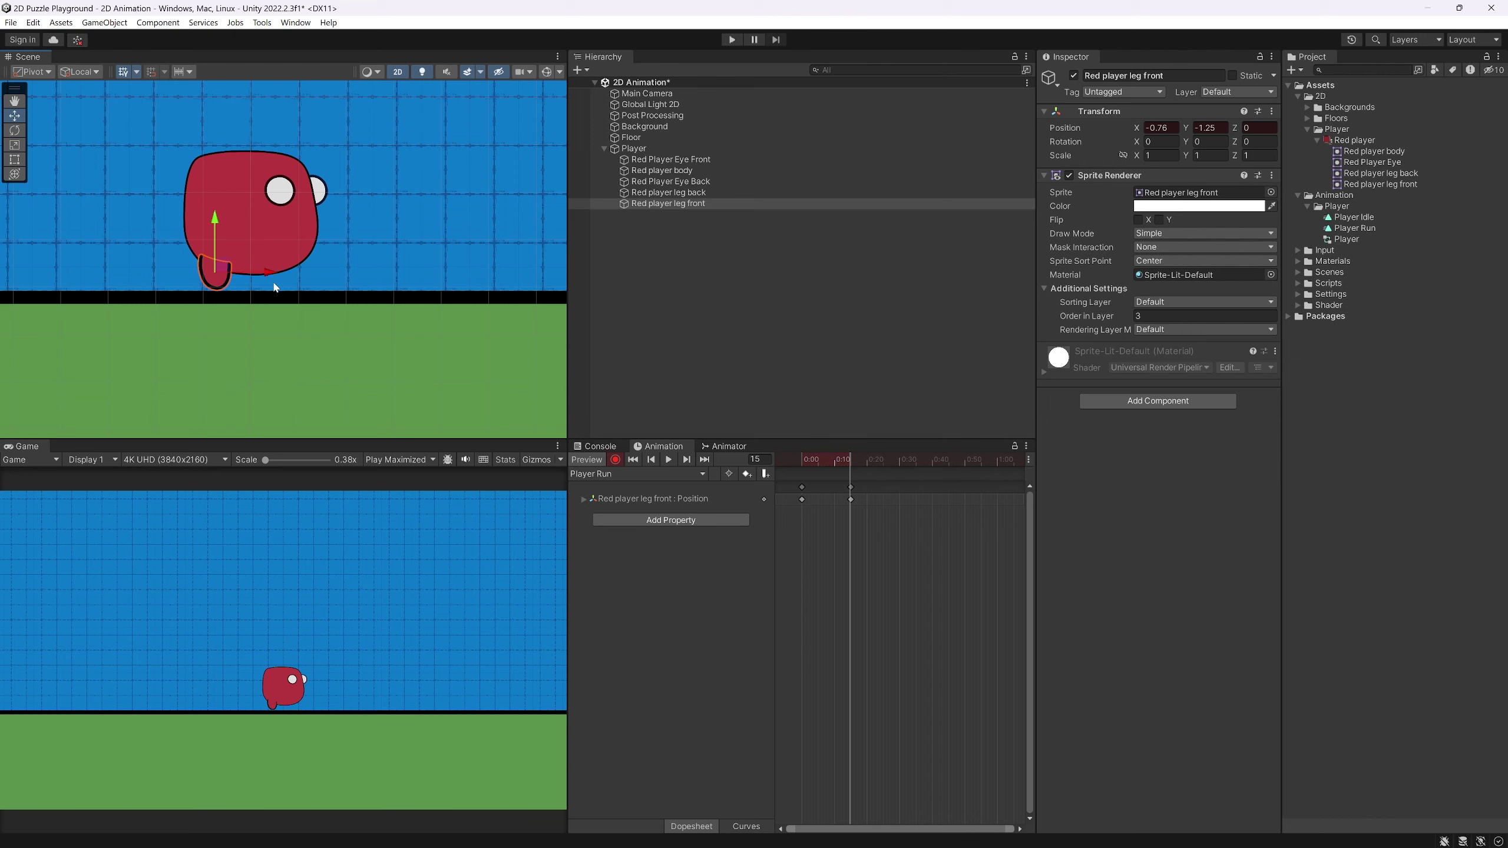
Copy the front leg's frame 0 position key to frame 30 and raise the leg to Y -0.71 at frame 25
drag(847, 462, 900, 464)
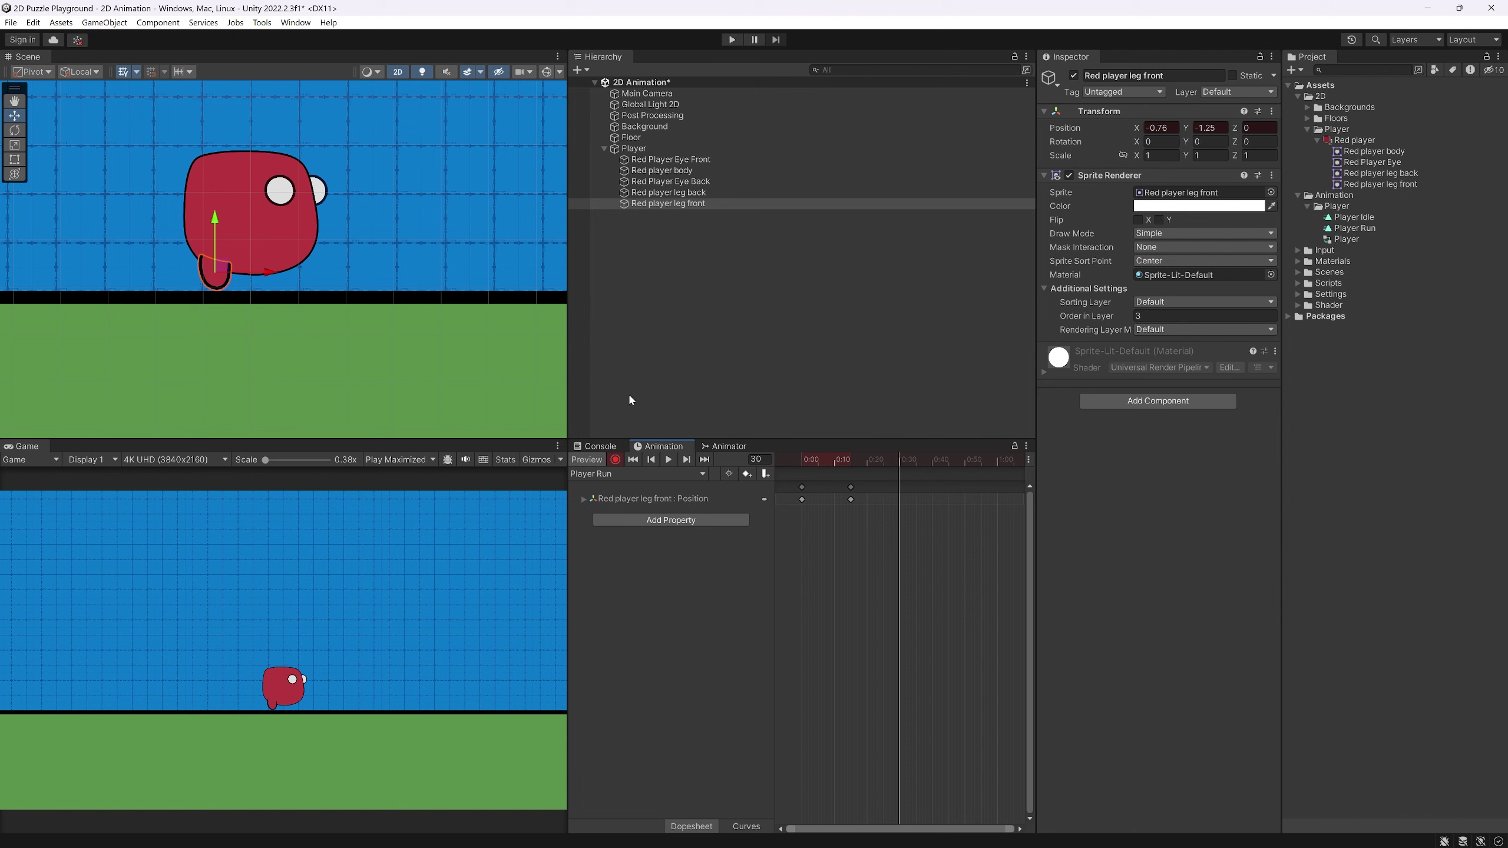
click(802, 499)
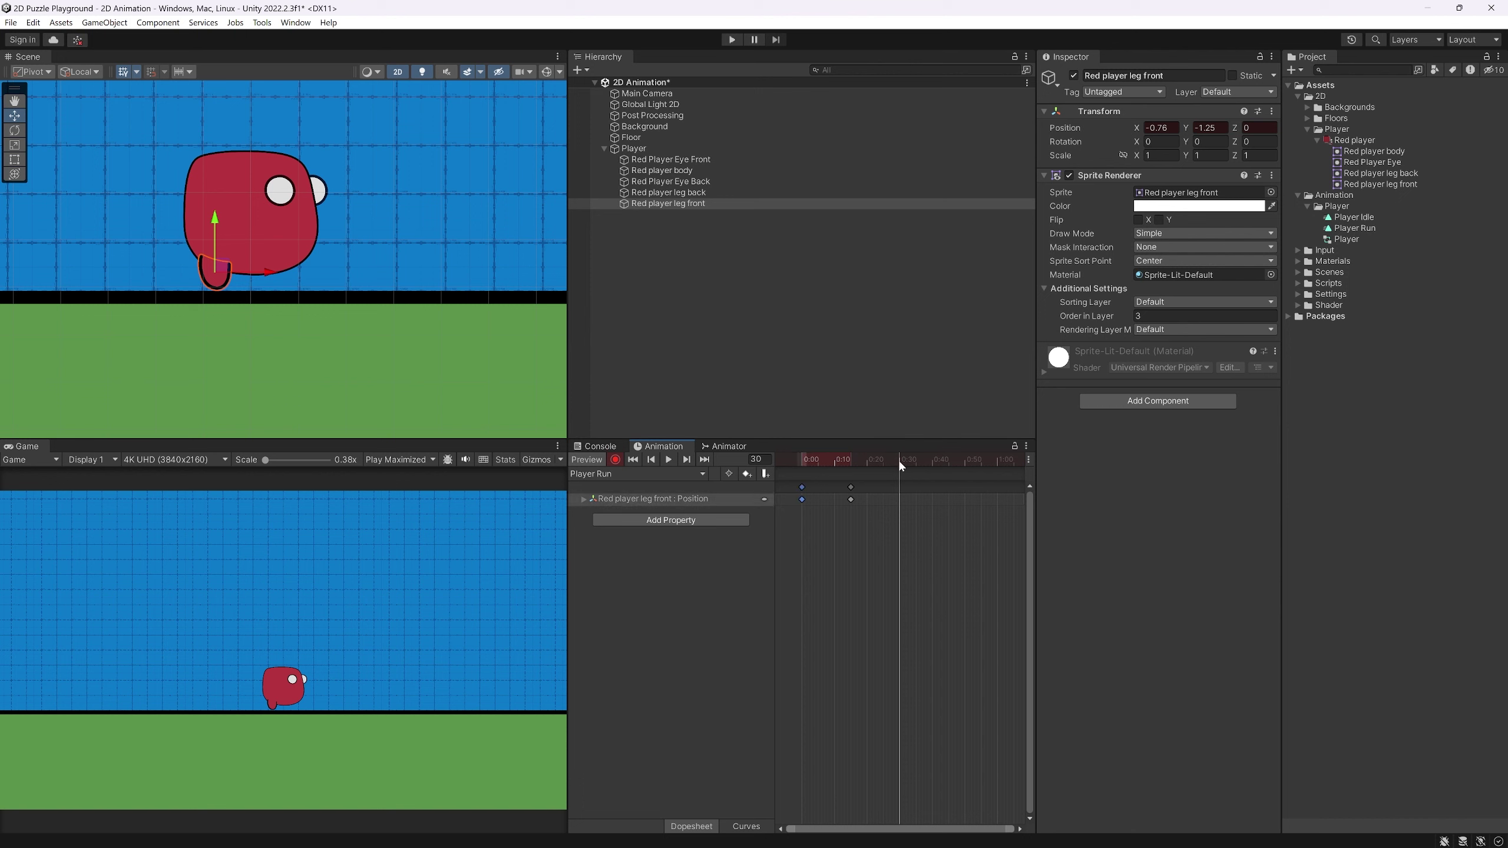
key(ctrl+v)
mouse_move(900, 464)
mouse_down()
mouse_move(792, 469)
mouse_move(907, 470)
mouse_move(800, 486)
mouse_move(883, 478)
mouse_up()
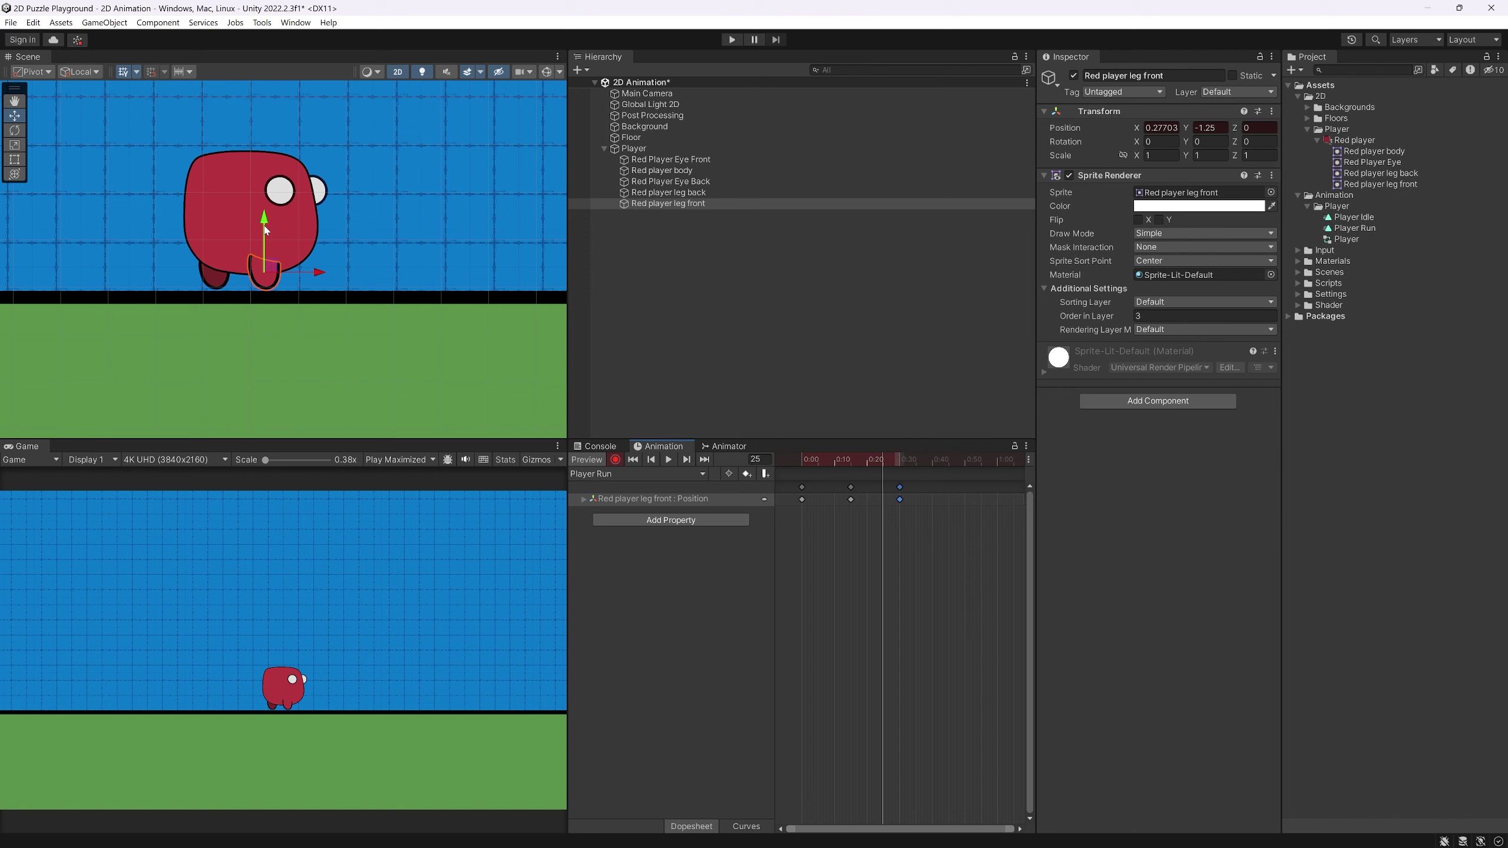
drag(265, 230, 269, 204)
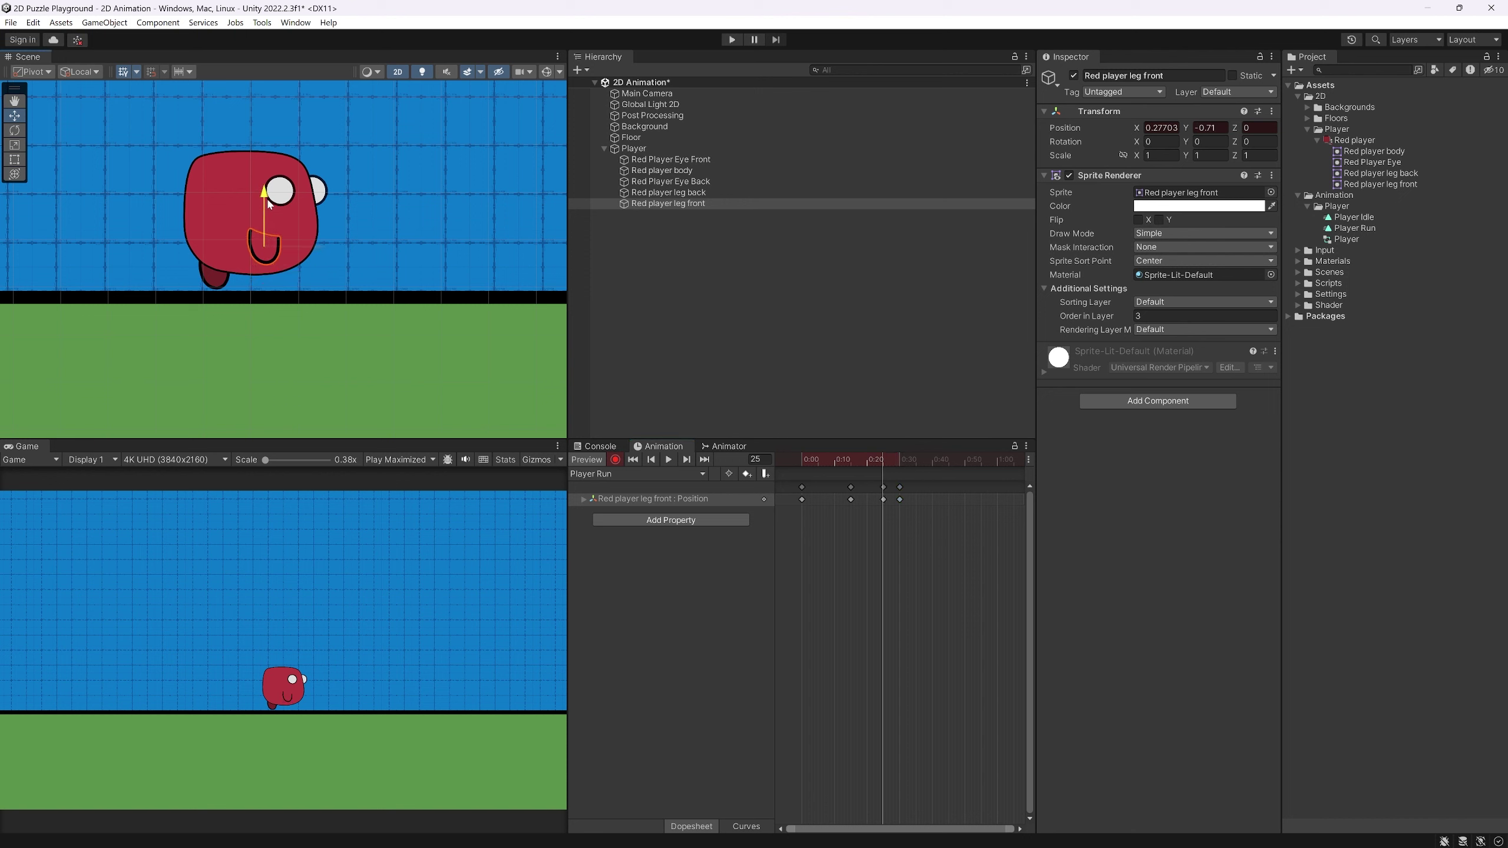
Preview the front leg's motion in the Player Run clip and return to frame 0
drag(881, 462, 898, 451)
key(comma)
key(comma)
key(comma)
key(comma)
key(comma)
key(comma)
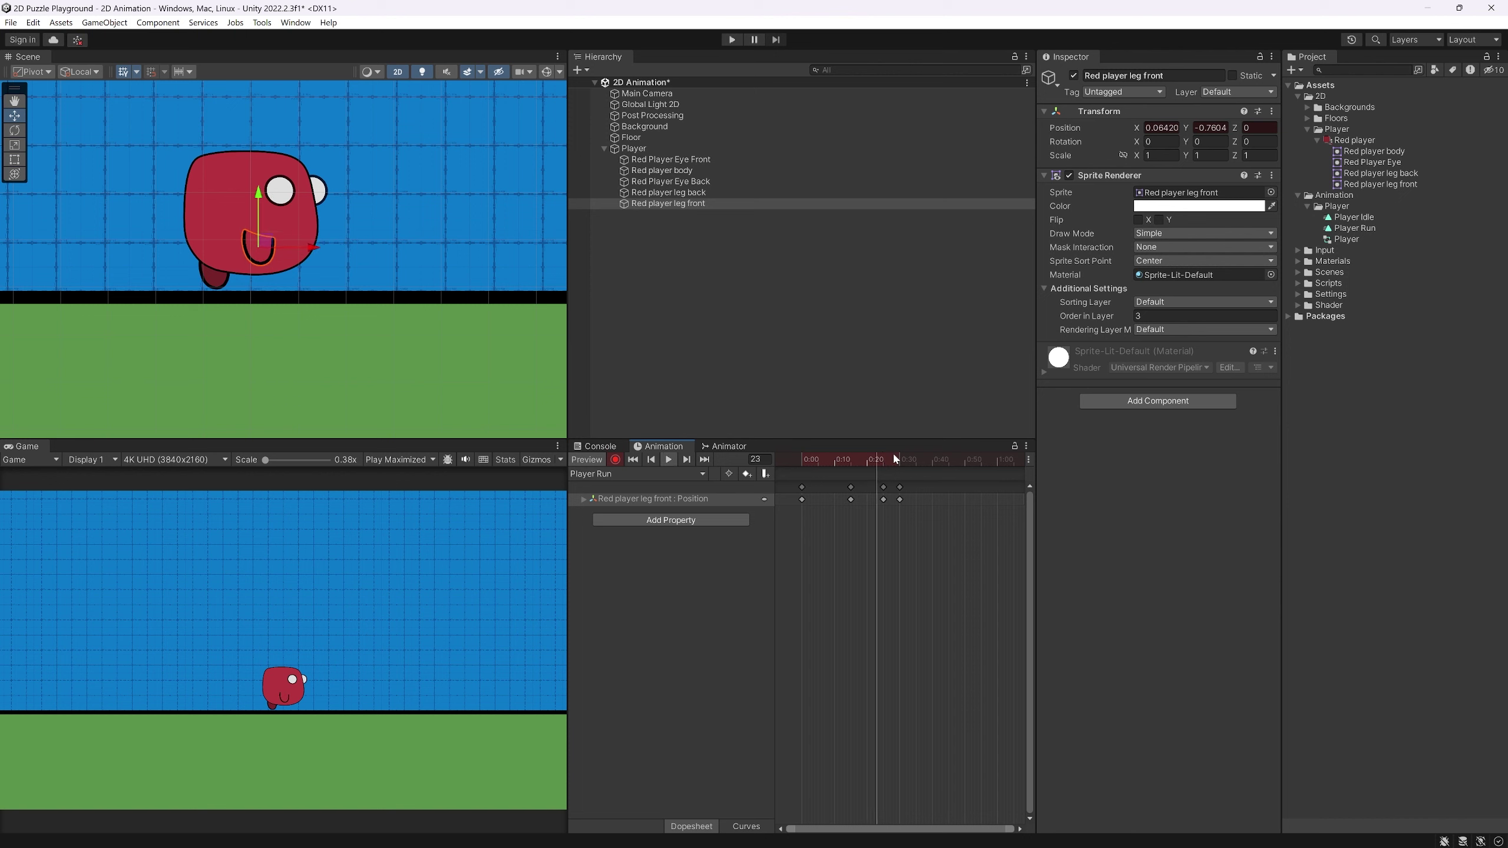
key(comma)
key(comma)
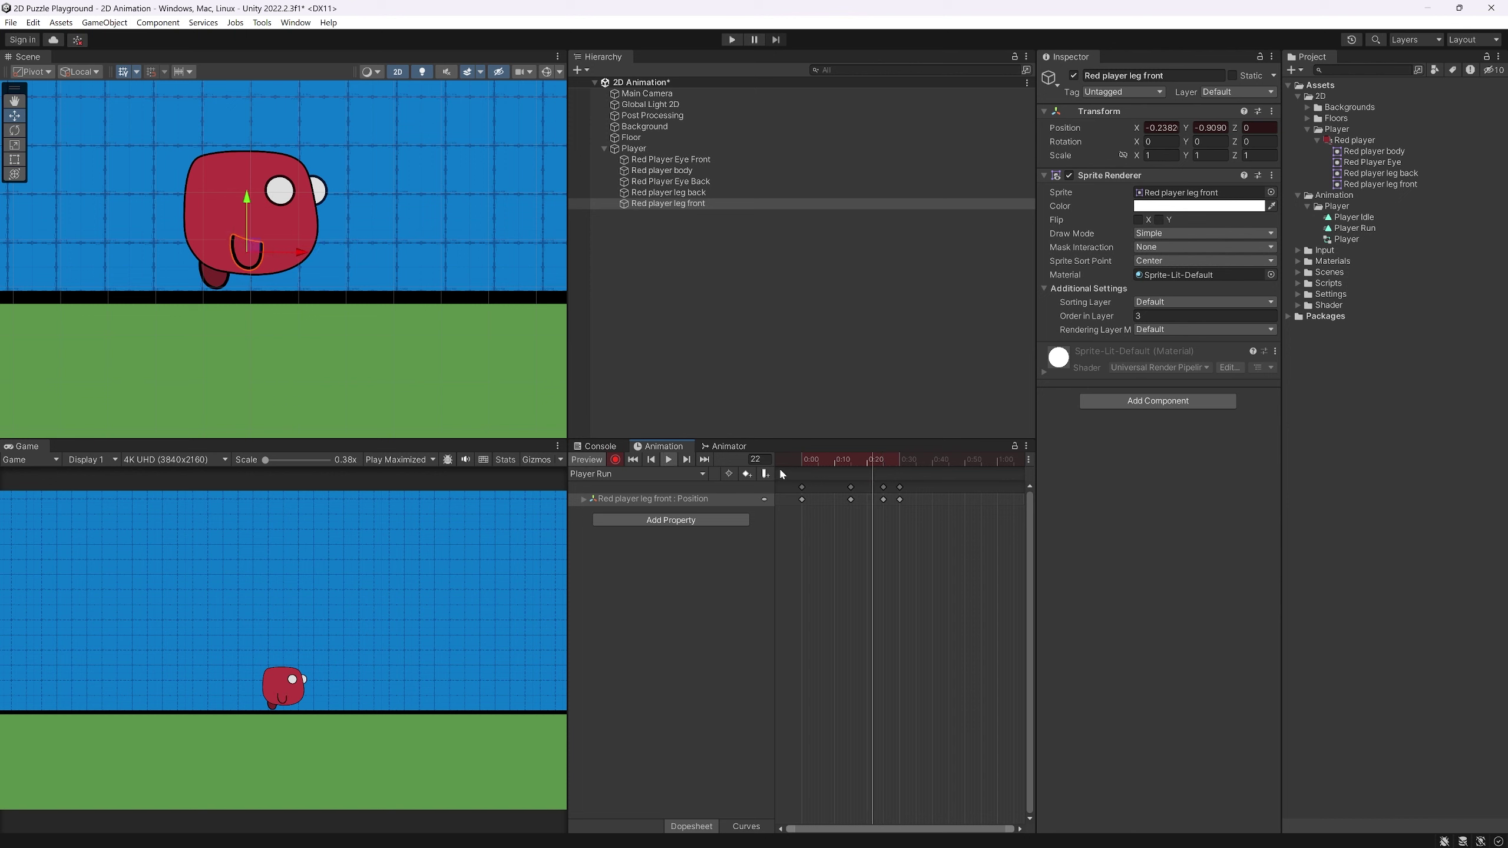
key(comma)
key(comma)
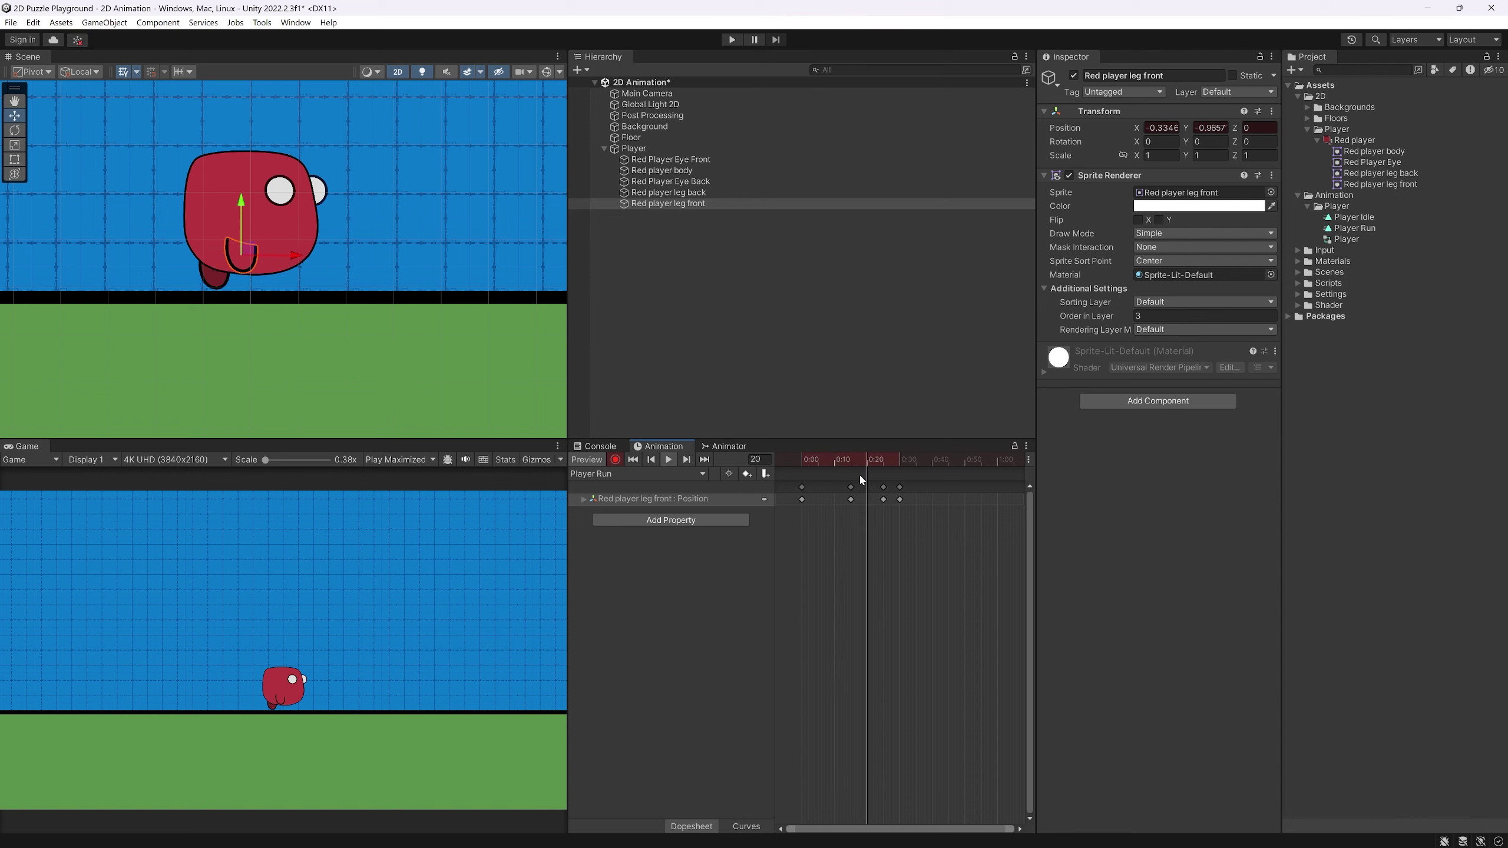
drag(870, 460, 721, 462)
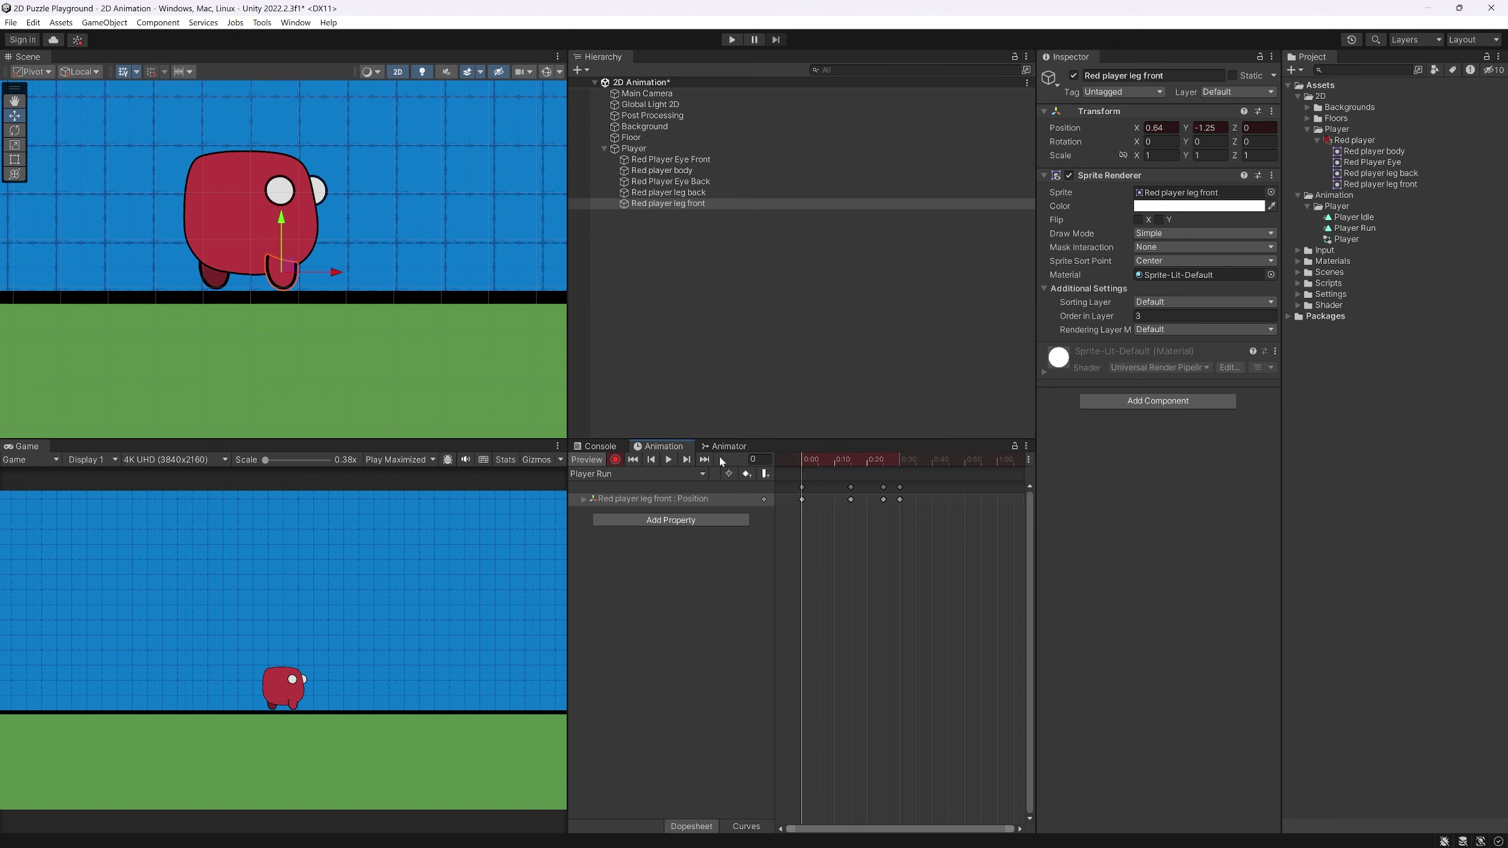
Key the back leg moved forward to X 0.69 at frame 15 and raised to Y -0.79 at frame 8
click(691, 192)
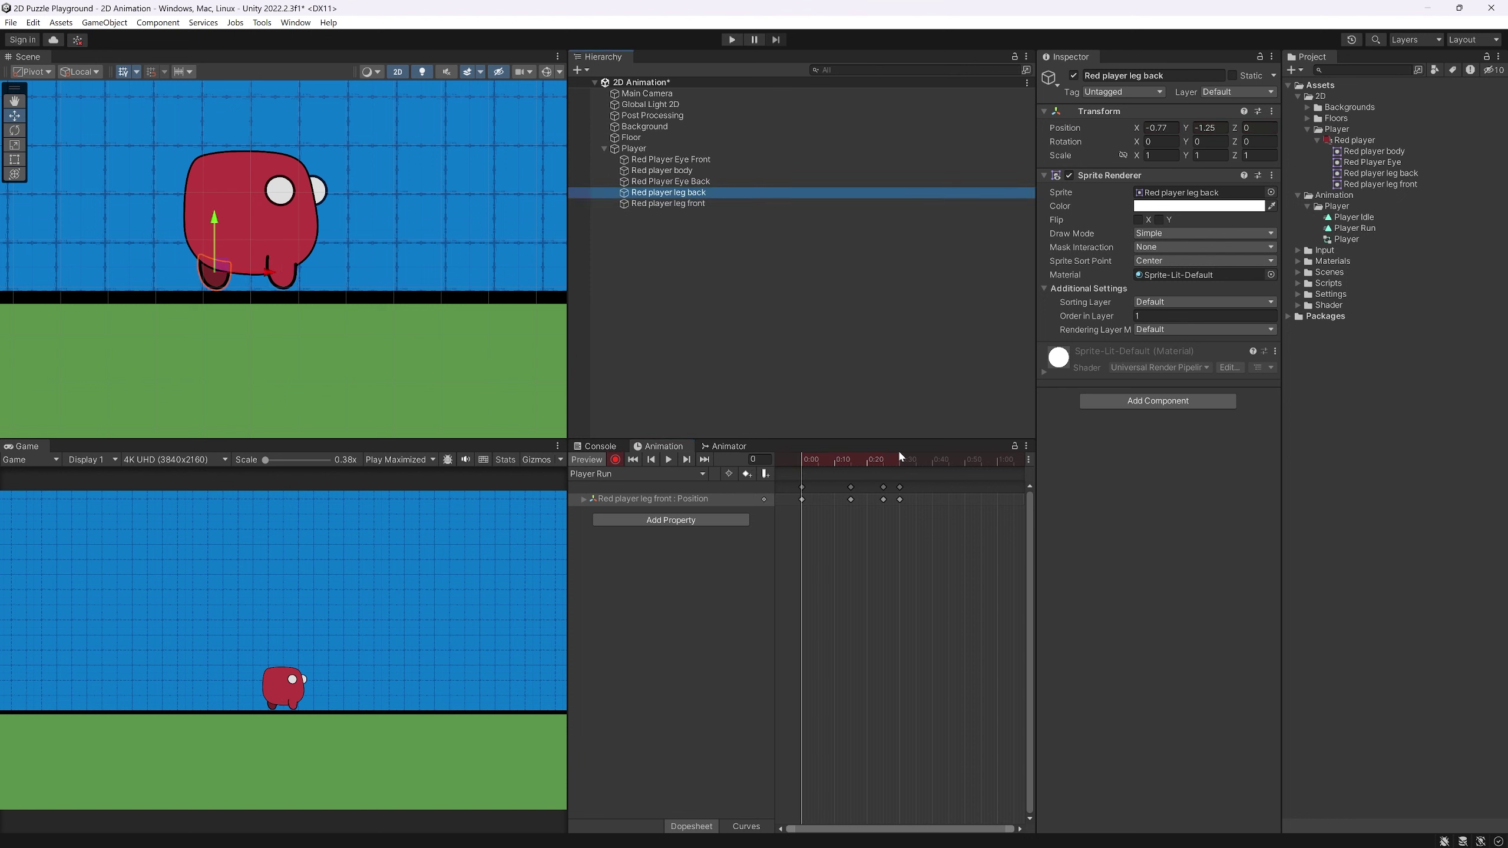
click(849, 456)
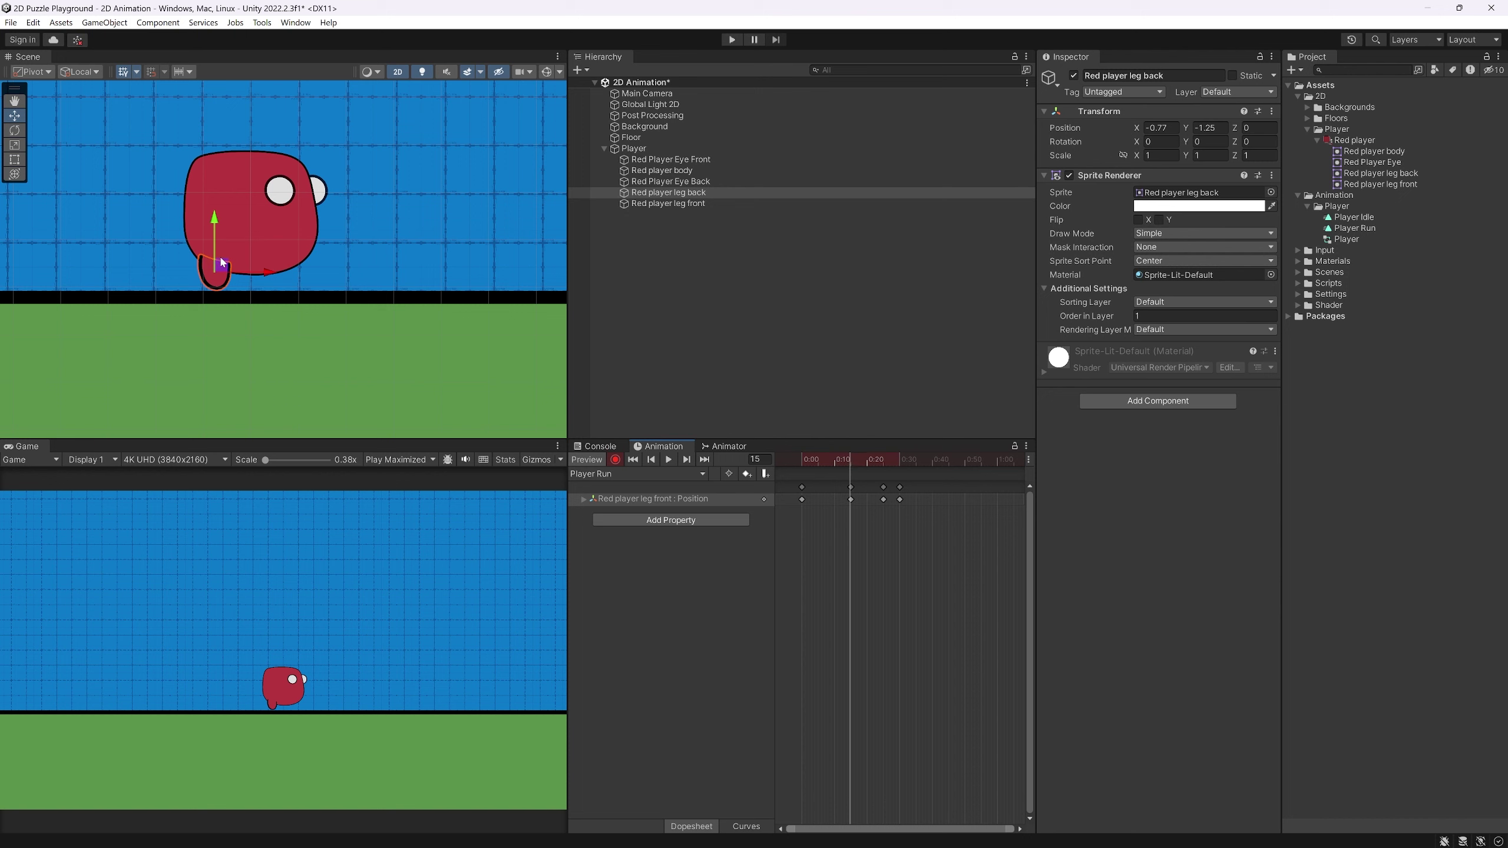
drag(221, 263, 331, 277)
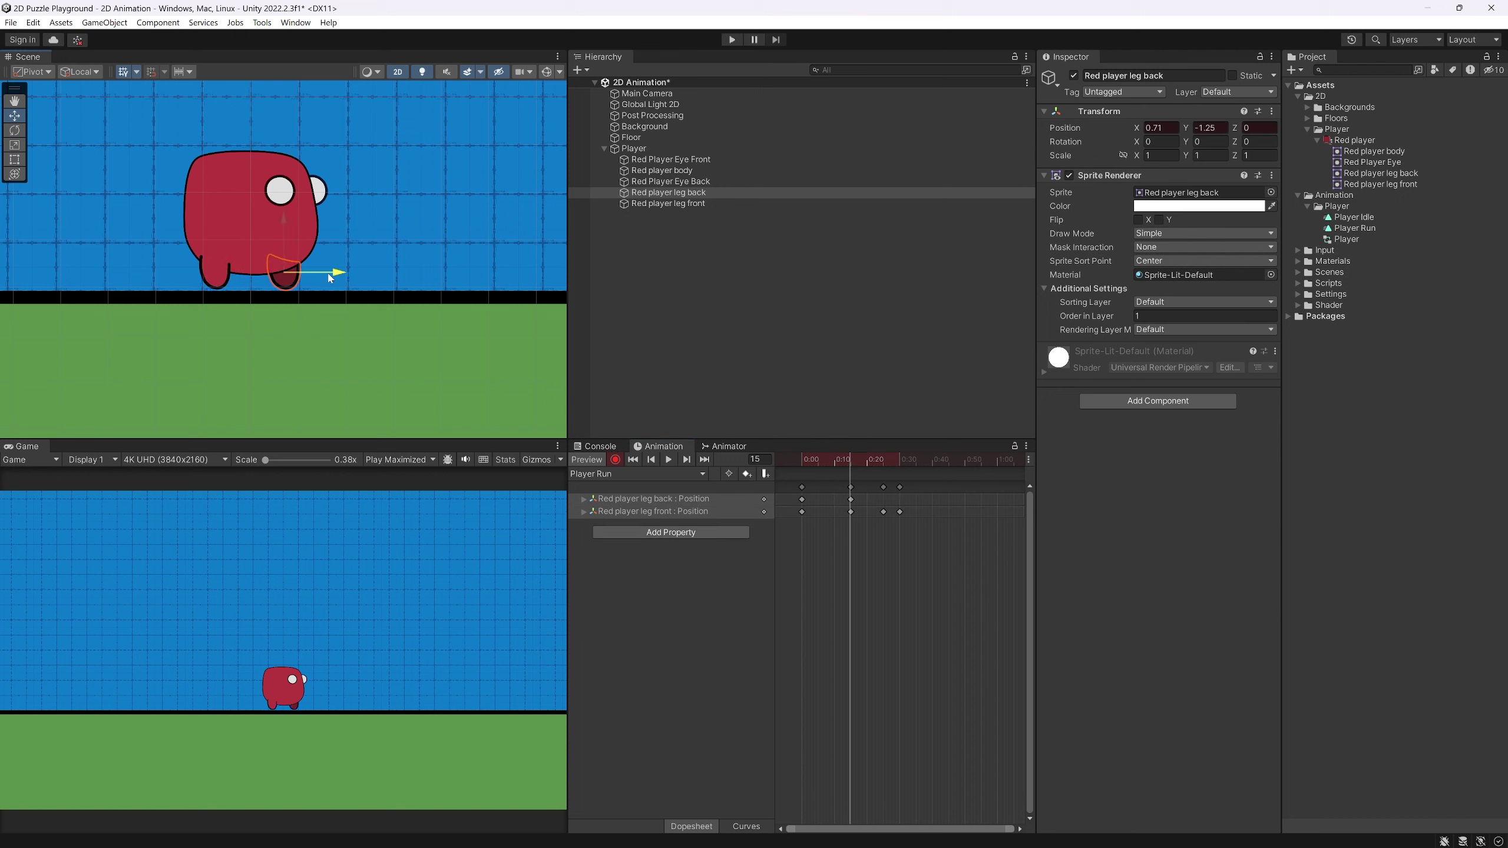
drag(842, 460, 828, 465)
drag(253, 221, 256, 199)
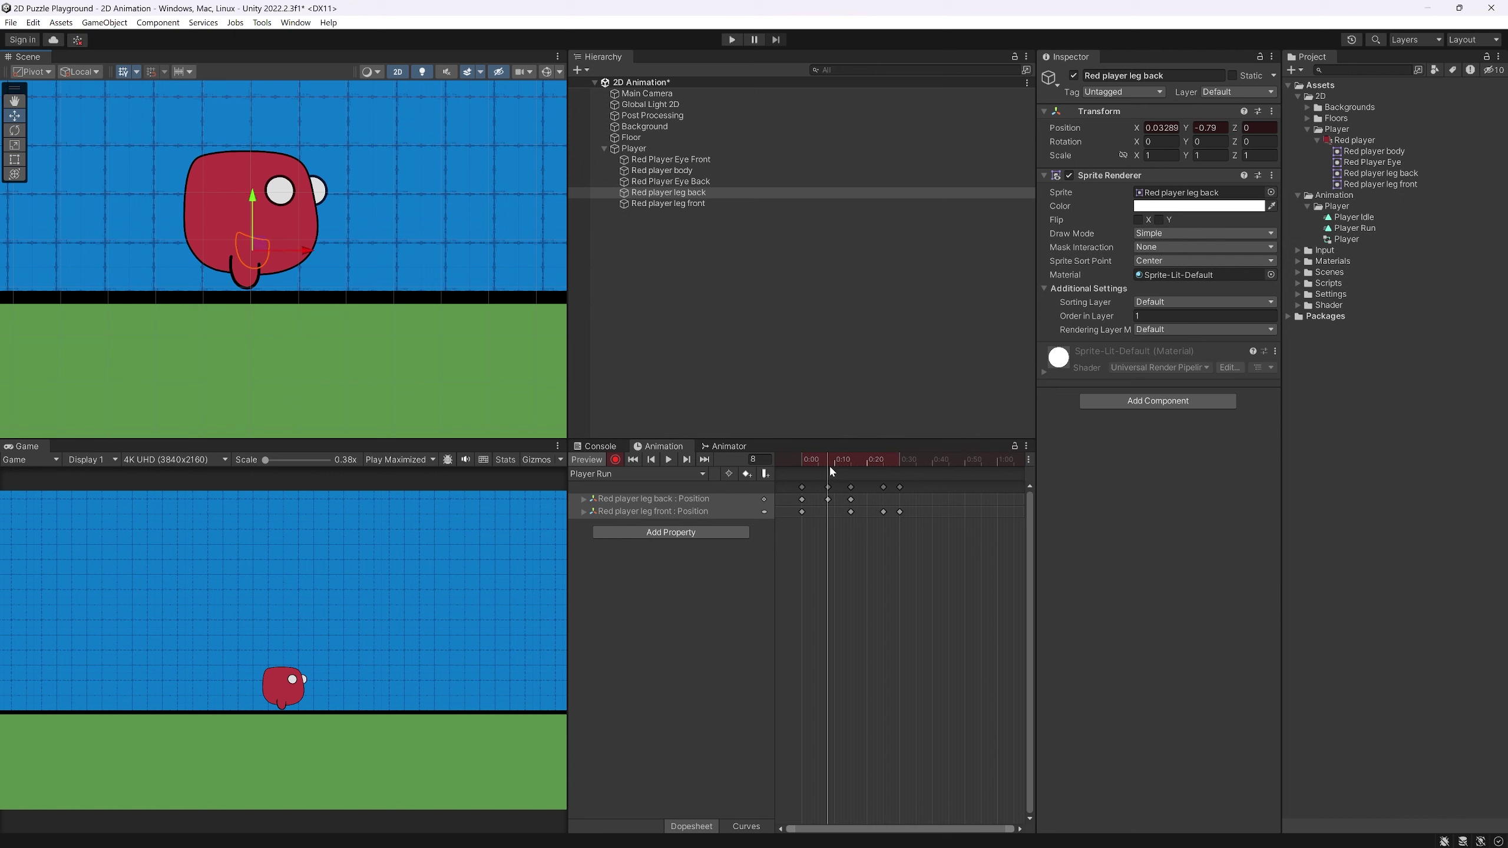
Copy the back leg's frame 0 position key to frame 30
drag(831, 469, 883, 463)
click(802, 498)
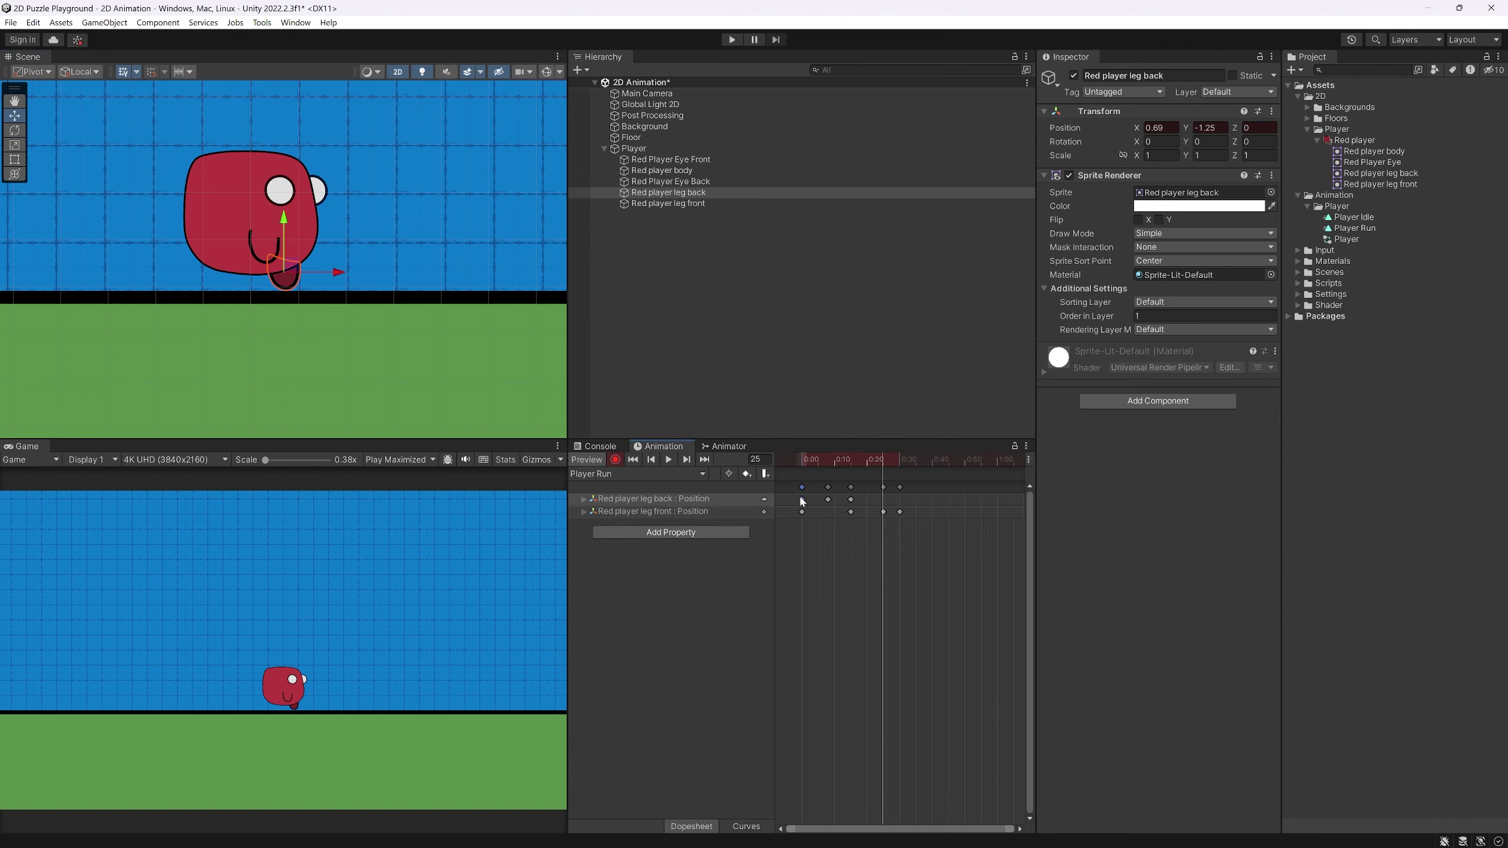
click(899, 463)
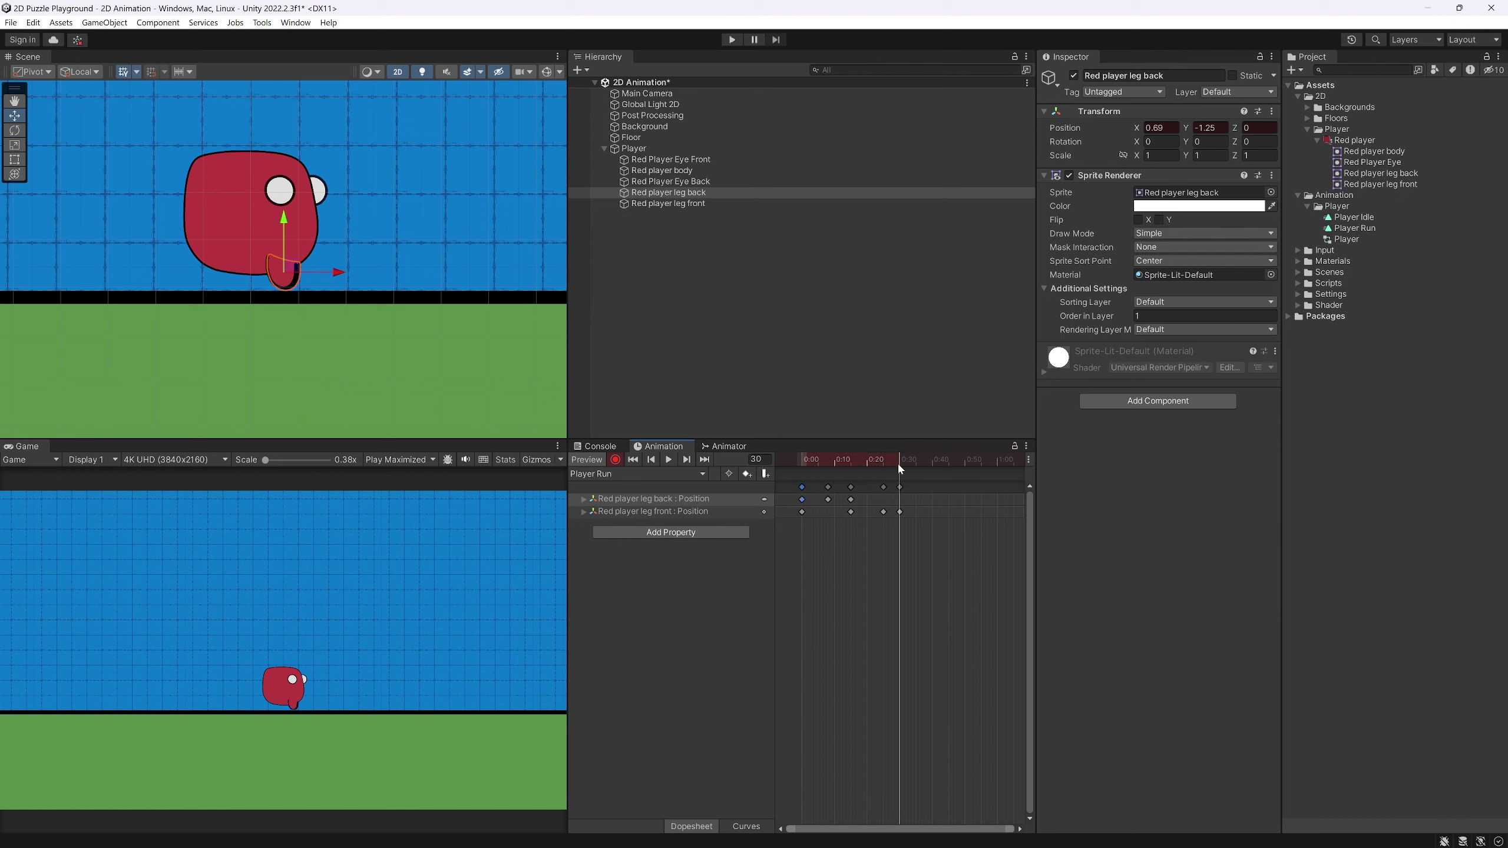
key(ctrl+c)
key(ctrl+v)
Preview both legs' motion in the Player Run clip and return to frame 0
drag(897, 462, 777, 464)
key(comma)
key(comma)
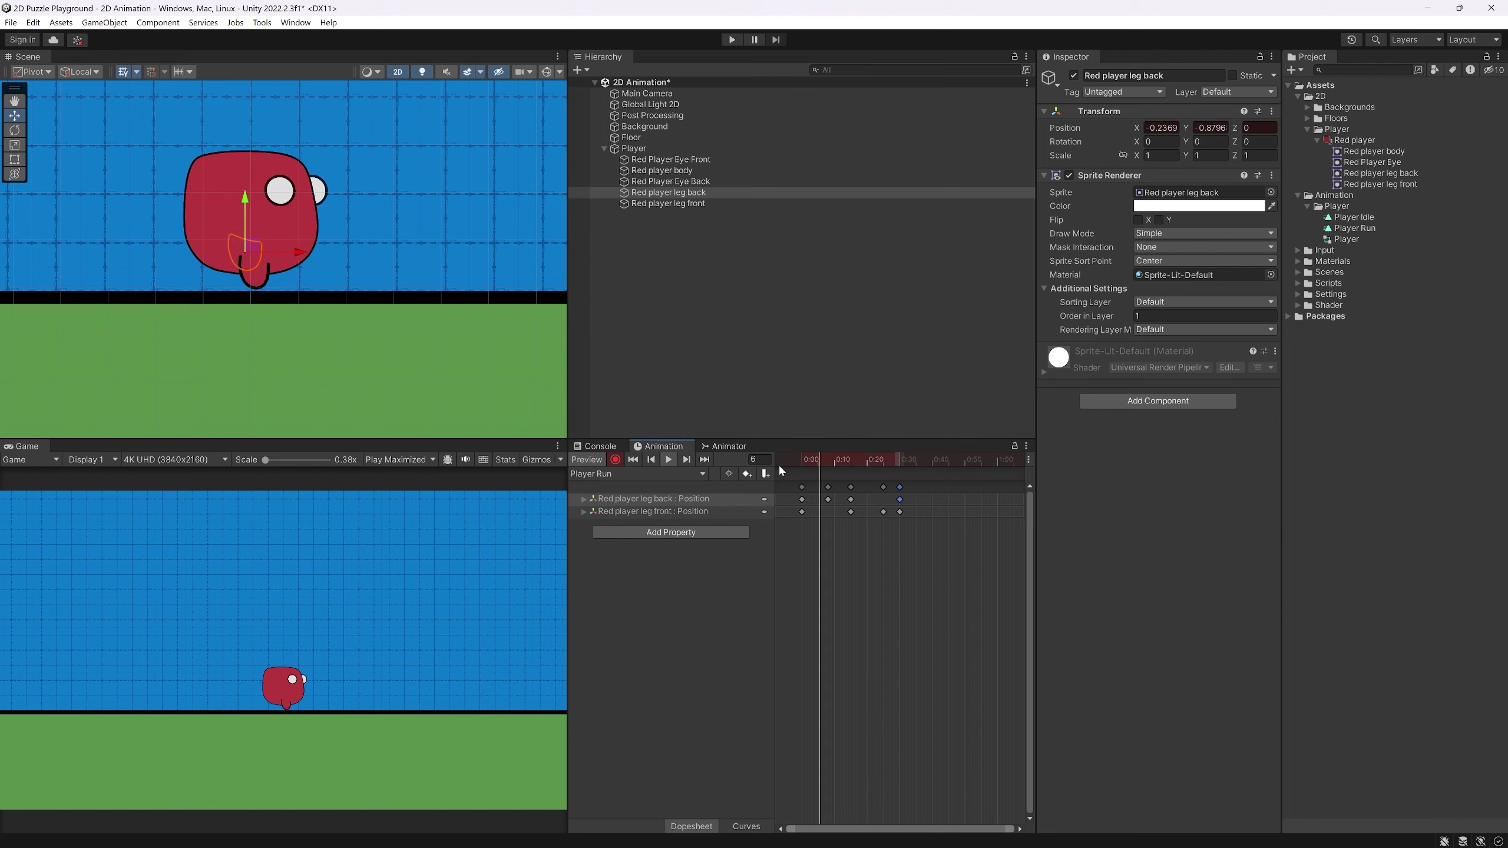
key(comma)
key(comma)
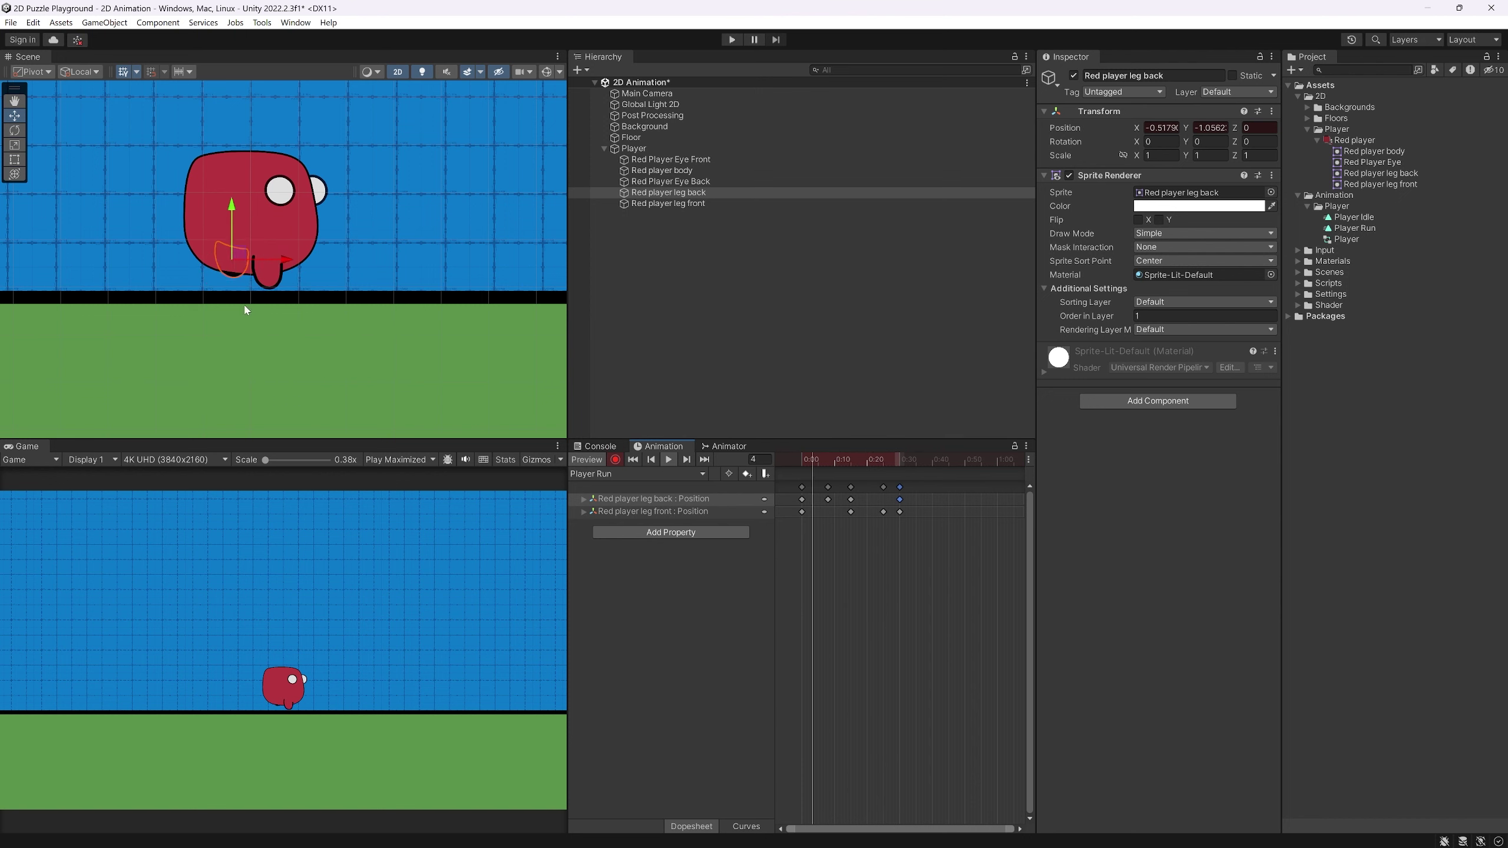
key(comma)
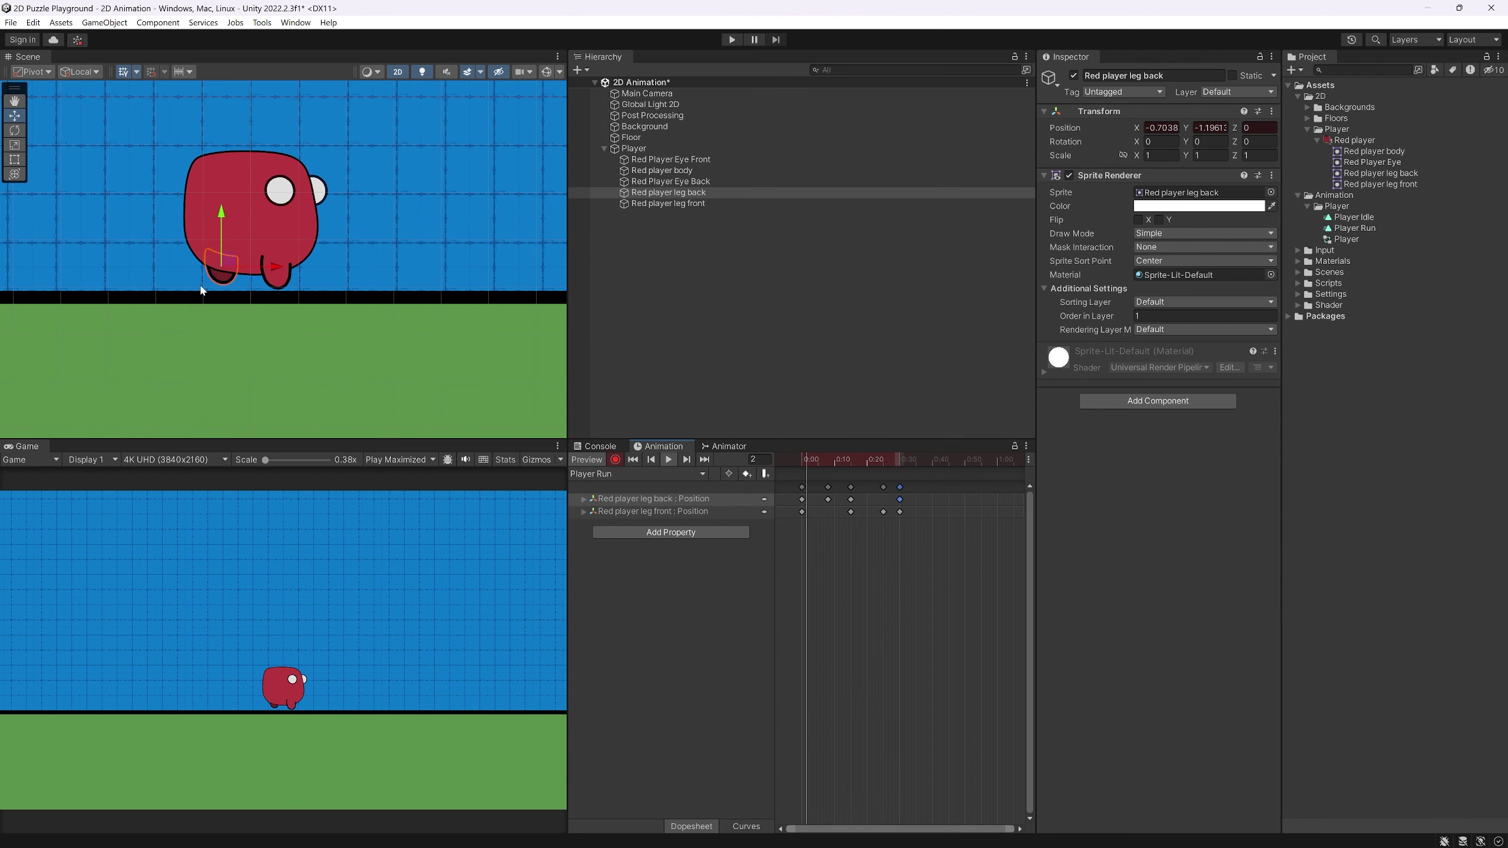
key(space)
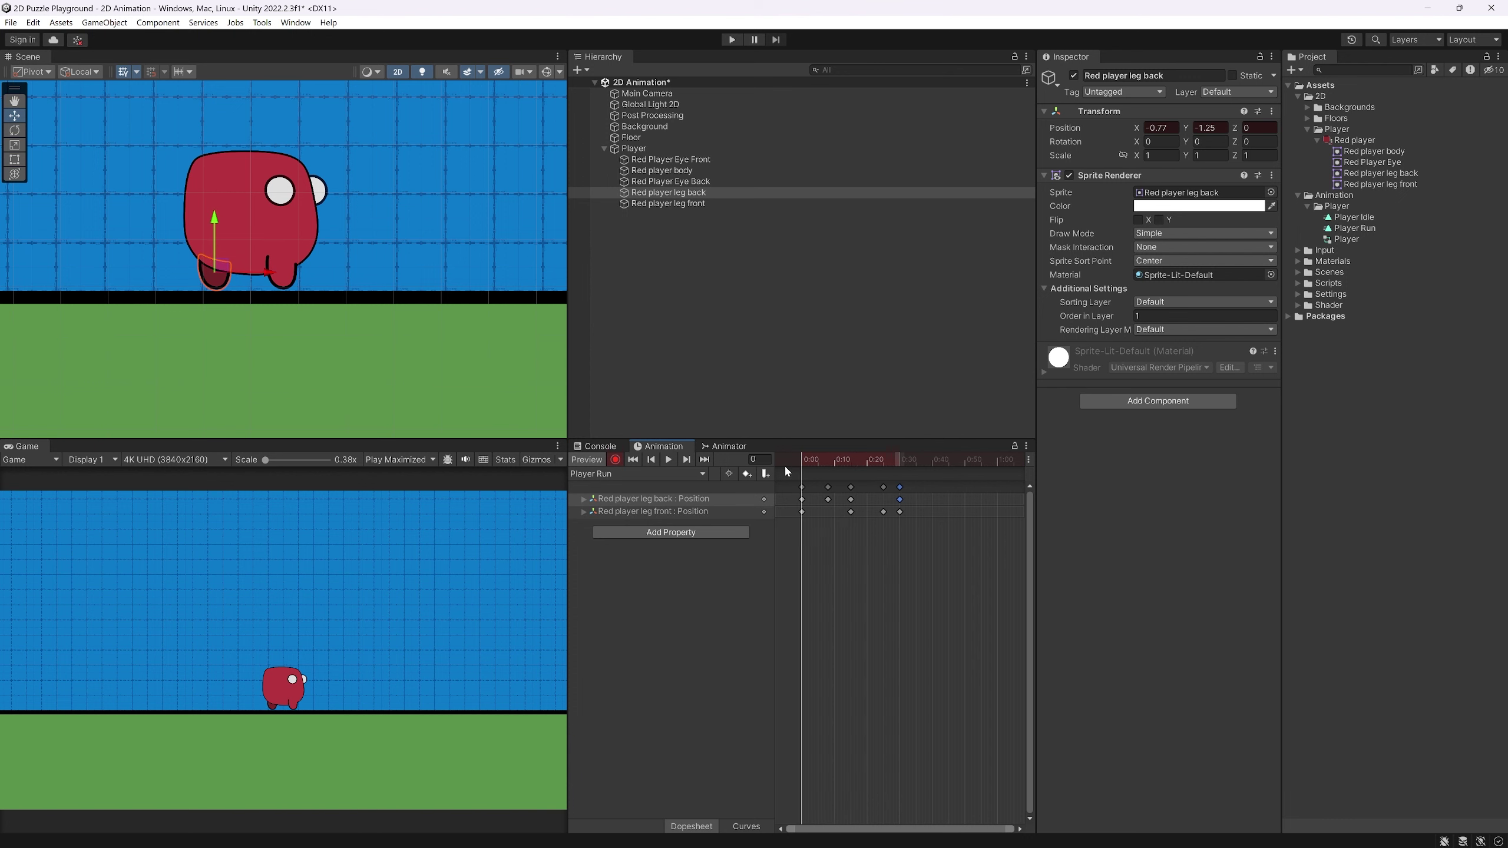
Key the player body raised to Y 0.14 at frame 8 and lowered to Y -0.12 at frame 15
click(664, 170)
mouse_move(803, 458)
mouse_down()
mouse_move(848, 458)
mouse_move(788, 446)
mouse_move(828, 454)
mouse_up()
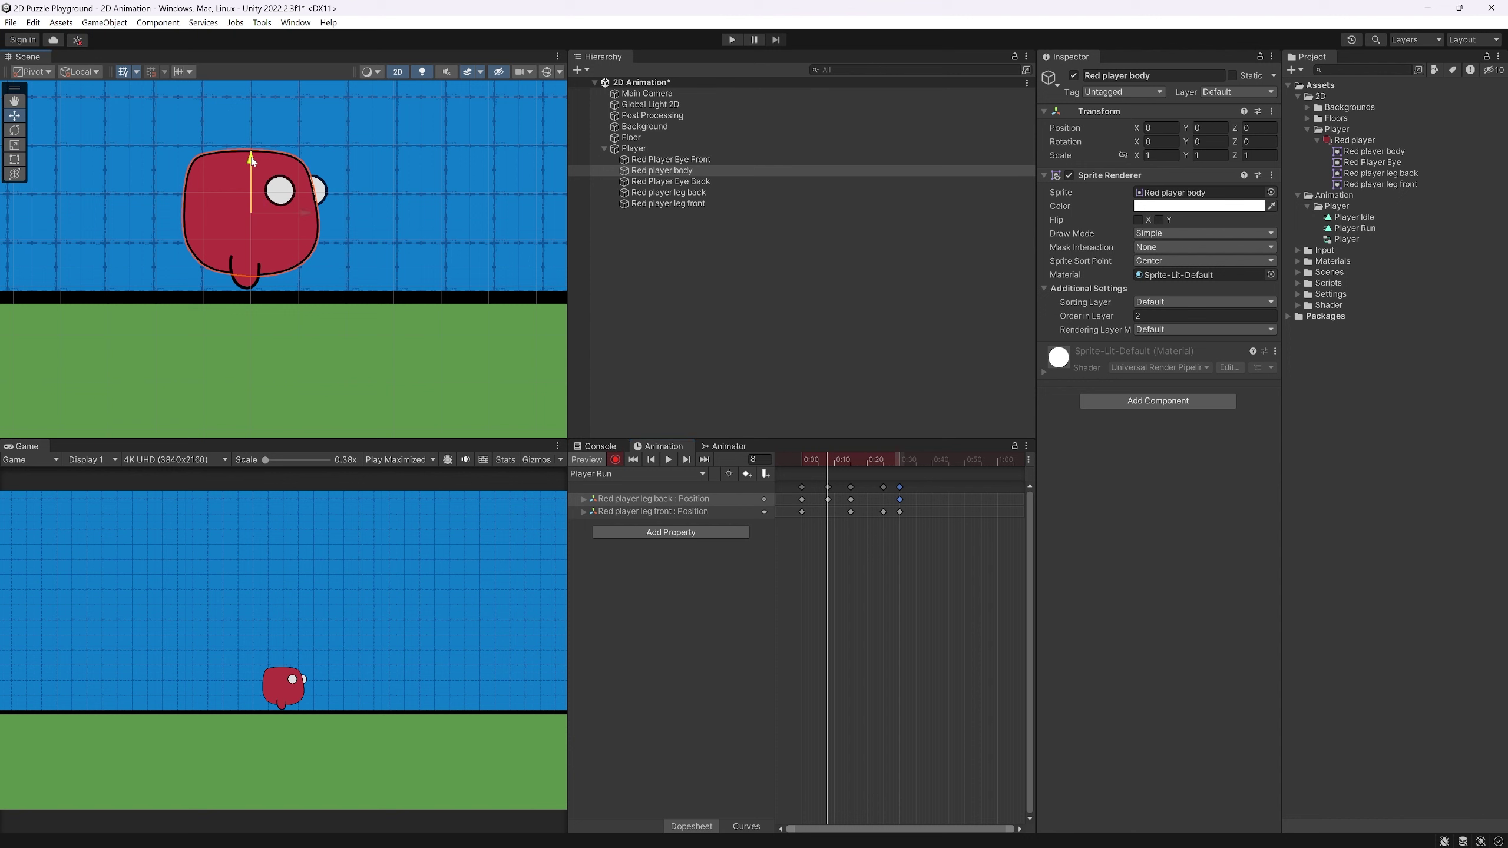
drag(251, 159, 255, 152)
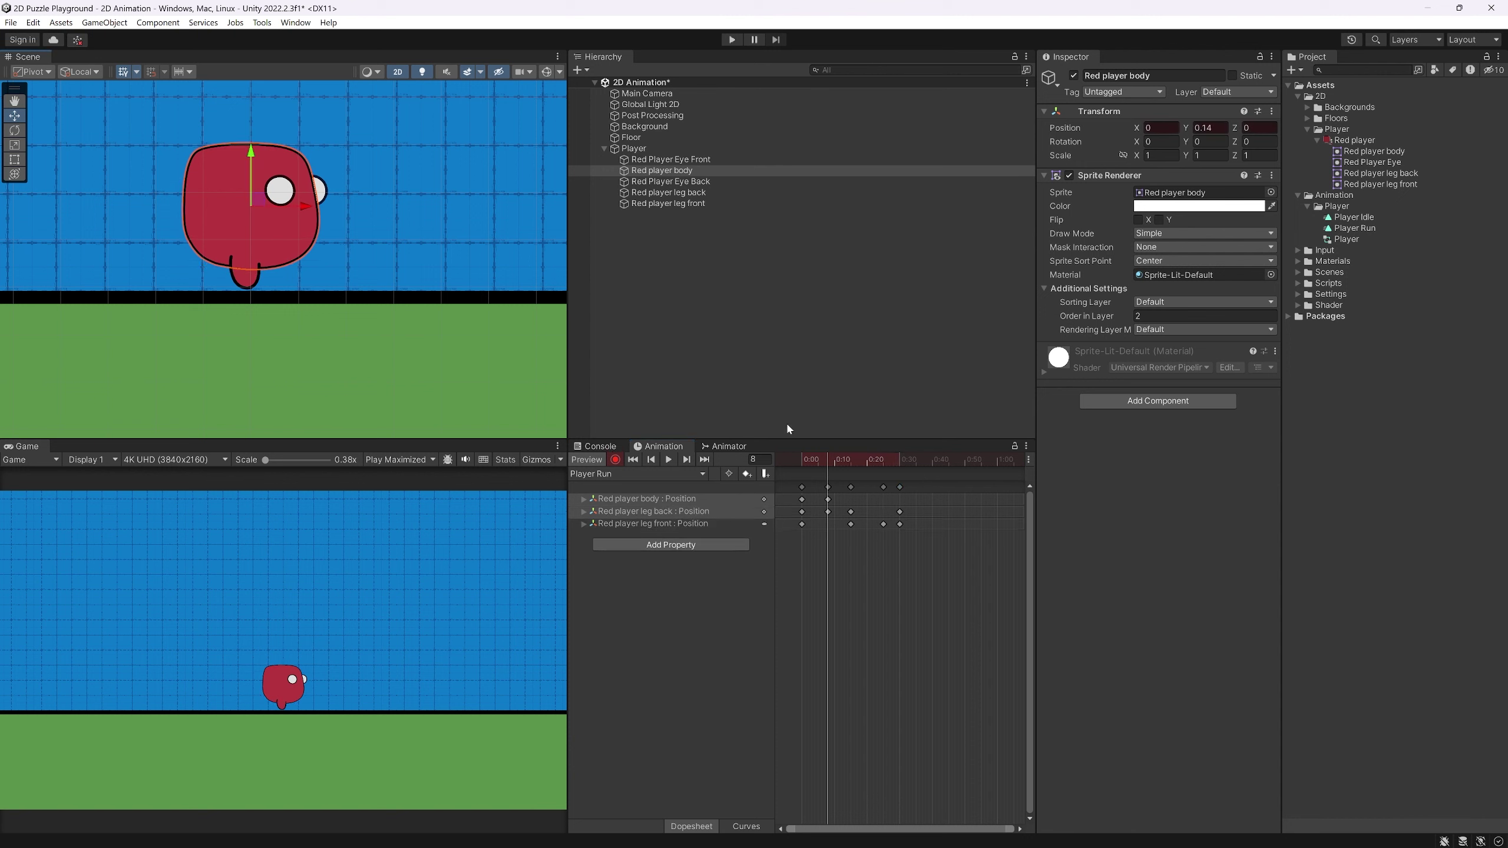
drag(833, 461, 850, 462)
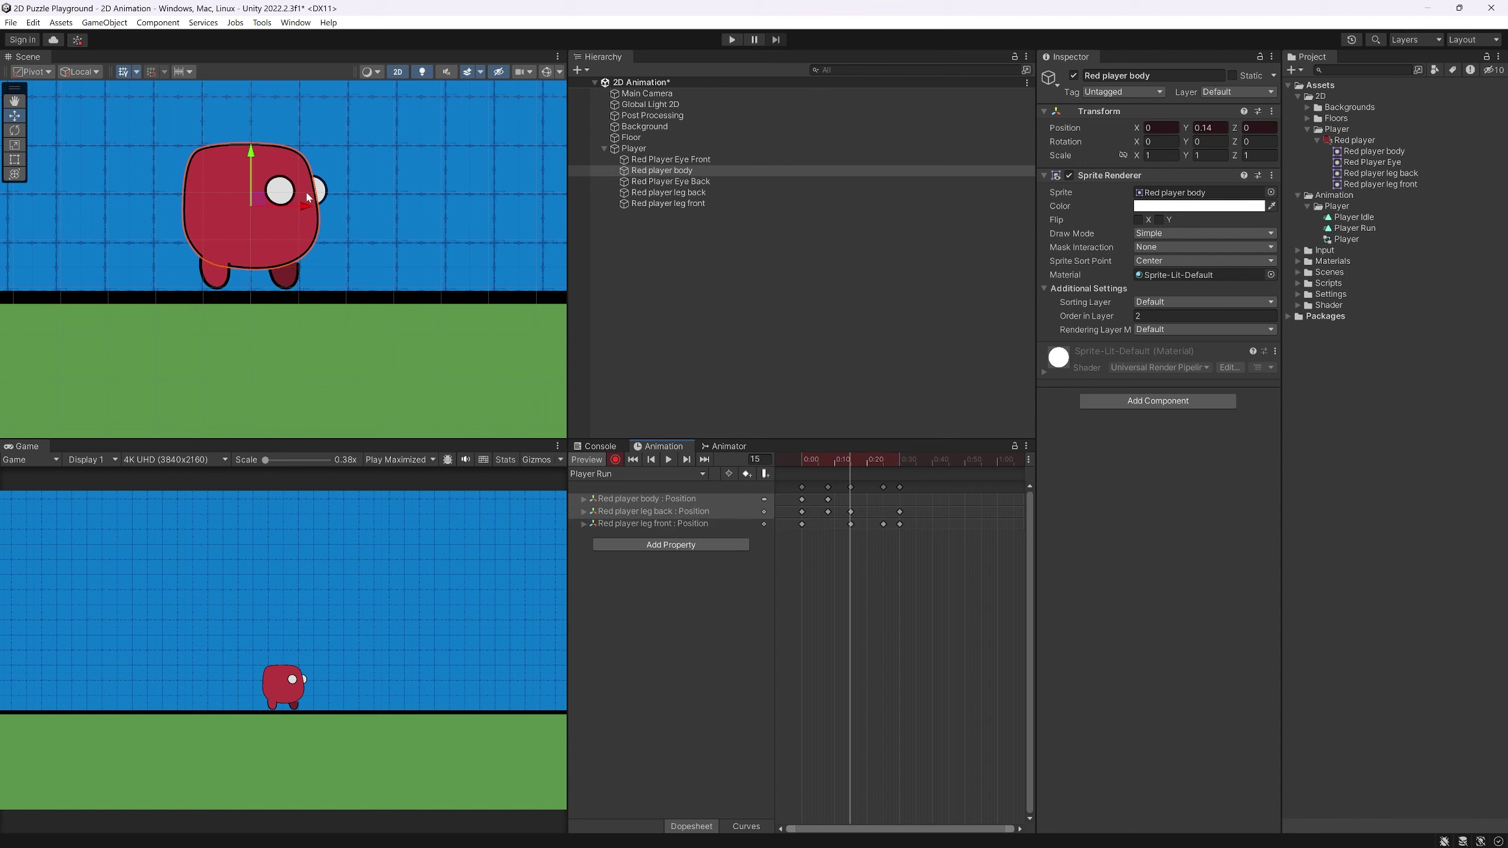
drag(251, 185, 251, 197)
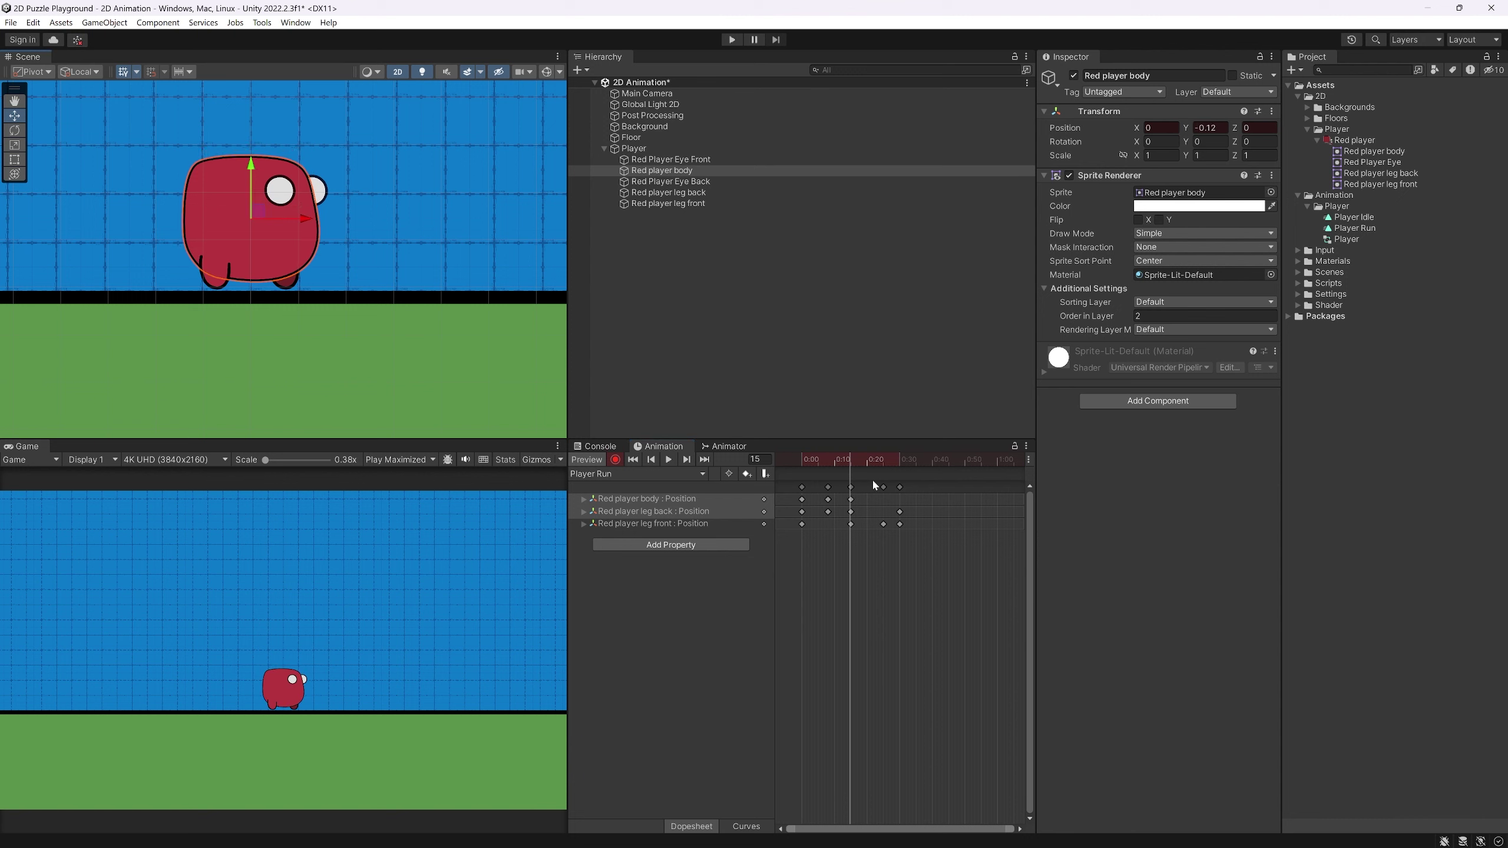
Copy the body's position keys from frame 8 to 25 and frame 0 to 30, and preview the motion
click(828, 499)
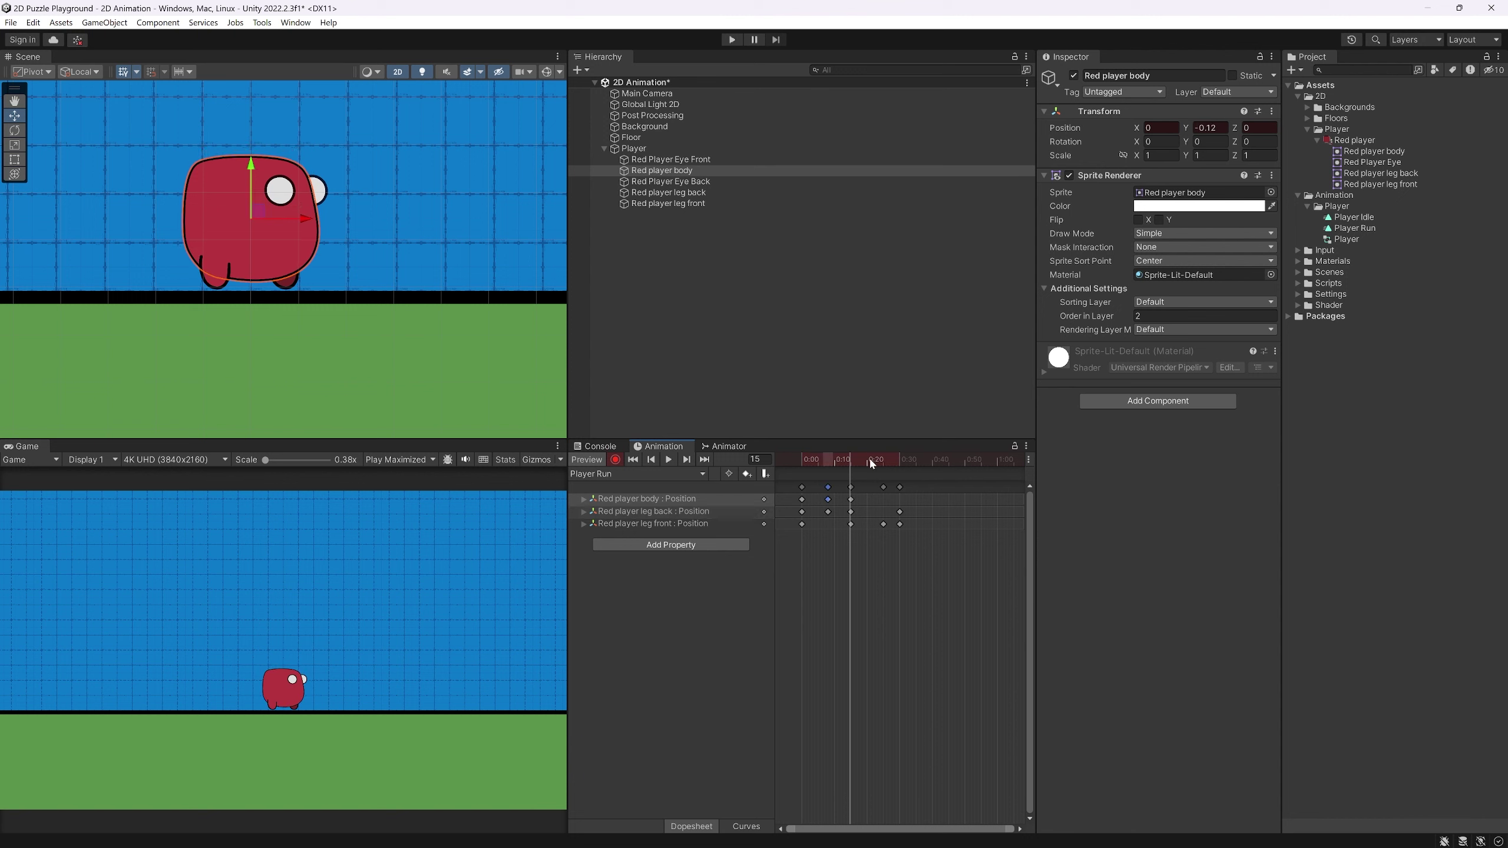
drag(871, 463, 797, 462)
key(ctrl+v)
key(ctrl+v)
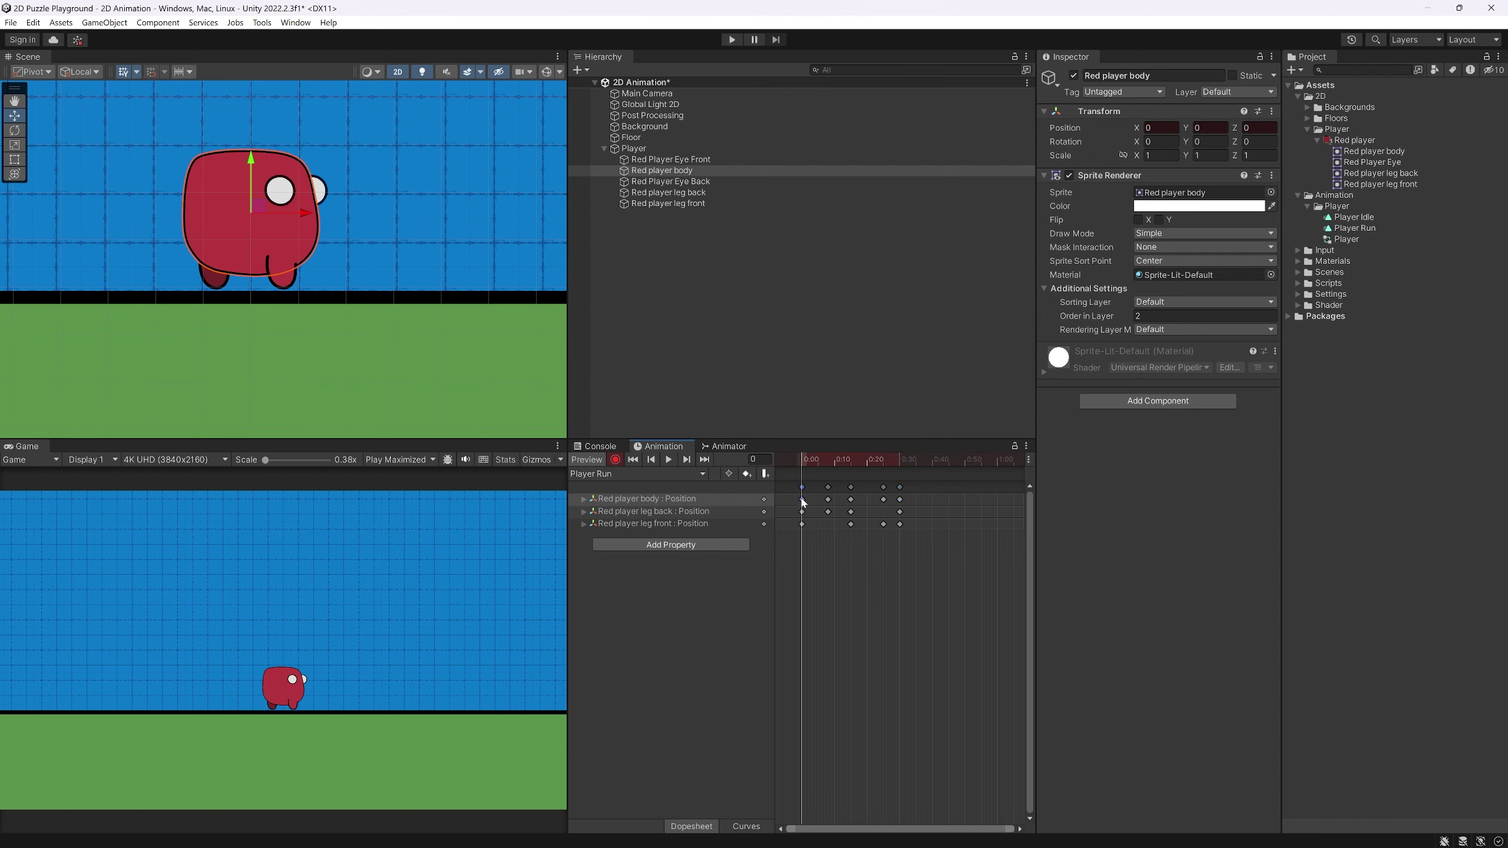
click(901, 463)
key(space)
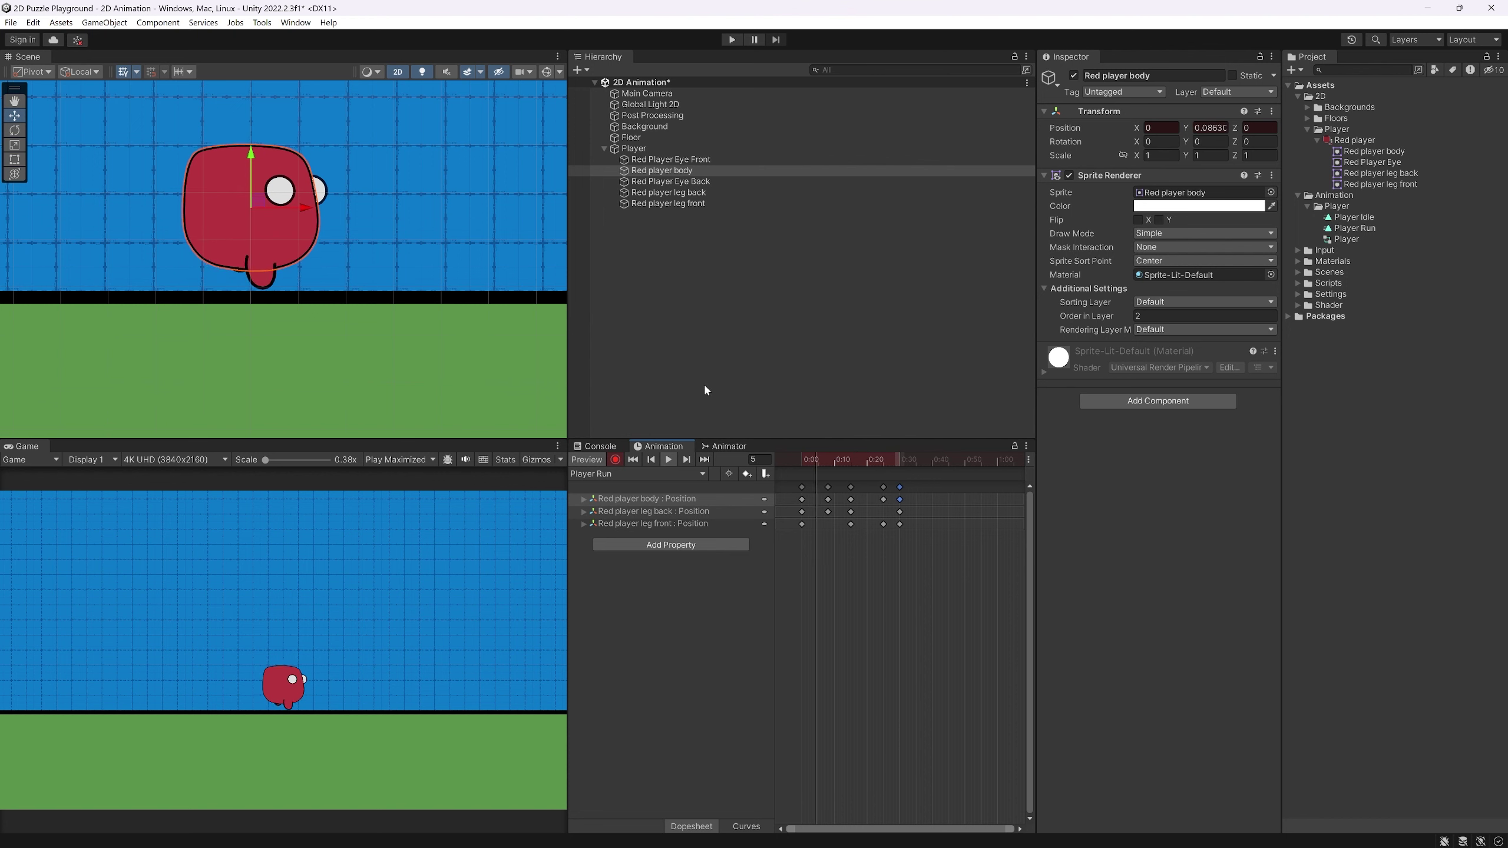
click(814, 467)
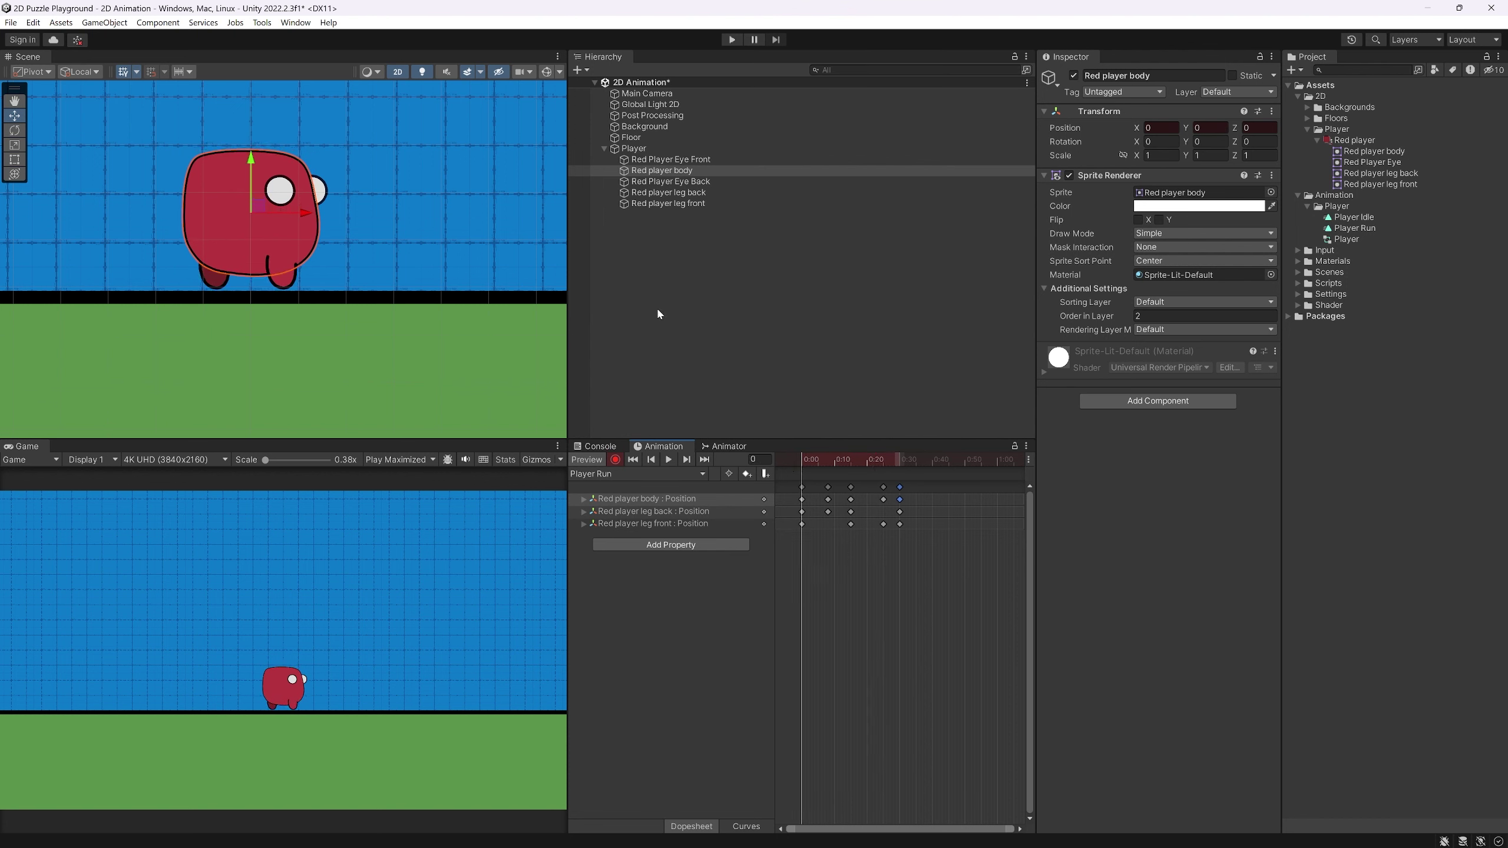
Key both player eyes raised to Y 0.75 at frame 8 of the Player Run clip
click(712, 181)
ctrl+click(702, 160)
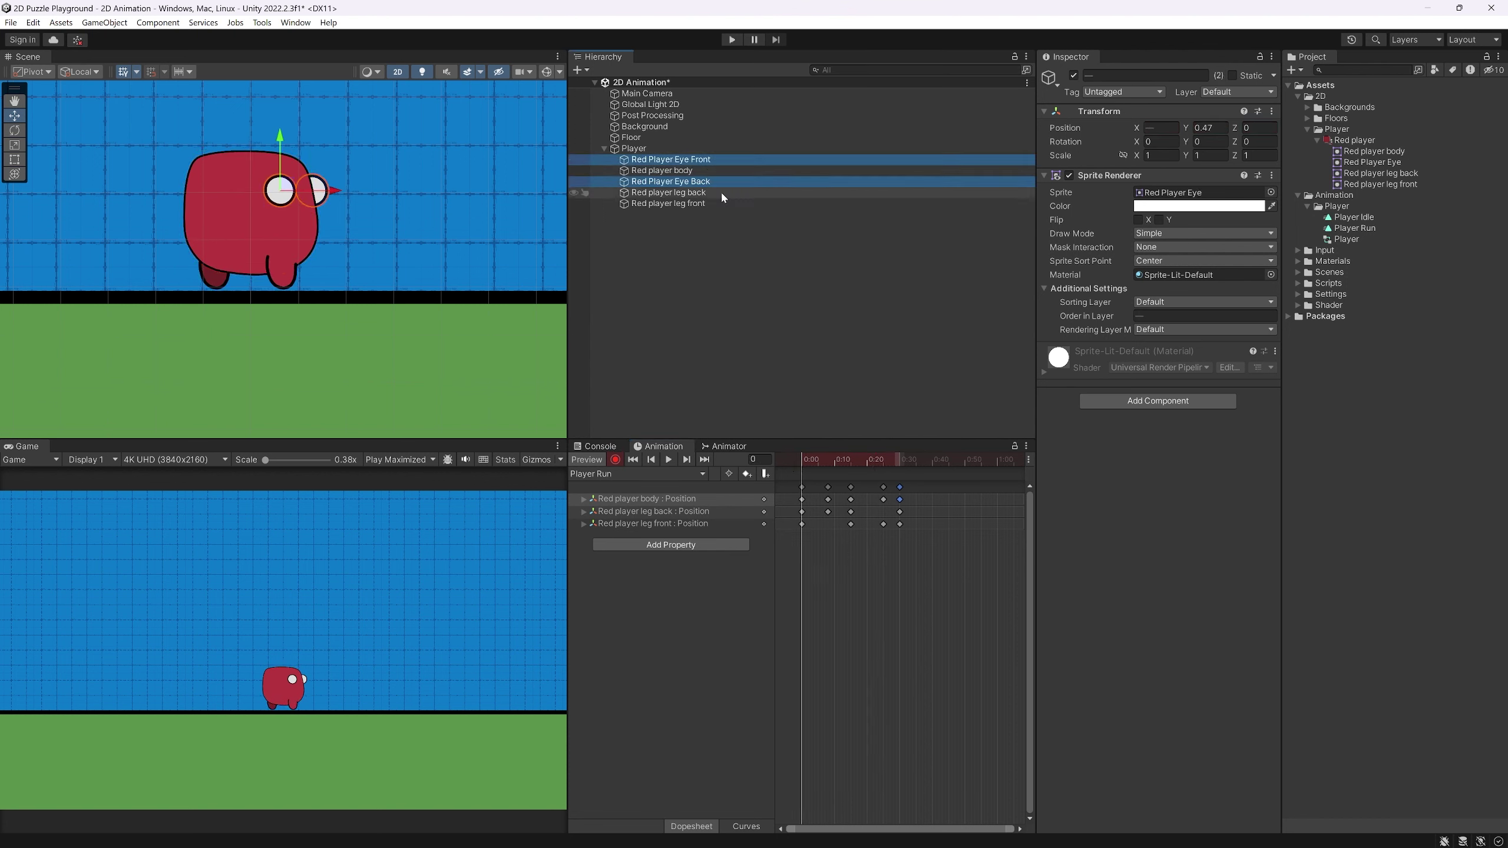
drag(805, 457, 828, 458)
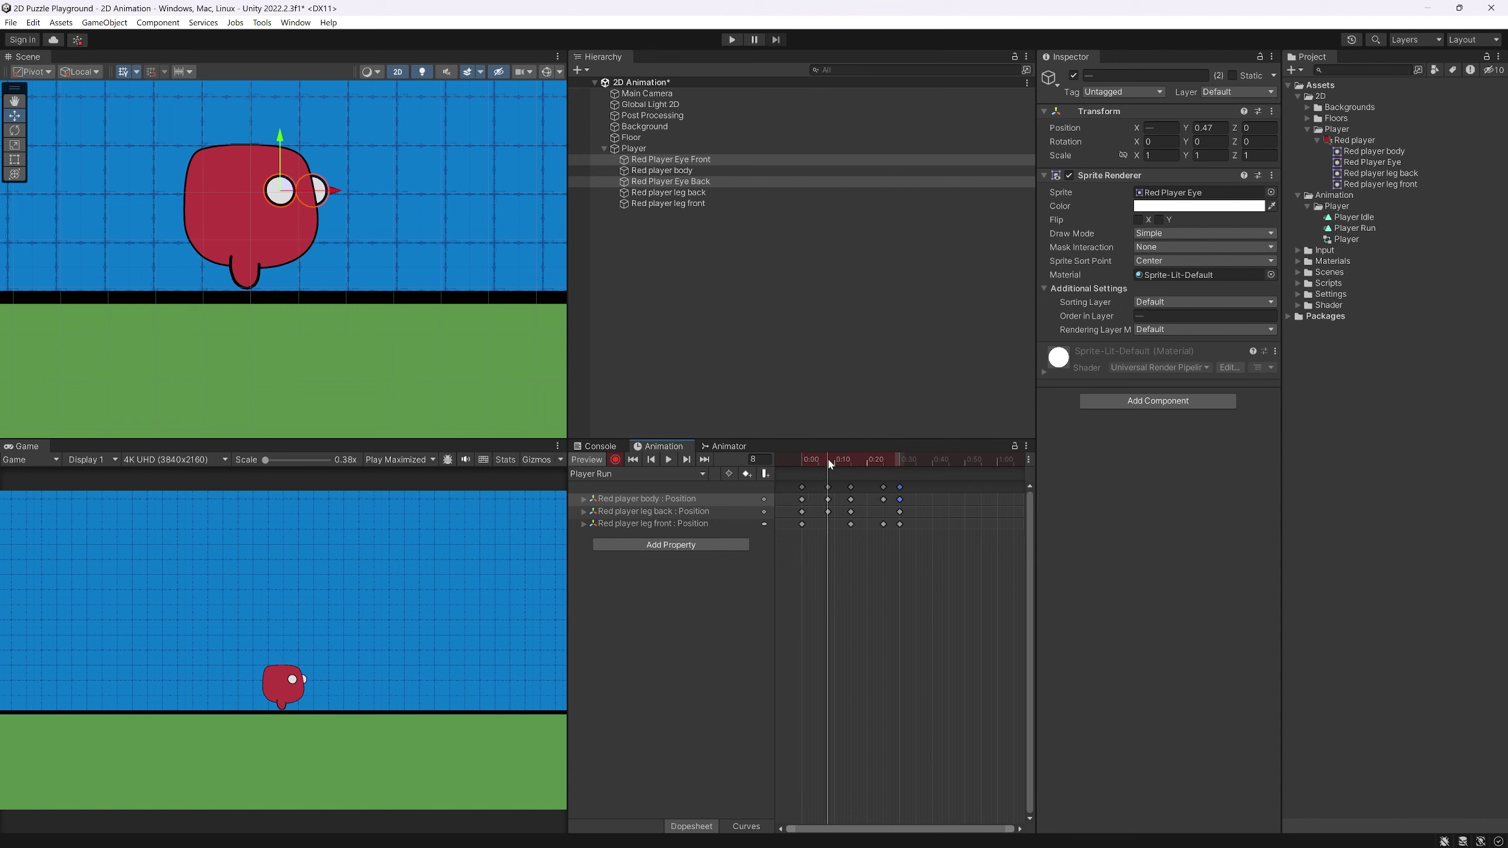
drag(280, 141, 281, 128)
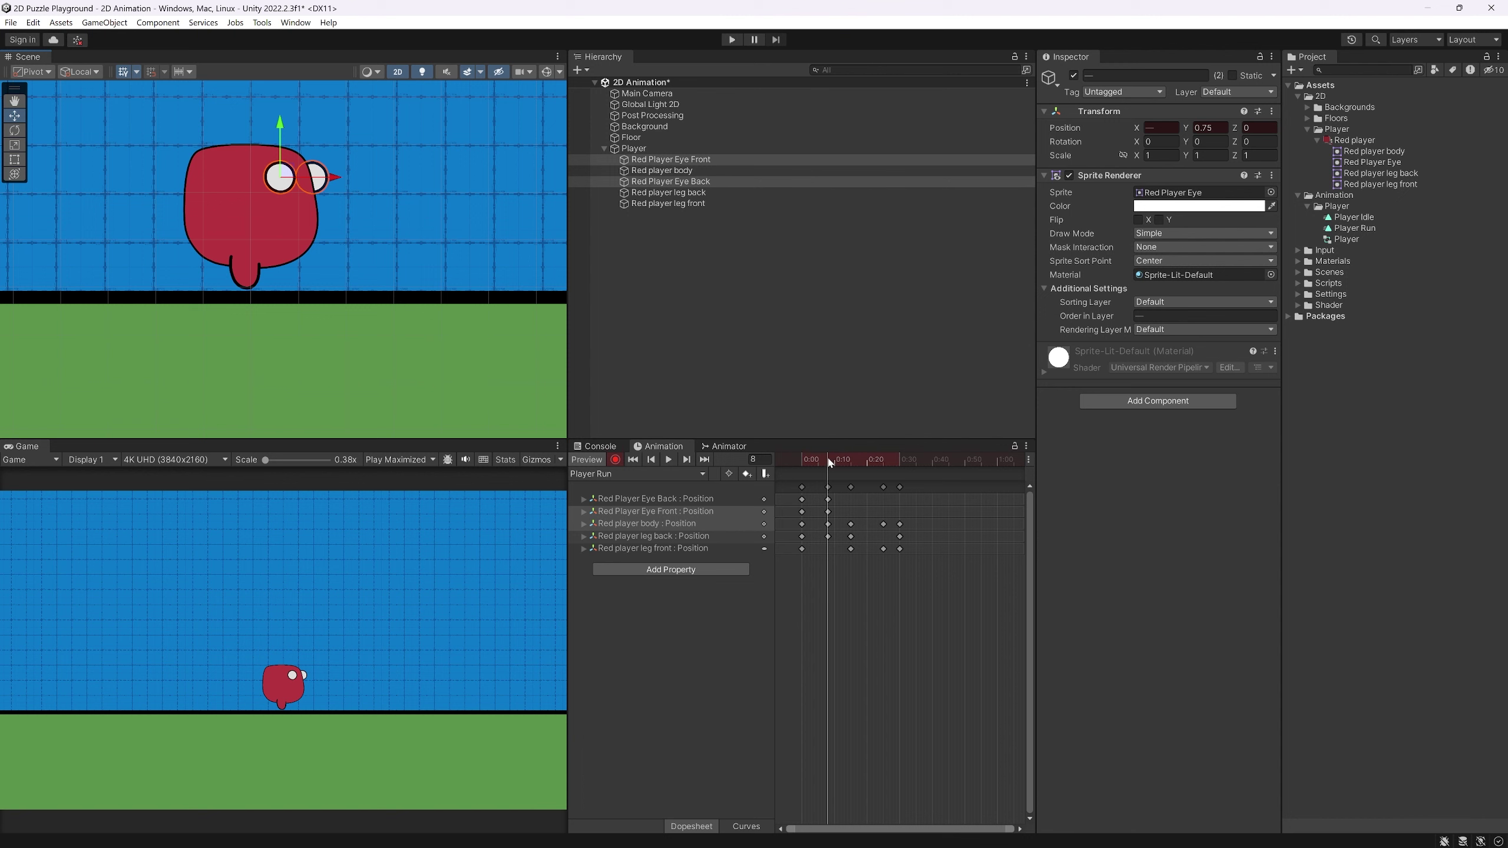
Copy both eyes' frame 0 position keys to frames 15 and 30, and their frame 8 keys to frame 25
drag(829, 459, 848, 457)
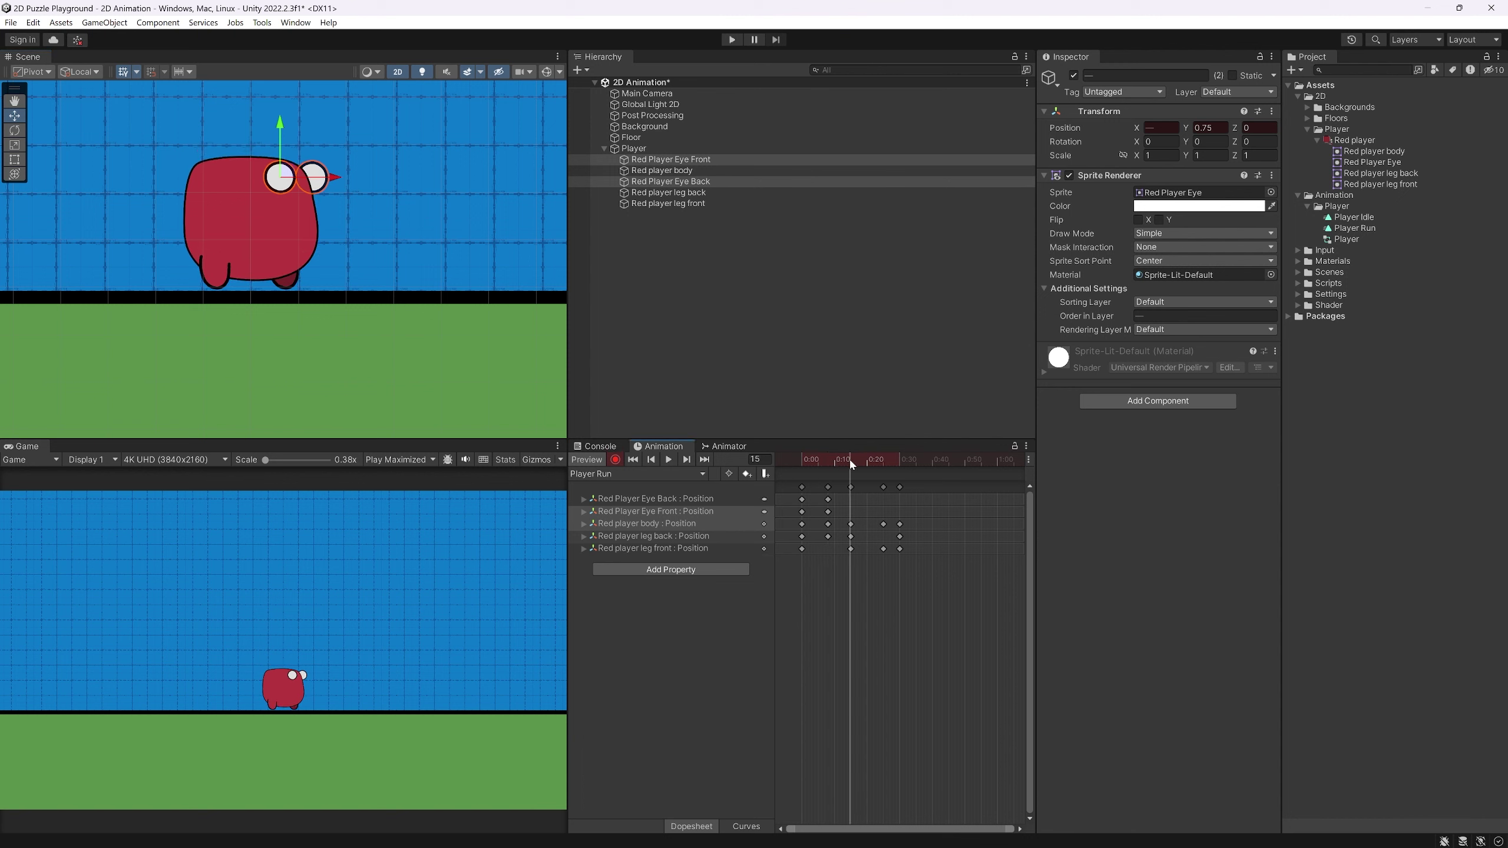
click(801, 511)
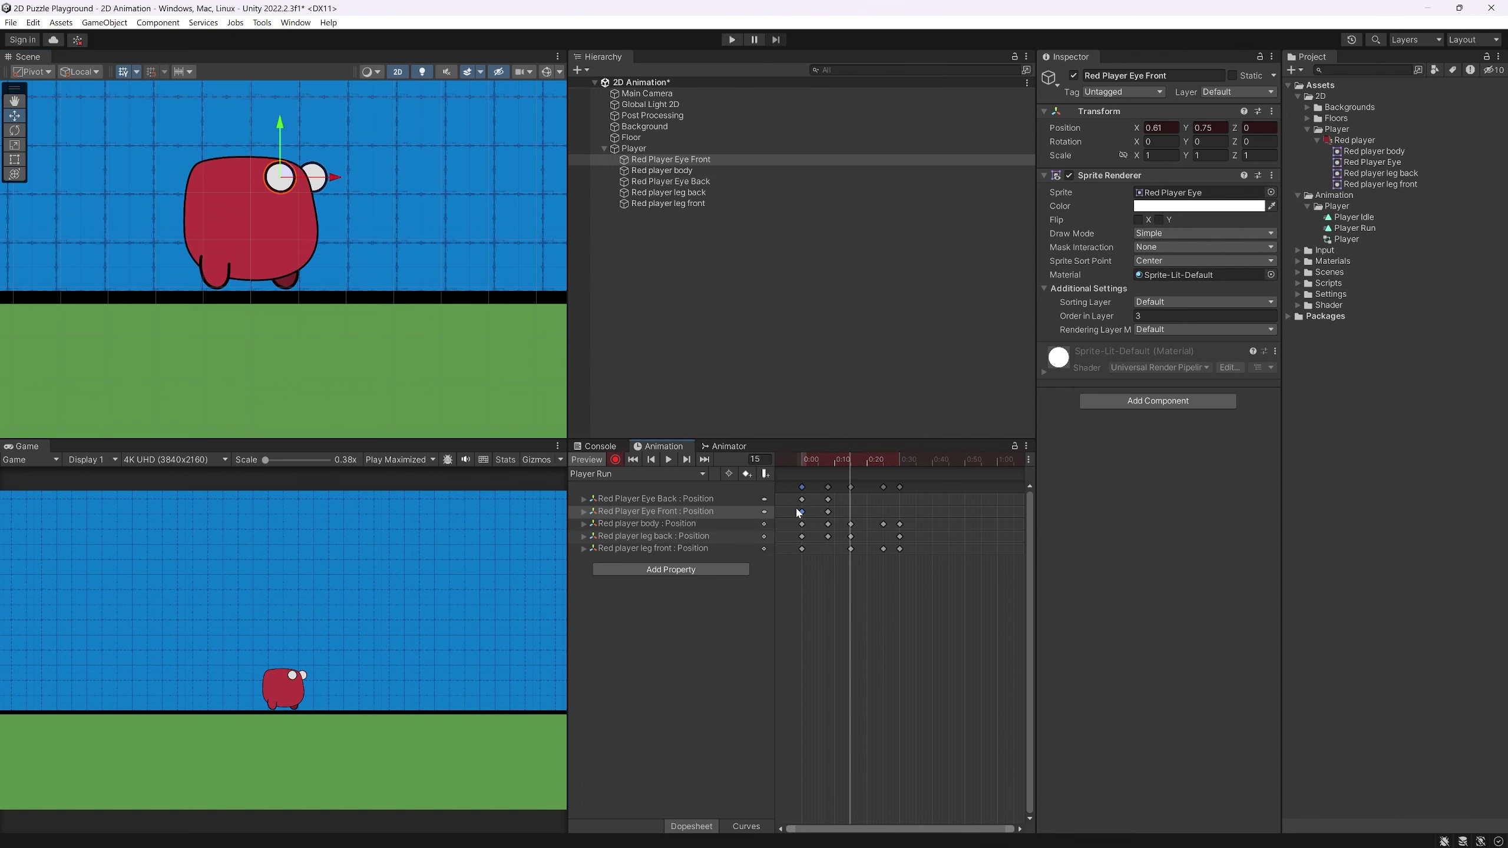
shift+click(802, 498)
key(ctrl+v)
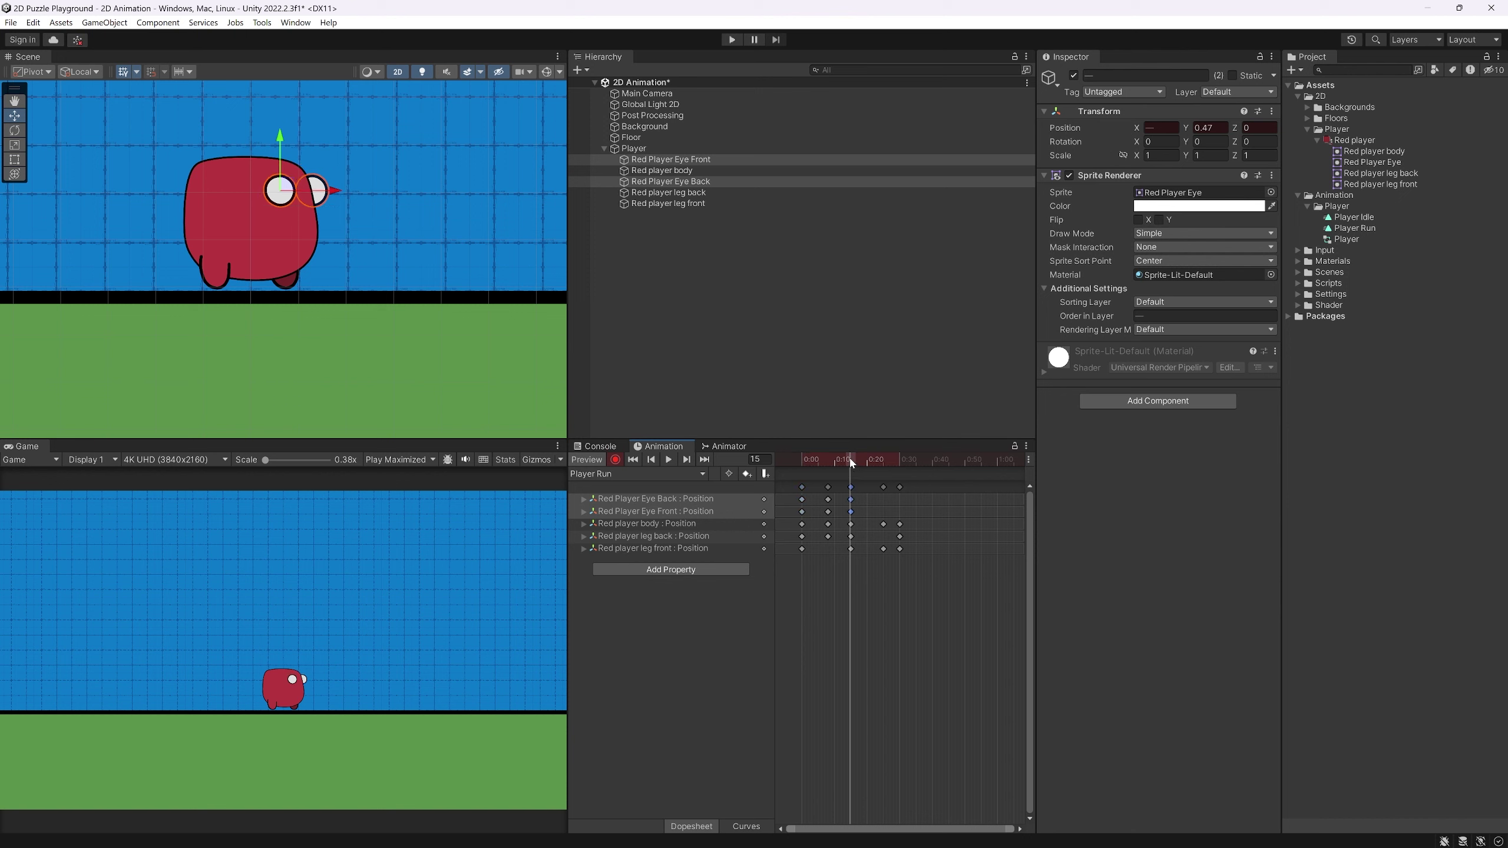
drag(850, 464, 885, 461)
key(ctrl+v)
click(827, 500)
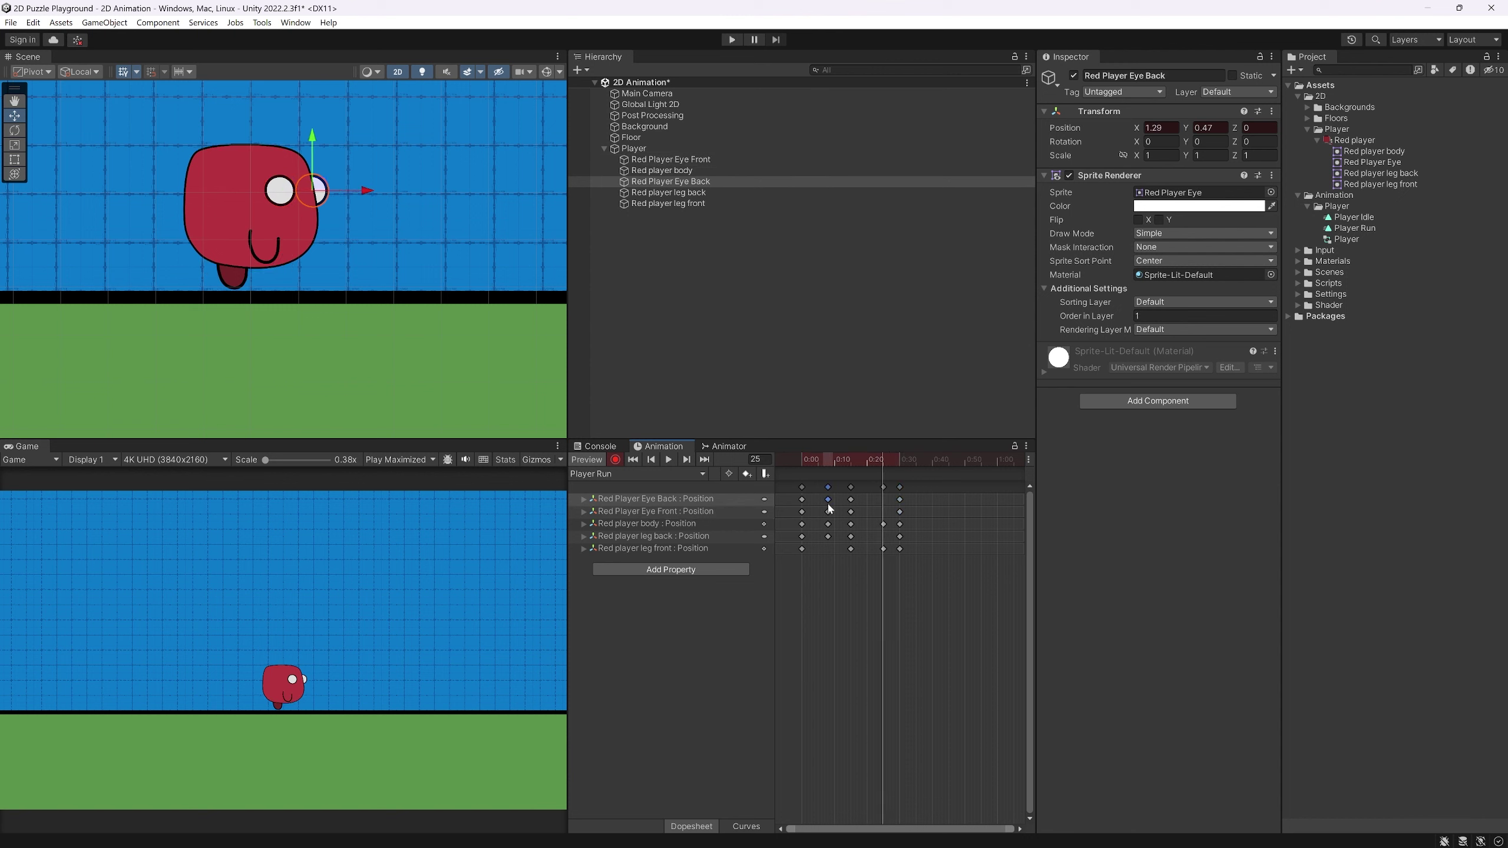
shift+click(828, 511)
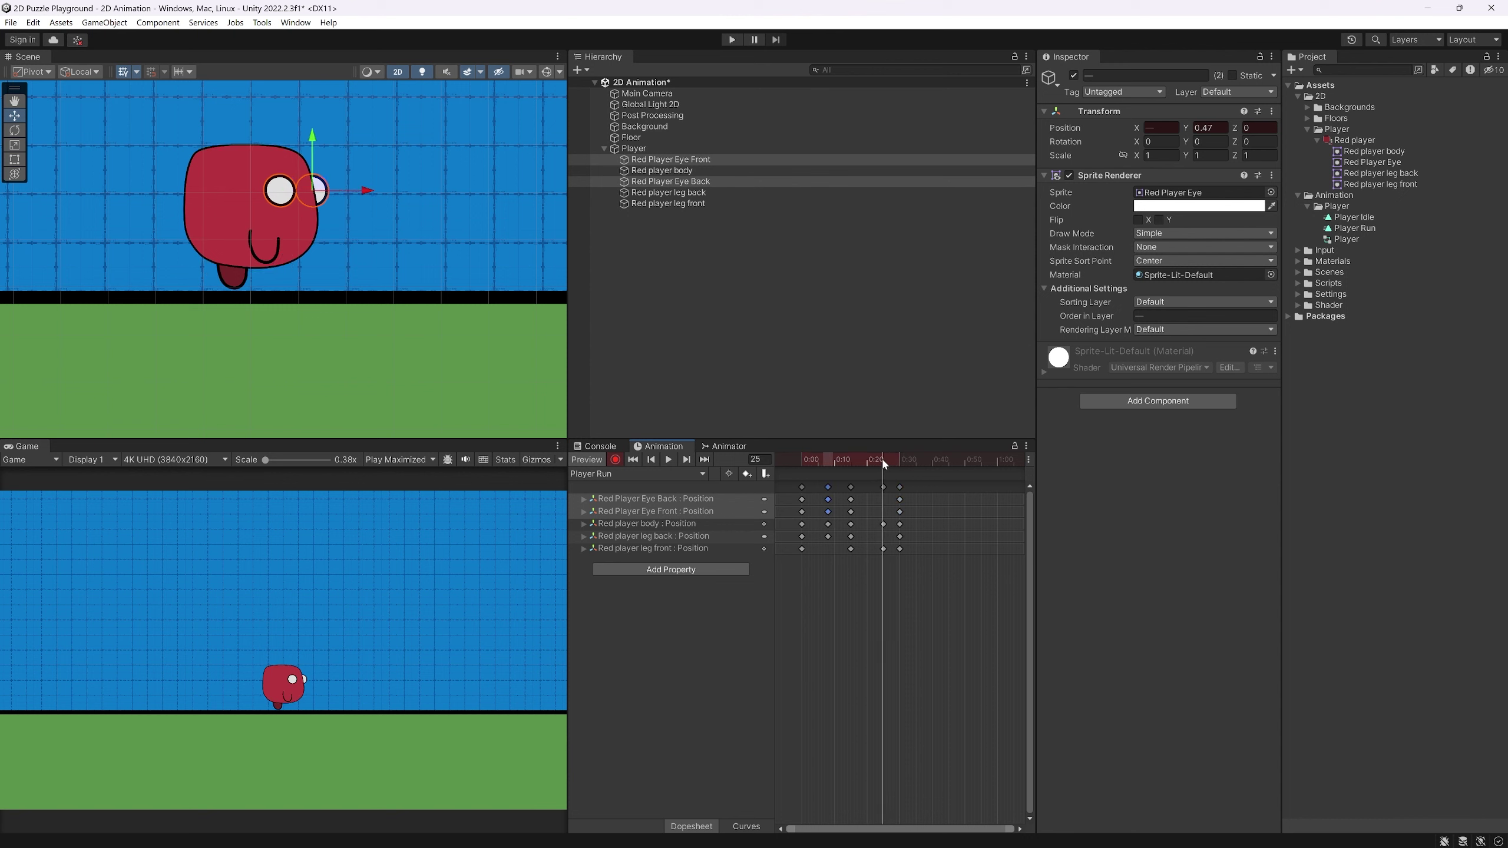
key(ctrl+v)
Preview the full Player Run motion, end keyframe recording and return to frame 0
drag(885, 463, 862, 559)
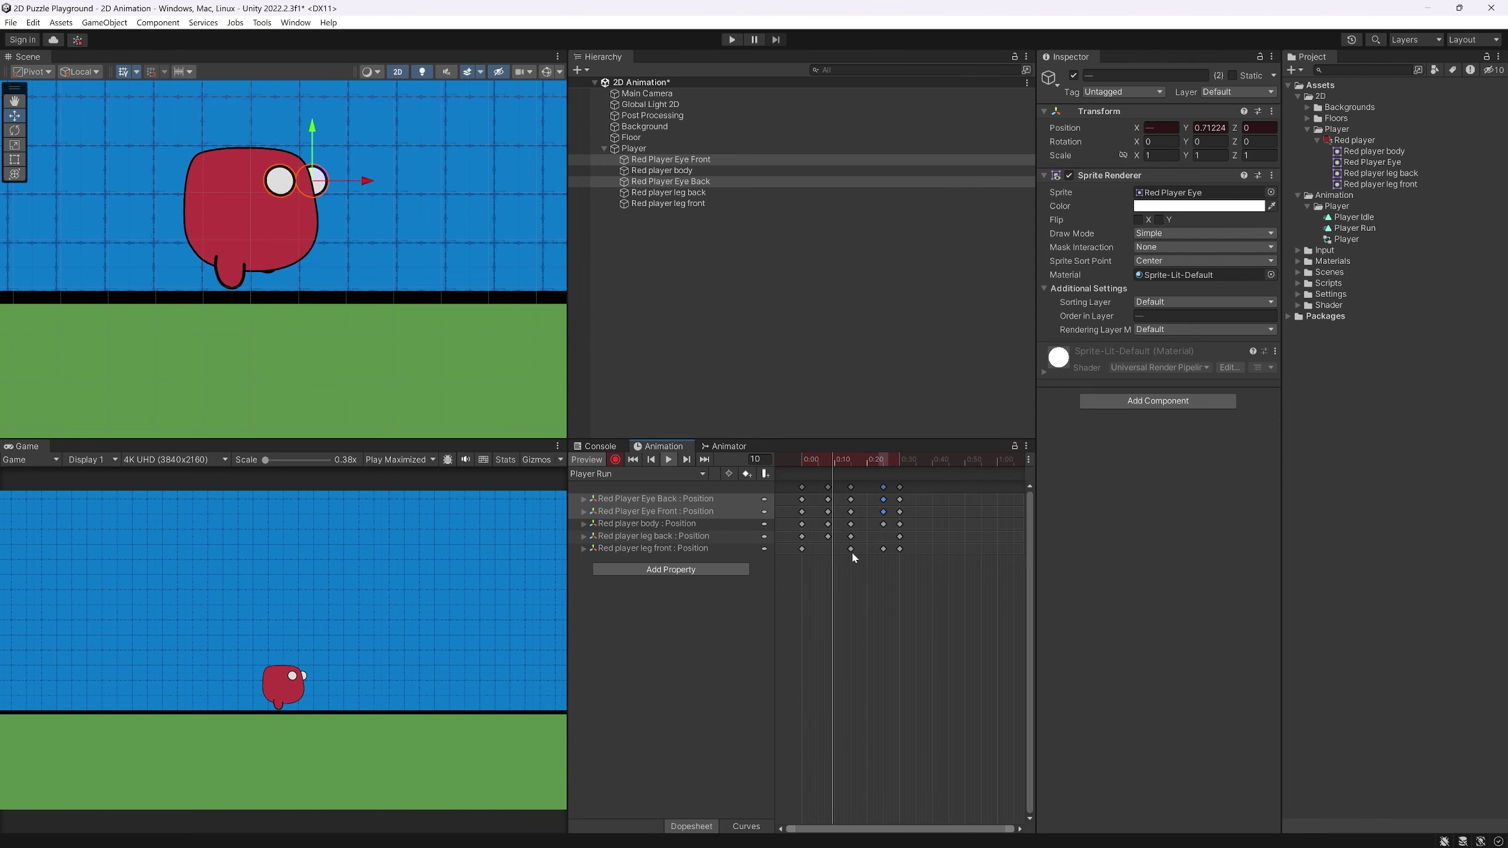
key(comma)
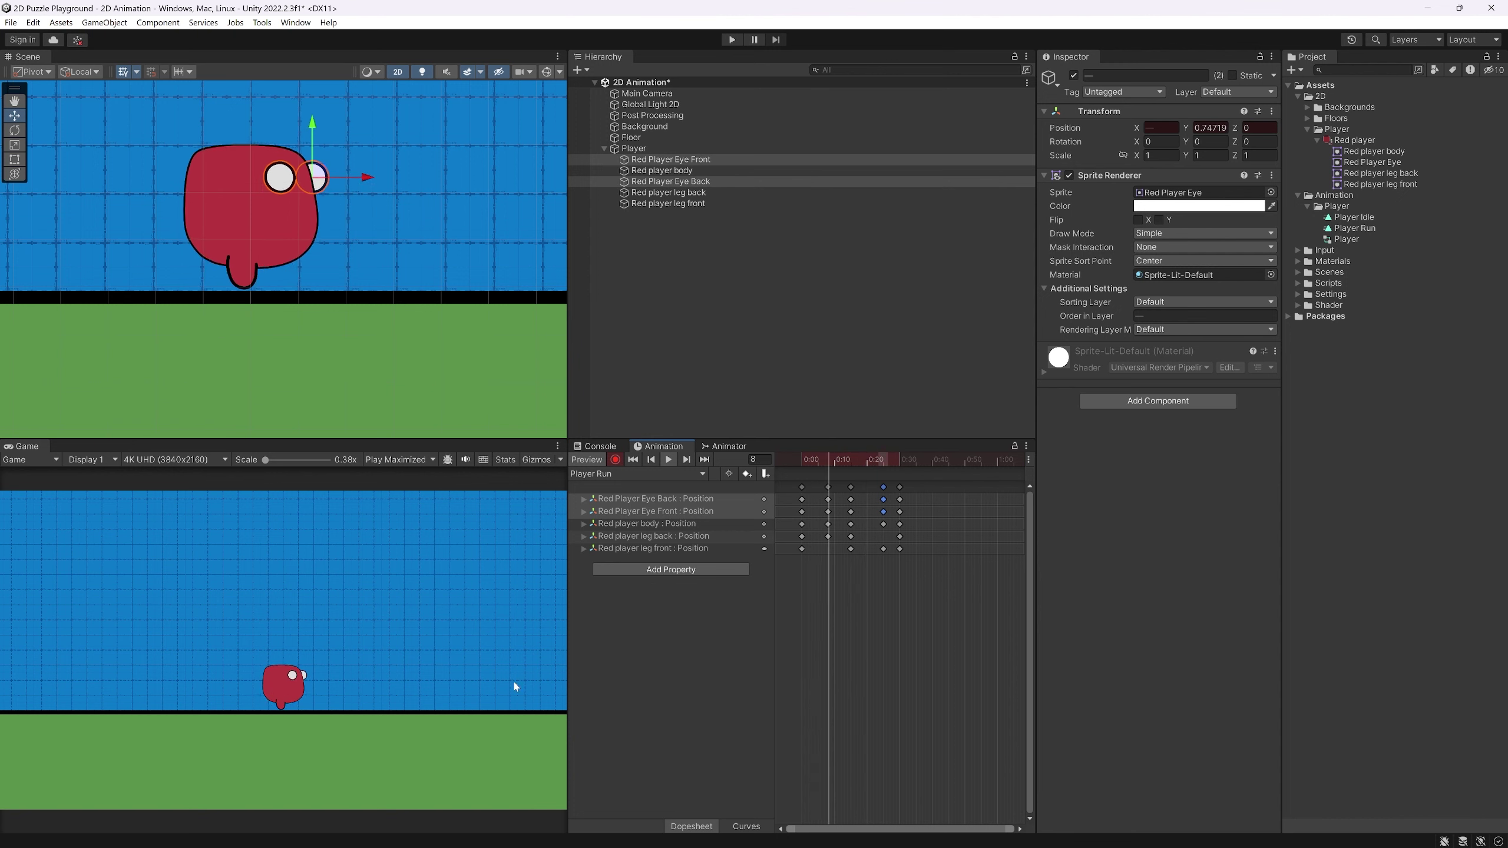
key(comma)
key(comma)
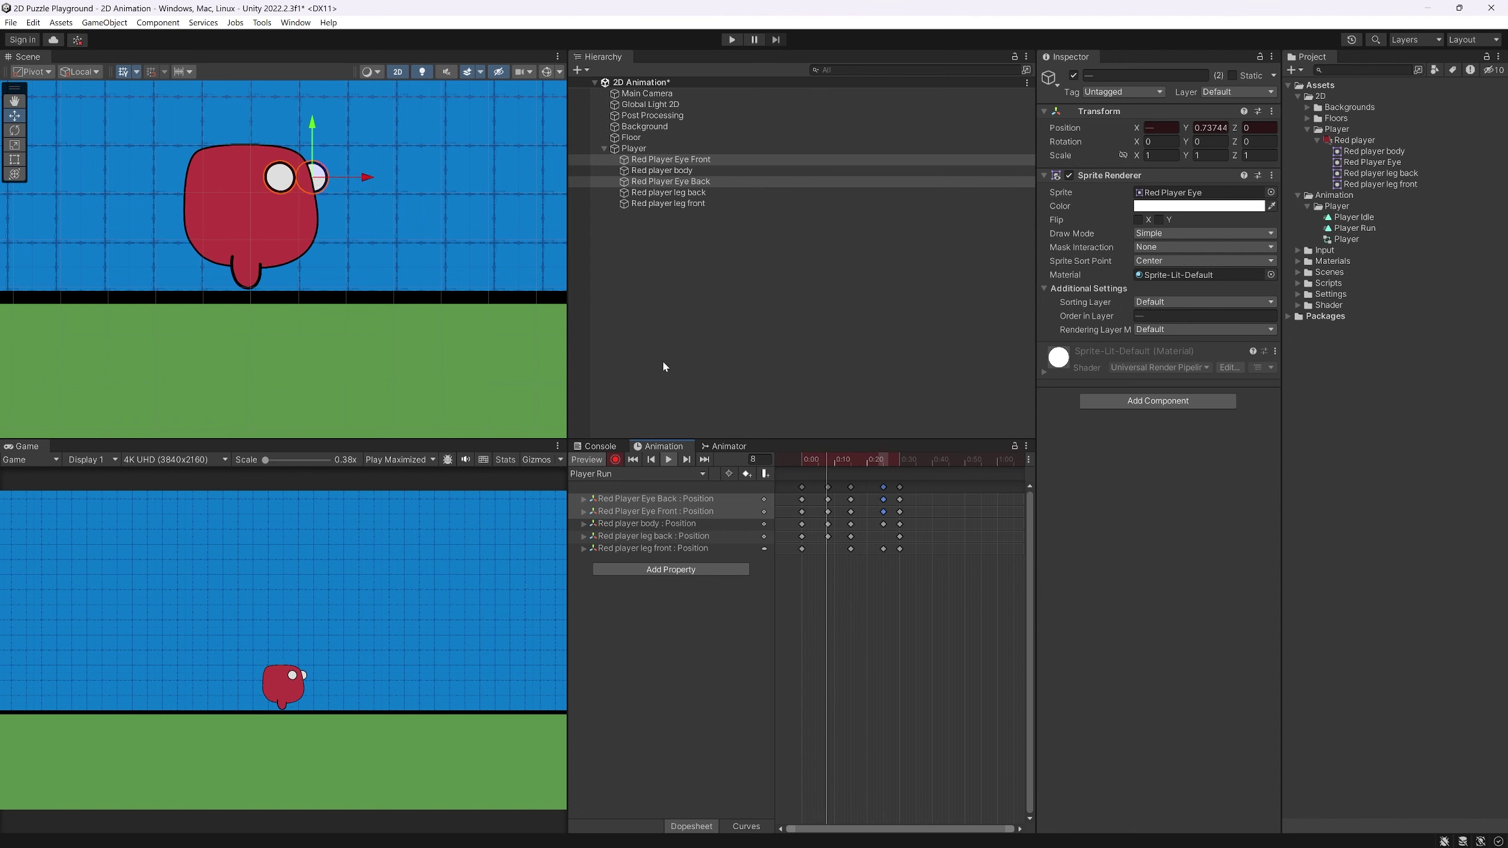
key(comma)
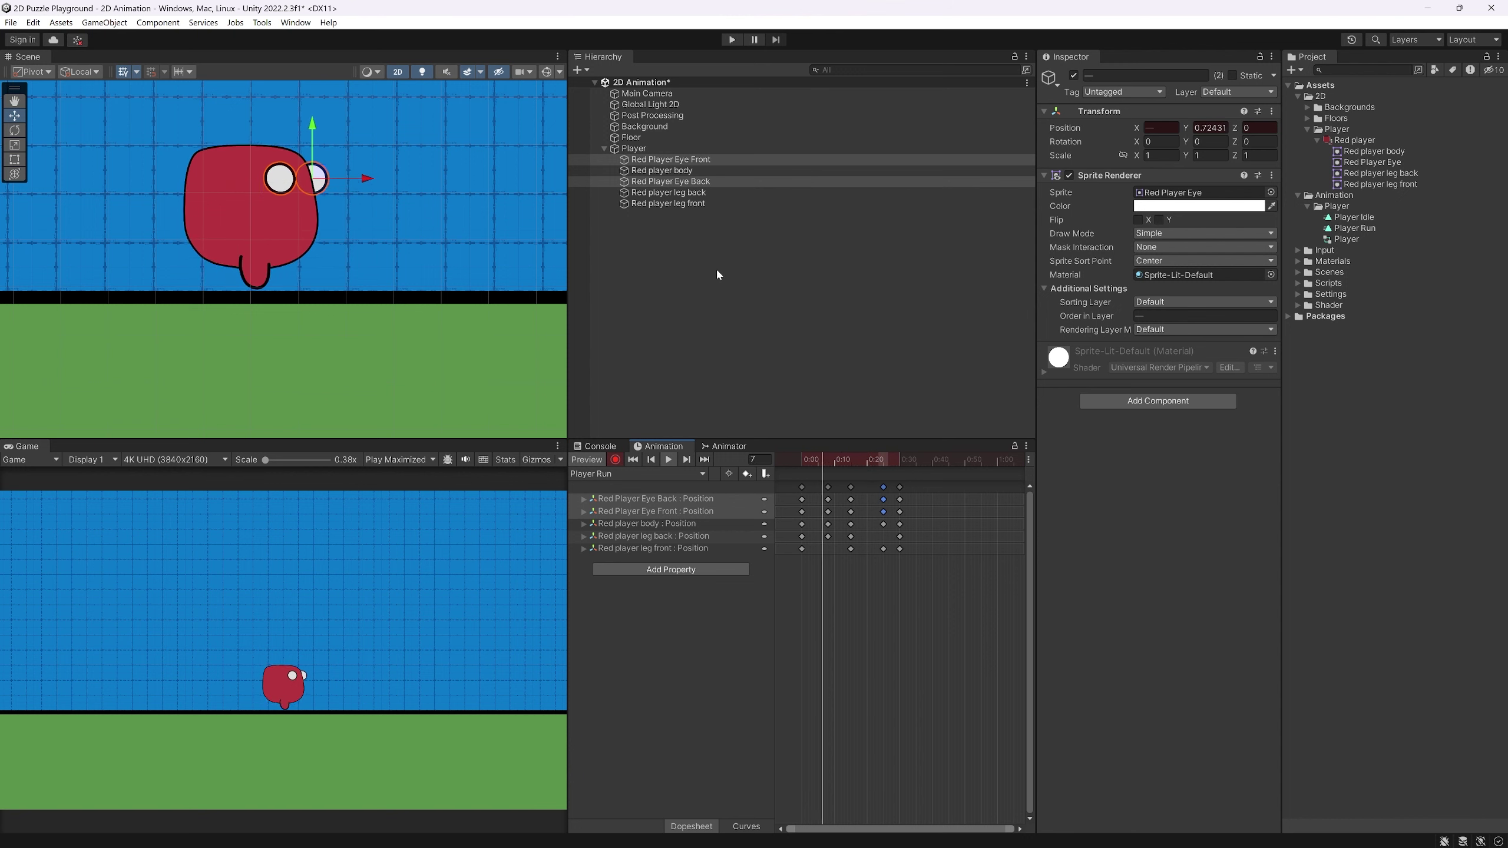
key(comma)
key(comma)
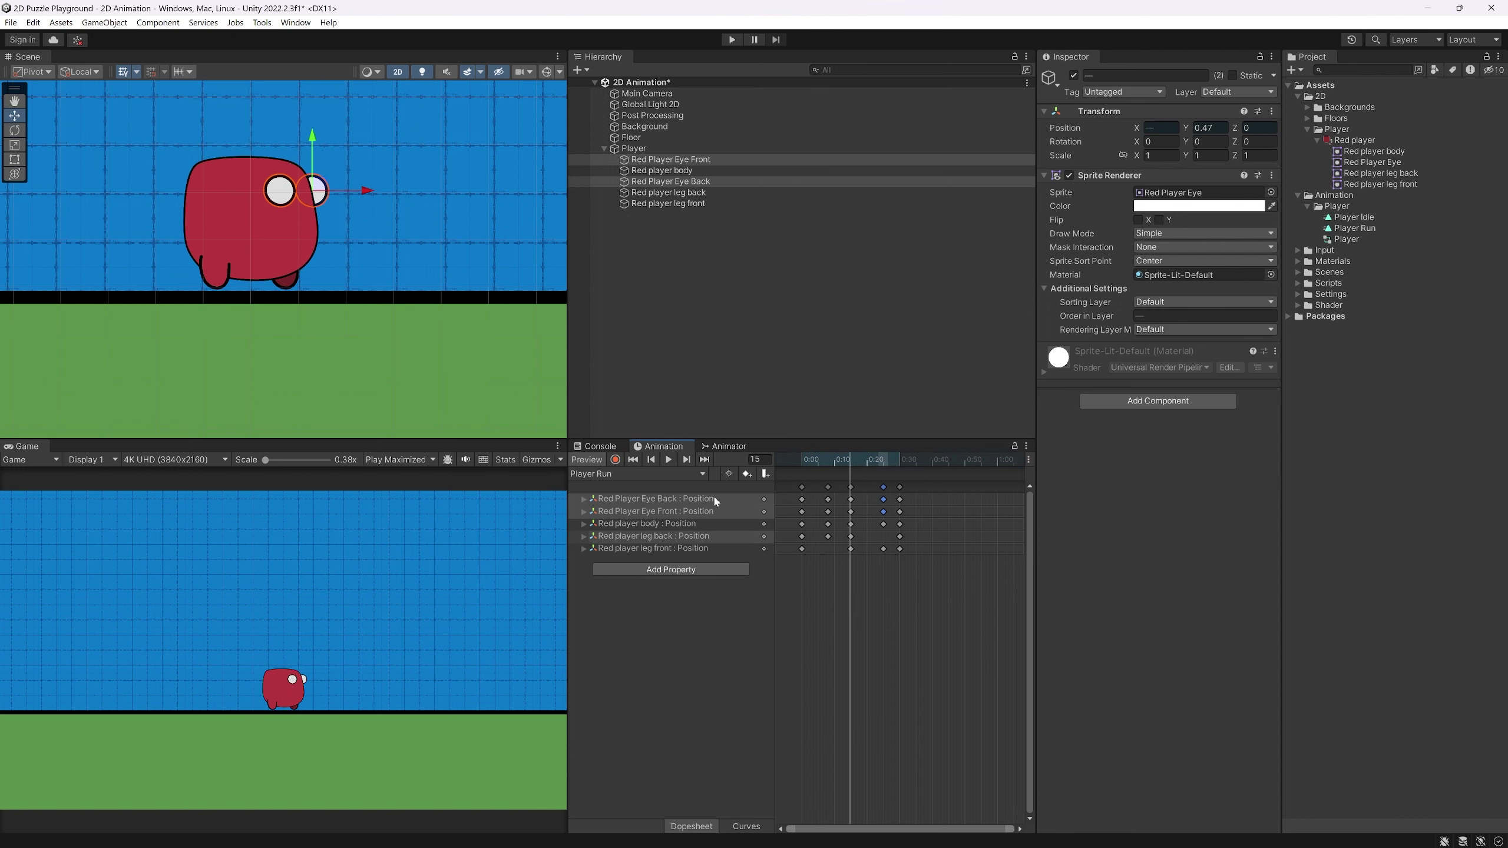
drag(853, 455, 747, 475)
Line up the Player Run state directly below Player Idle in the animator graph
click(720, 446)
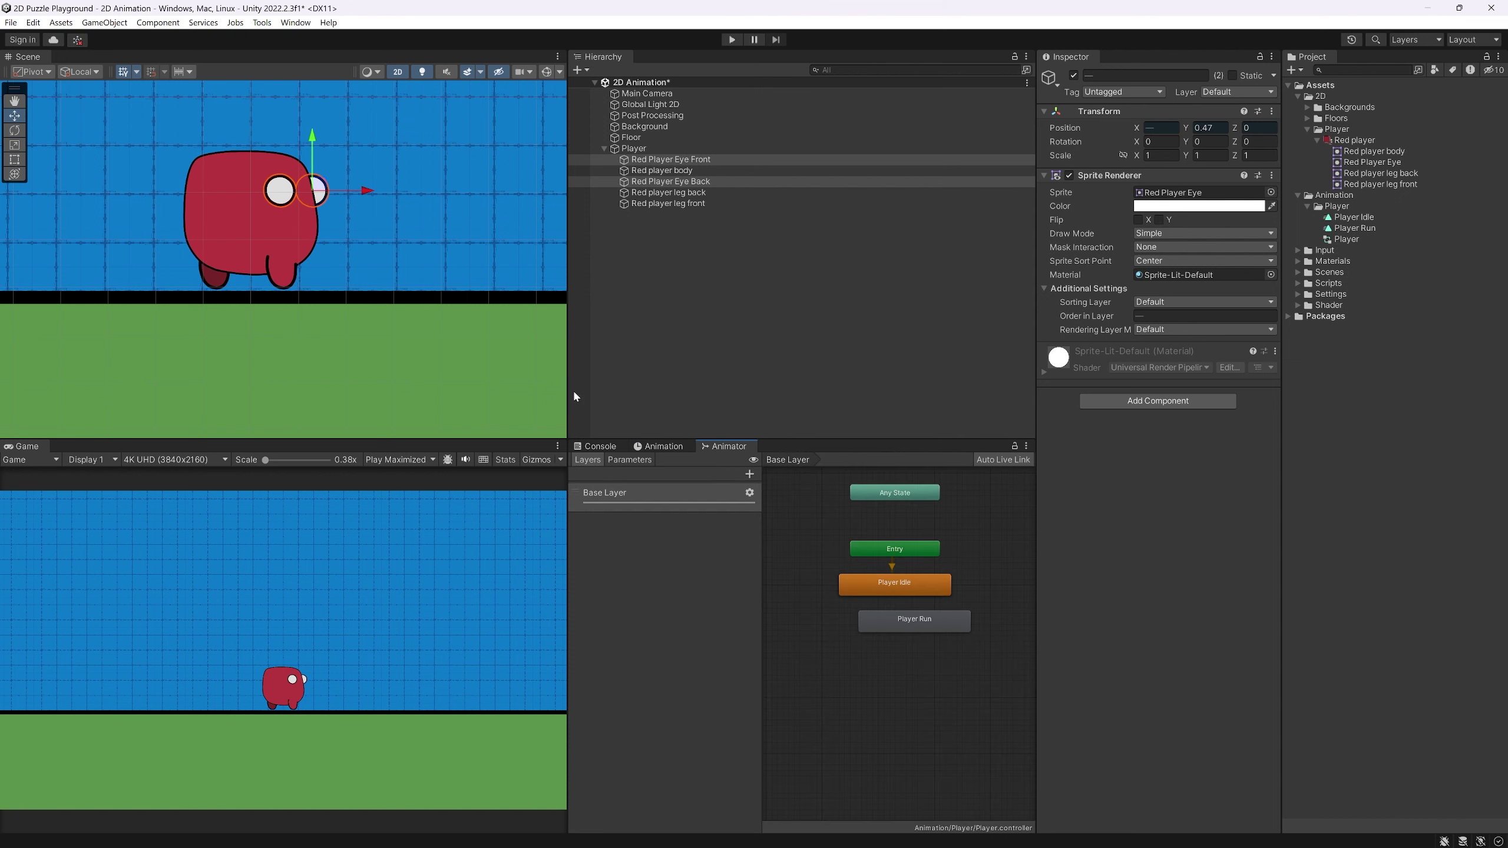
drag(935, 625, 918, 630)
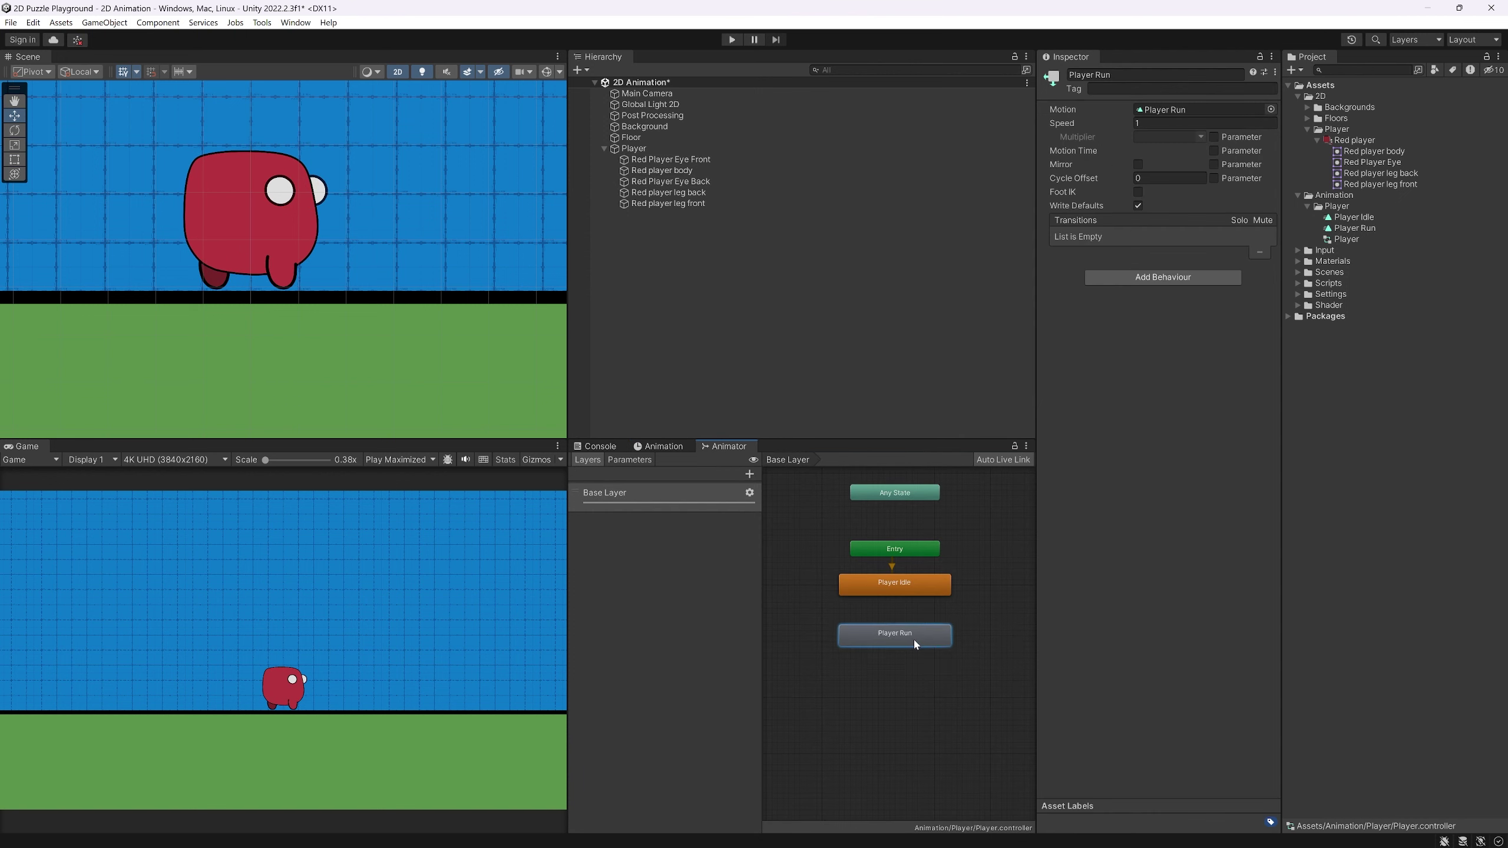
click(883, 585)
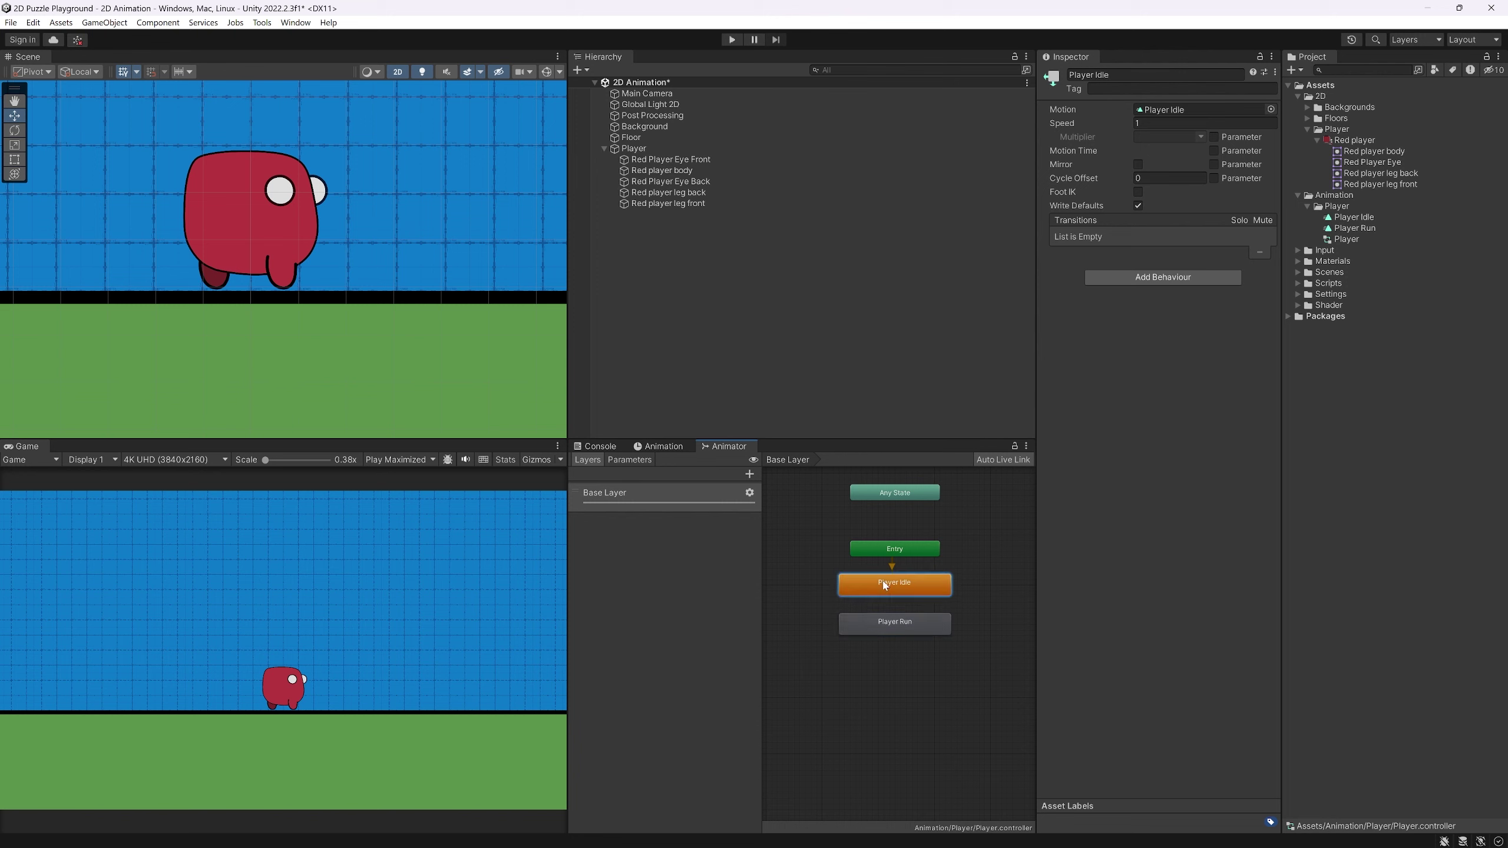
click(884, 624)
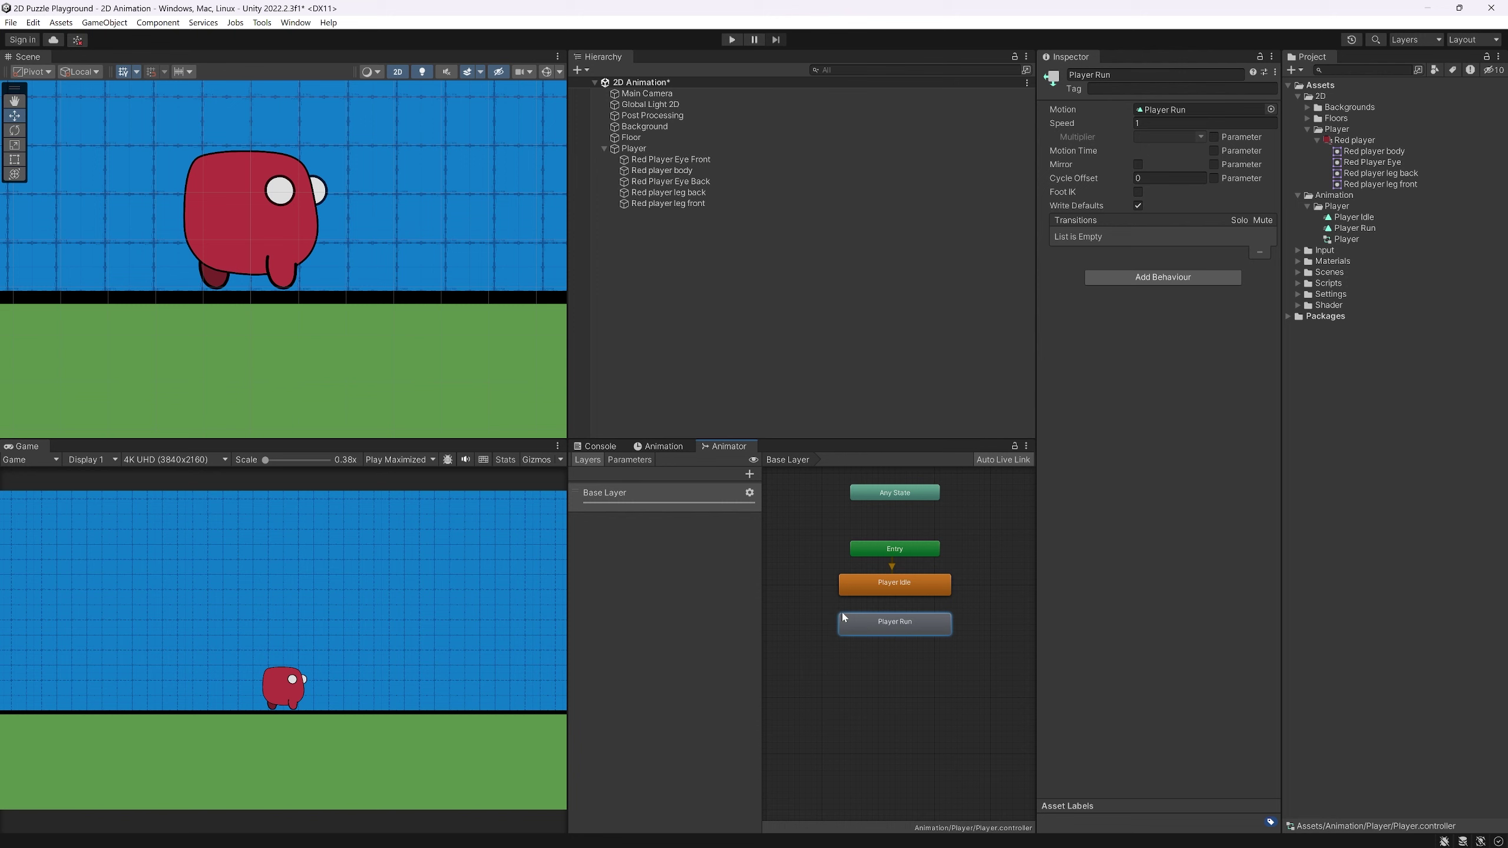
Create a transition from Player Idle to Player Run and one back from Player Run to Player Idle
click(892, 587)
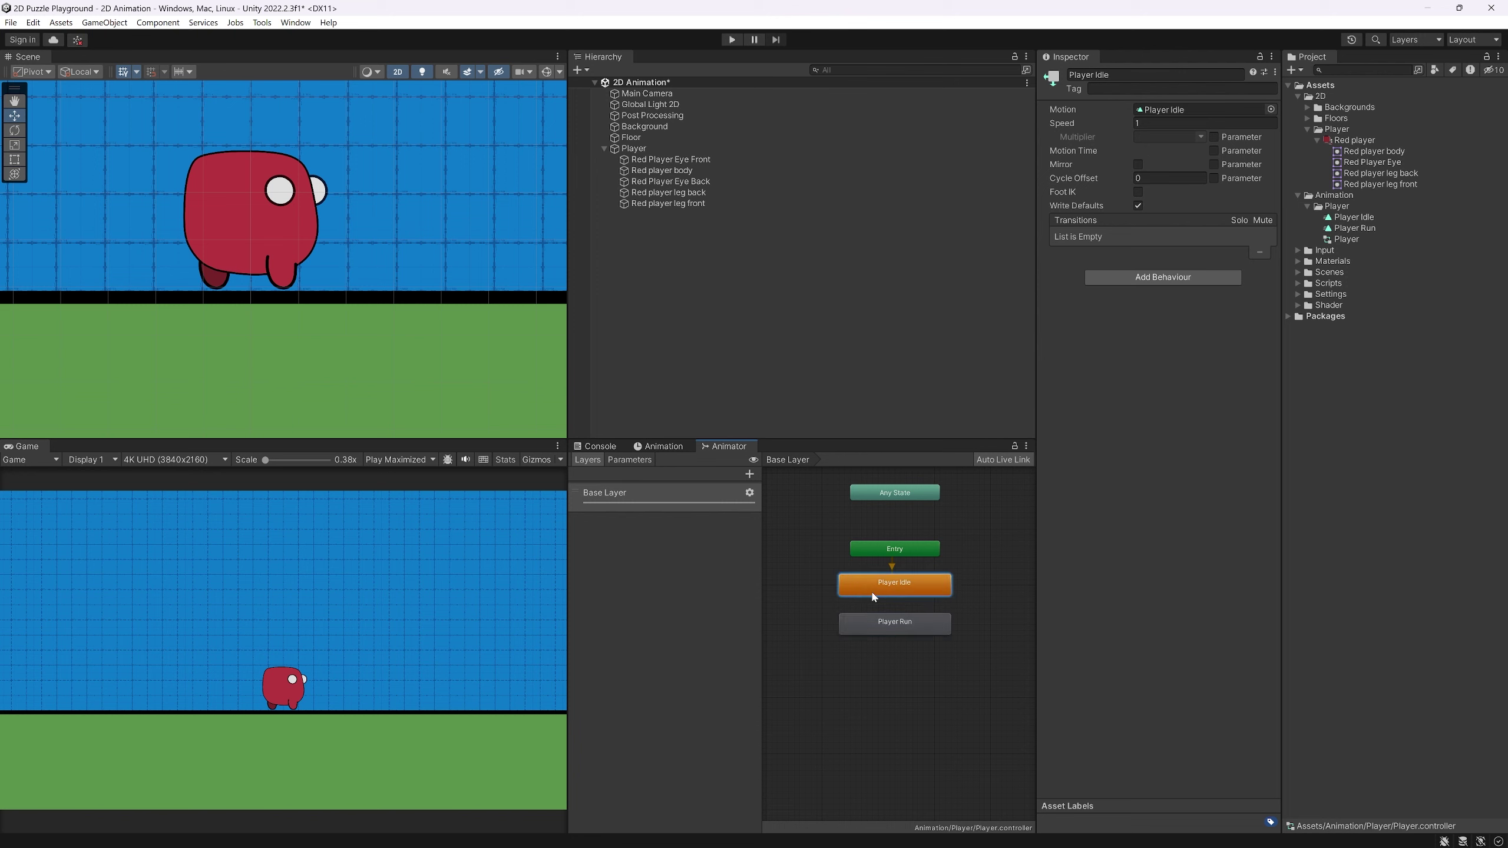
right_click(885, 592)
click(909, 596)
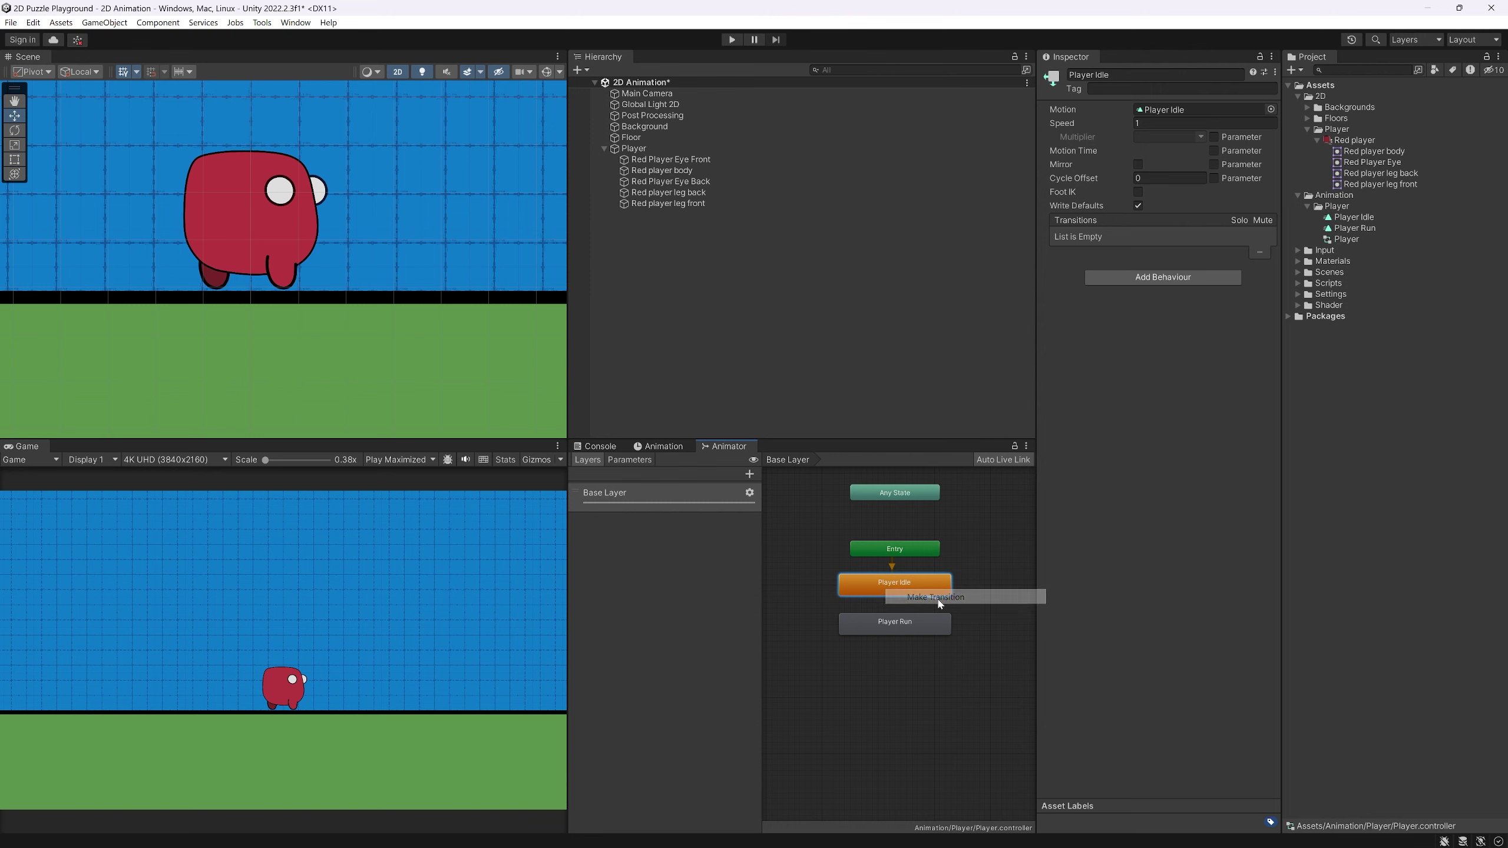
click(895, 623)
click(914, 623)
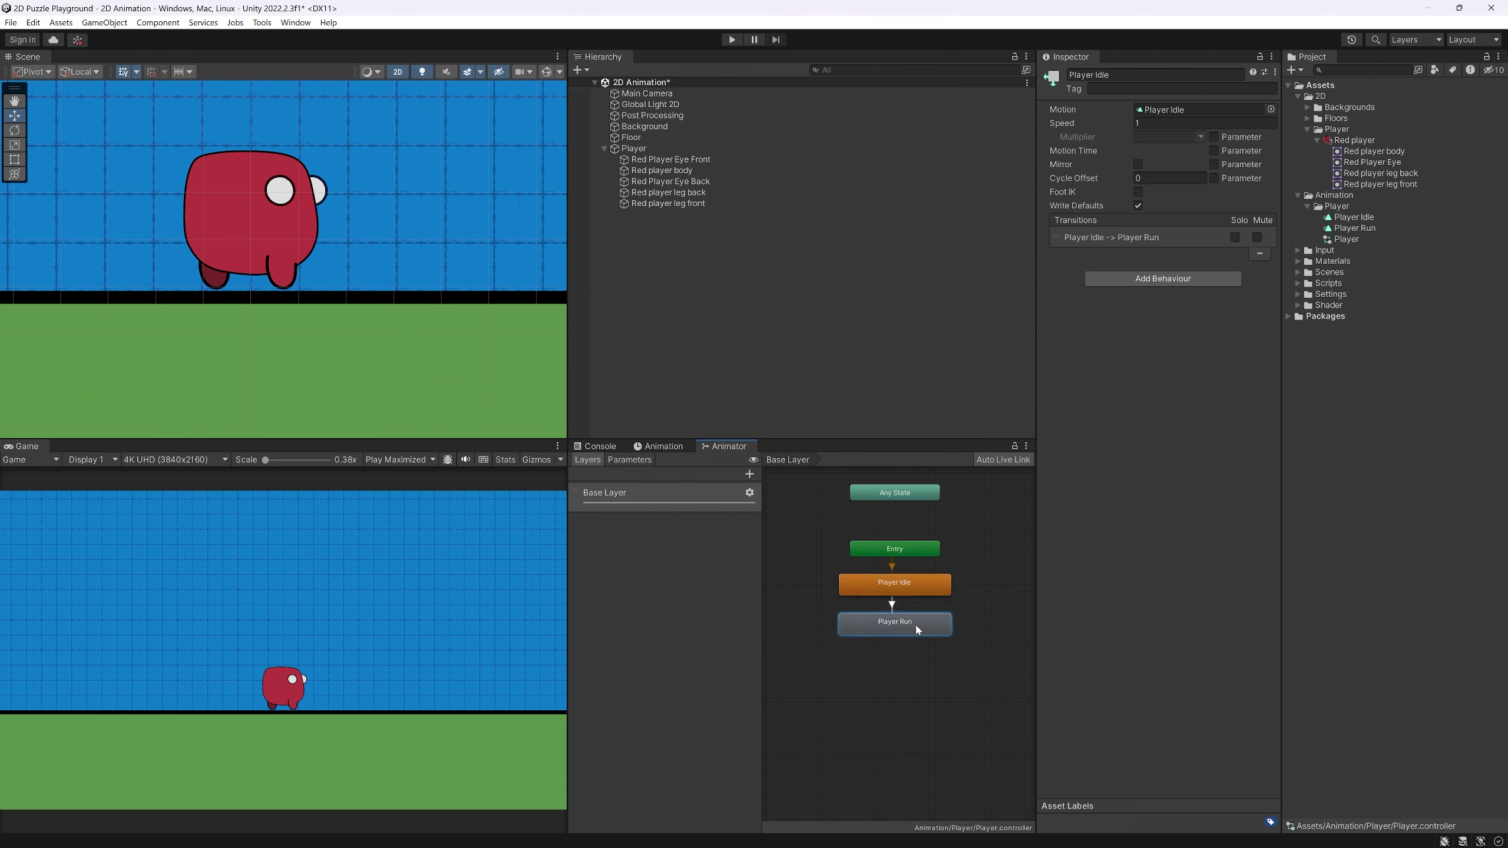
right_click(914, 624)
click(947, 635)
click(918, 593)
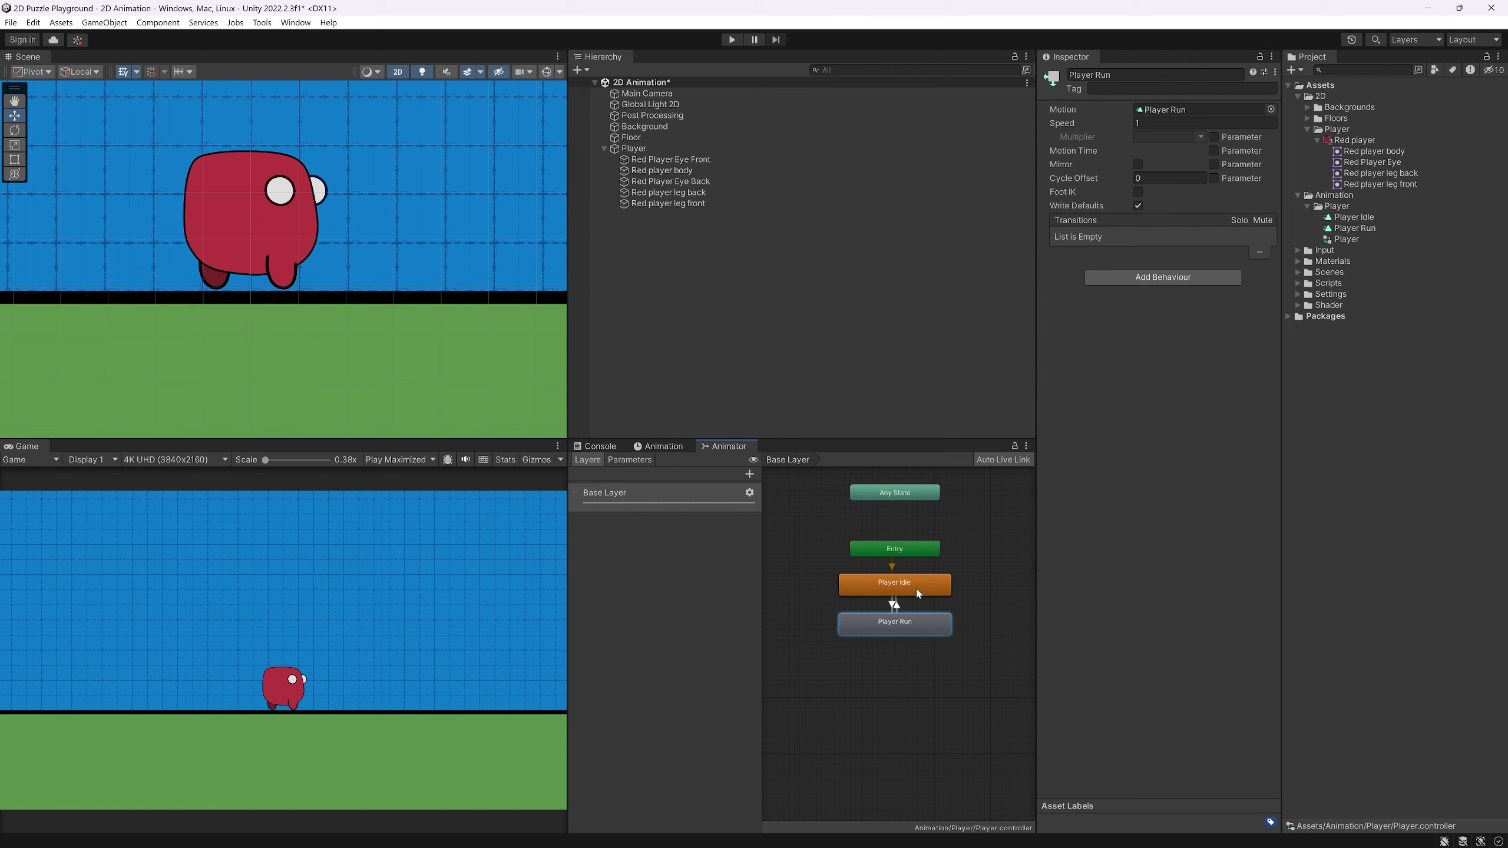
Examine the exit time, duration and condition settings of the transitions between Player Idle and Player Run
click(892, 606)
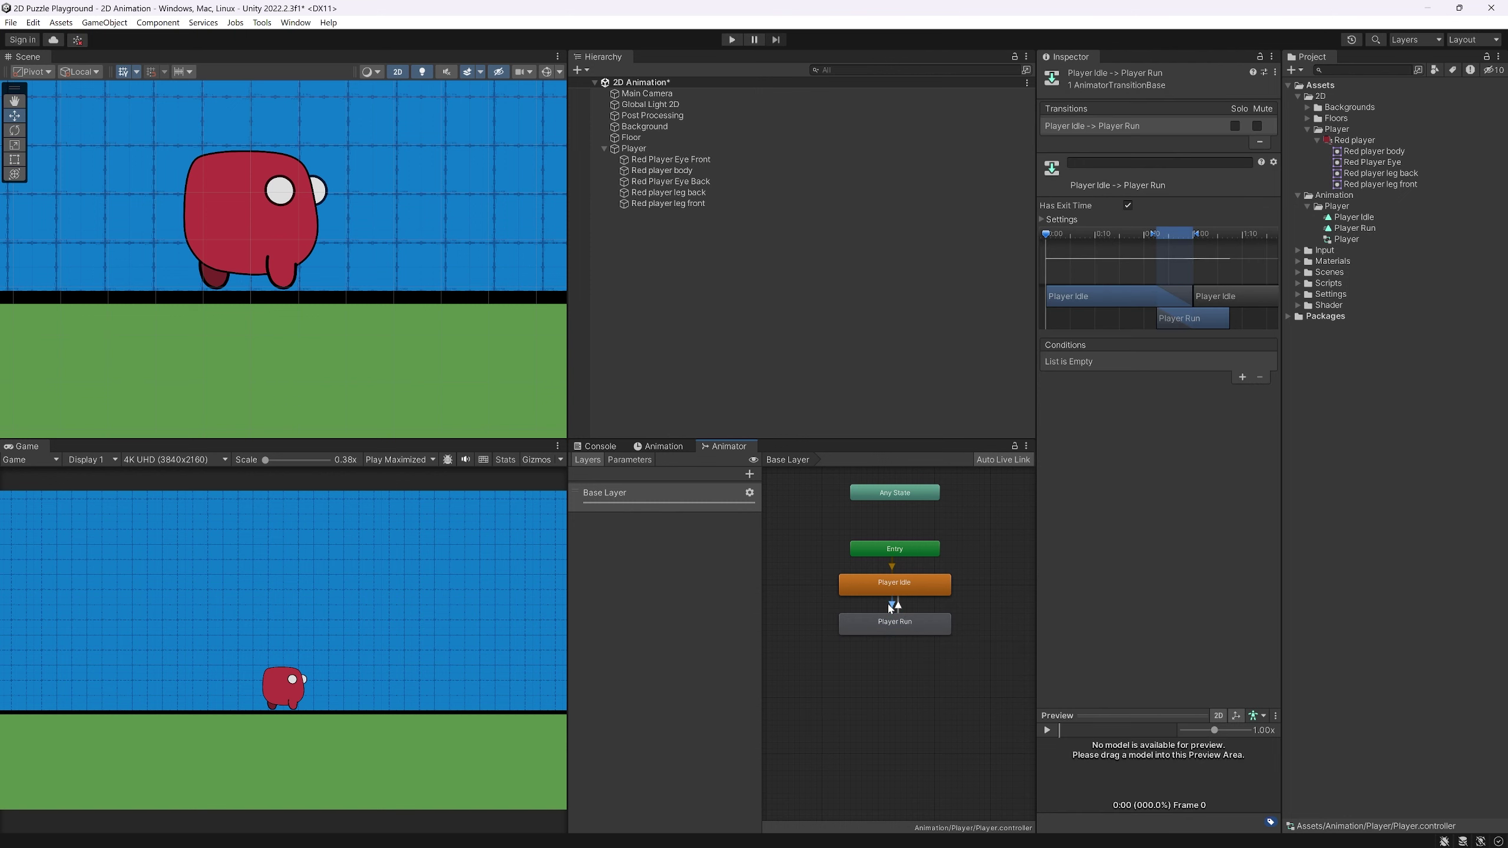
click(1043, 219)
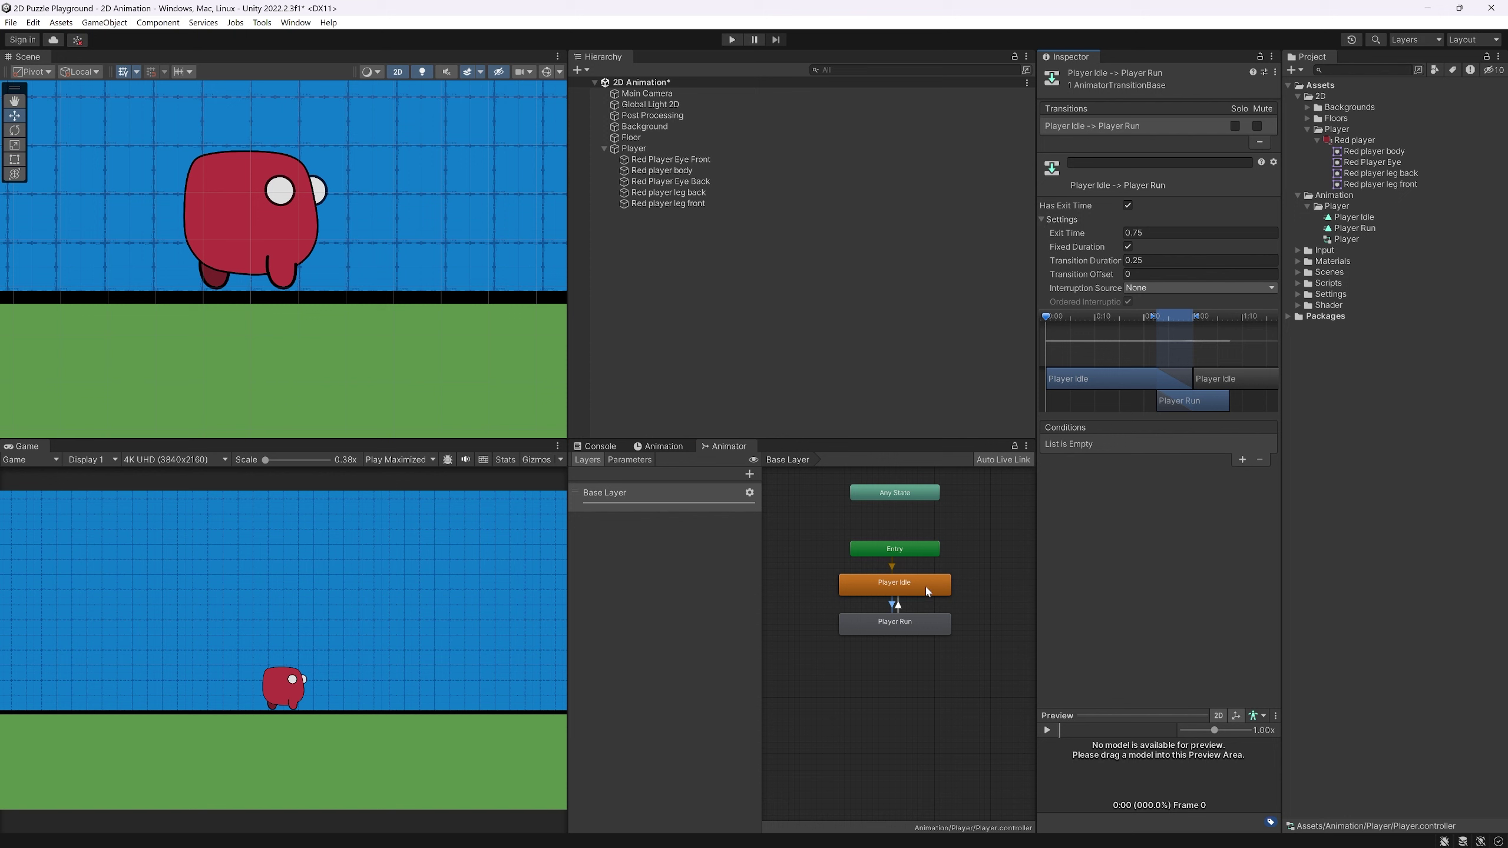
click(896, 630)
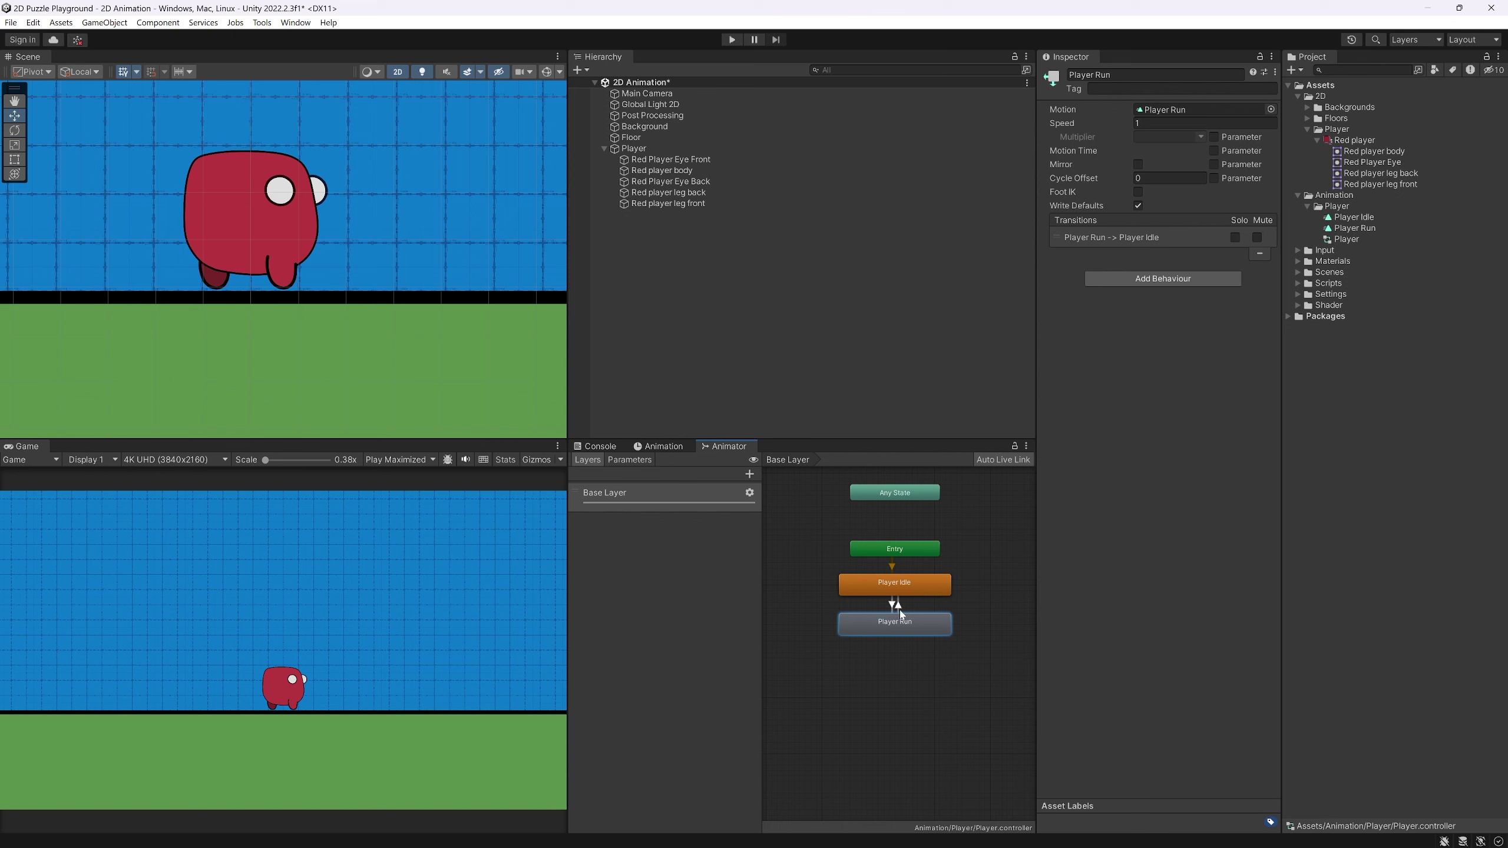
click(898, 606)
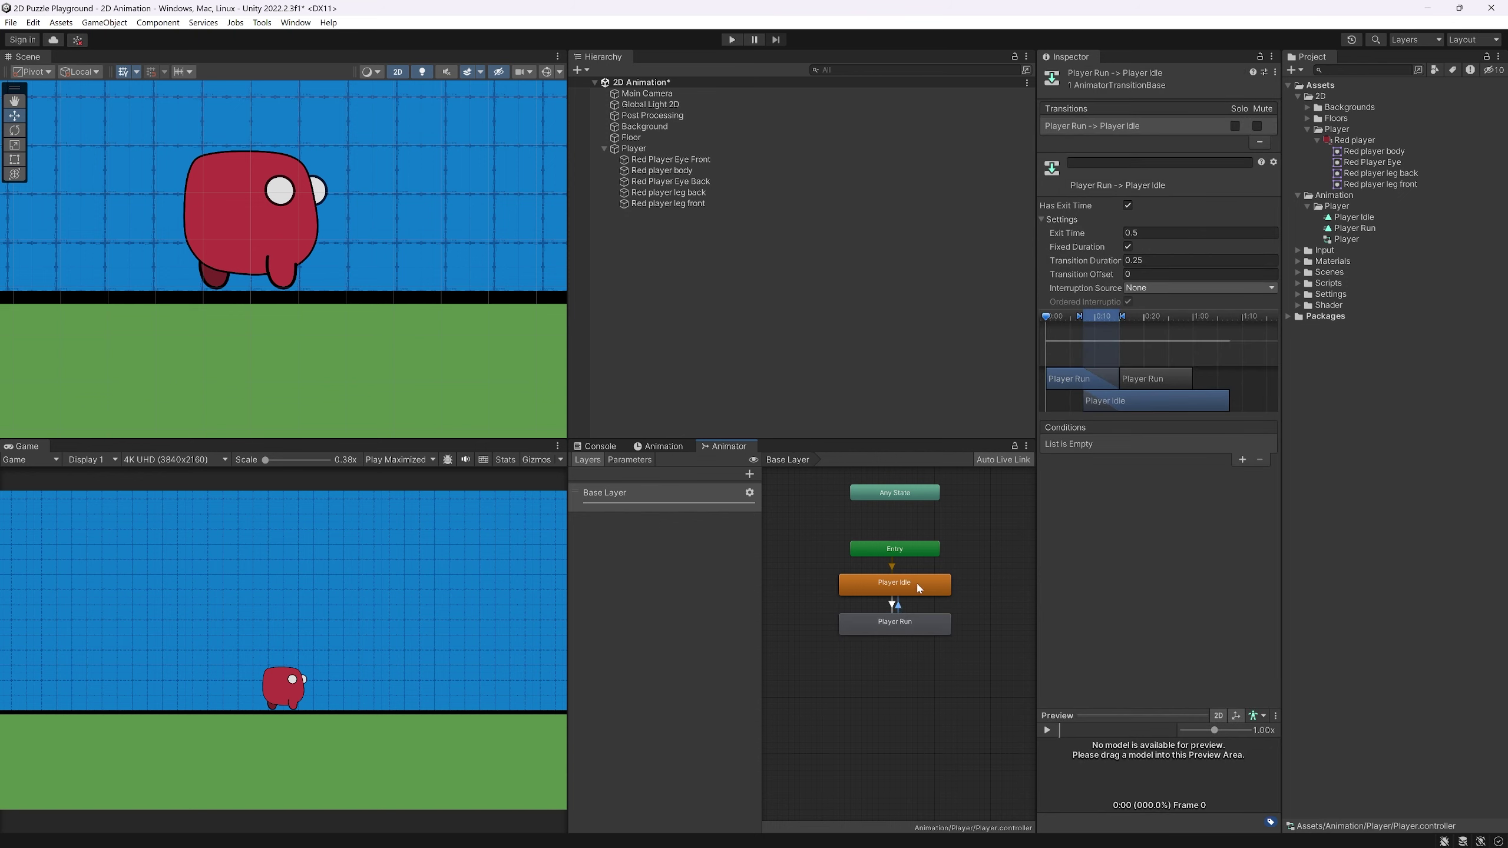
click(919, 588)
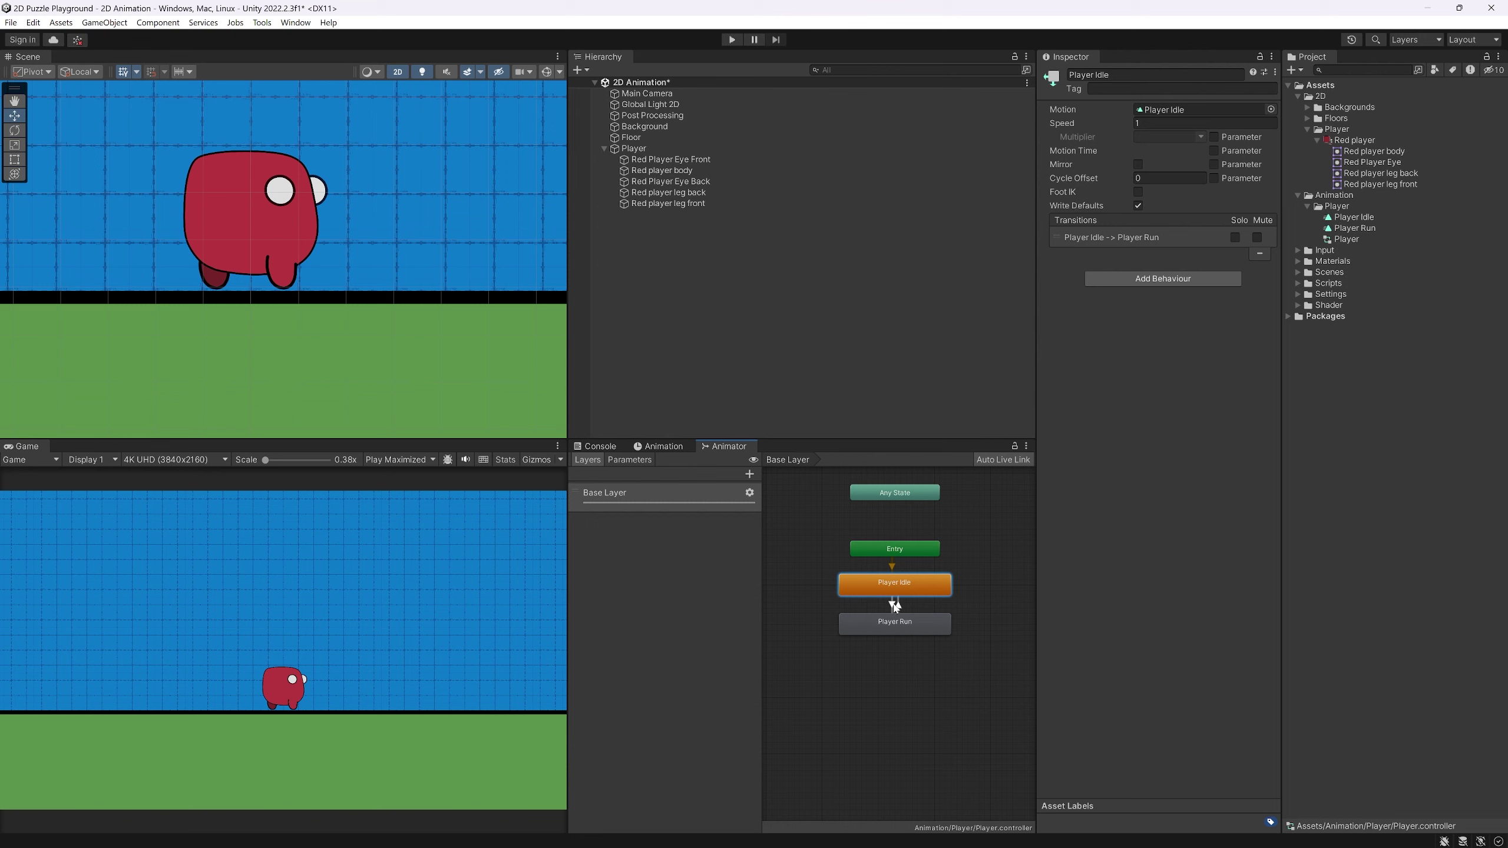
Add a Bool parameter named isRunning to the animator controller
click(620, 459)
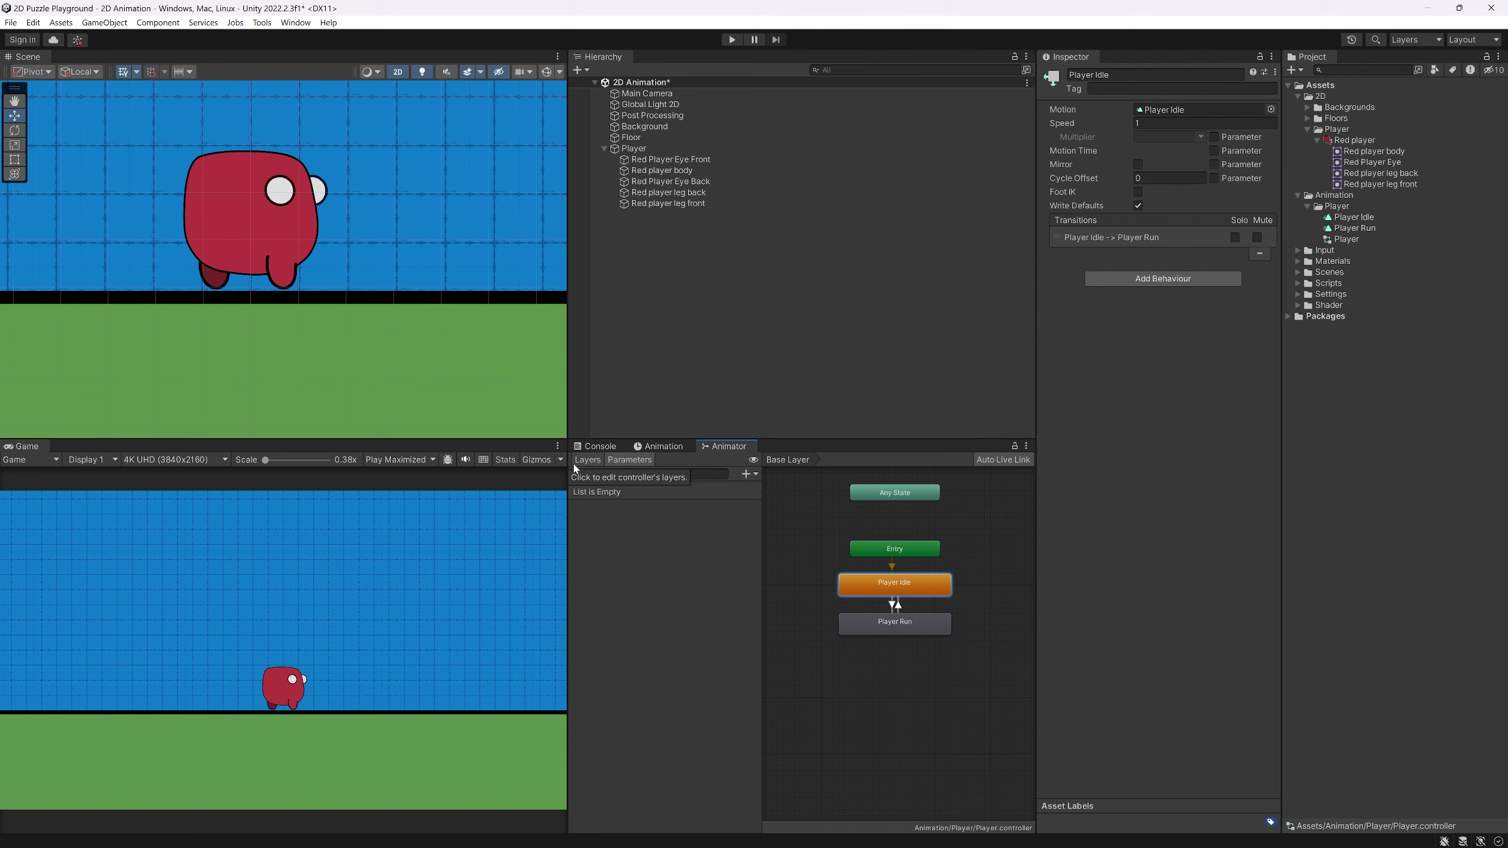
click(752, 475)
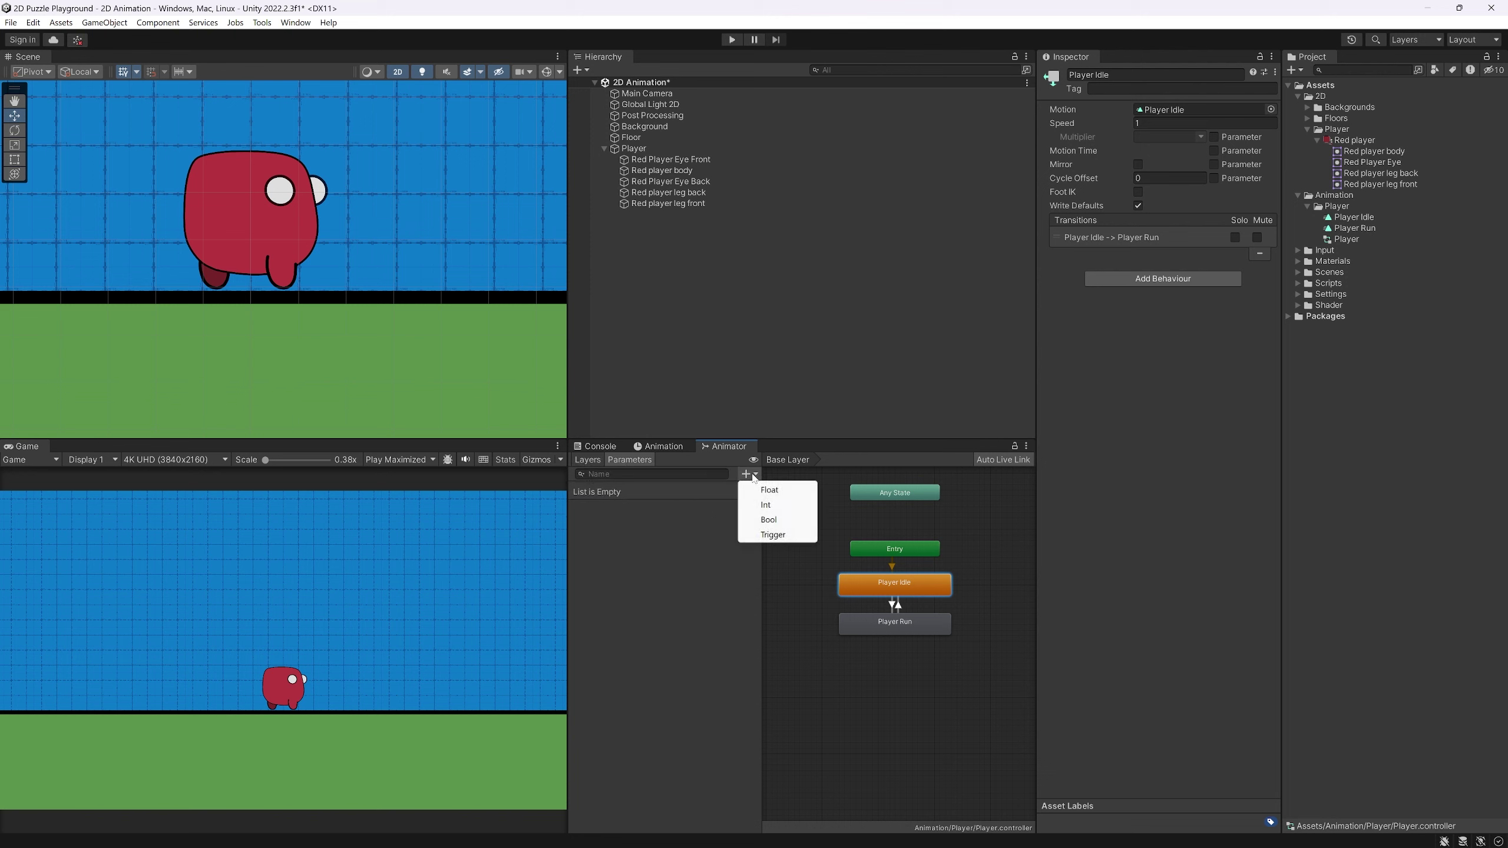
click(768, 519)
text(is)
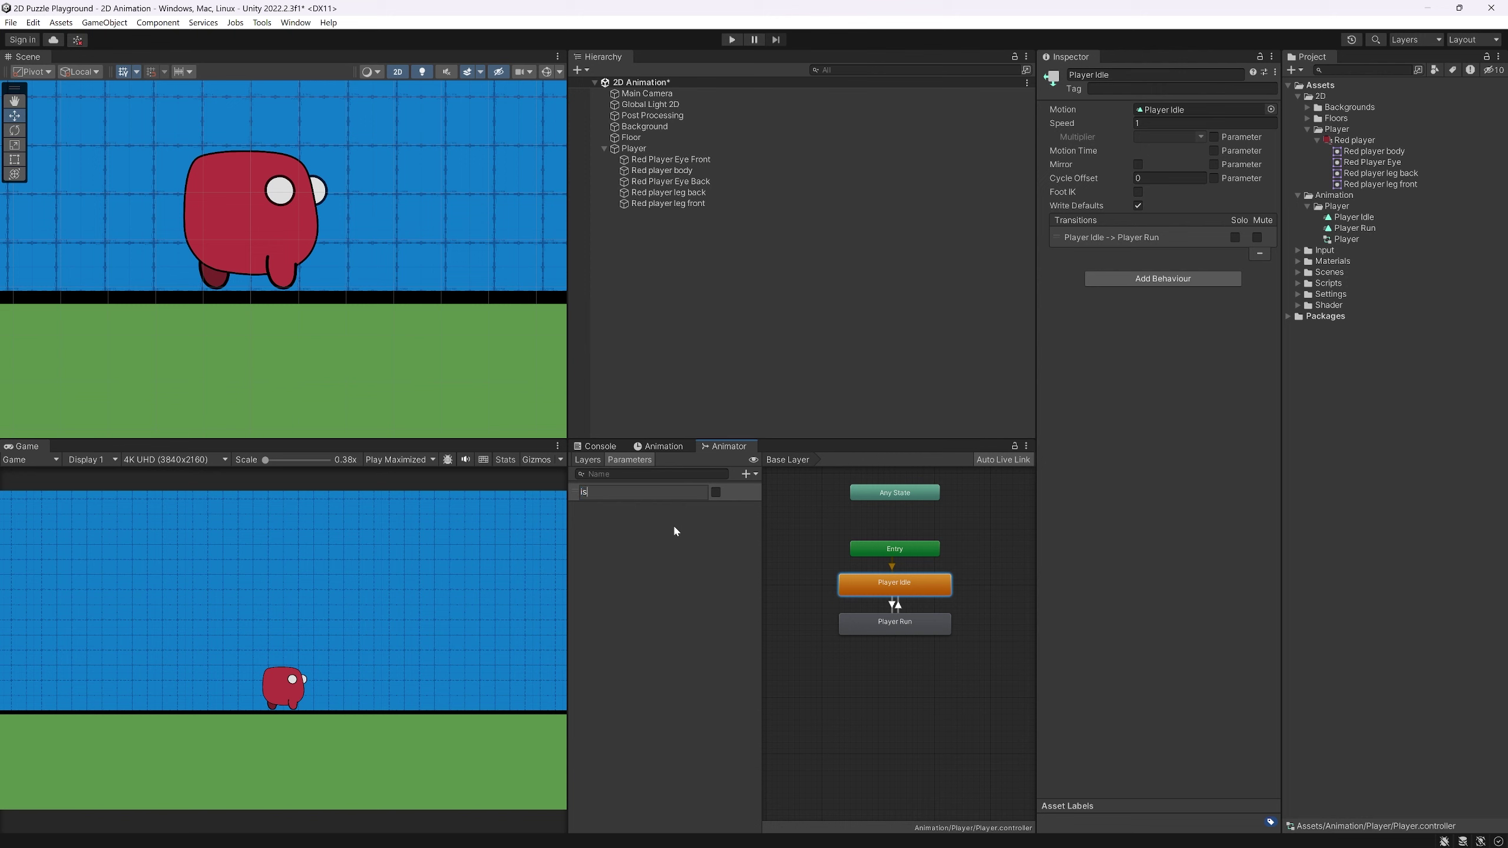
text(Running)
key(Return)
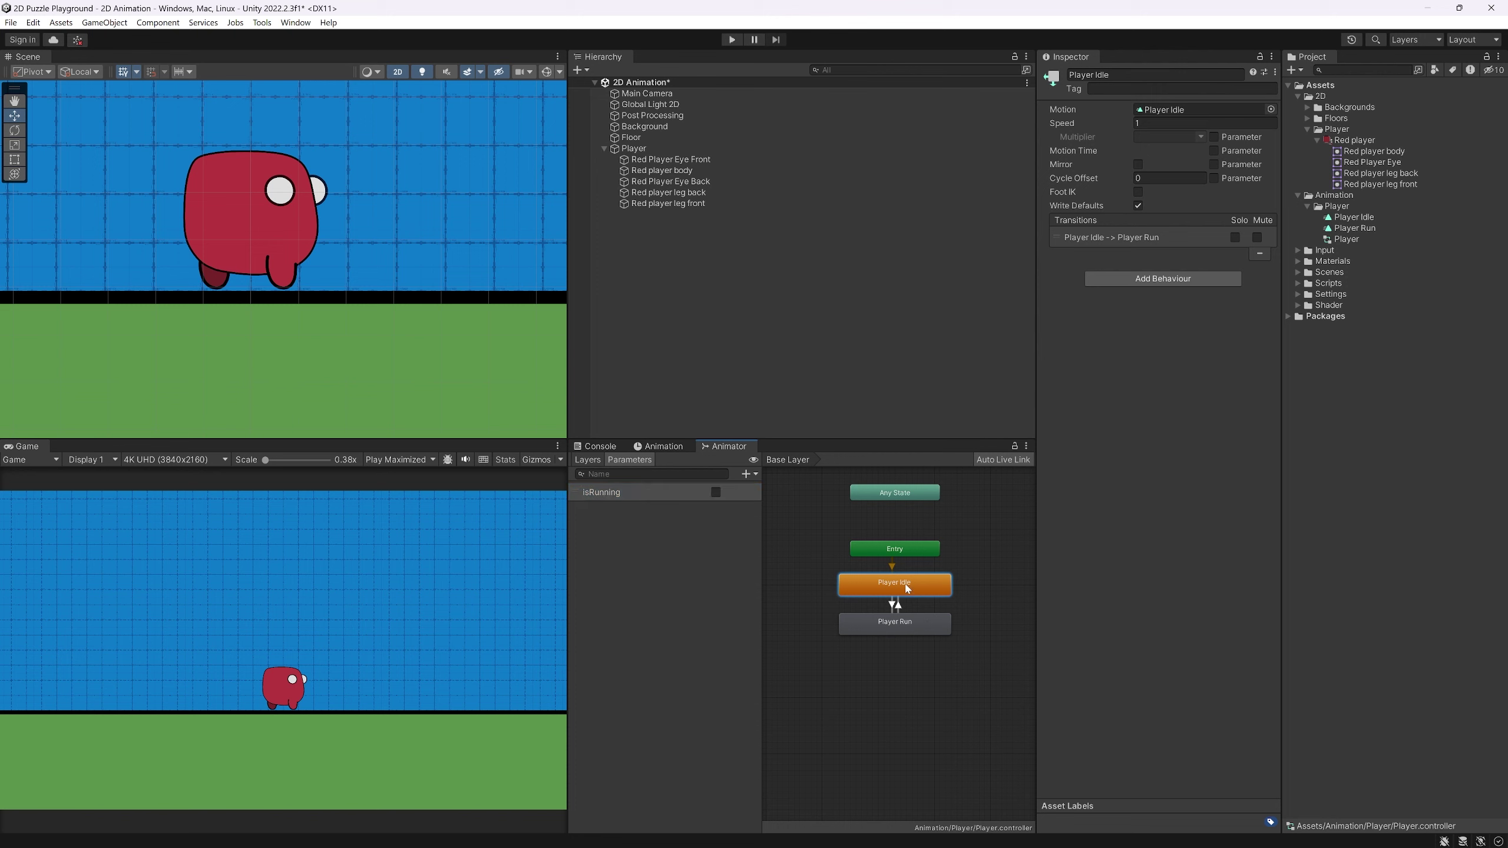
Disable Has Exit Time on the Player Idle to Player Run transition and add the condition isRunning true
click(900, 623)
click(889, 606)
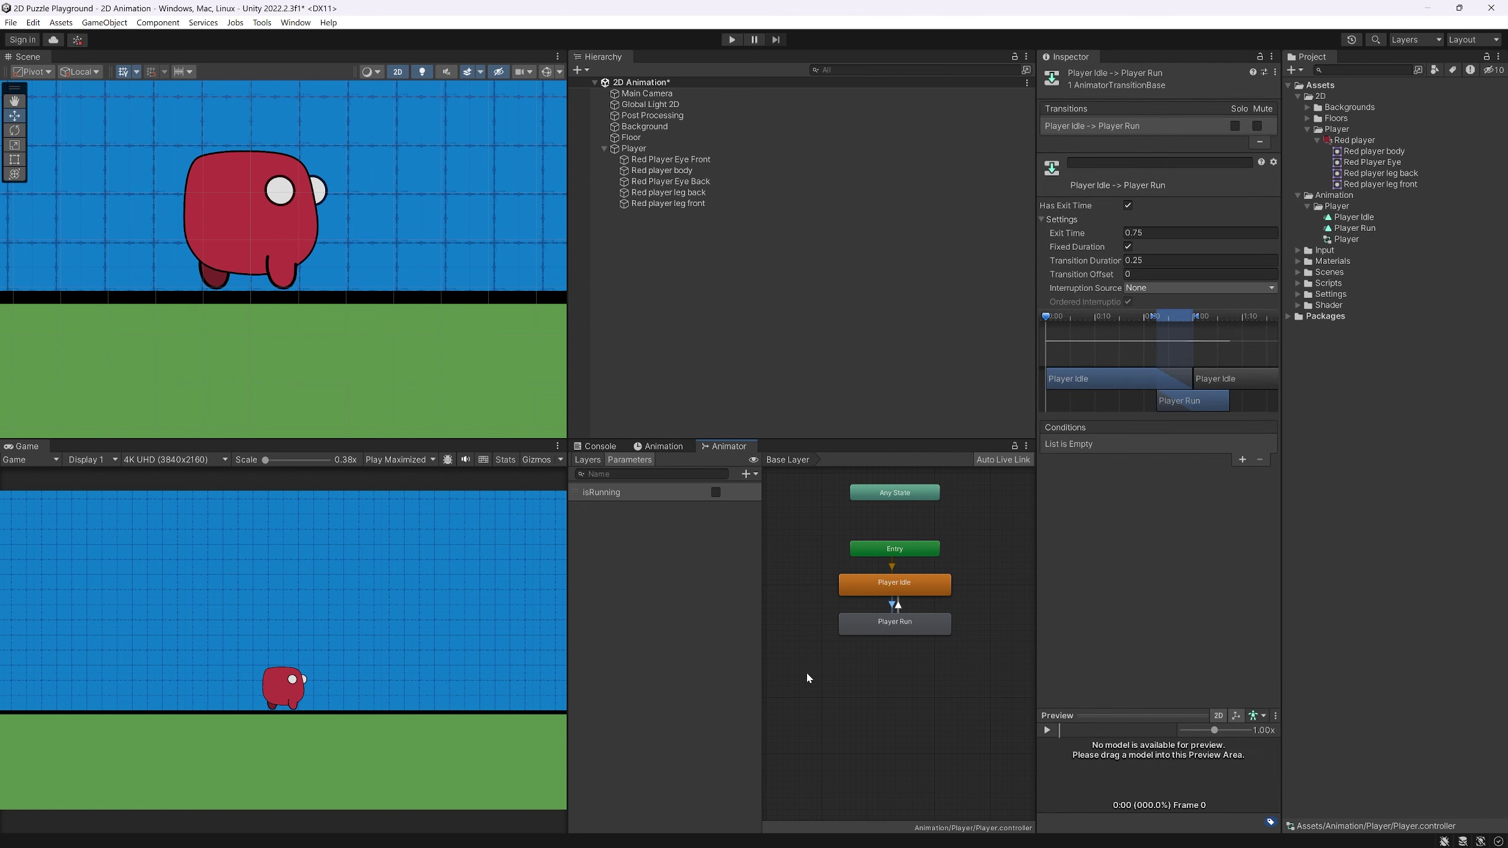
click(1127, 205)
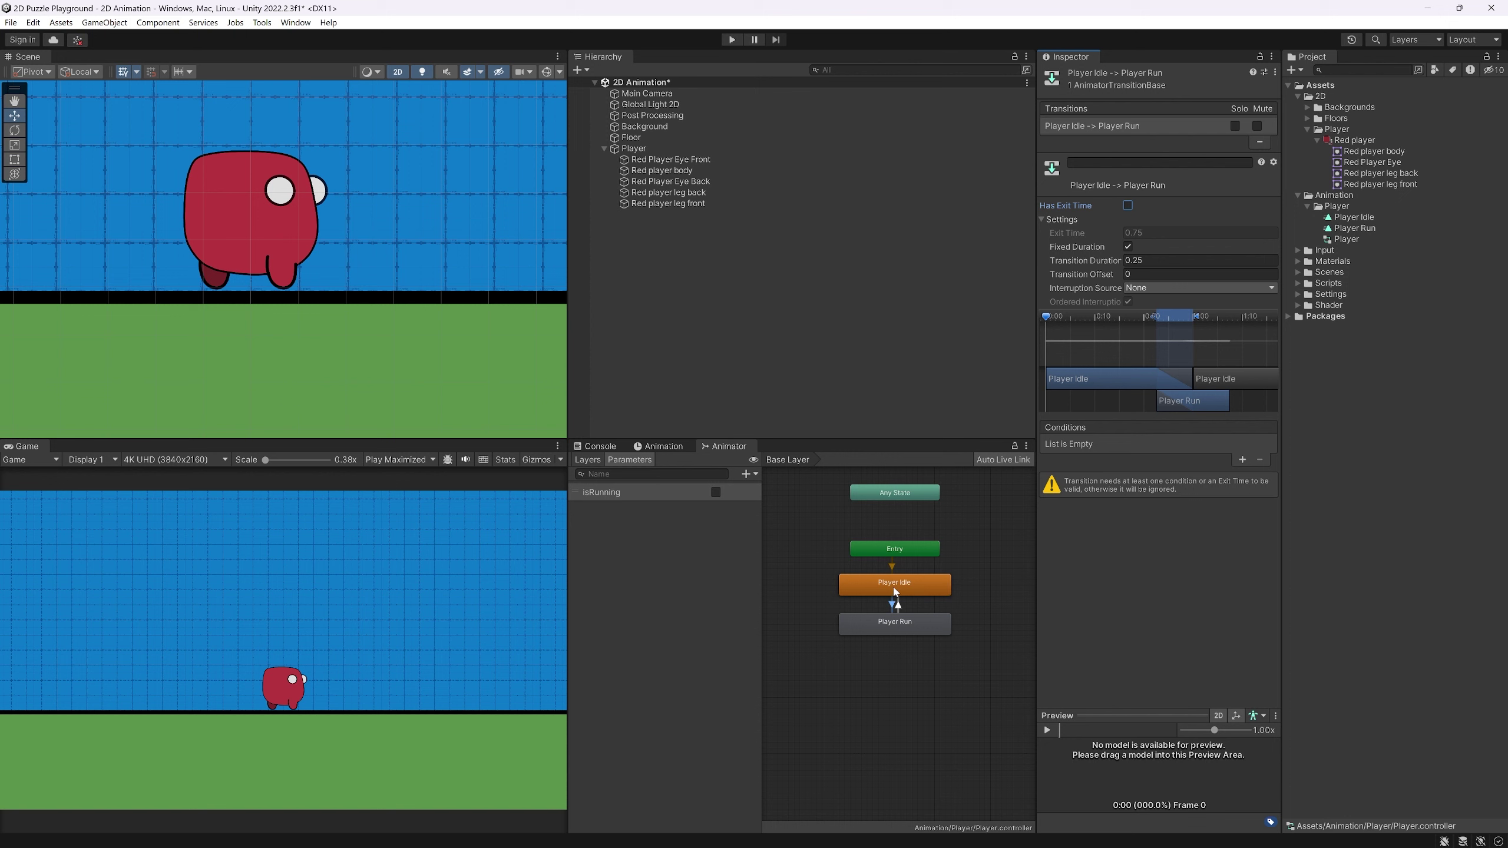
click(1243, 460)
click(1075, 445)
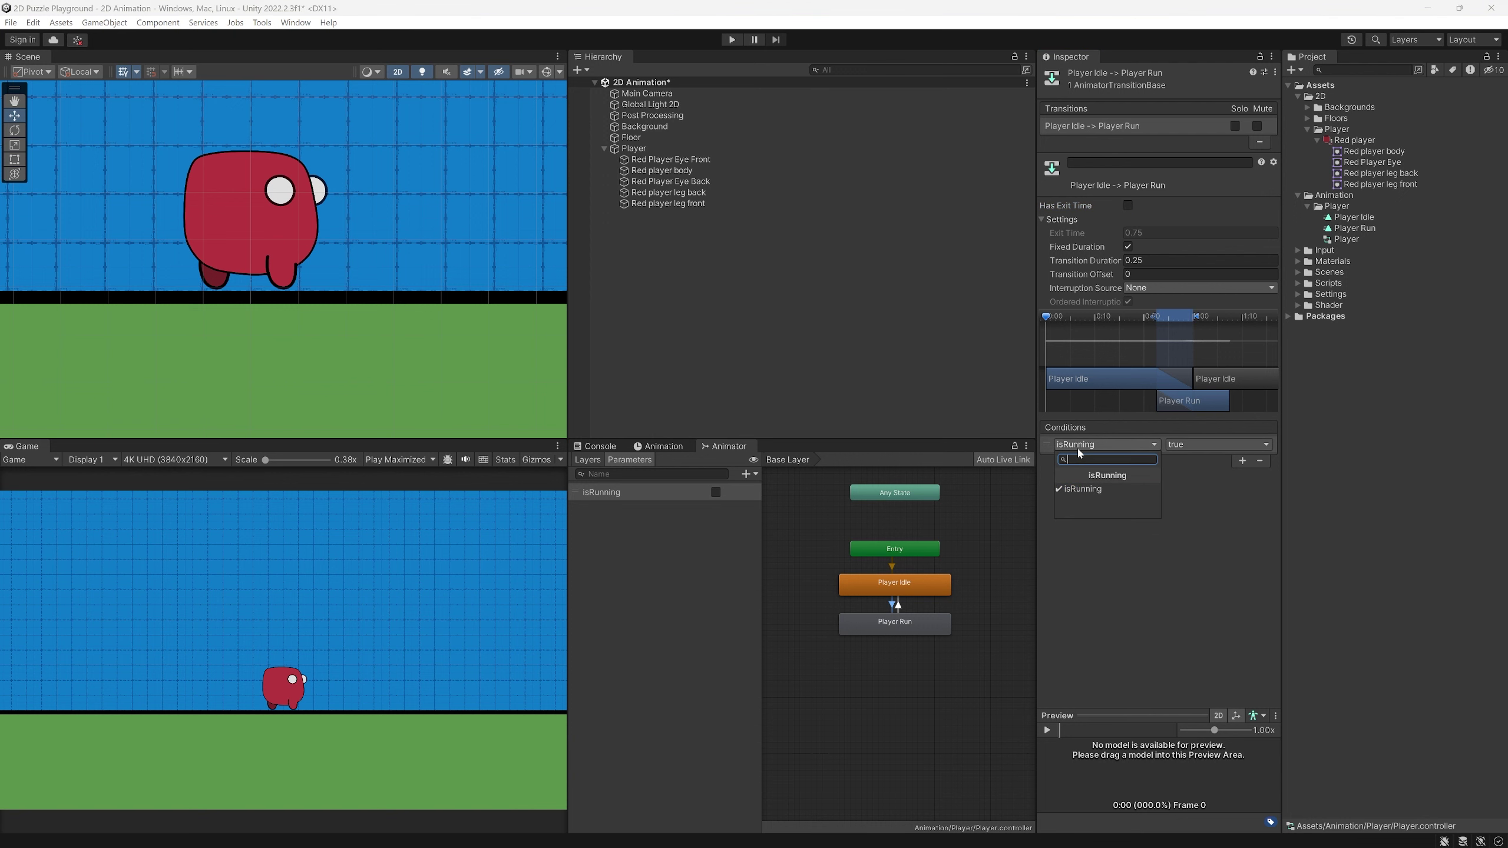
click(1201, 444)
click(1193, 458)
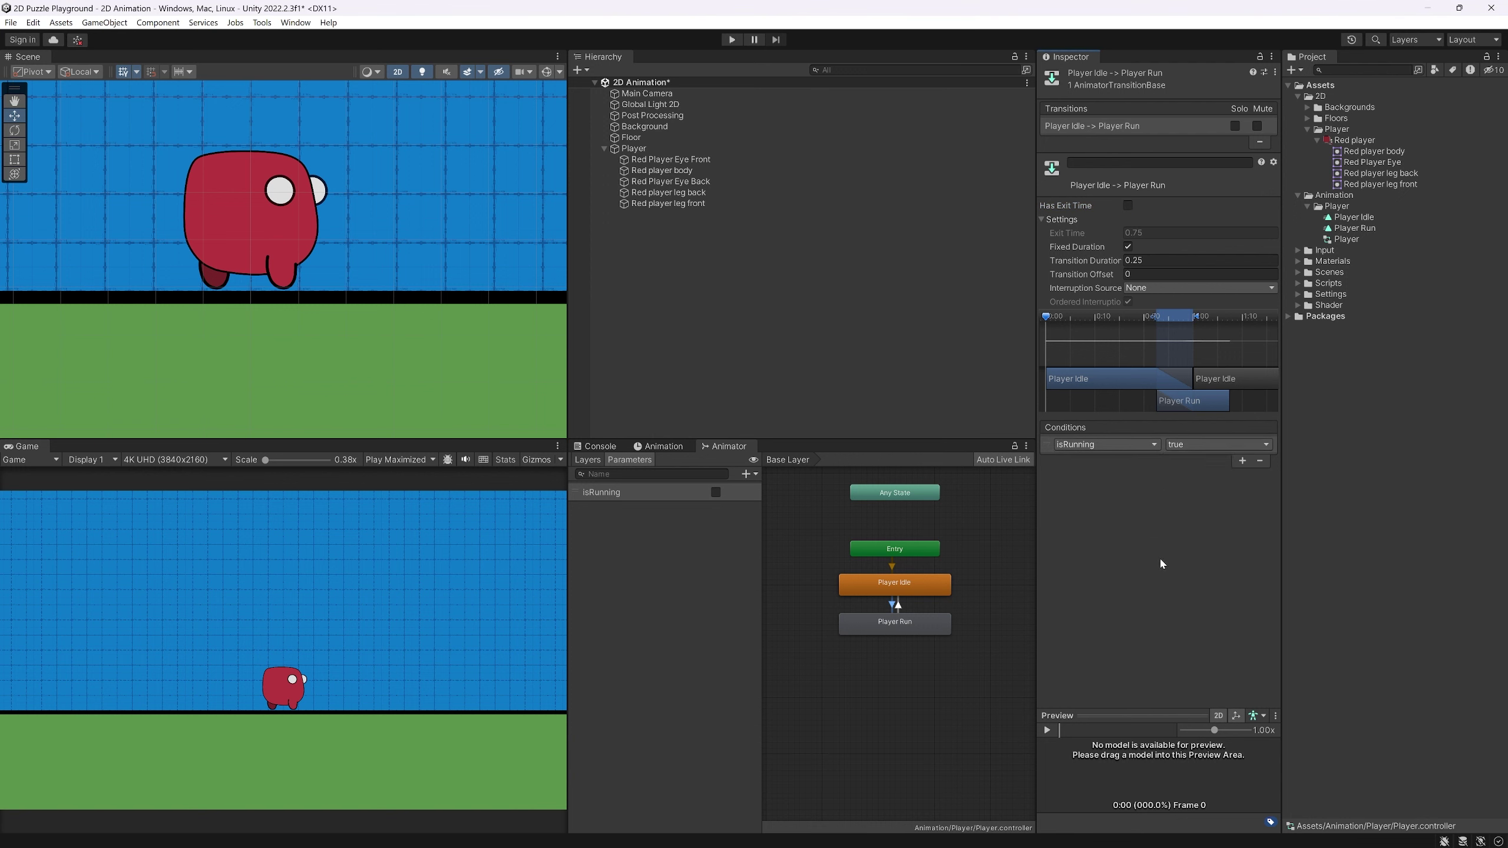
Disable Has Exit Time on the Player Run to Player Idle transition and add the condition isRunning false
click(898, 586)
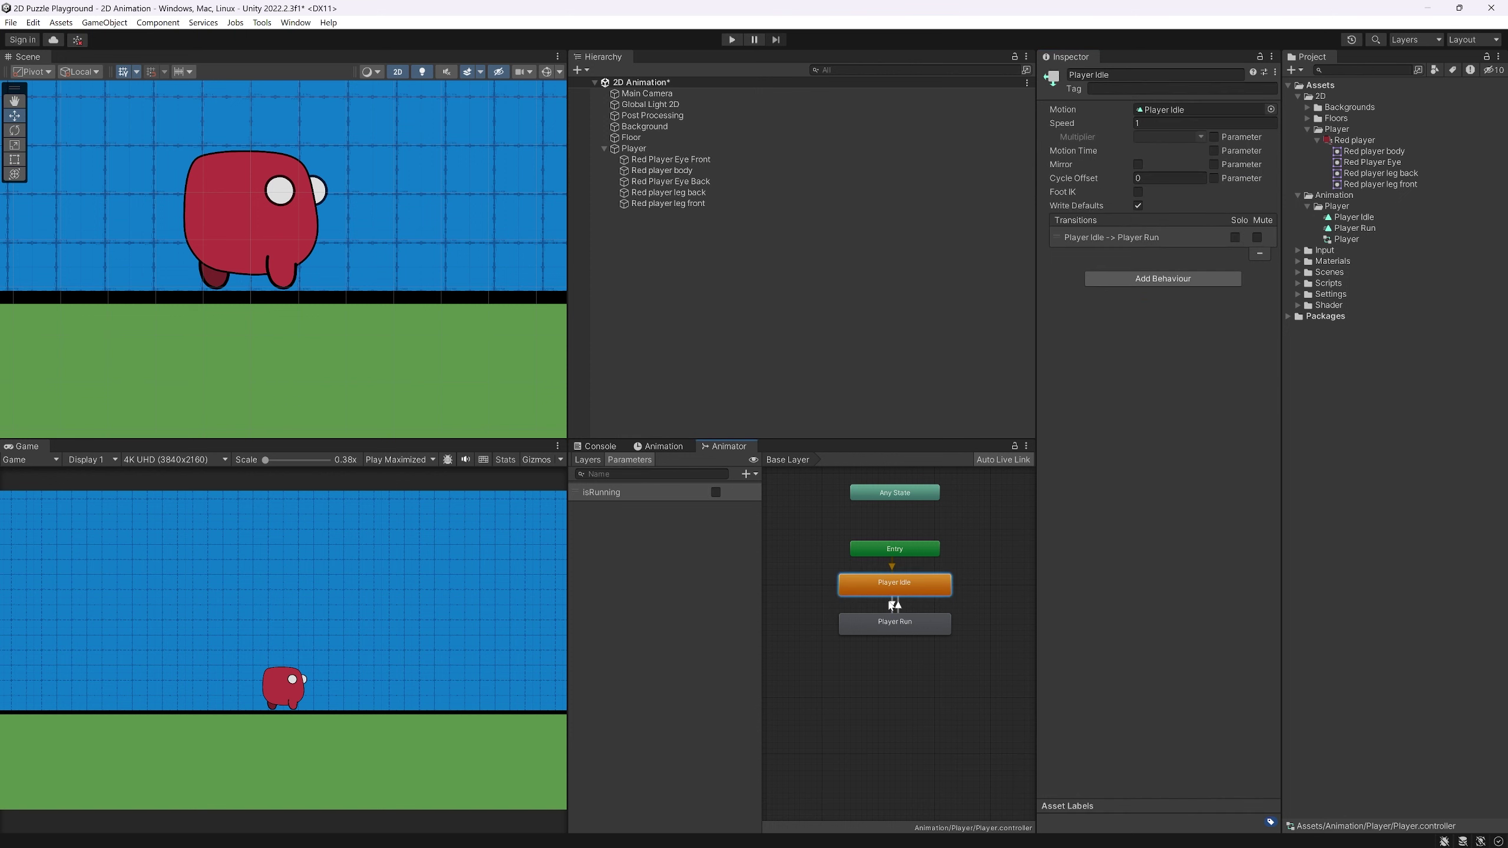
click(893, 606)
click(898, 586)
click(899, 606)
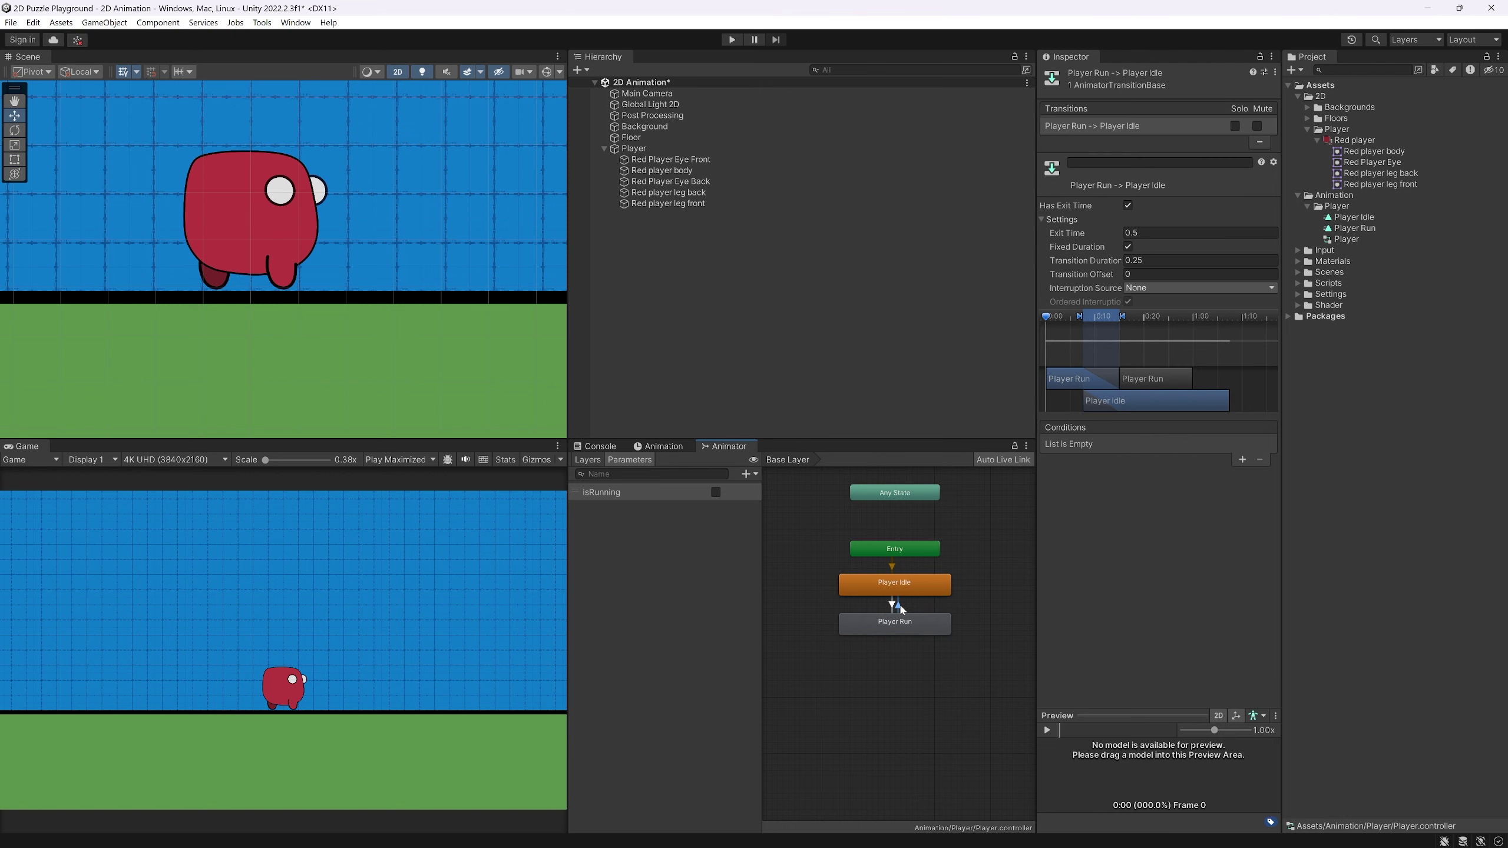
click(1128, 205)
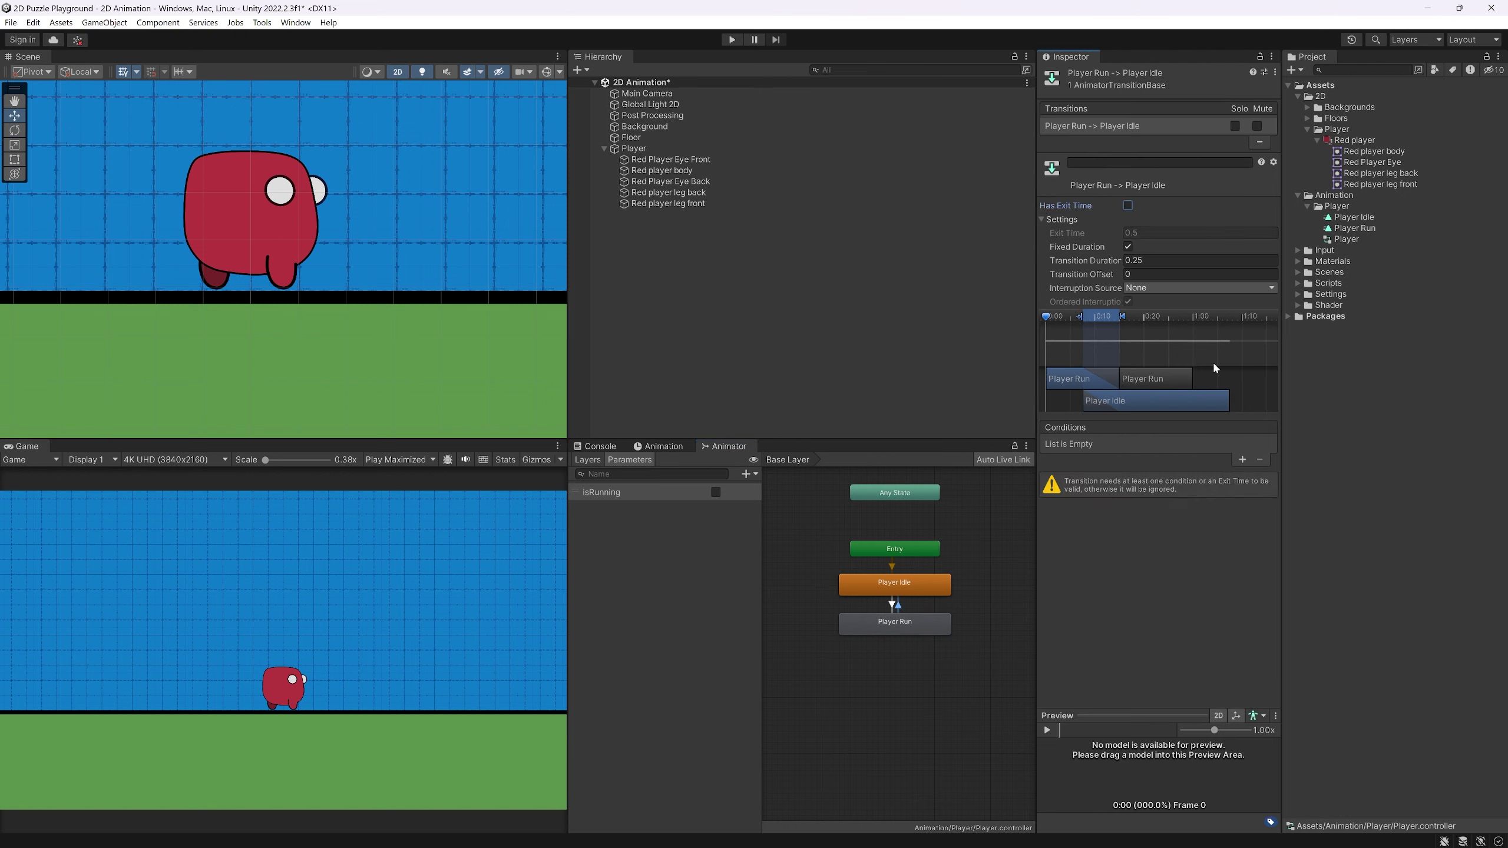
click(1242, 460)
click(1195, 445)
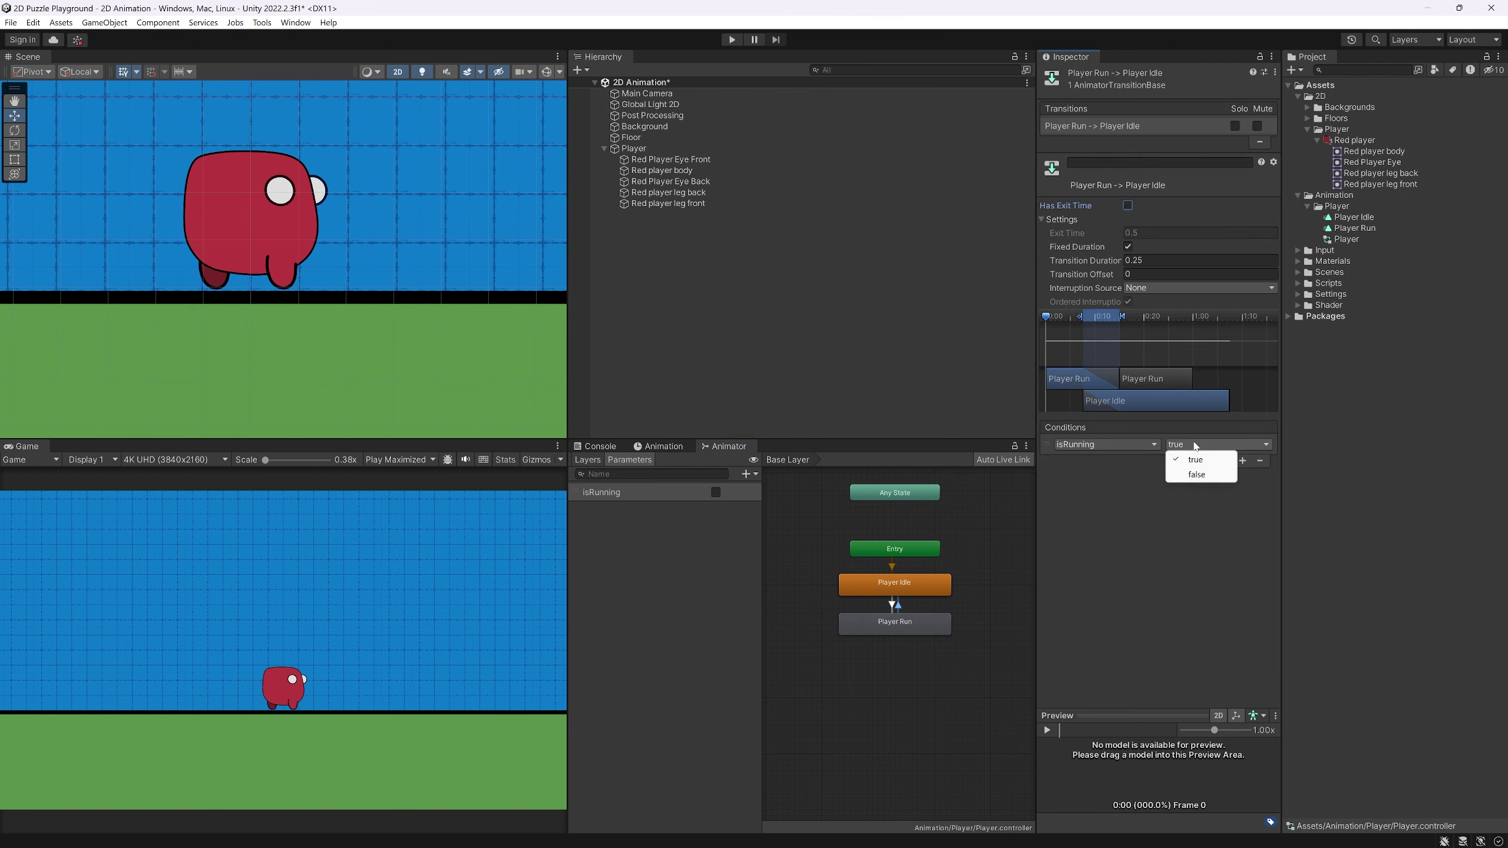
click(1196, 474)
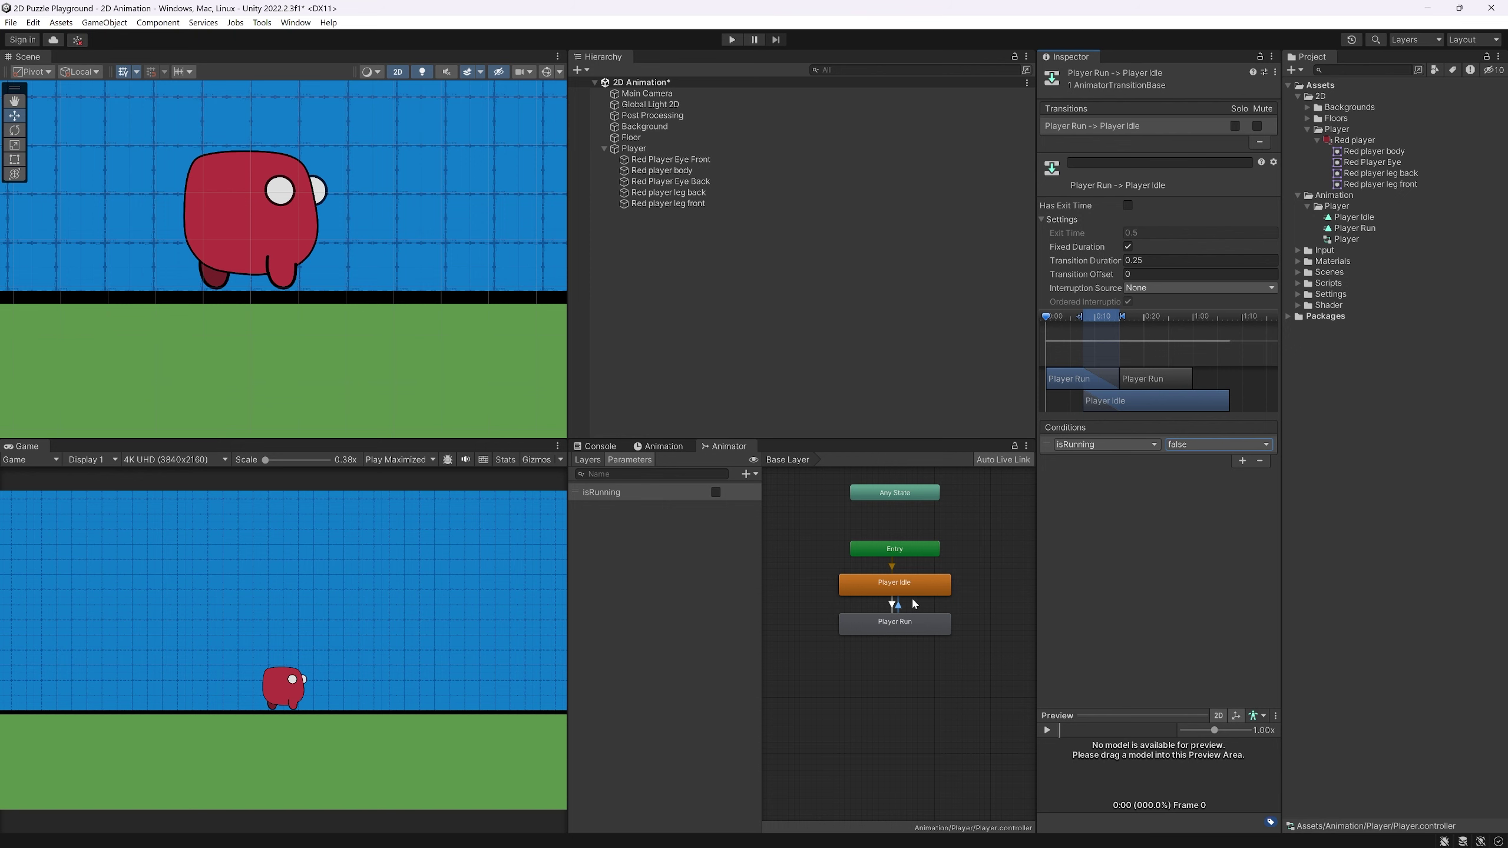
Set the Game view to Play Focused and test the Player in play mode by switching isRunning on and off, ending play mode
click(399, 459)
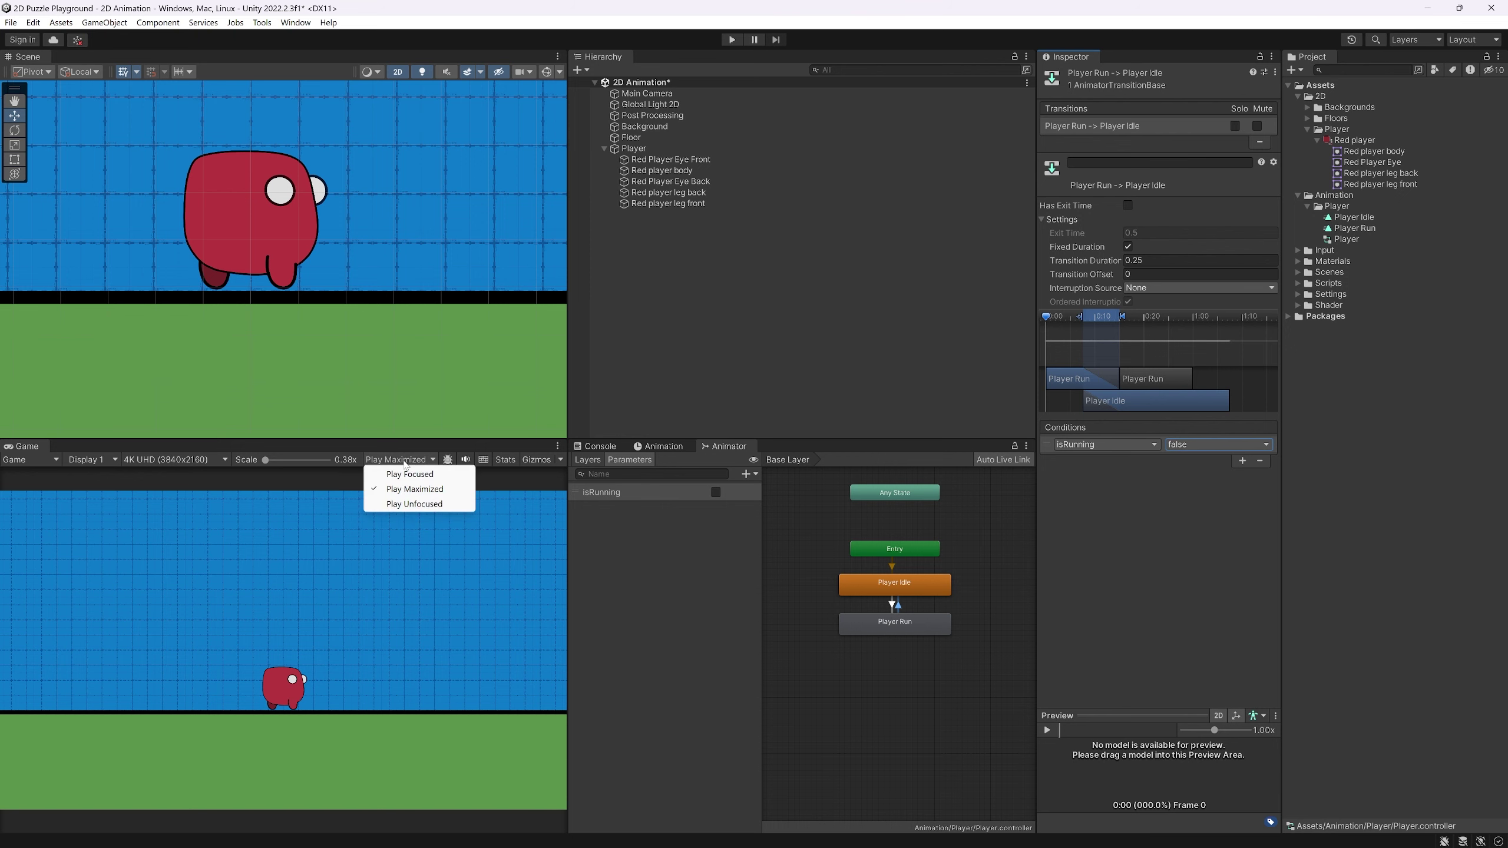
click(410, 475)
click(732, 39)
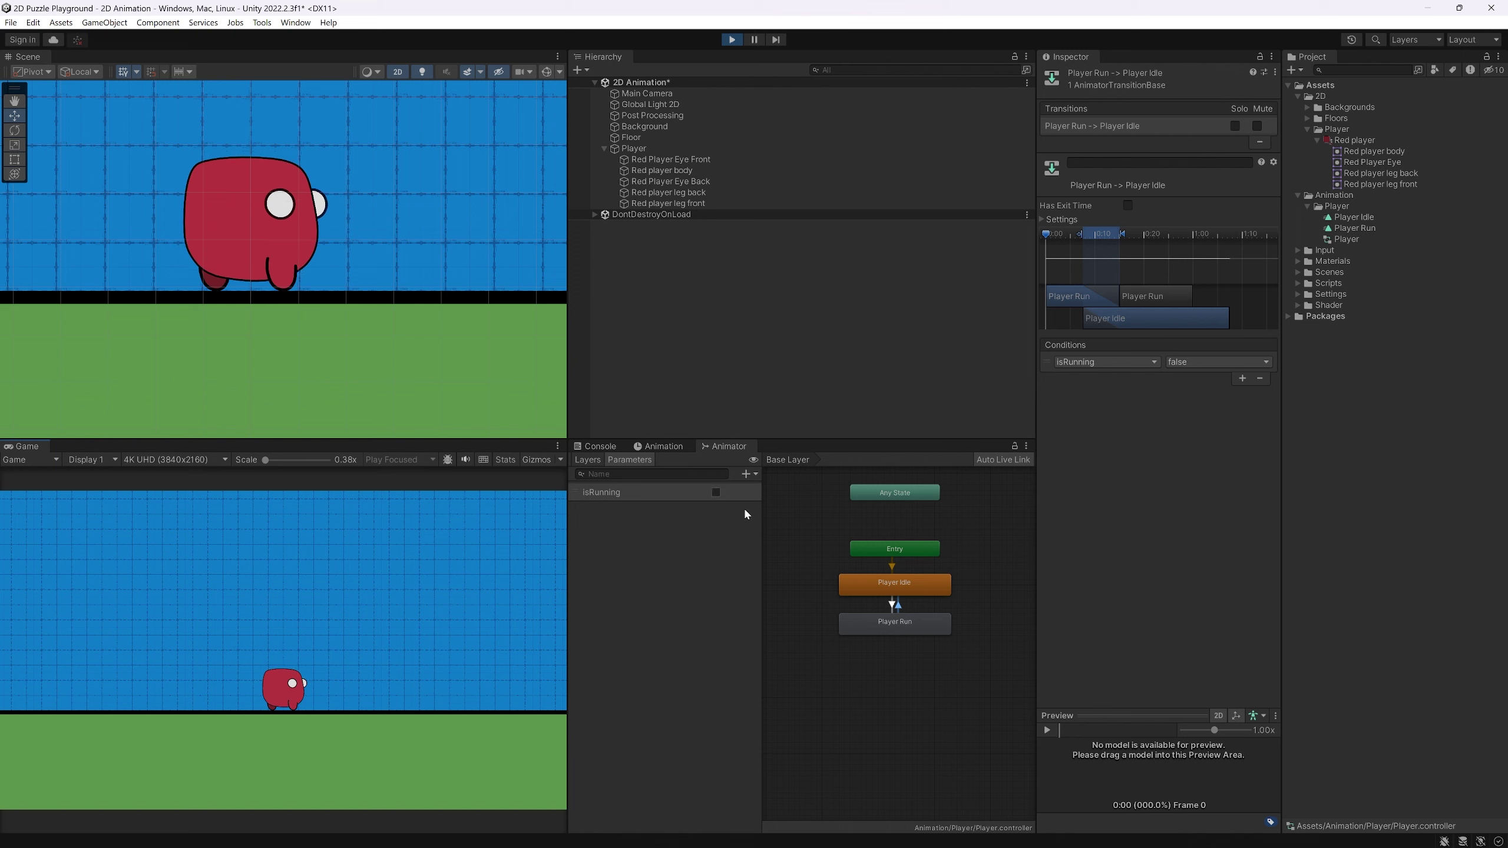
click(656, 149)
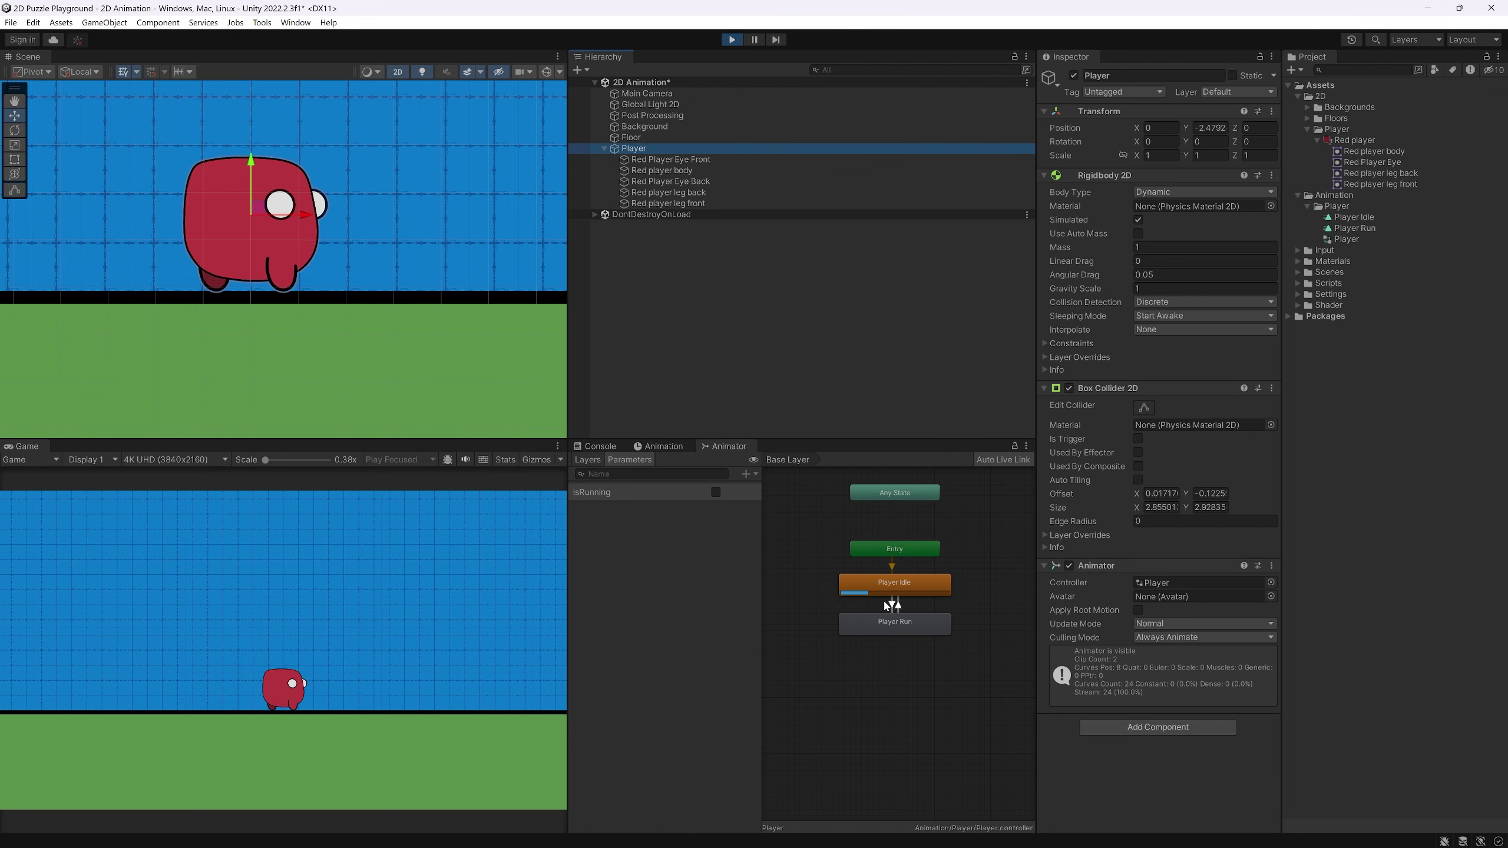
click(715, 492)
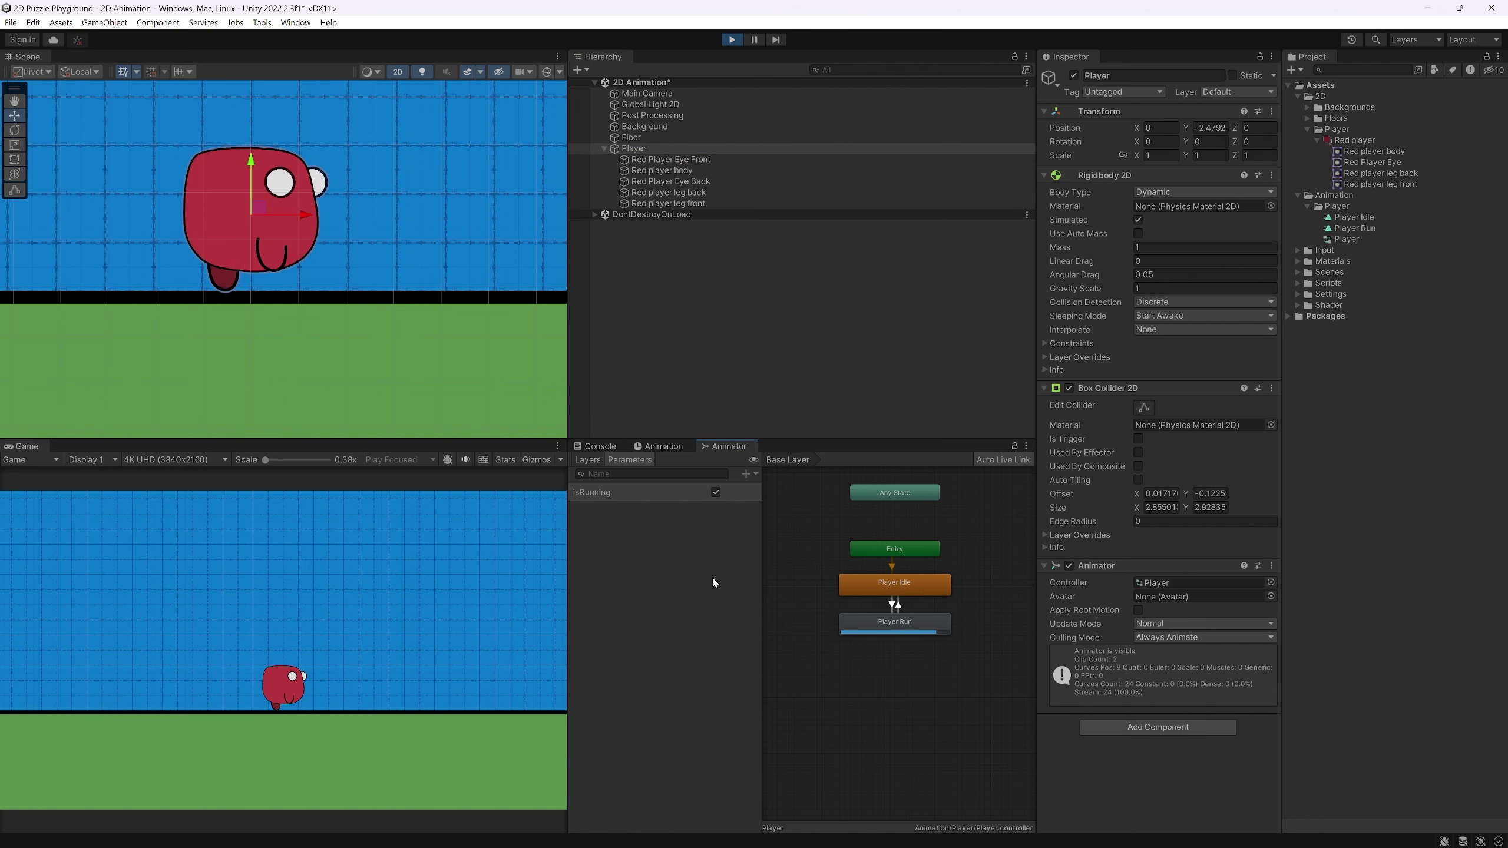
click(715, 491)
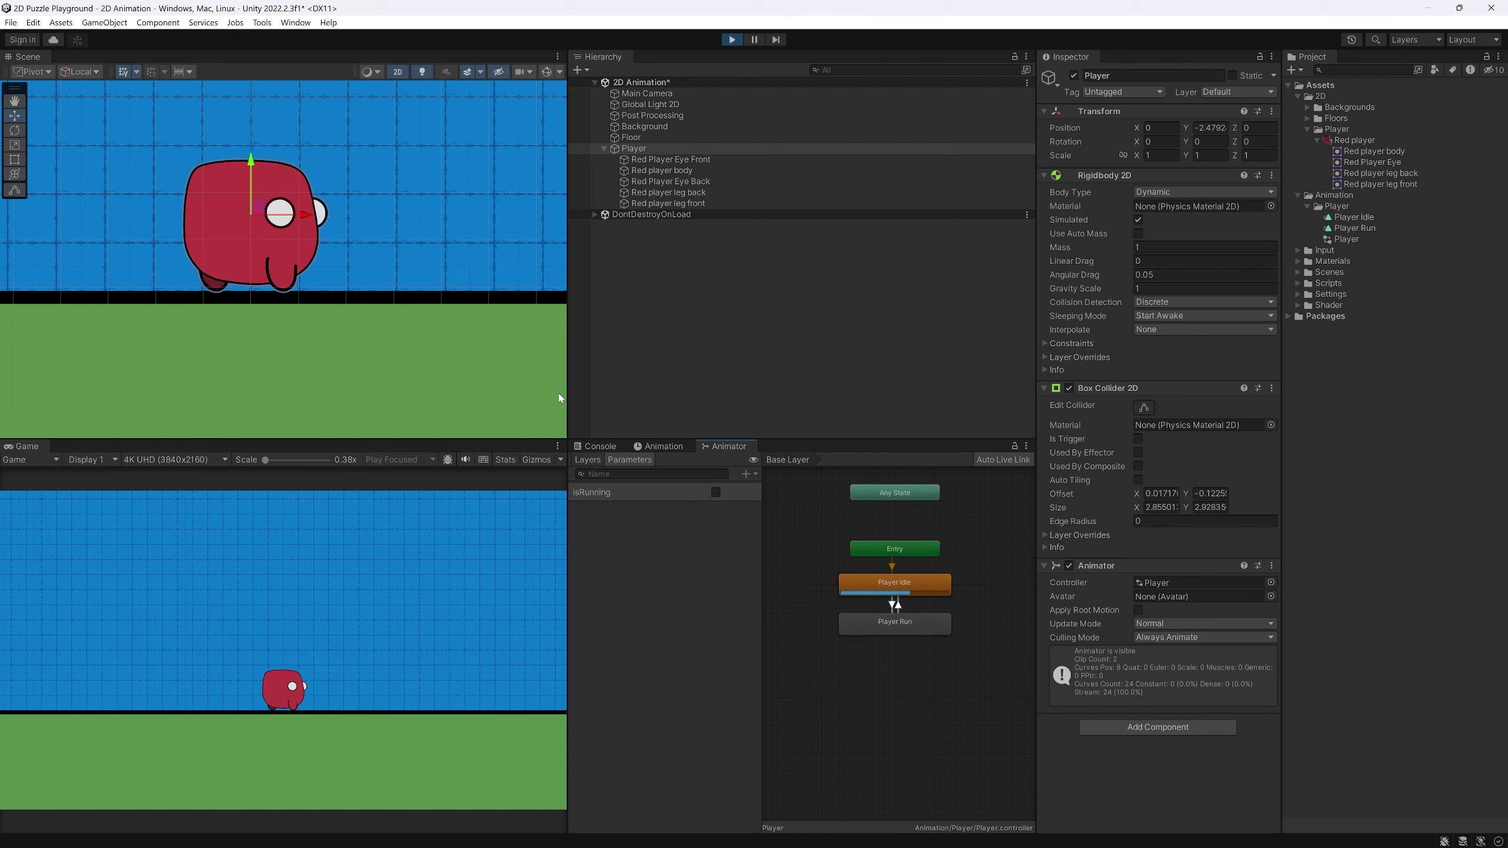
click(731, 40)
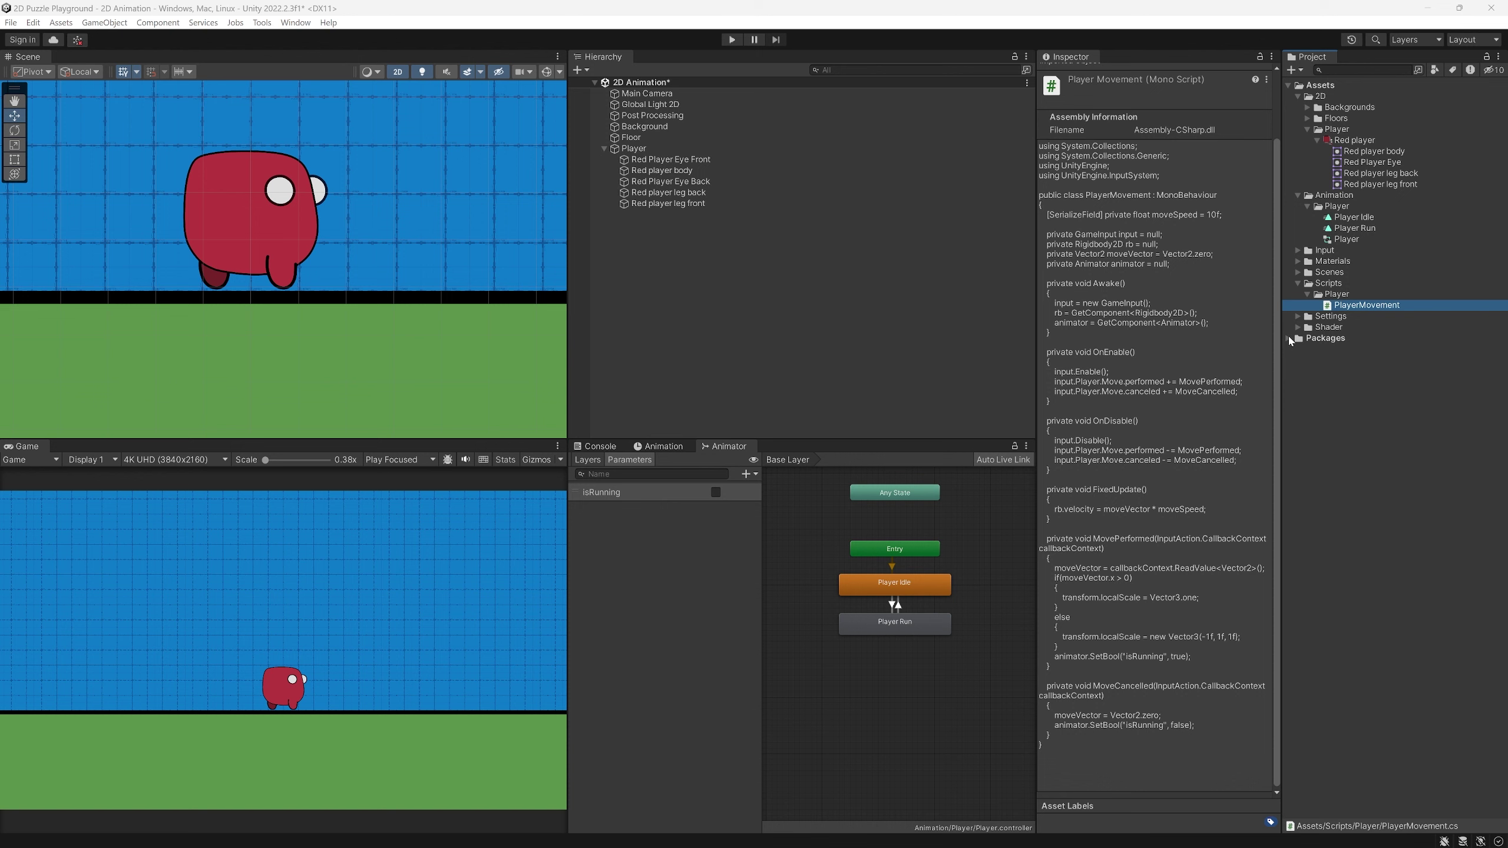
Inspect the GameInput input actions asset in the Input folder and open the PlayerMovement script in Visual Studio
middle_drag(292, 222, 359, 273)
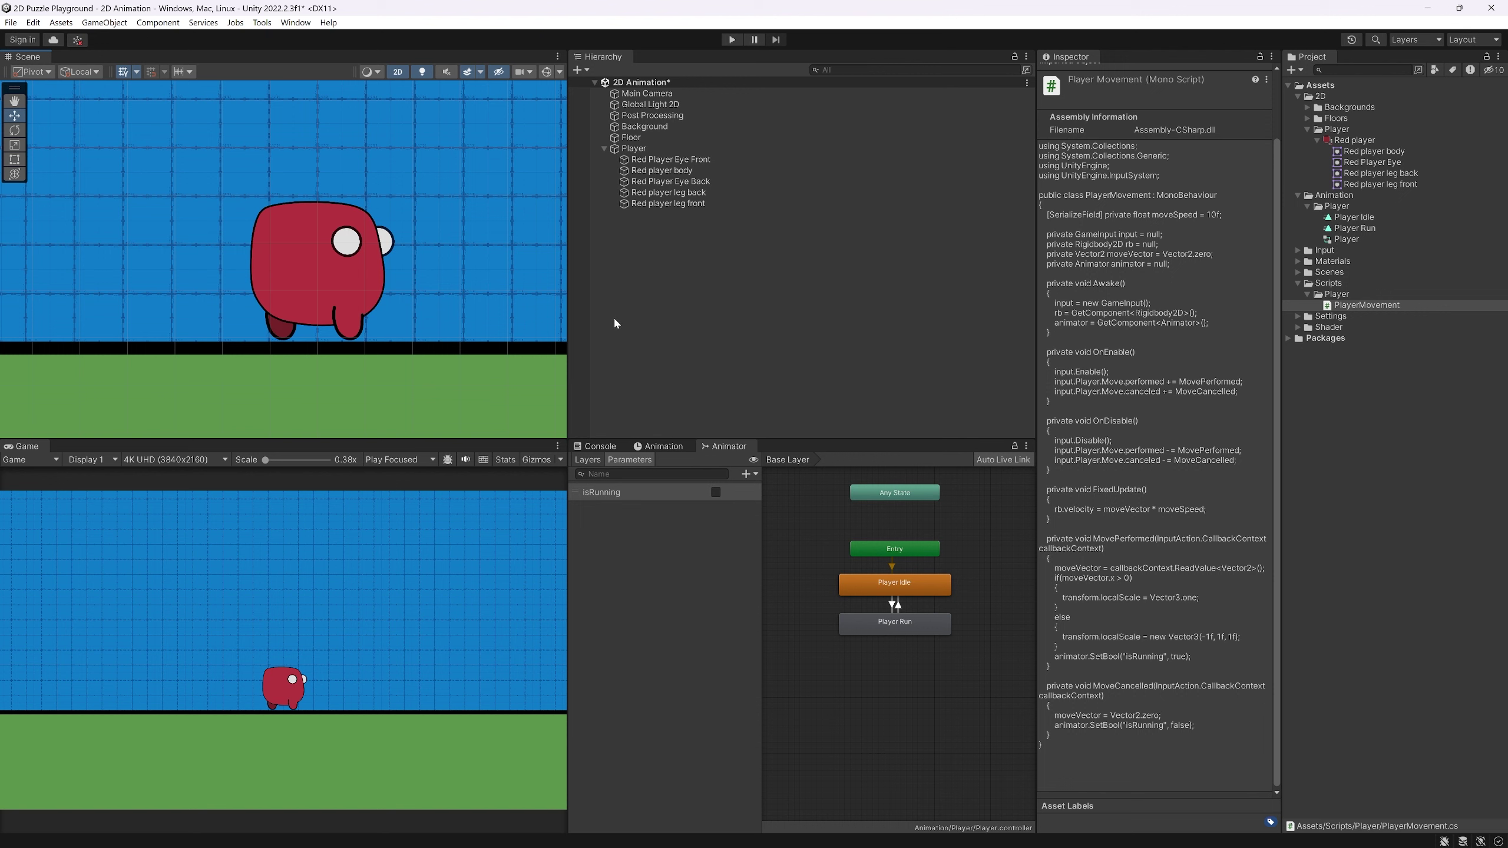
click(1297, 251)
click(1345, 273)
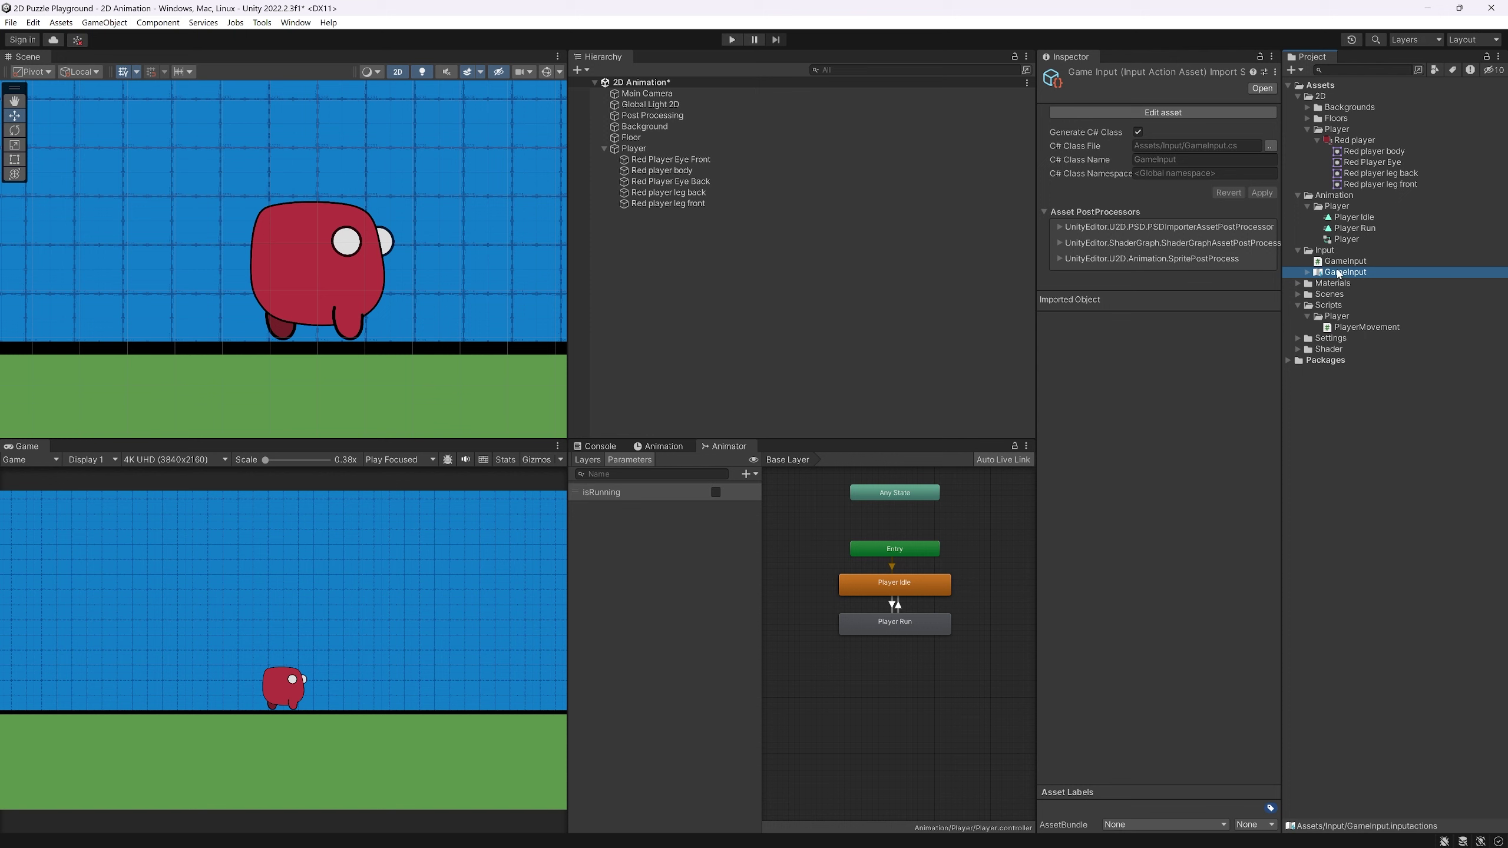
double_click(1364, 328)
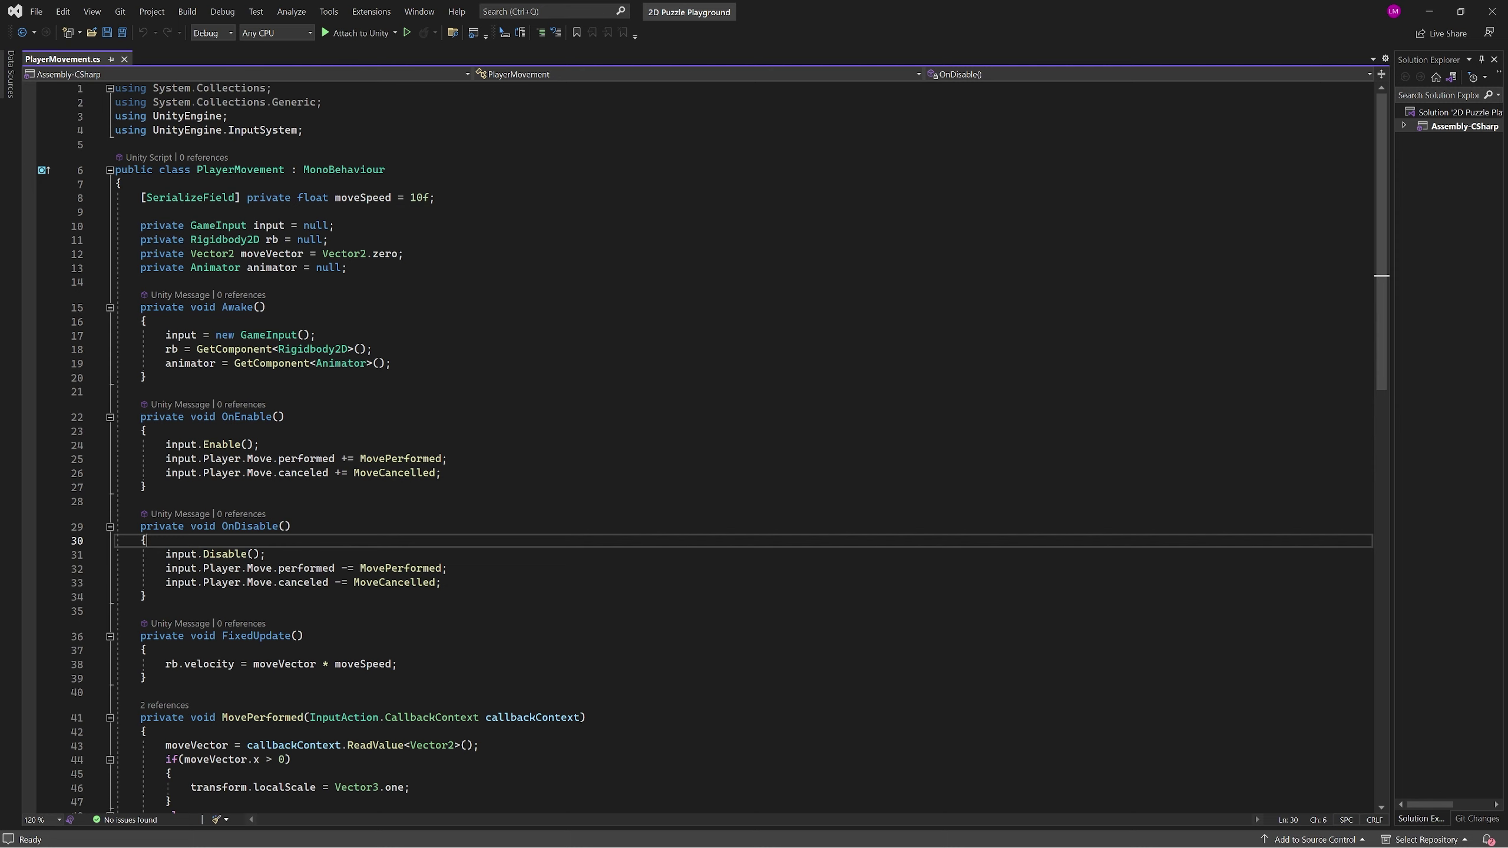
Review the private field declarations and the Awake method of the PlayerMovement script
click(267, 226)
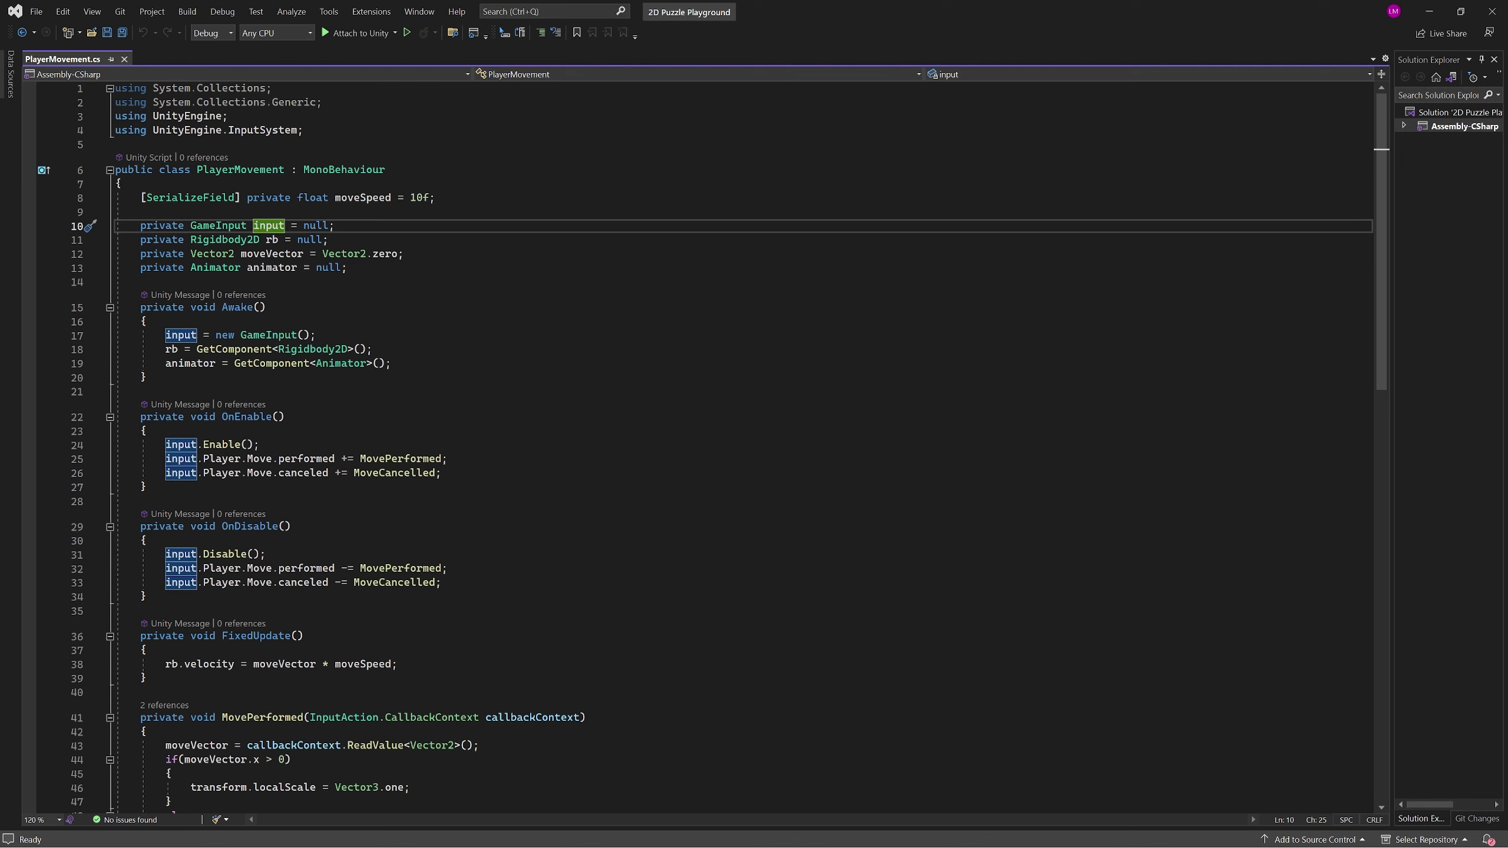
click(336, 226)
click(291, 239)
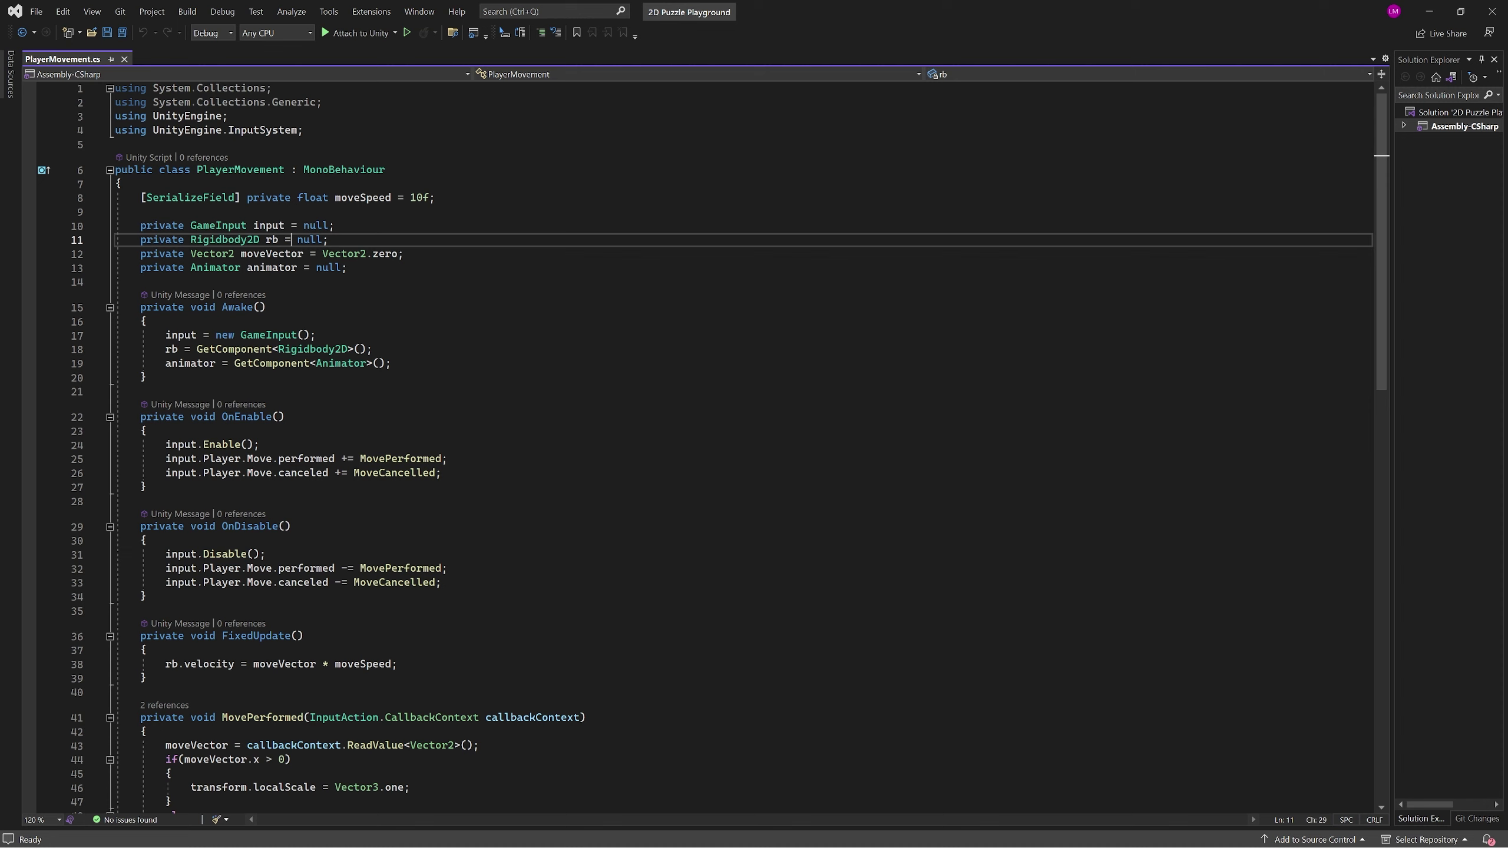
click(246, 254)
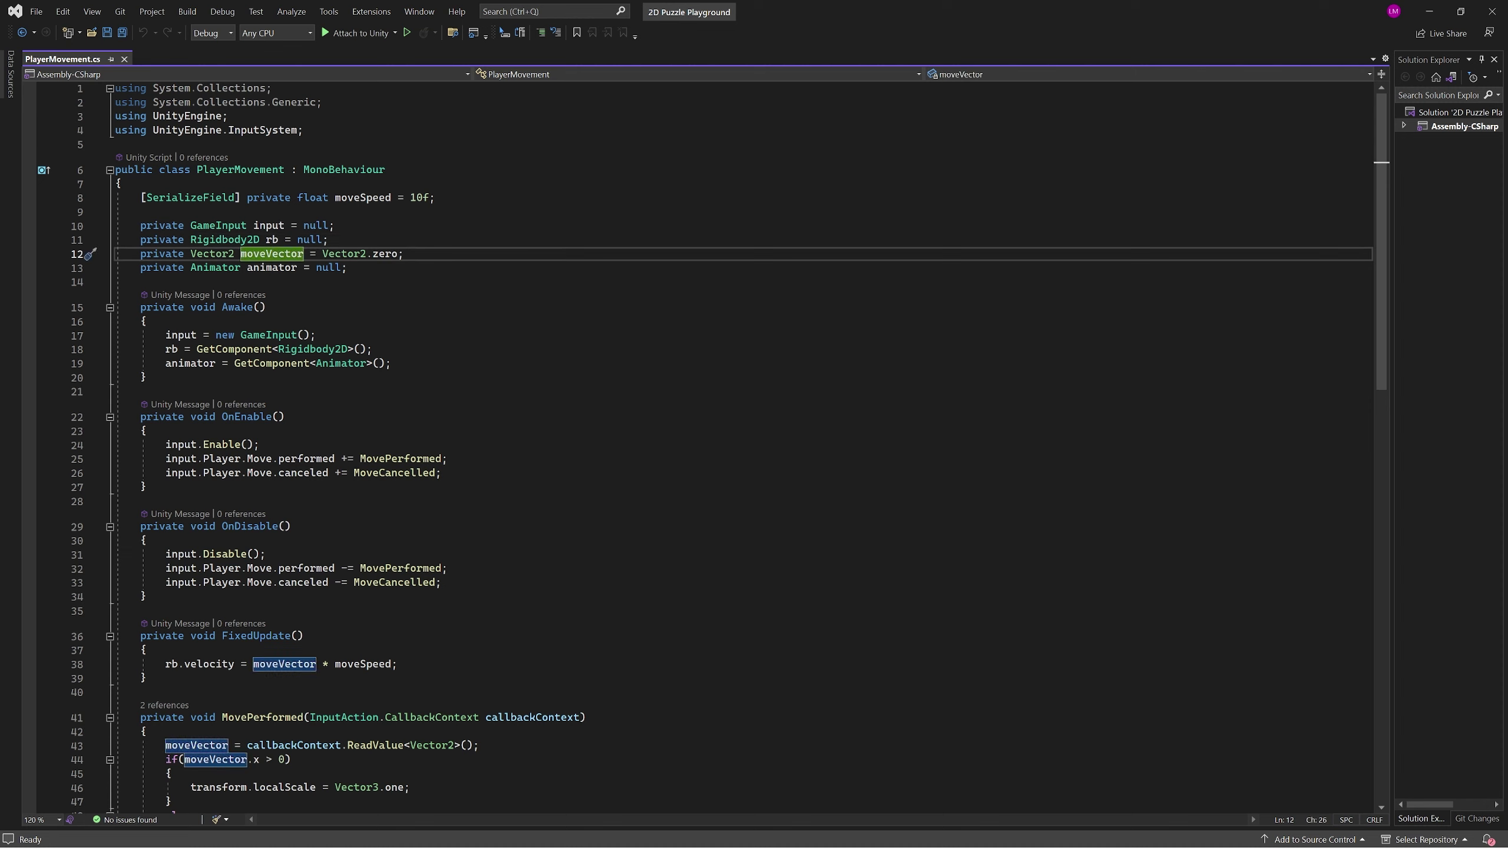
click(403, 254)
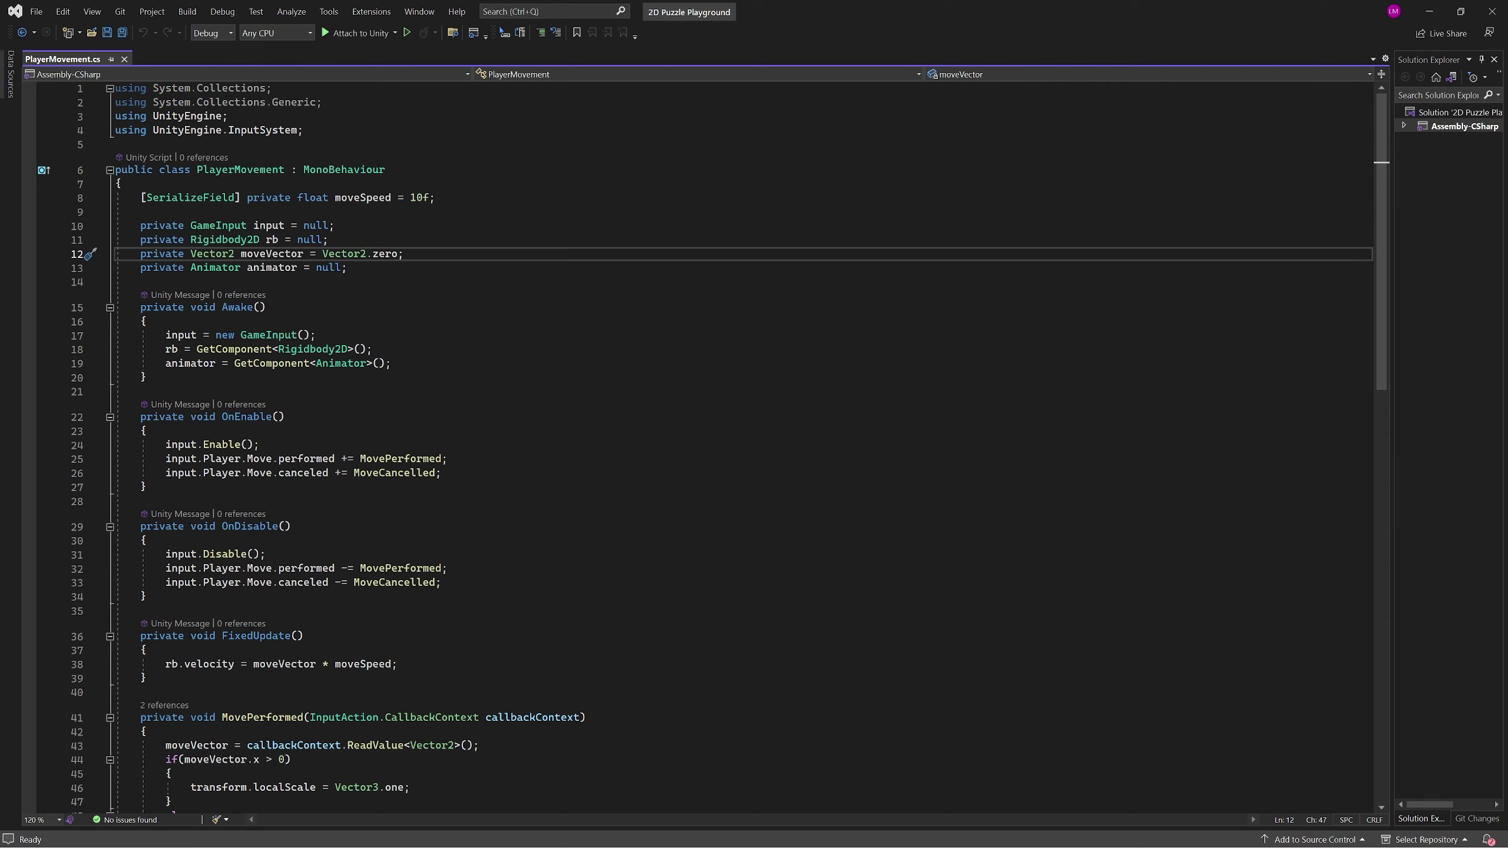
key(Down)
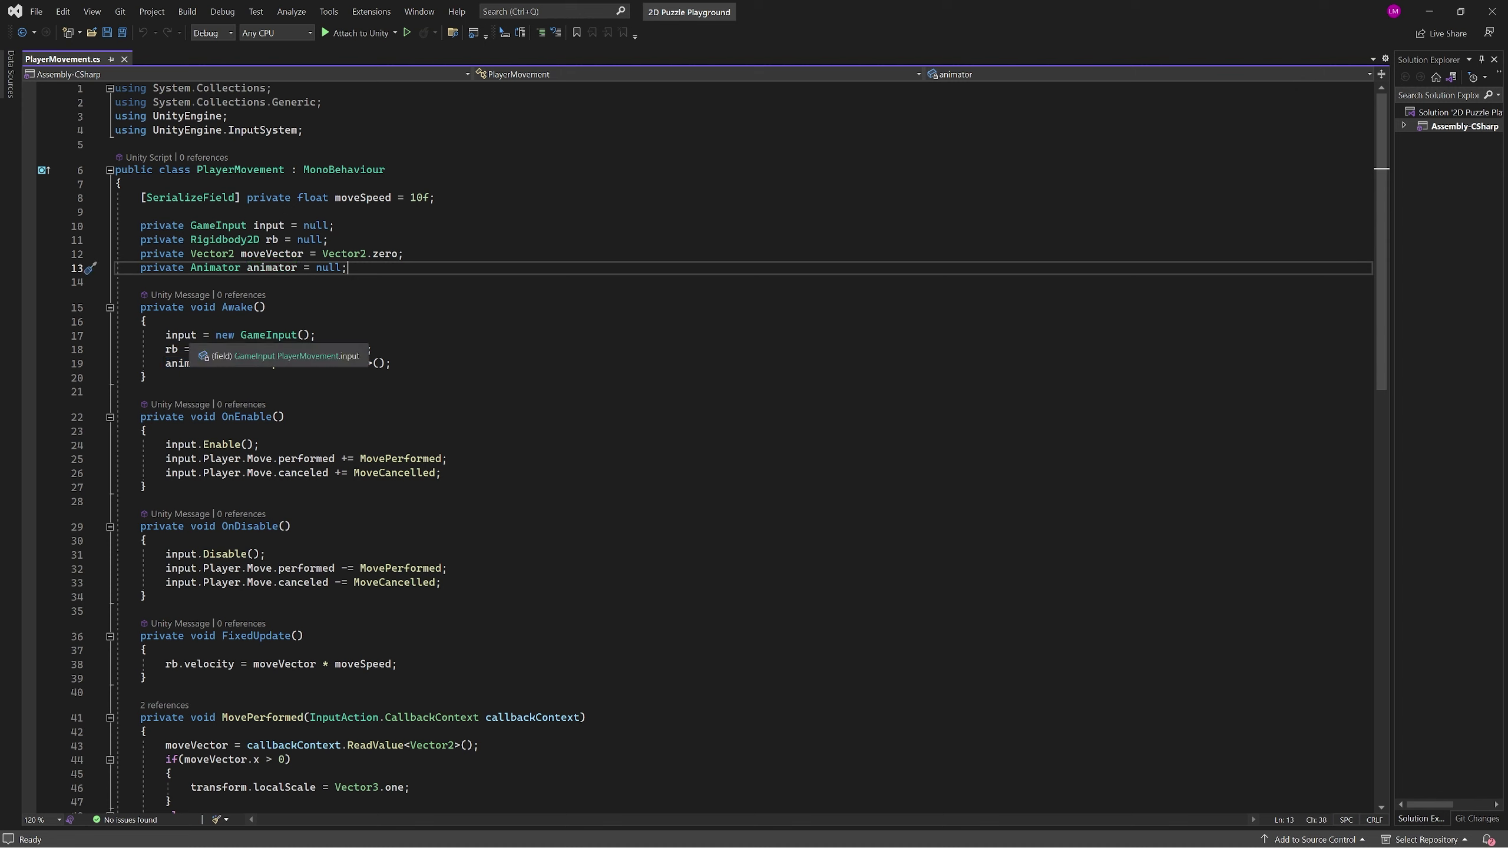
click(267, 335)
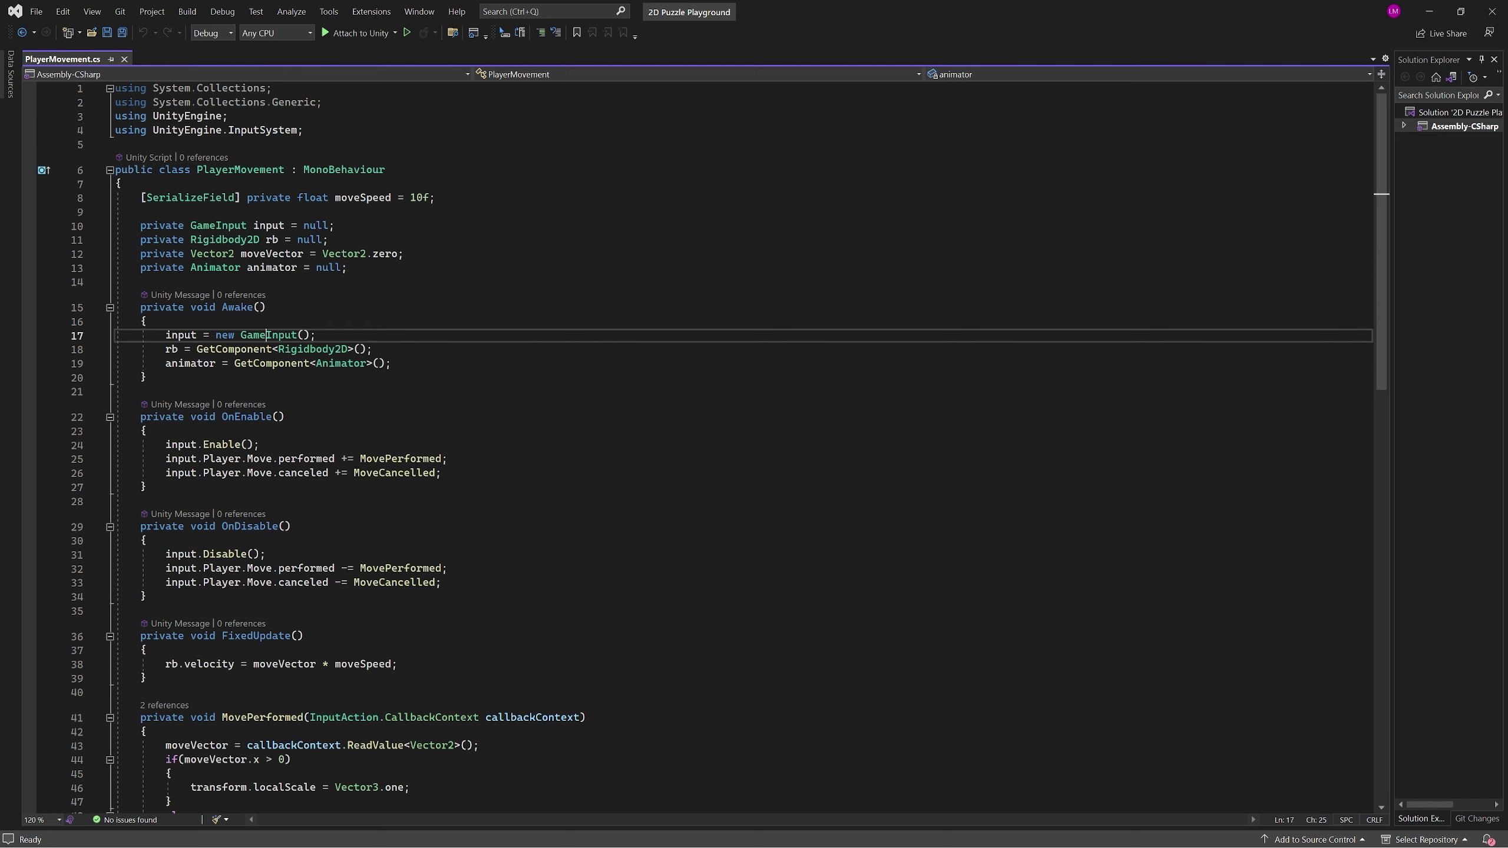
click(166, 349)
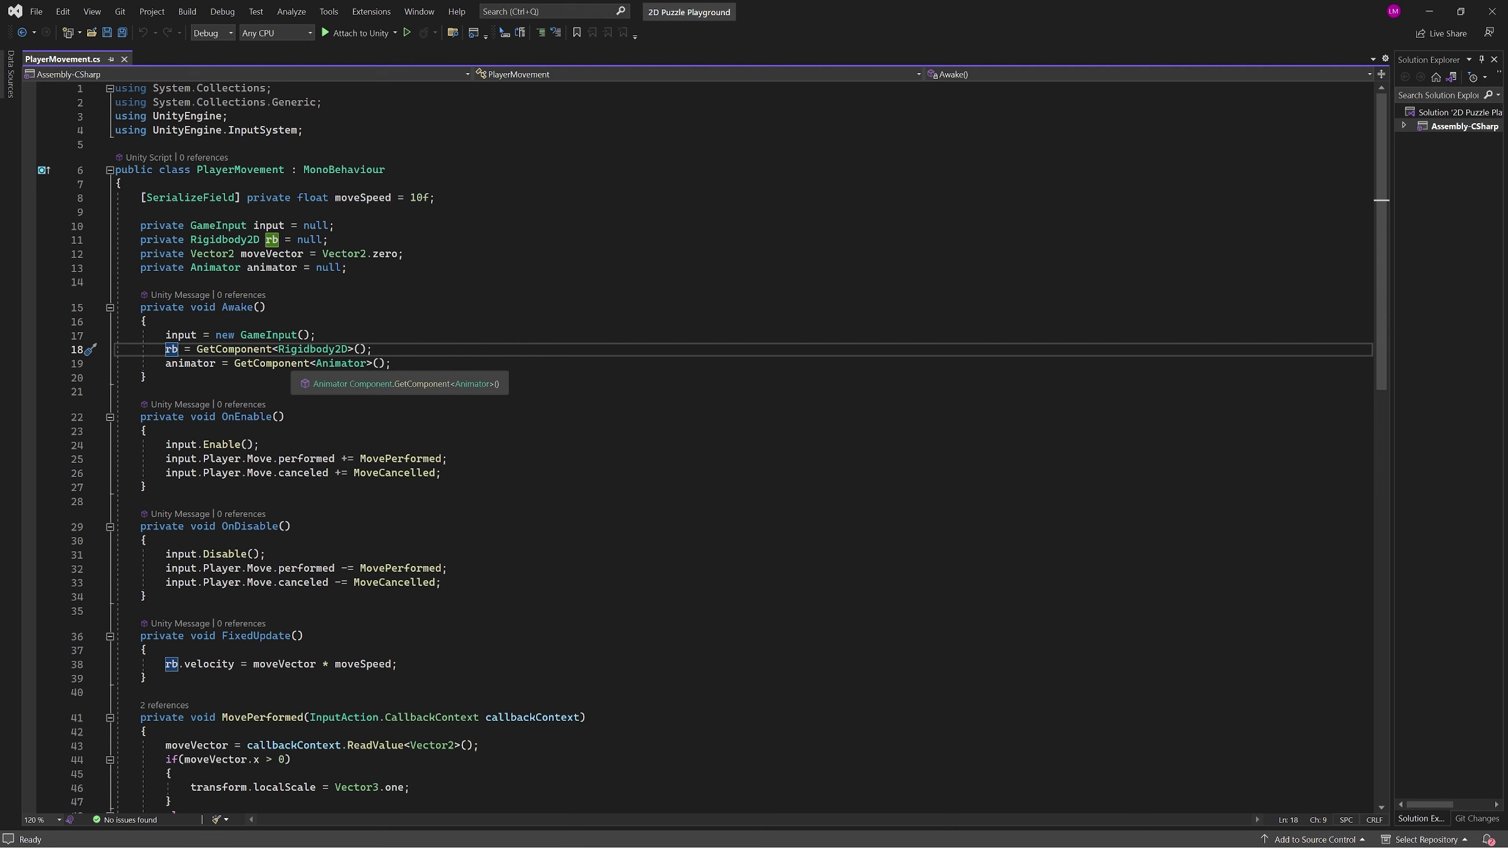
Review how OnEnable and OnDisable enable and disable the input and subscribe and unsubscribe the Move callbacks
scroll(297, 362, down, 3)
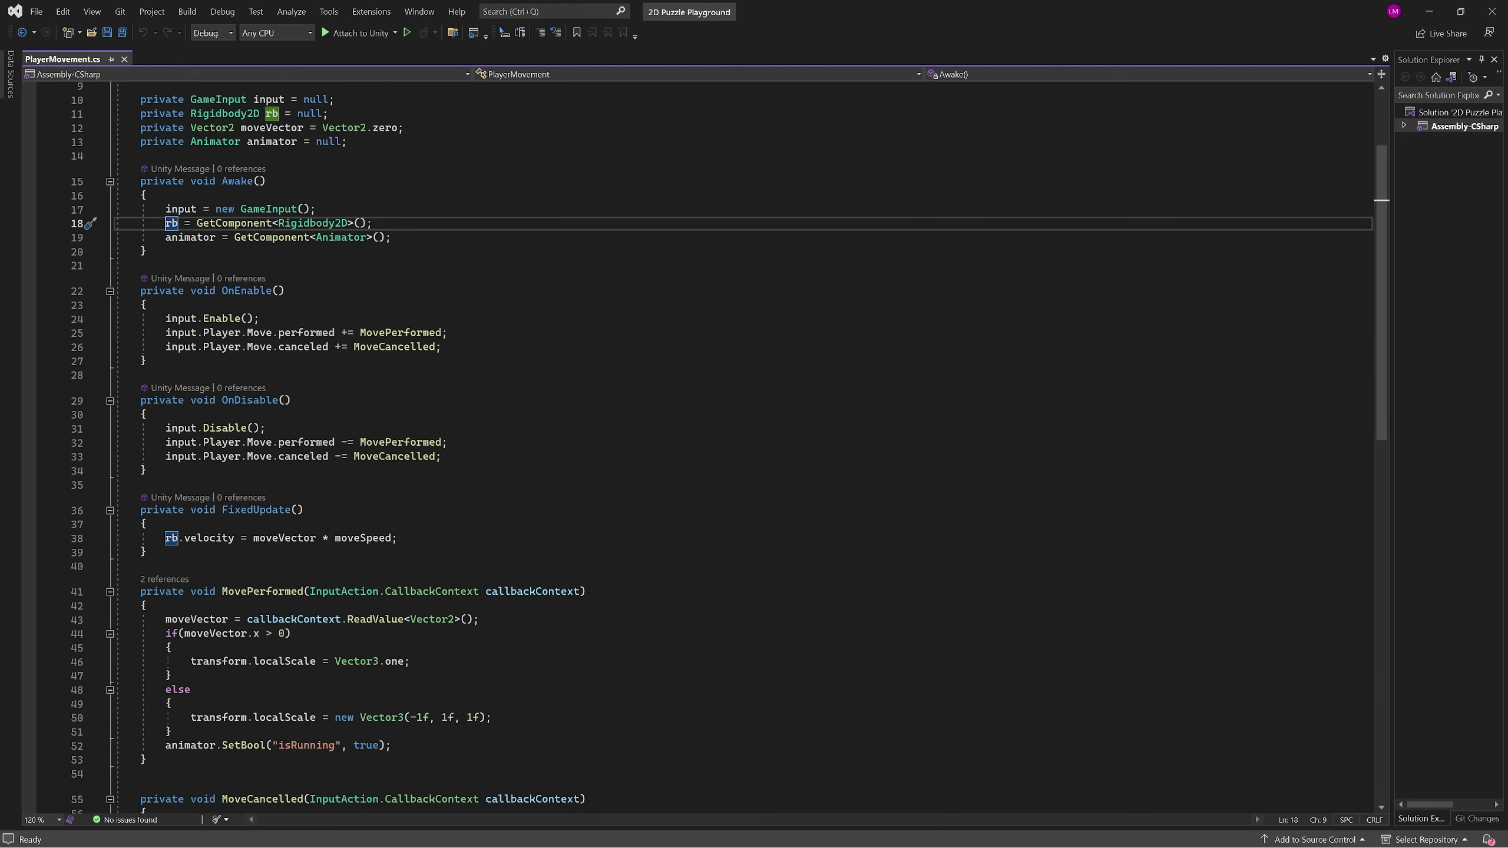
click(216, 318)
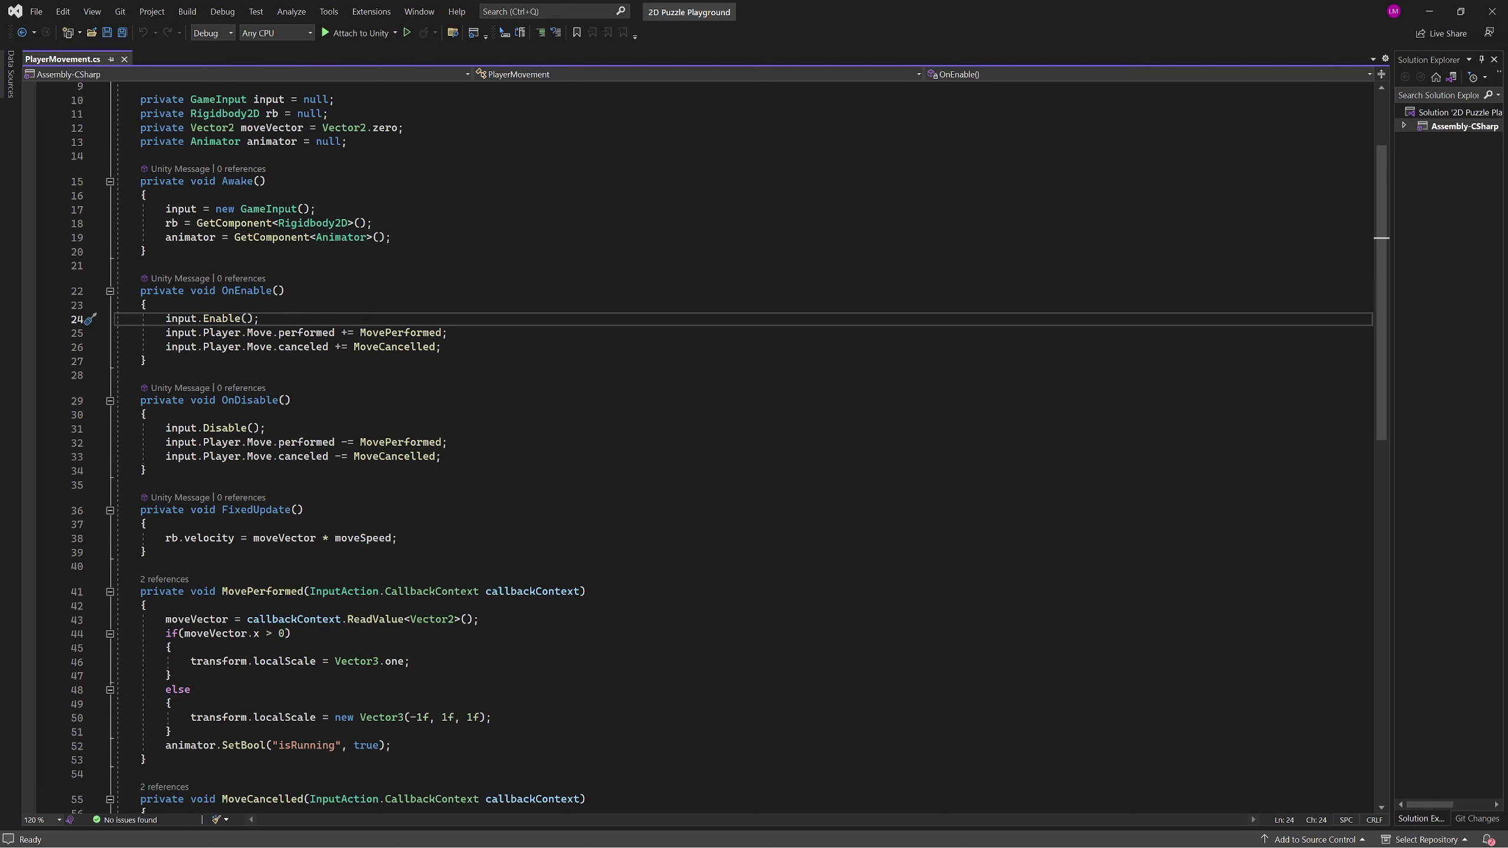
click(303, 332)
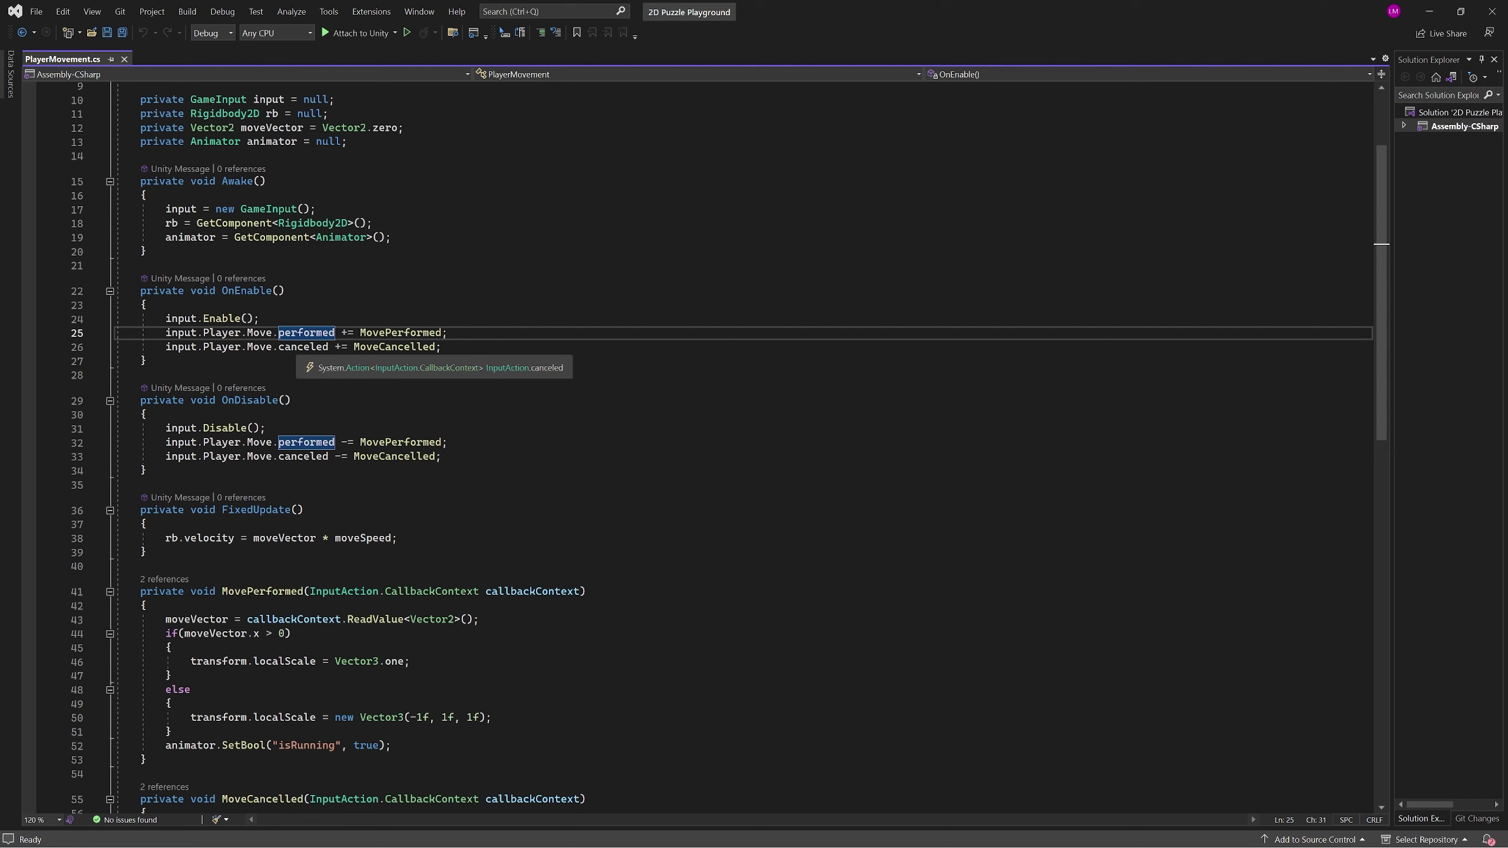
click(303, 347)
click(448, 332)
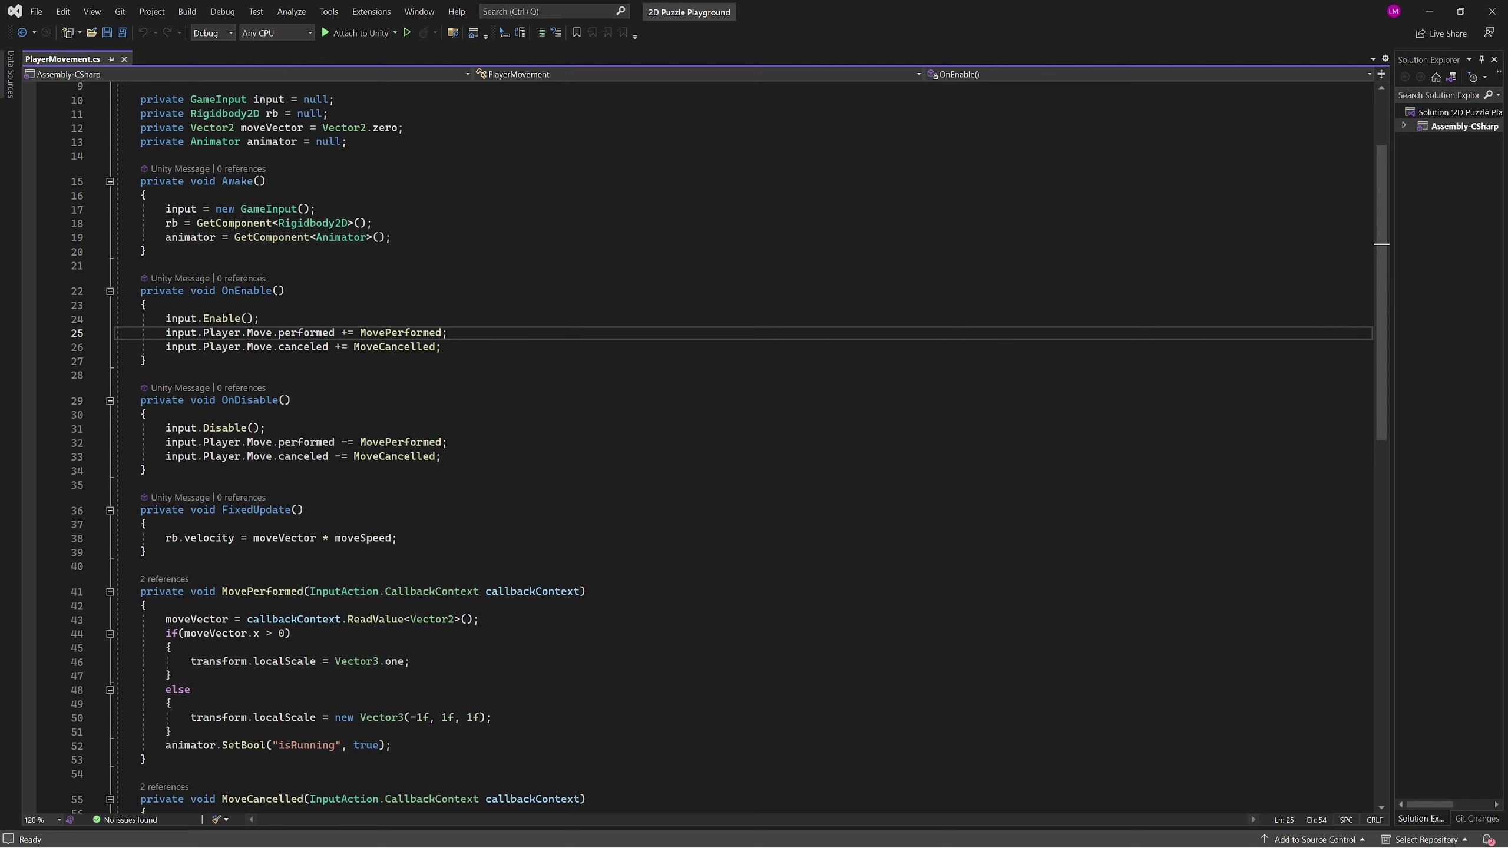
click(209, 427)
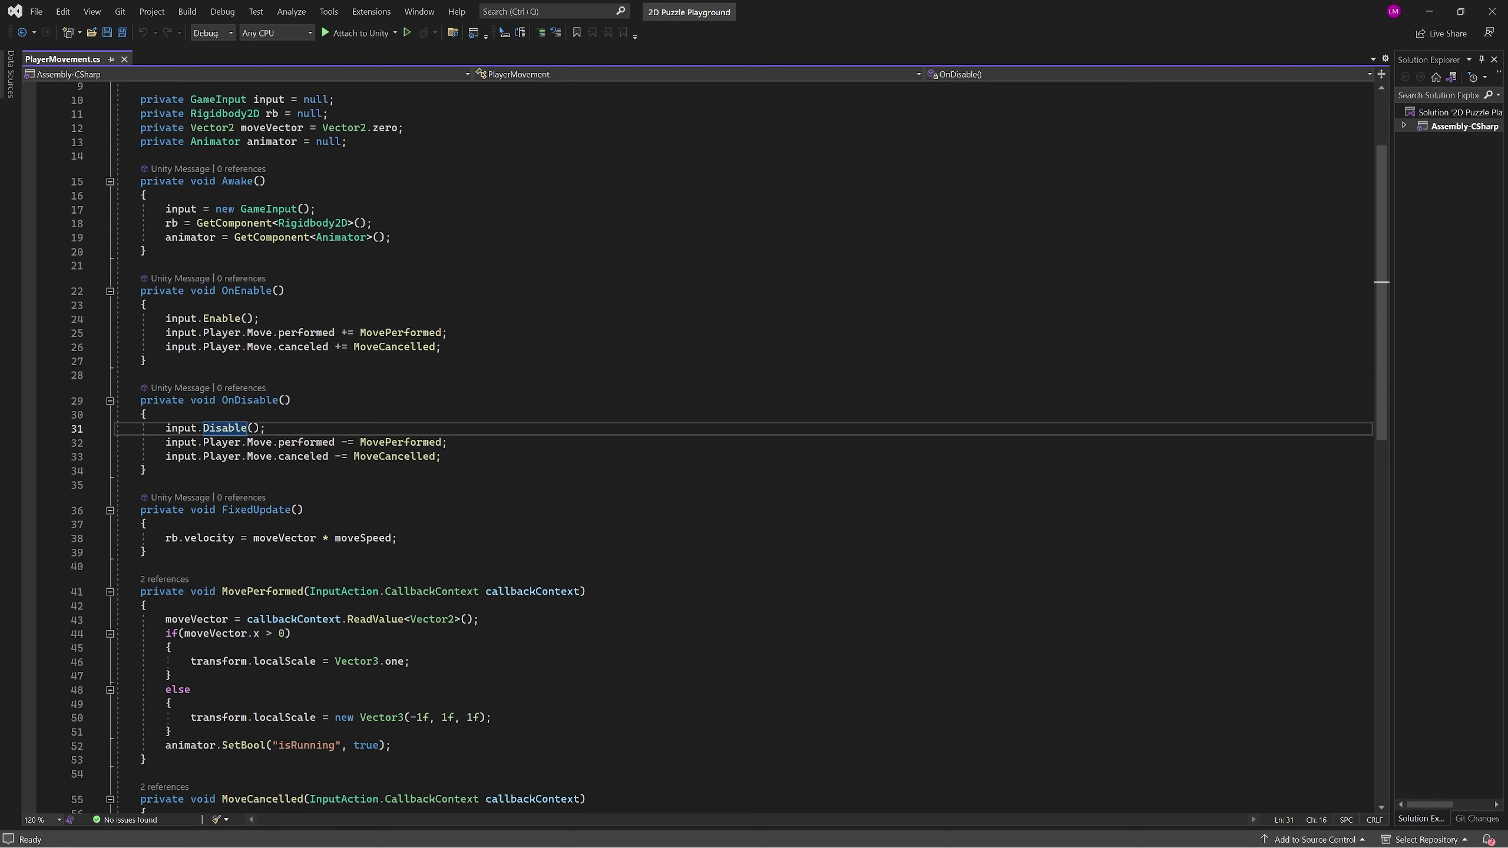
click(328, 442)
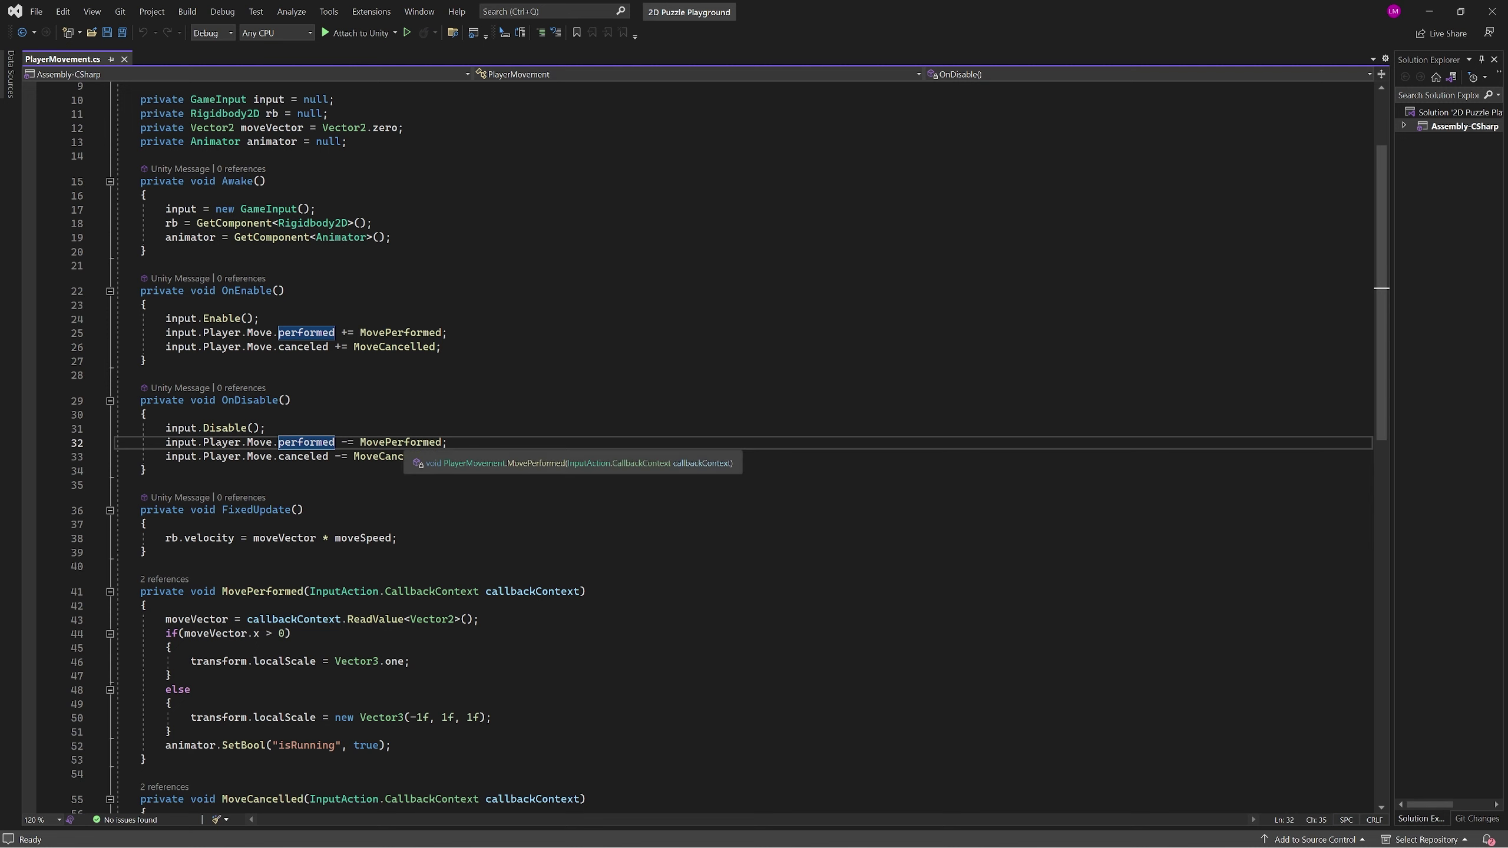
Review how the FixedUpdate method sets the Rigidbody velocity from moveVector and moveSpeed
click(441, 455)
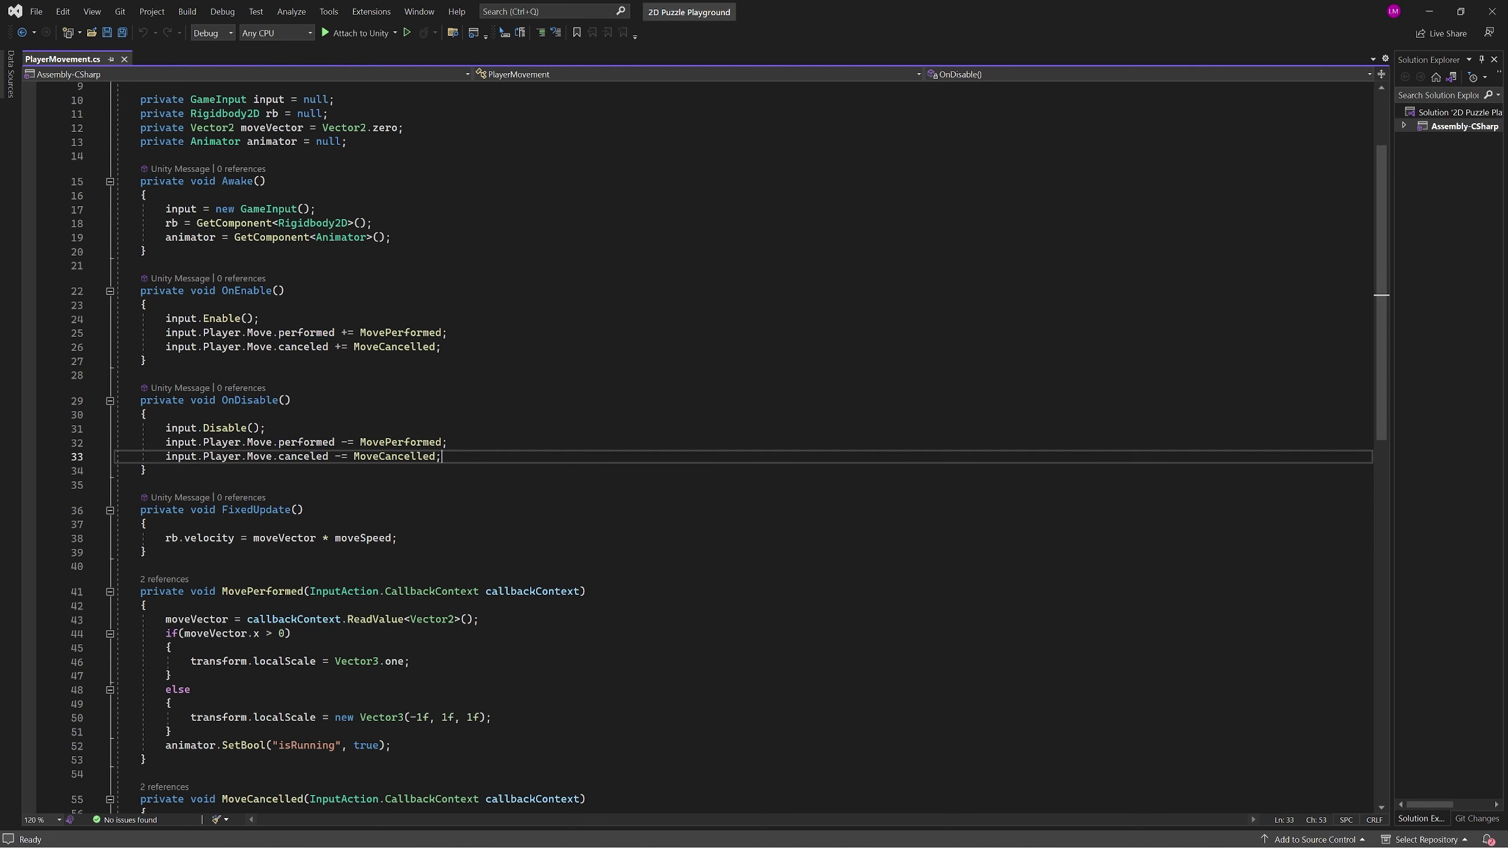
scroll(442, 456, down, 4)
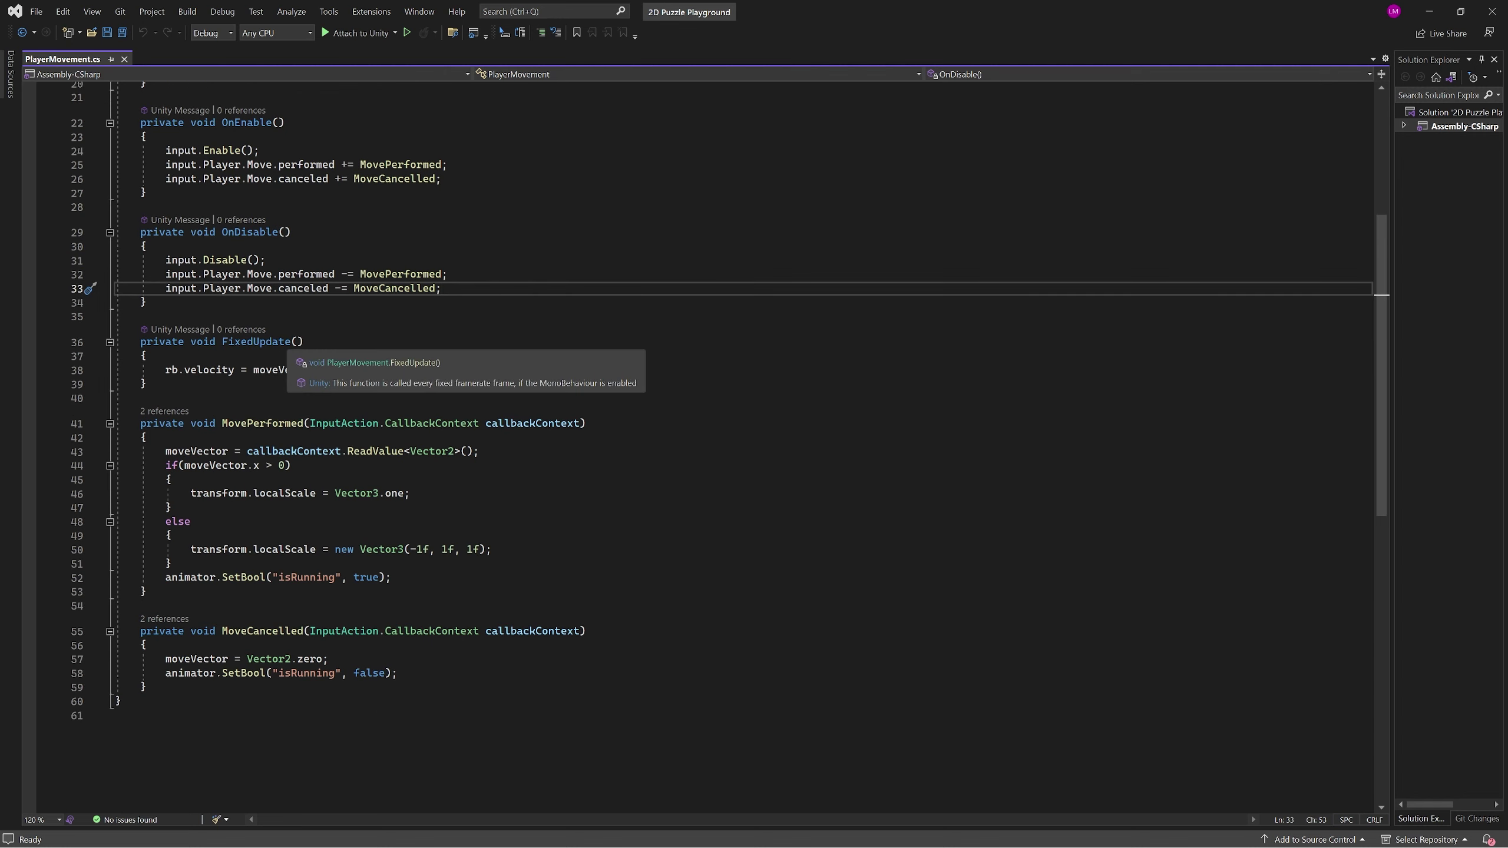
click(303, 342)
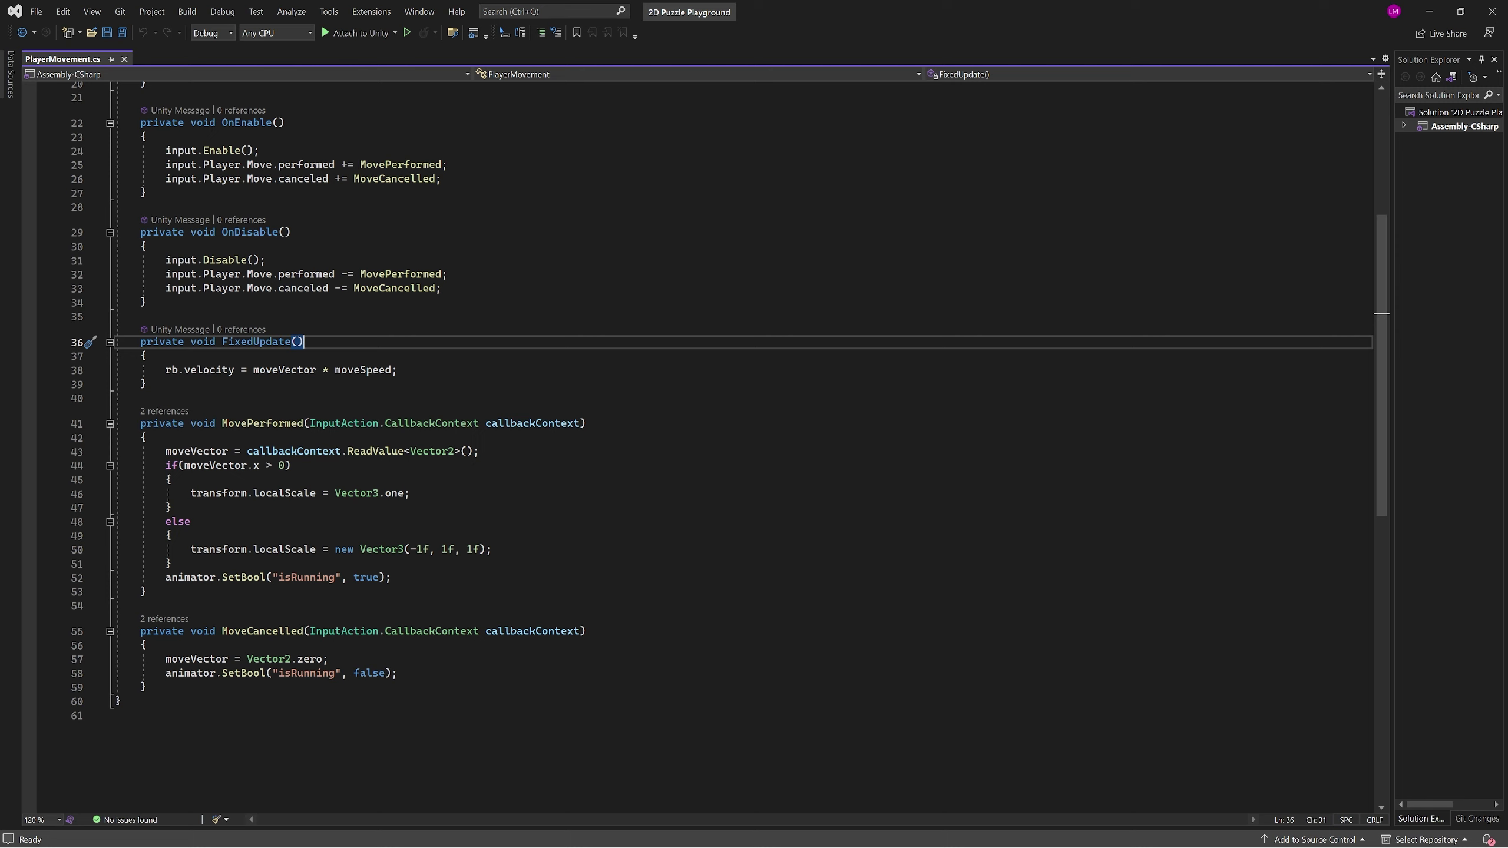
click(166, 399)
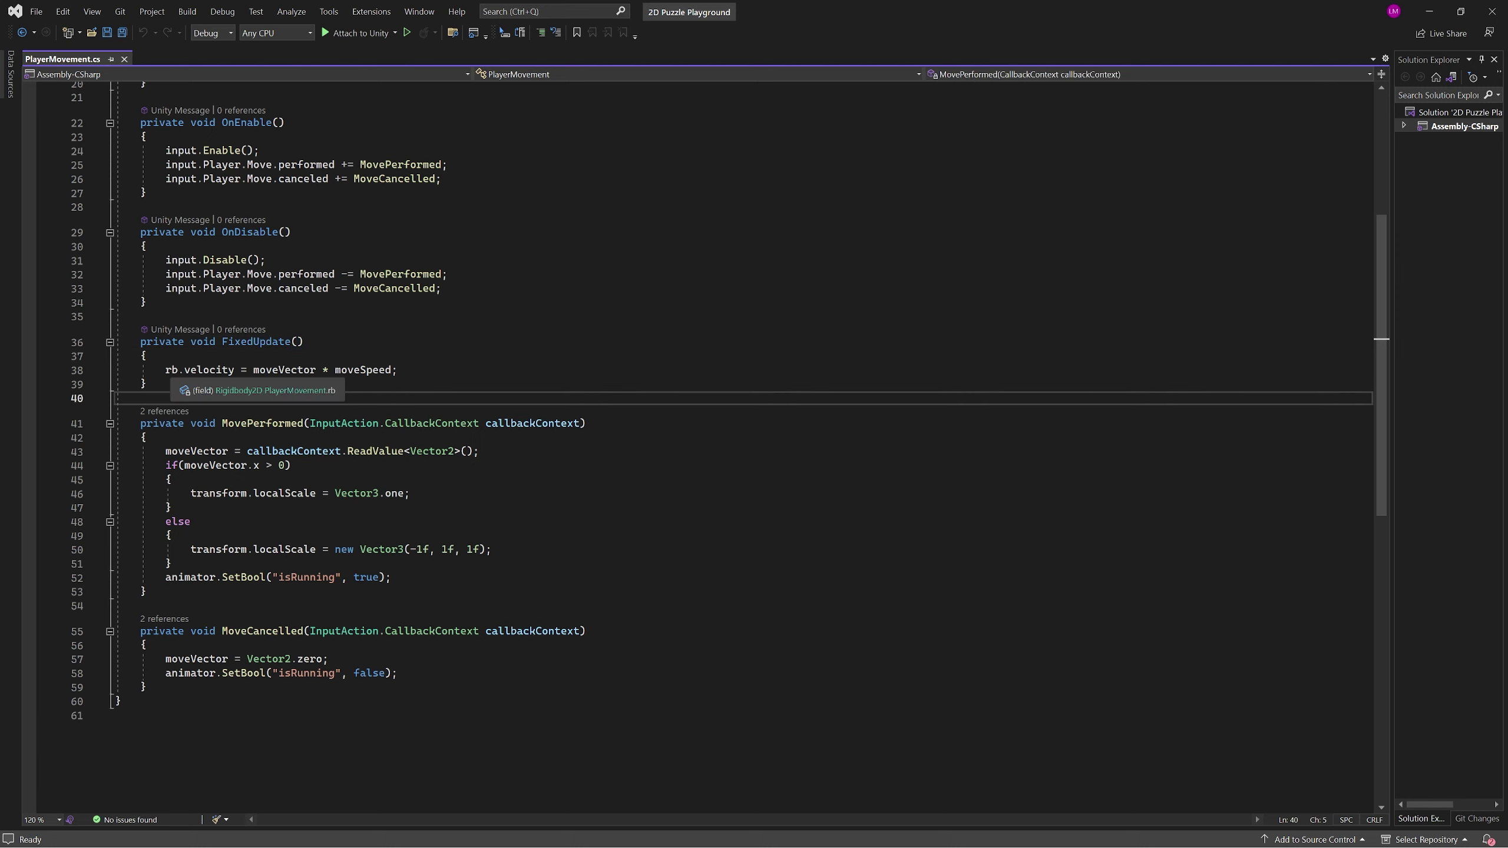
click(368, 369)
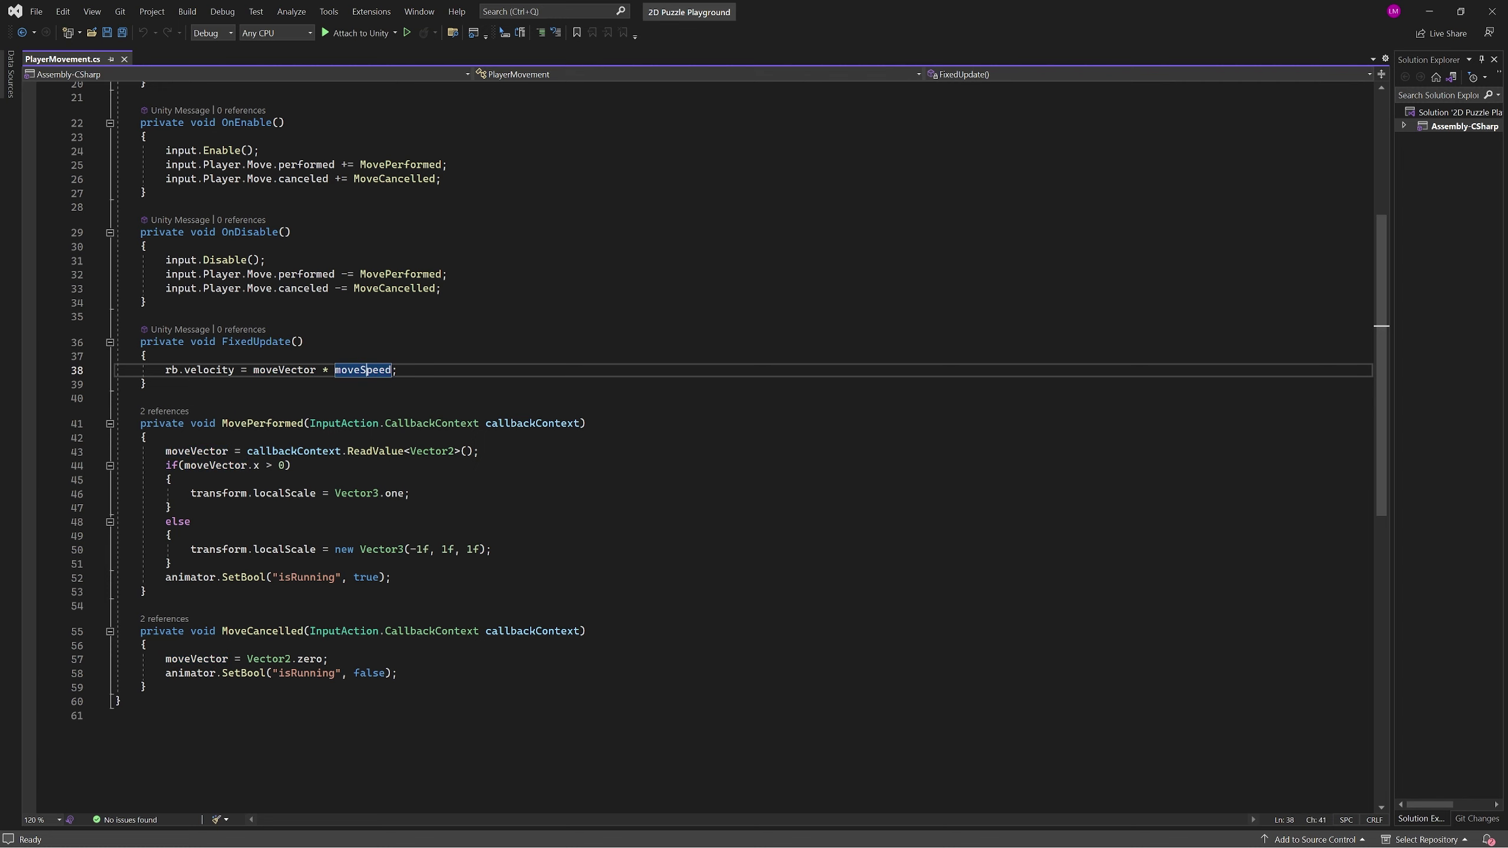
click(140, 398)
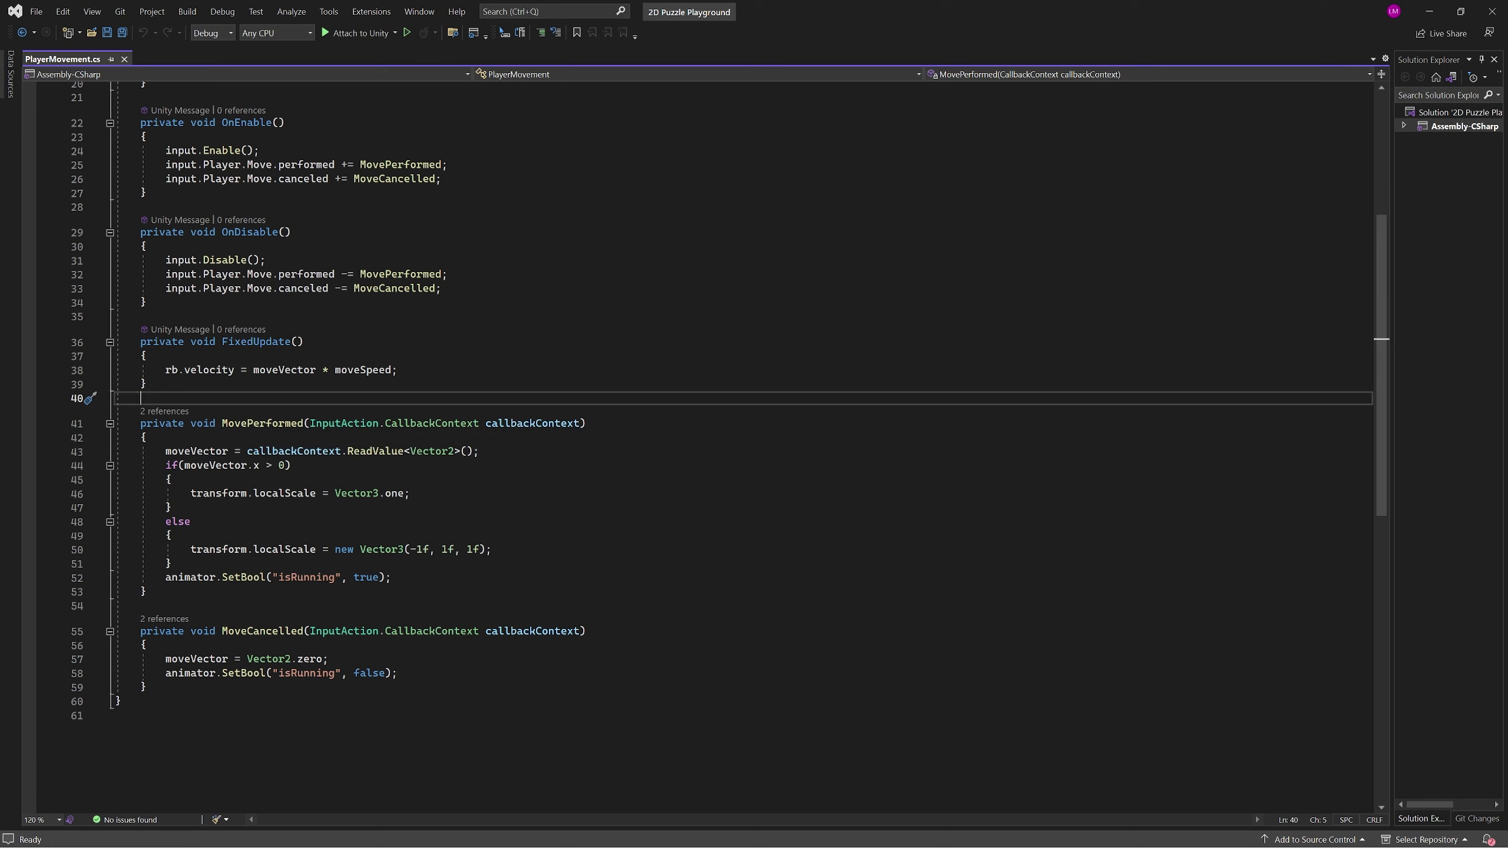
Review how MovePerformed reads moveVector from the callback context and flips the character's local scale by direction
double_click(197, 450)
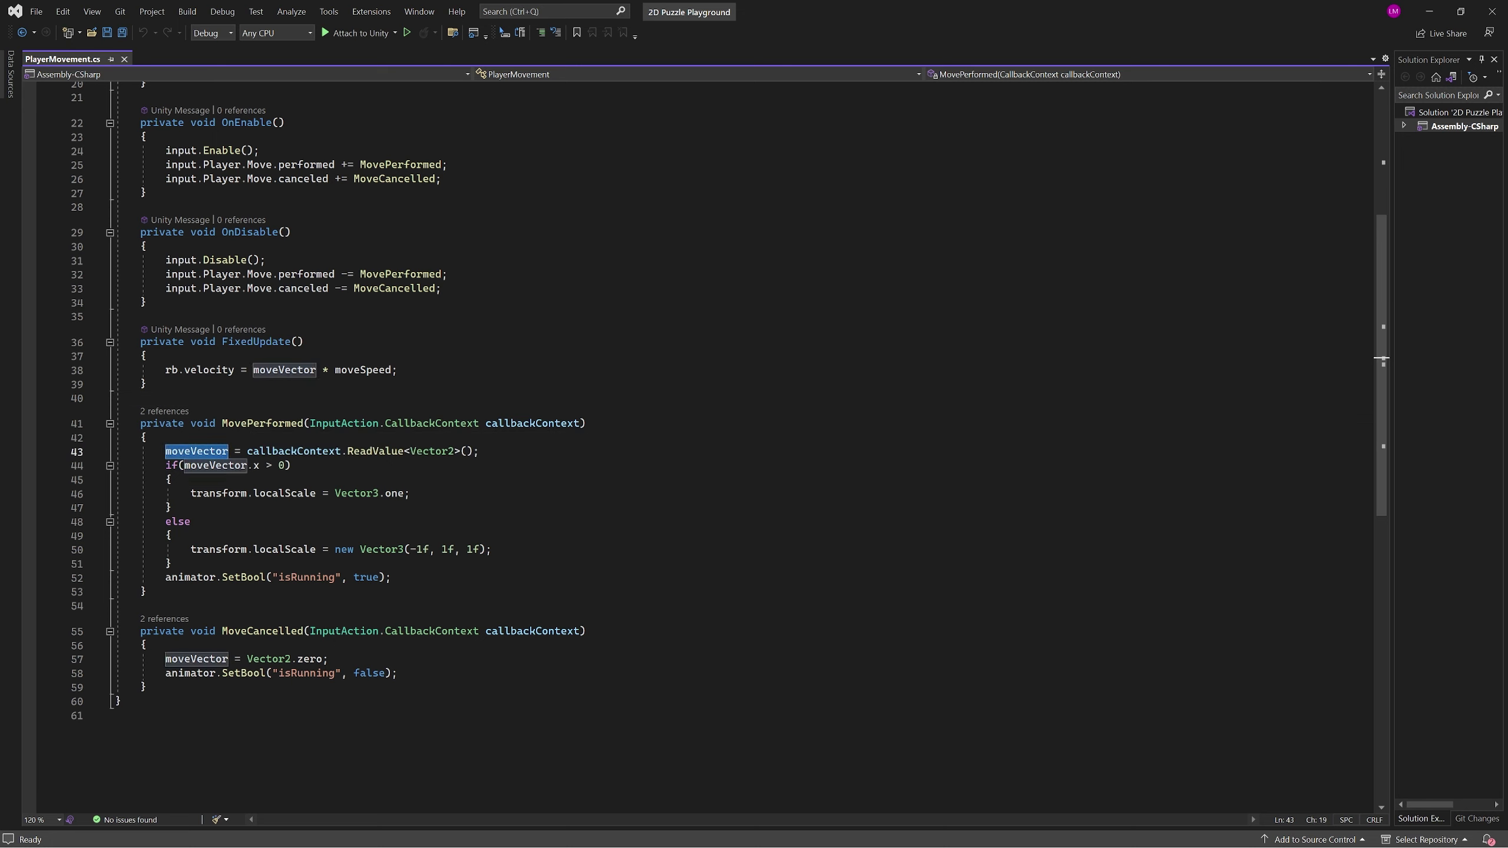
click(373, 451)
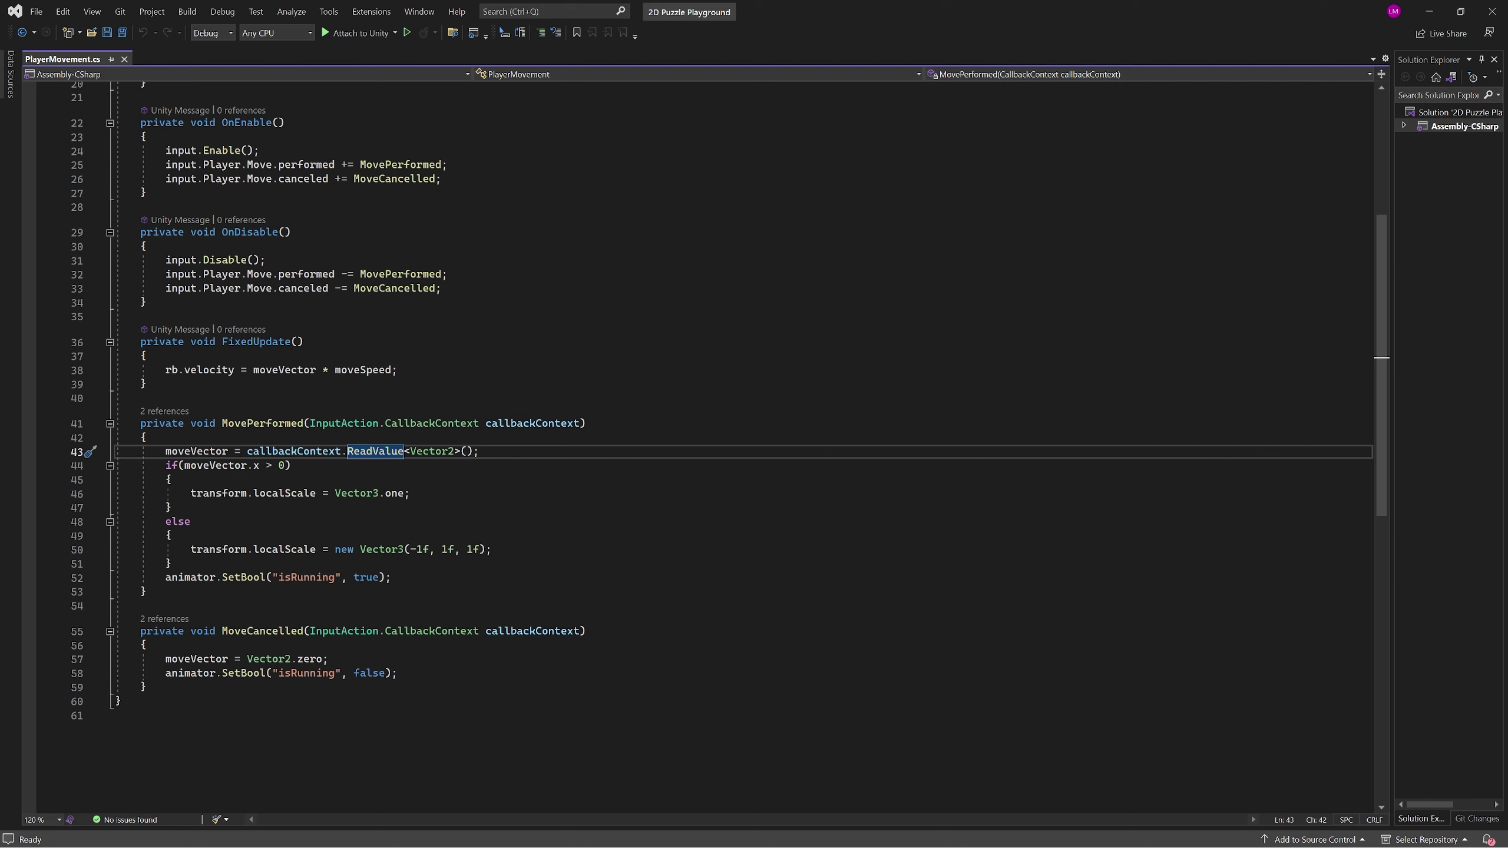
click(410, 493)
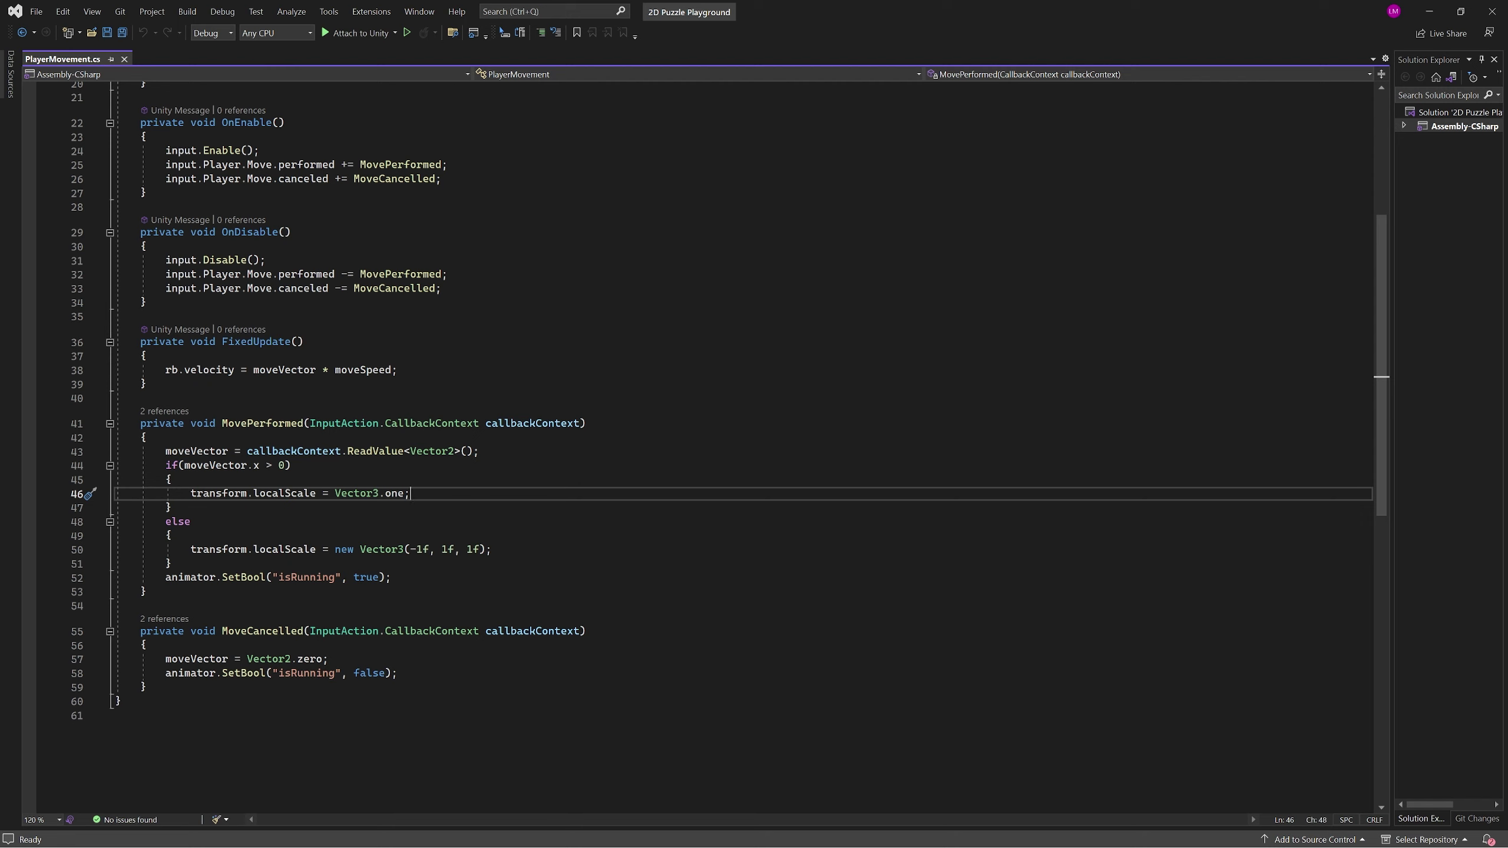
scroll(729, 401, down, 1)
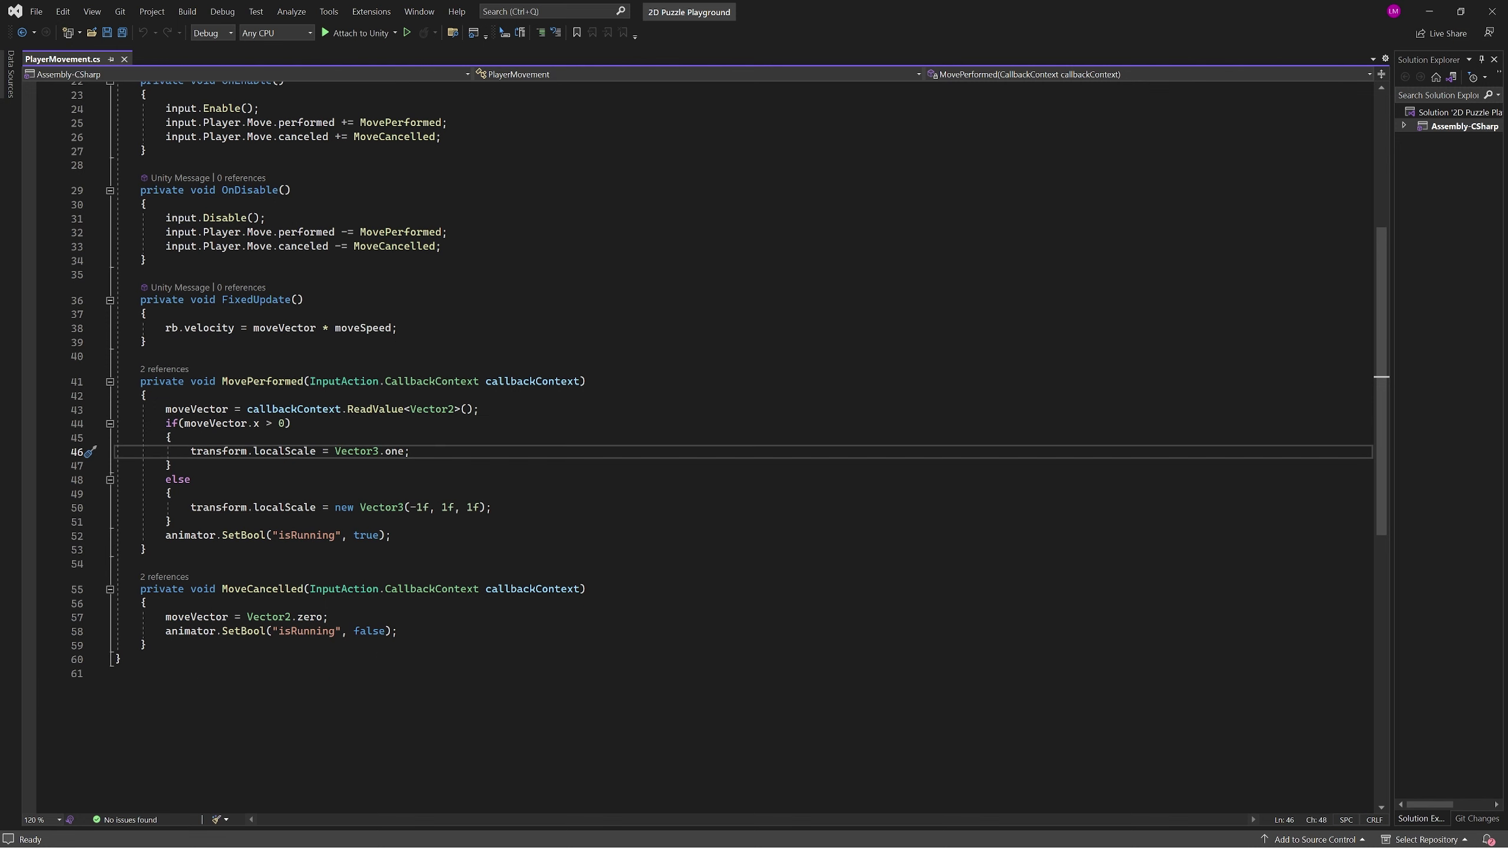
Review the animator SetBool call for isRunning in MovePerformed and the moveVector reset in MoveCancelled
double_click(190, 535)
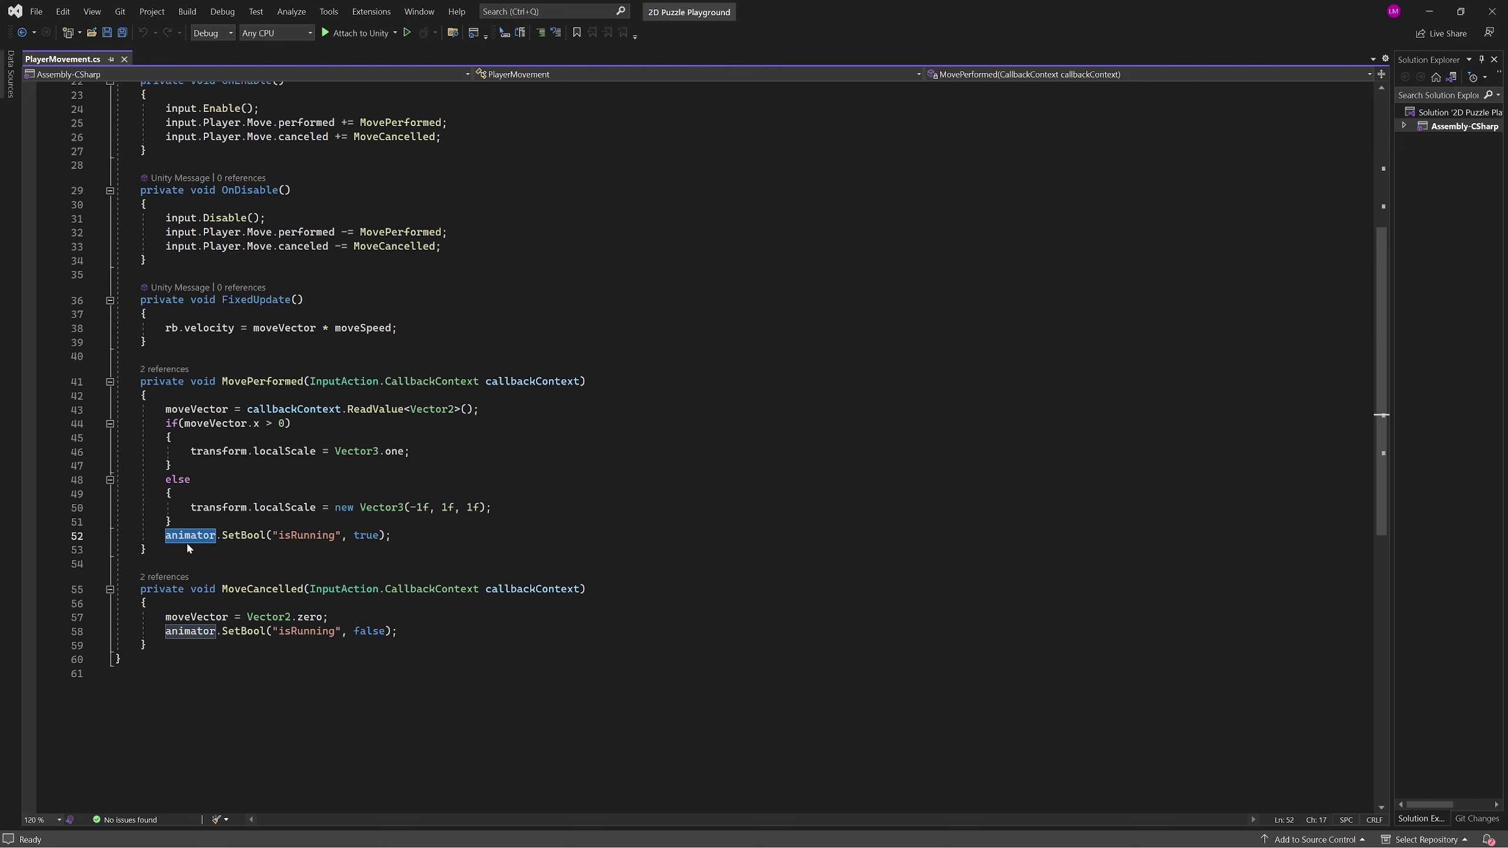
click(244, 535)
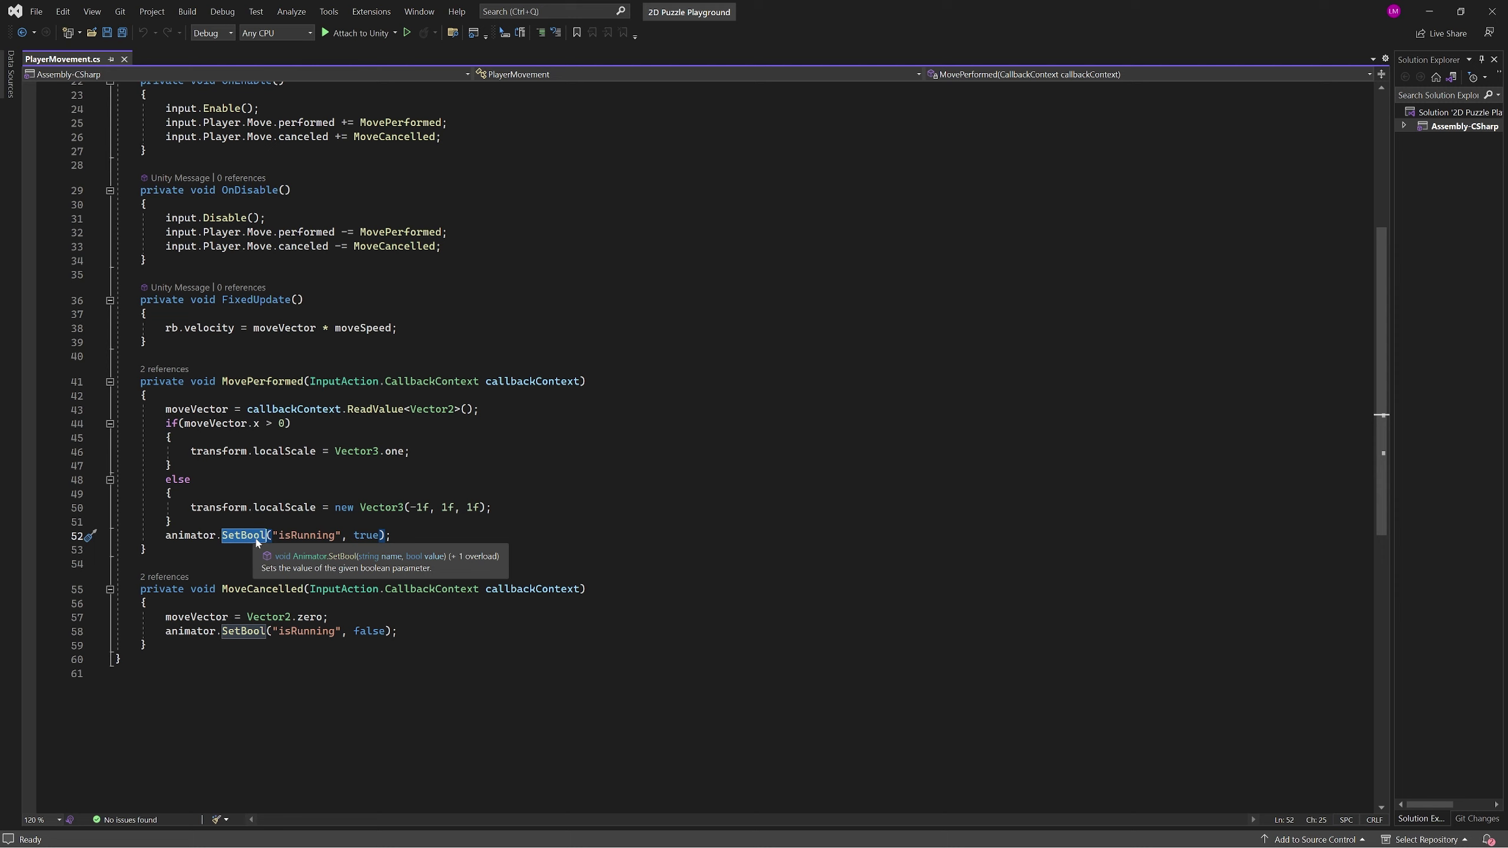
click(298, 535)
double_click(300, 535)
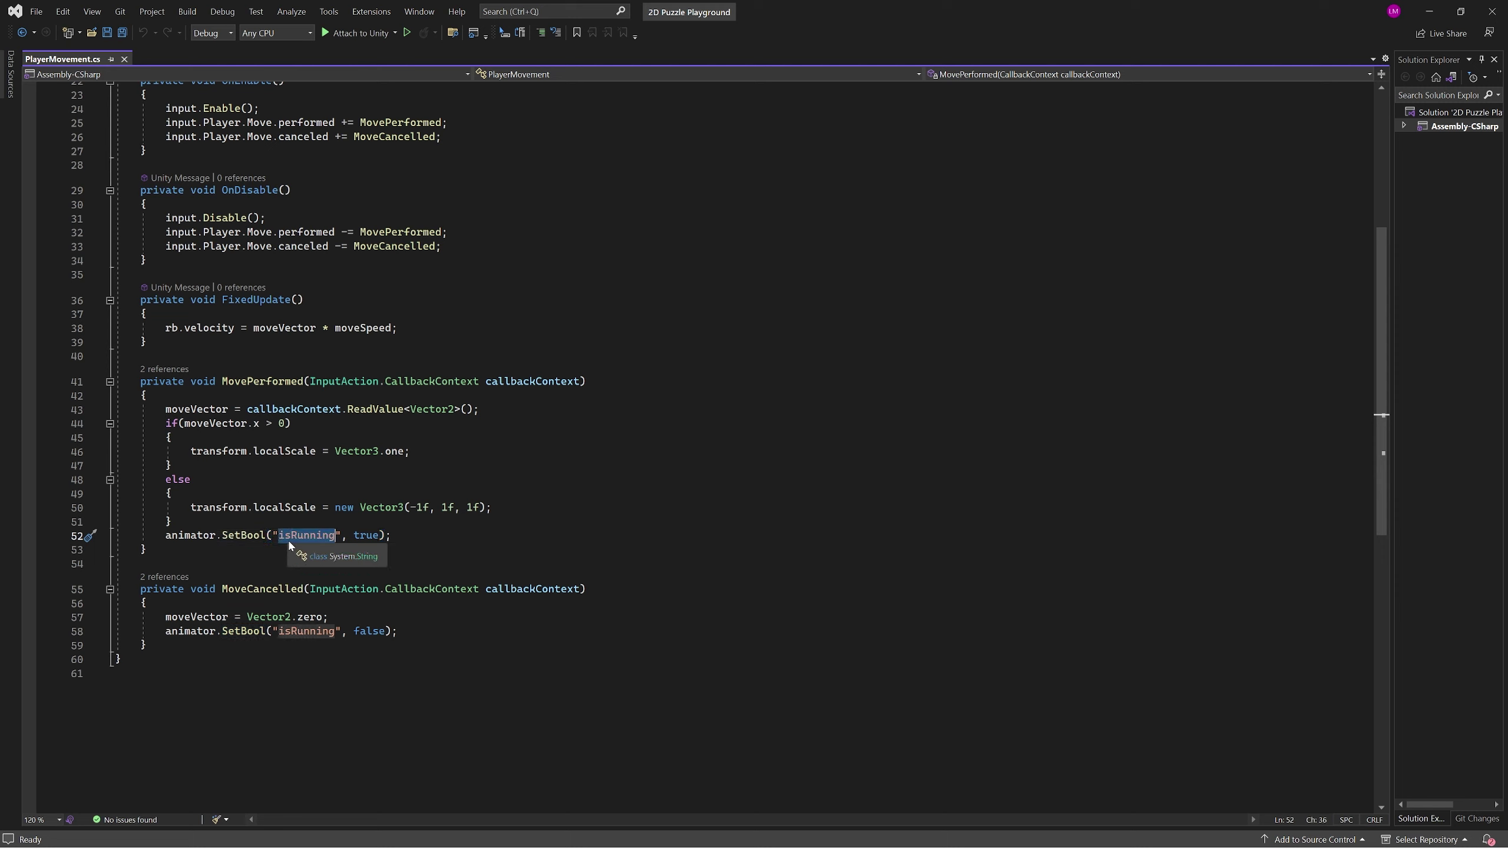
key(End)
key(Down)
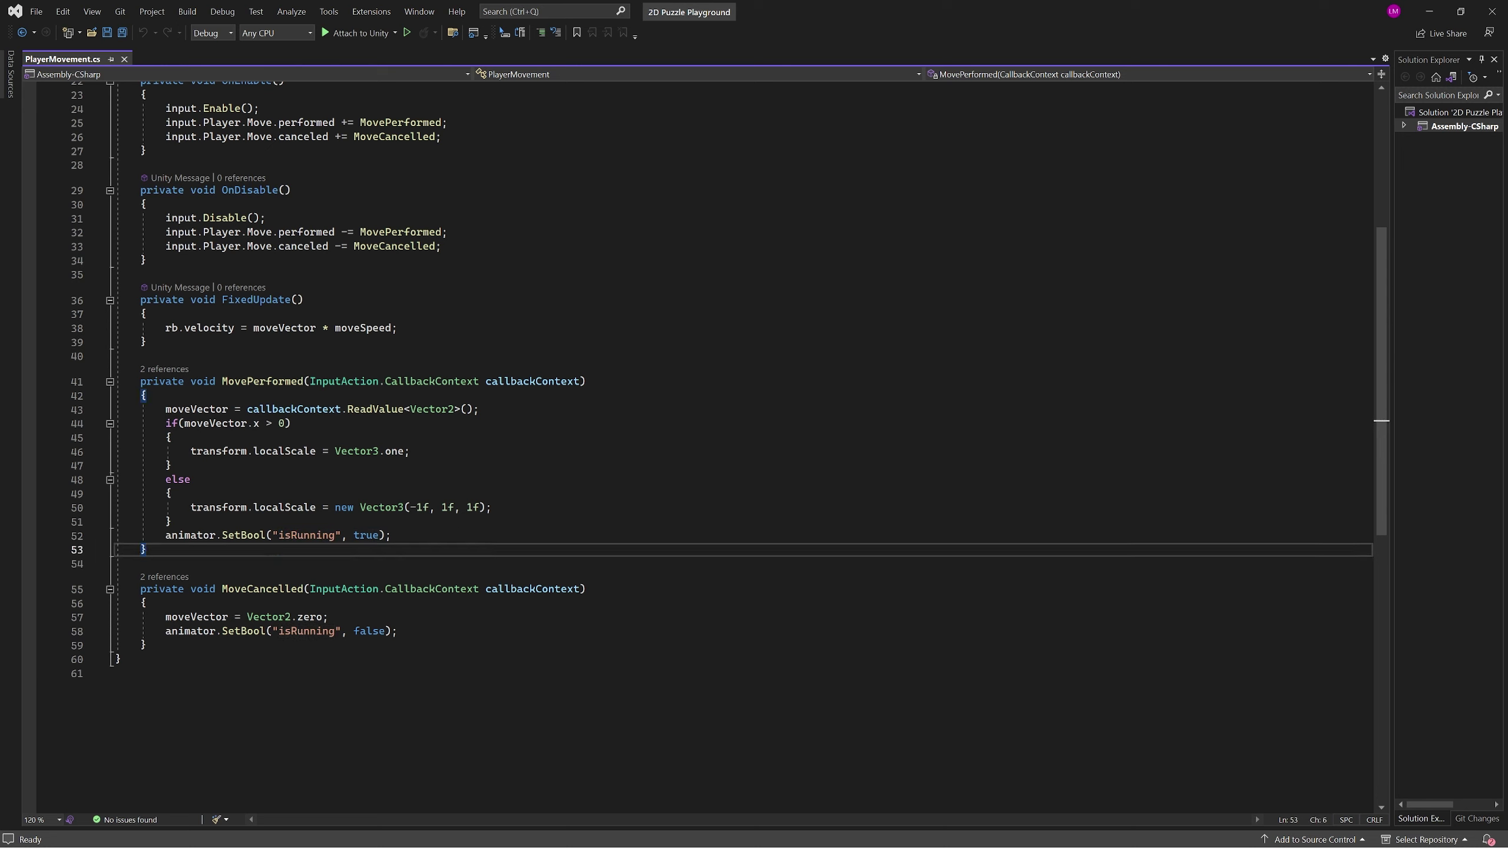
click(327, 617)
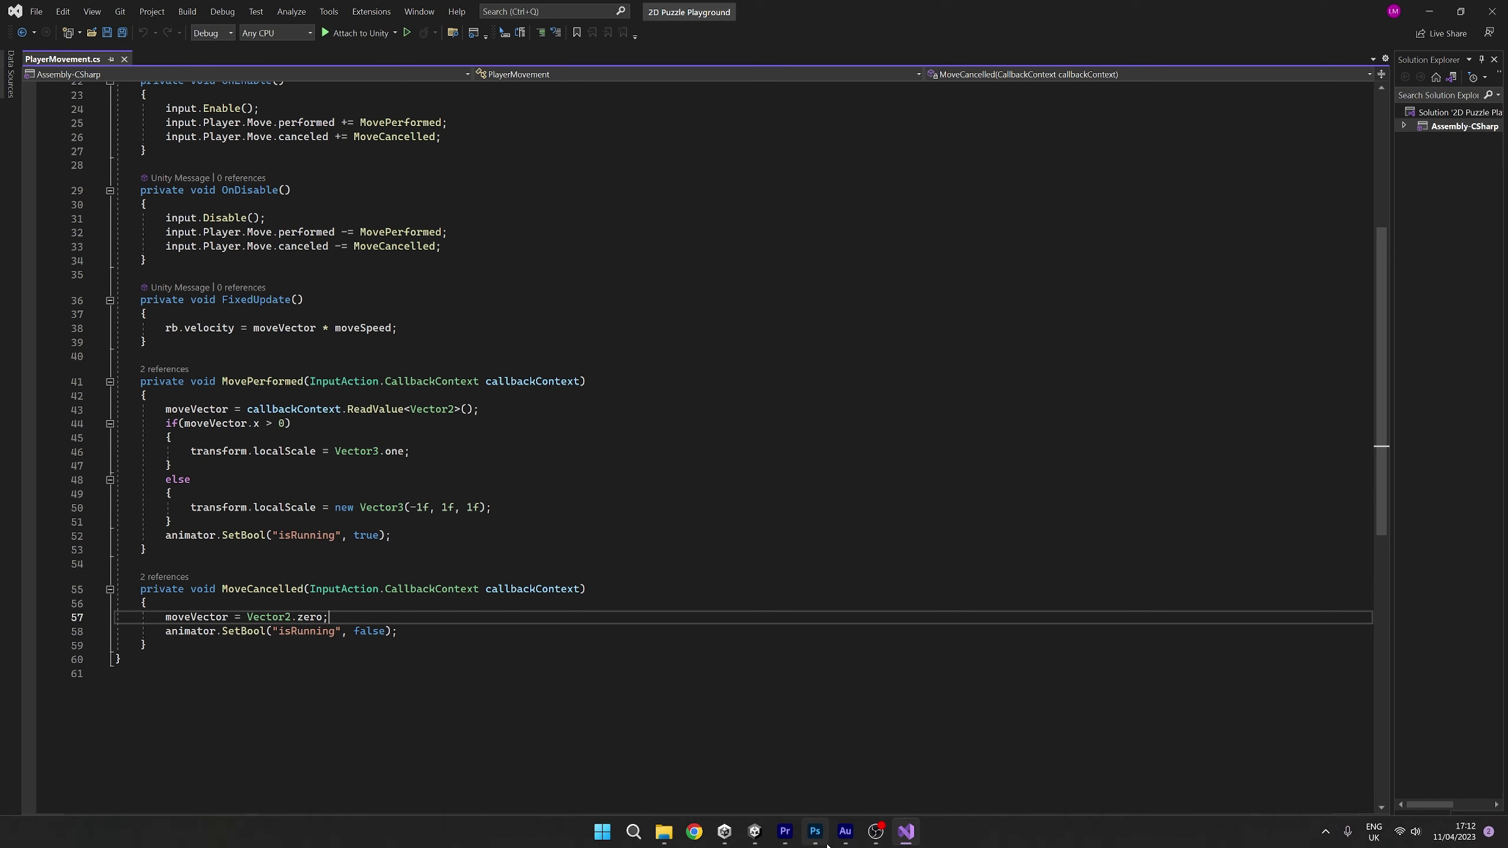
Switch to Unity and attach the PlayerMovement script to the Player object as a component
click(754, 842)
click(711, 150)
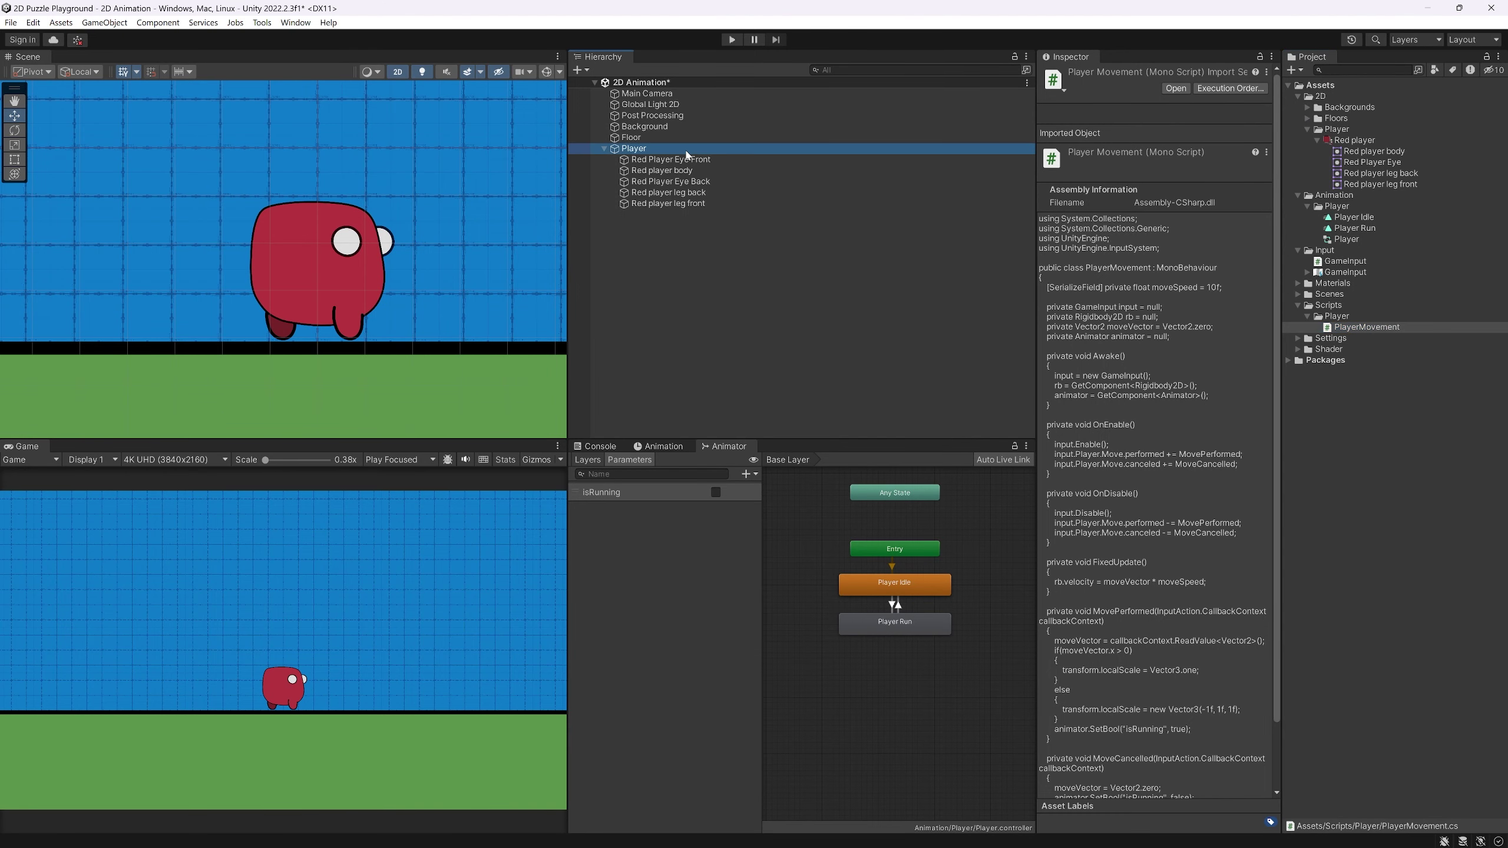
drag(1364, 330, 1122, 770)
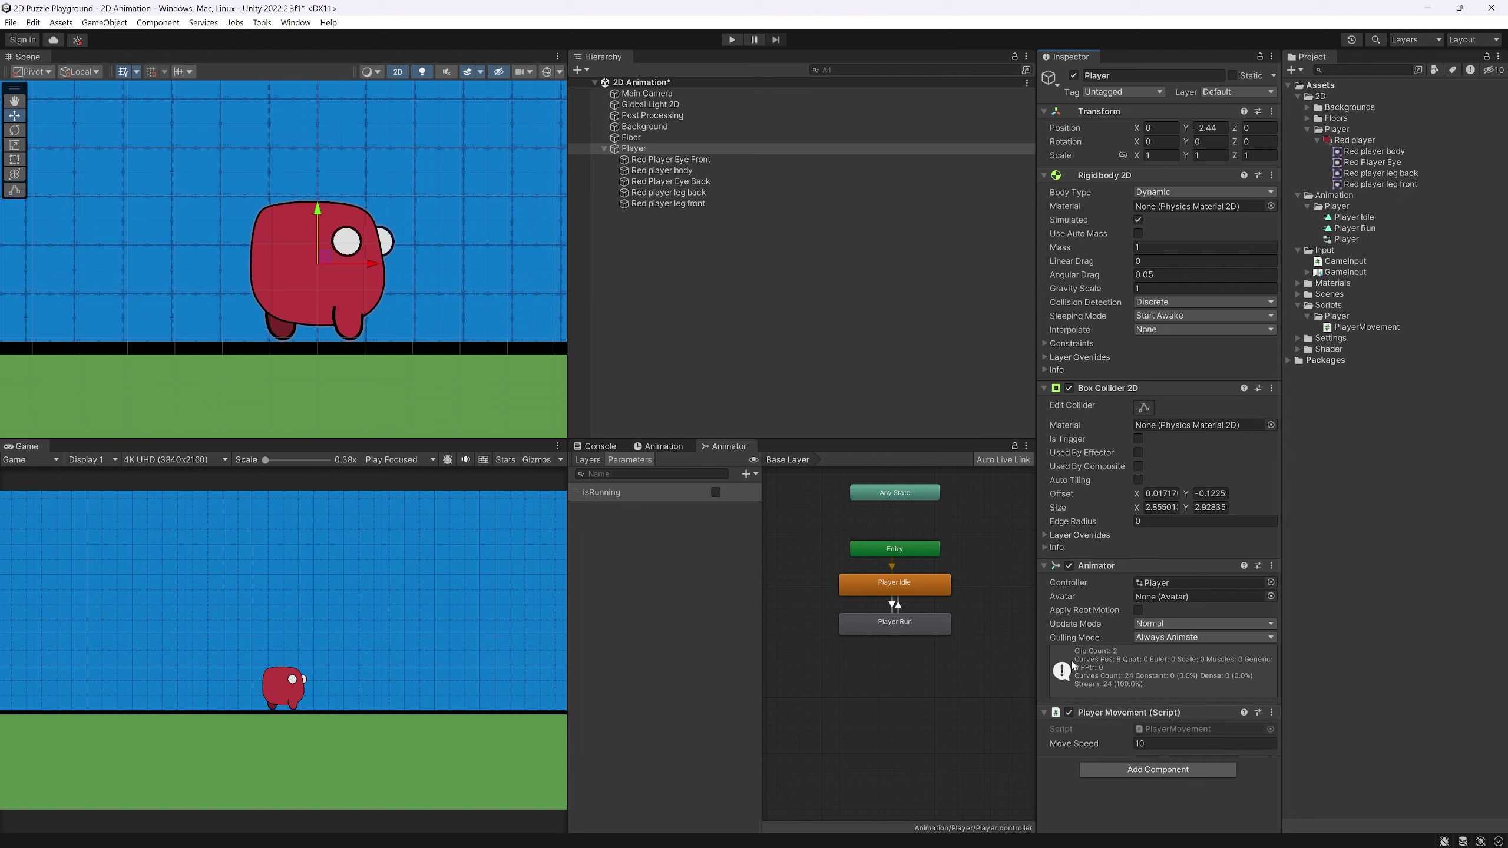
Enter play mode and run the Player right and left to test its movement, flipping and idle/run transitions
click(409, 460)
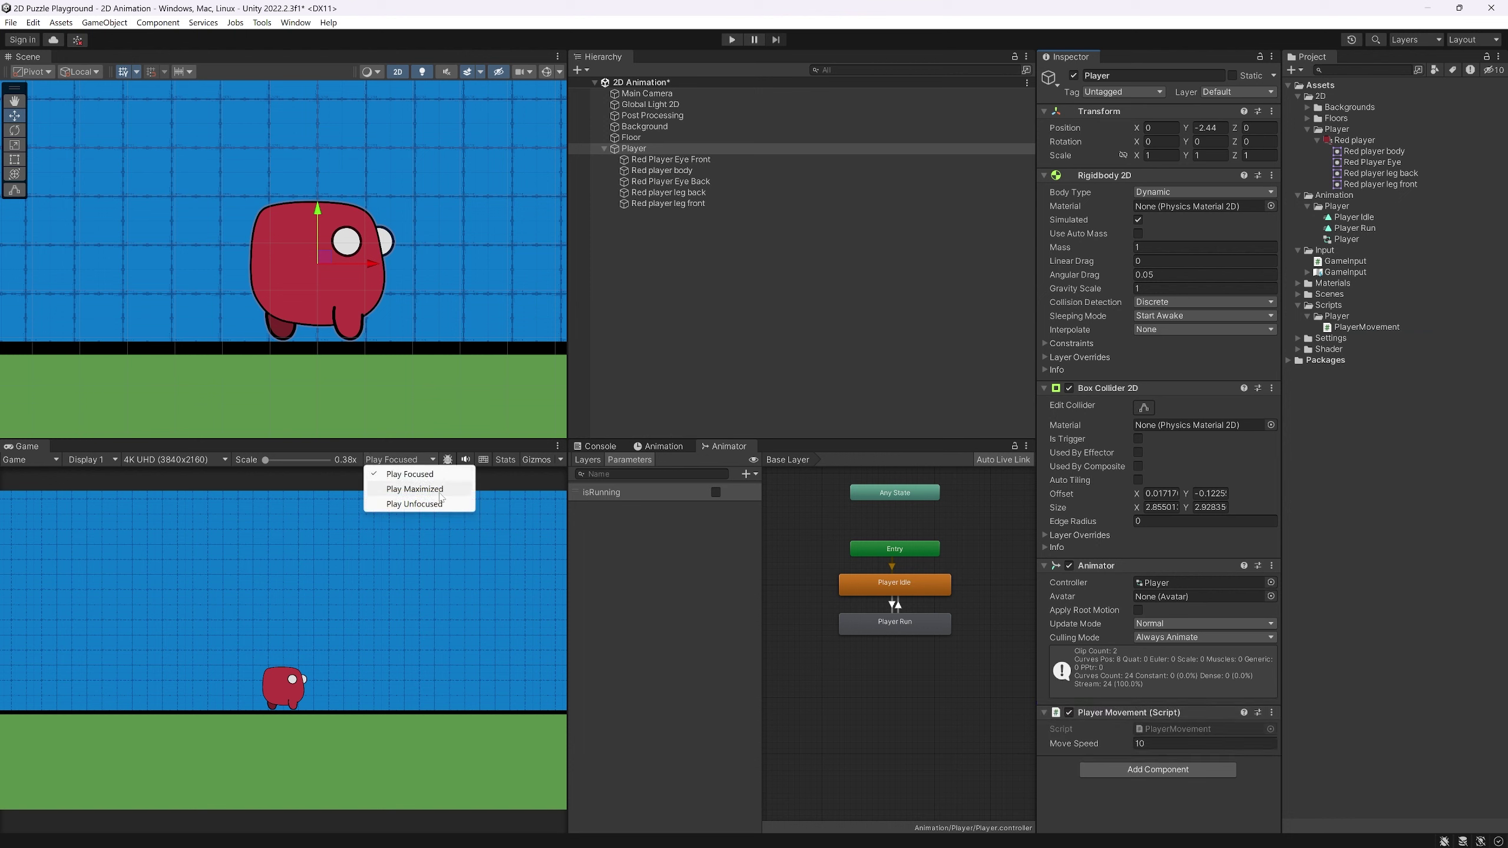
key(ctrl+p)
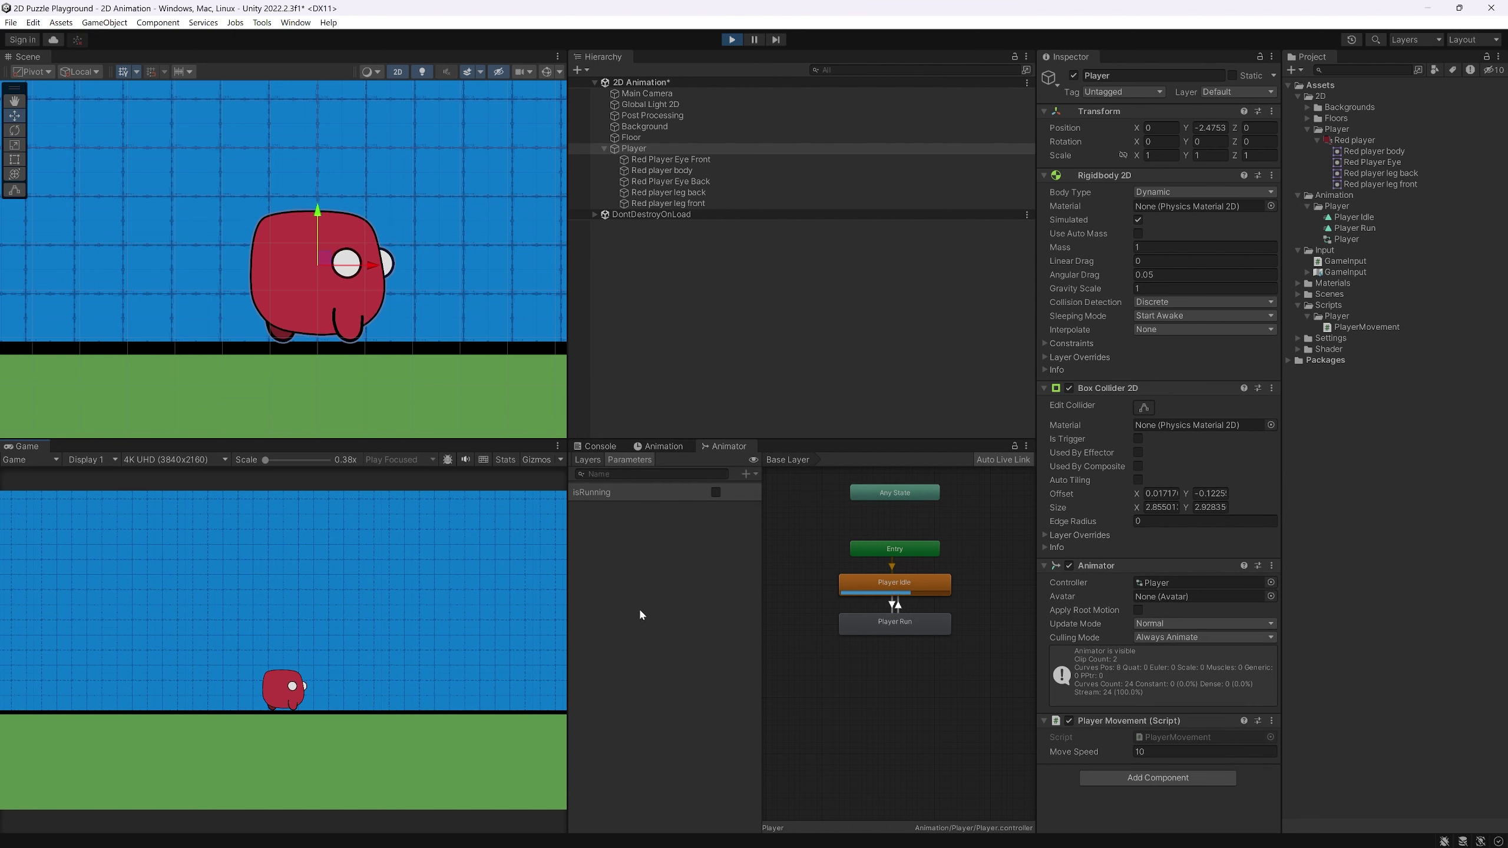
key(d)
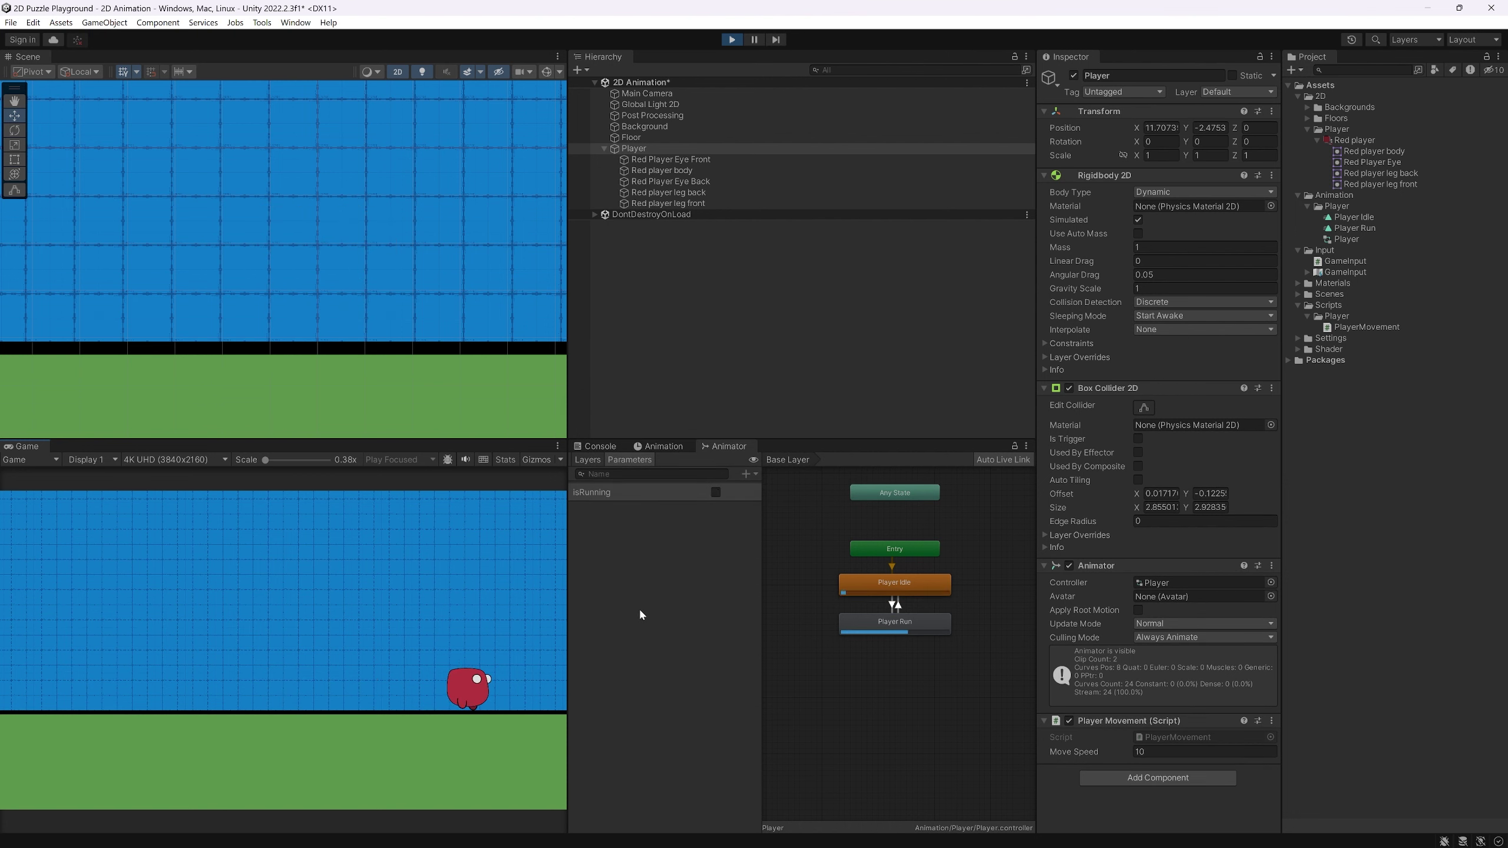
key(a)
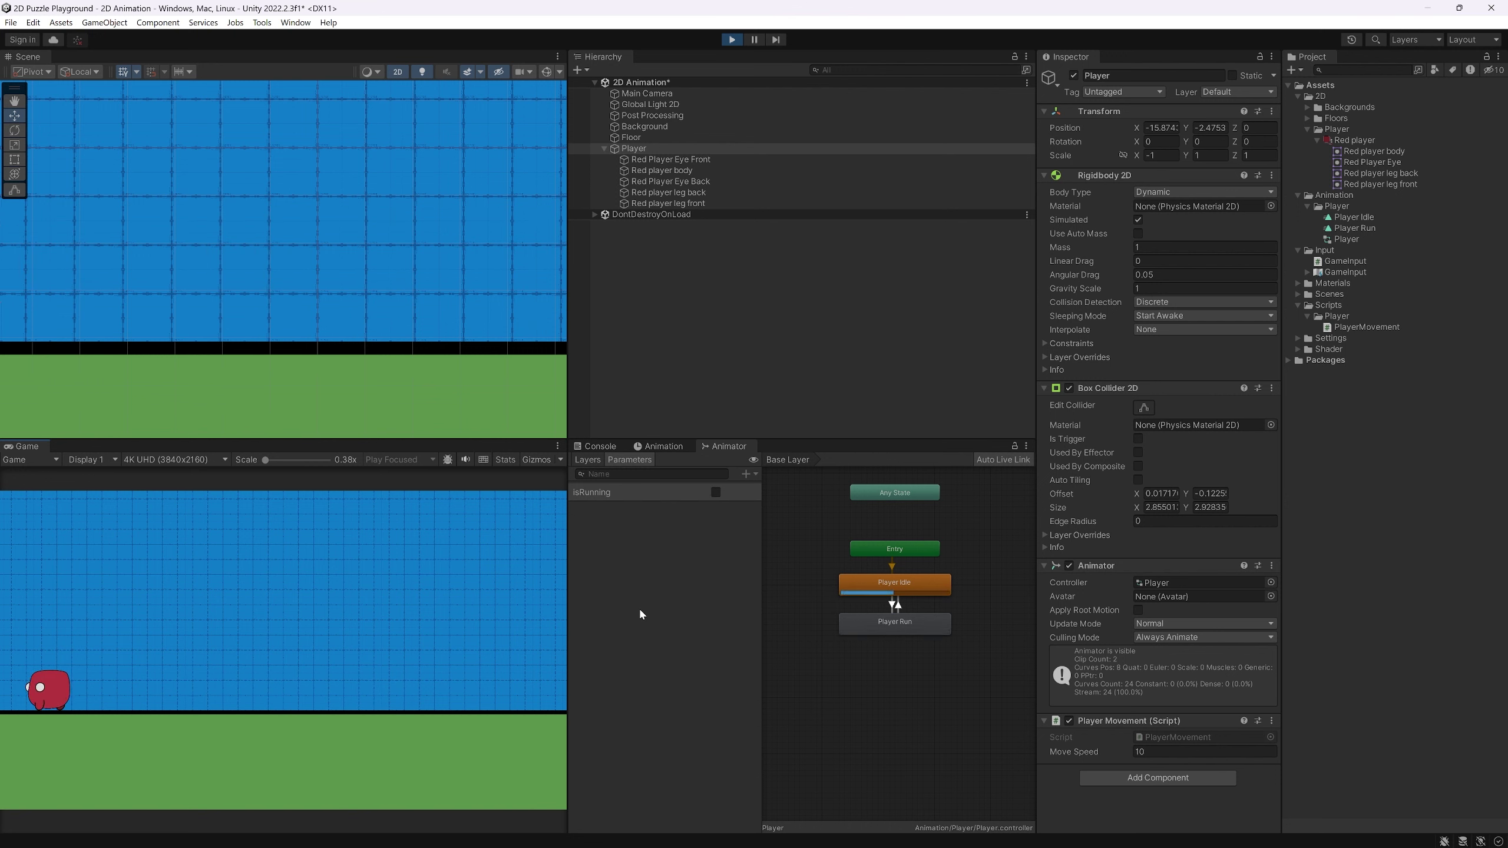
key(d)
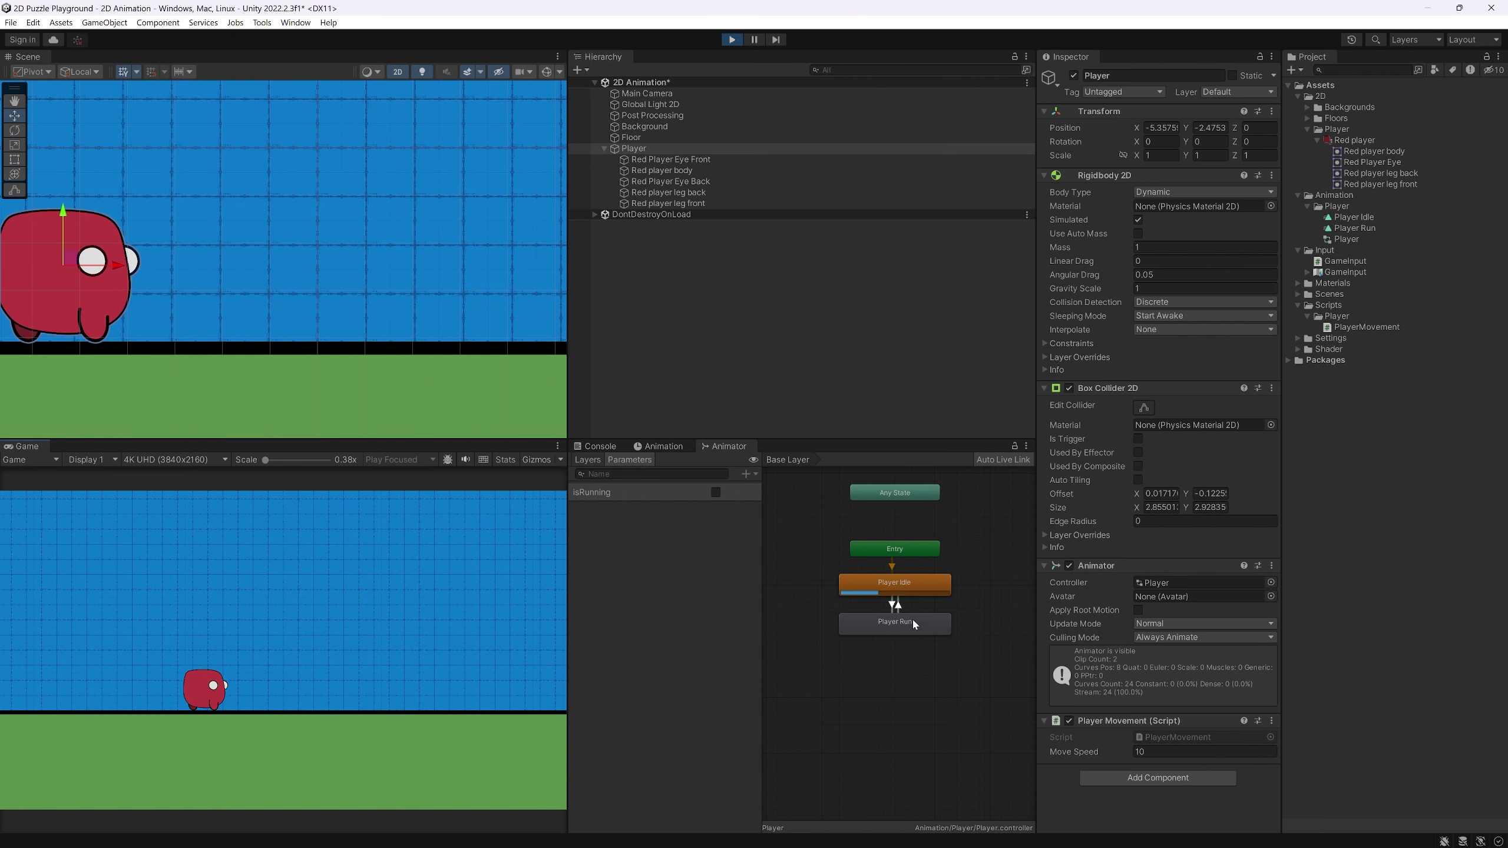
key(Right)
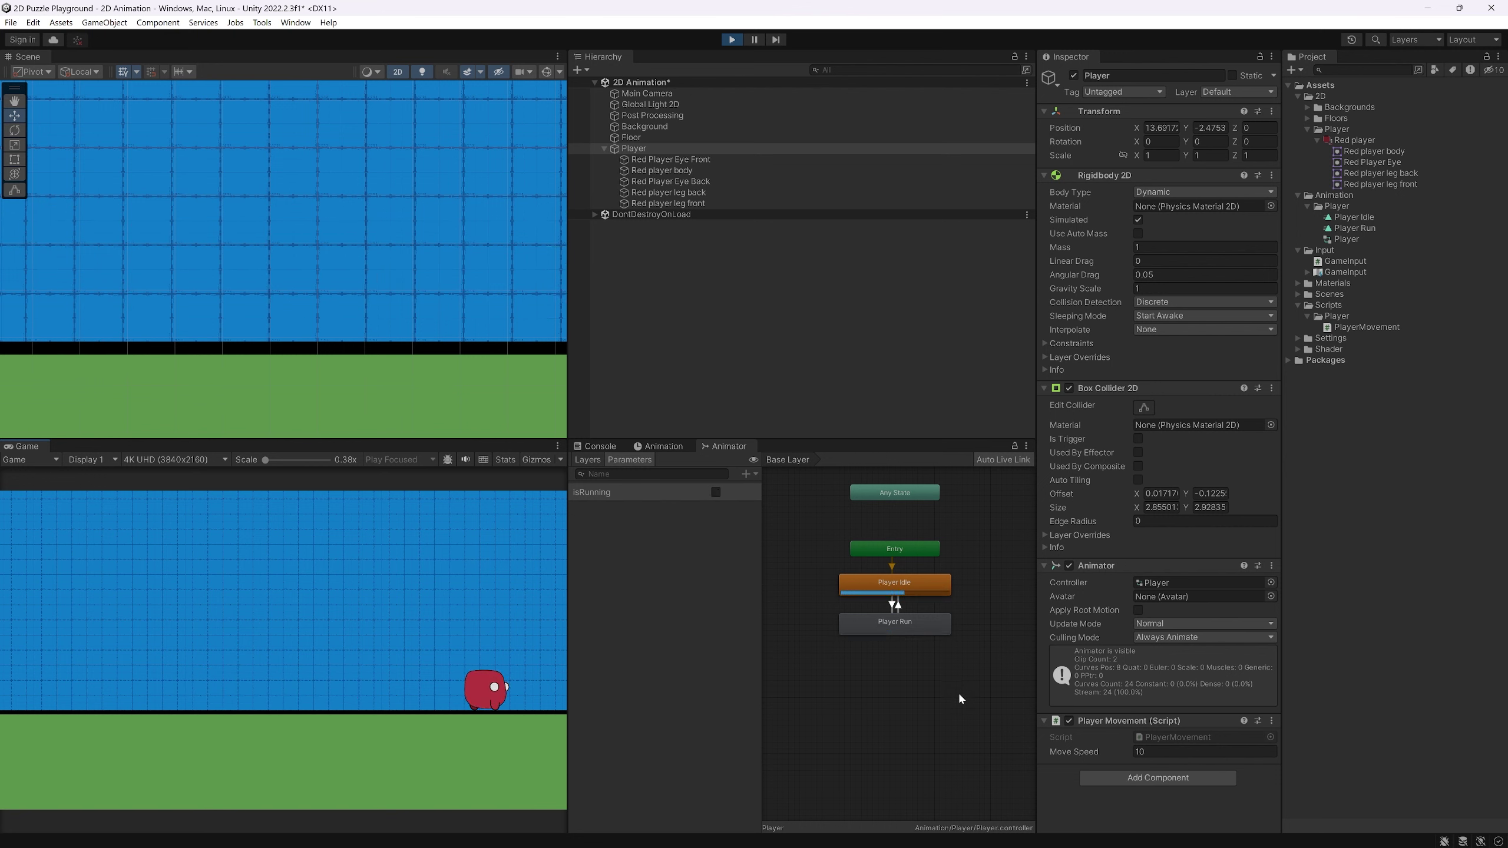
key(Left)
key(Left)
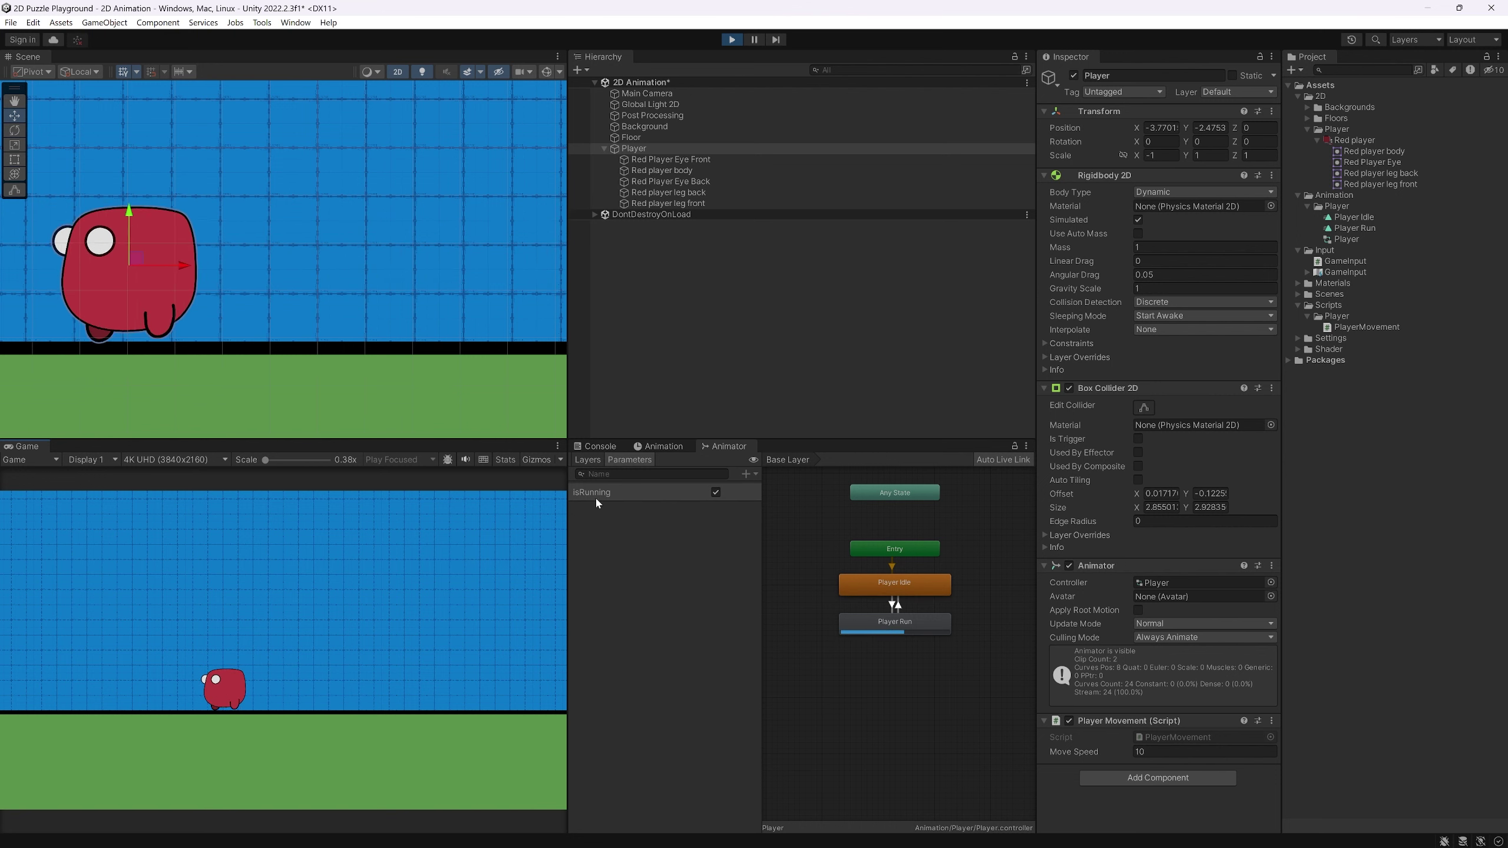
key(Right)
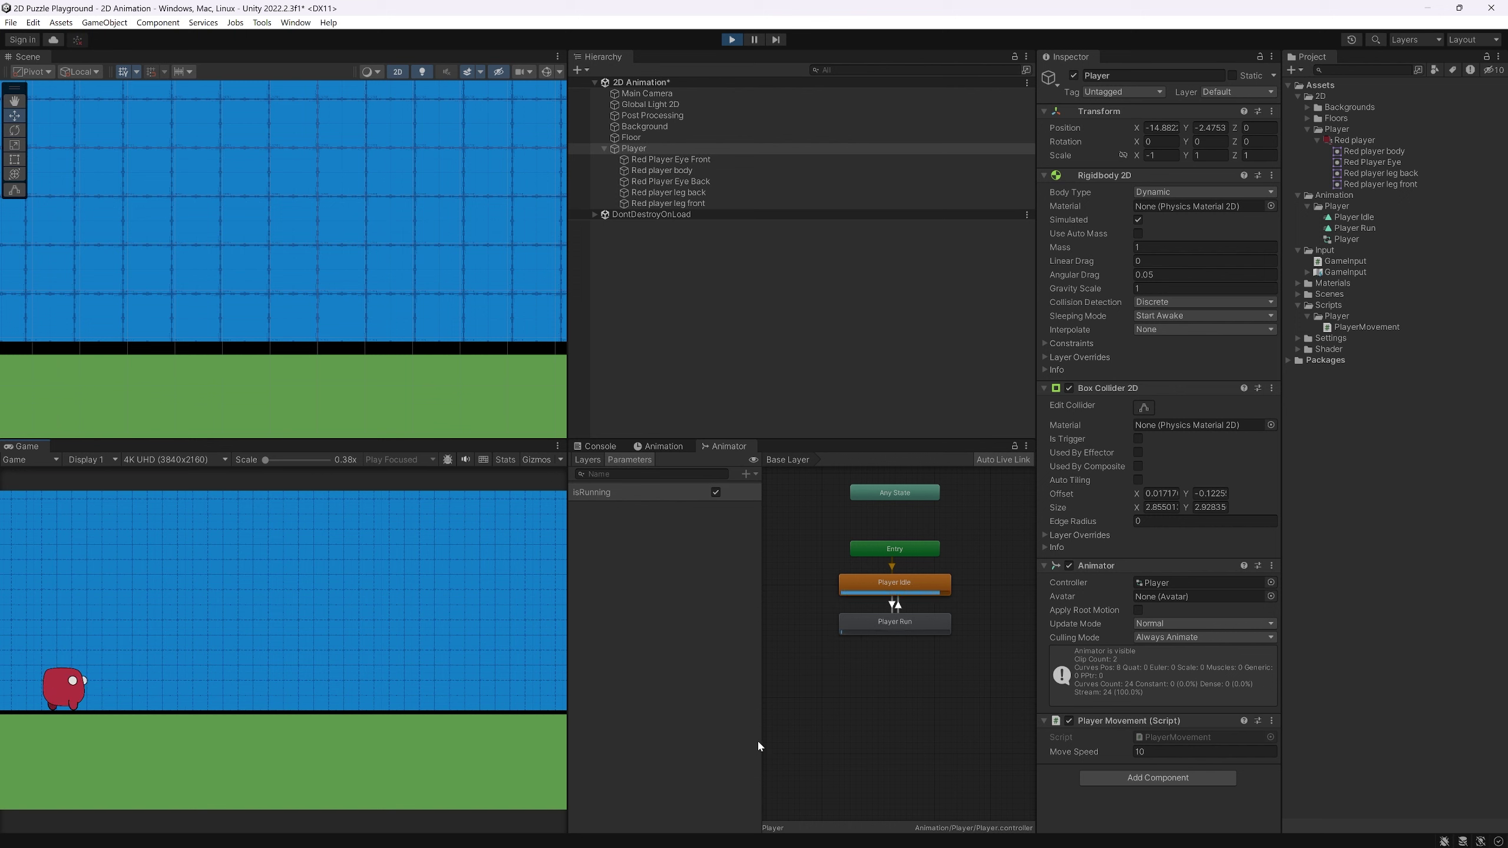
key(Right)
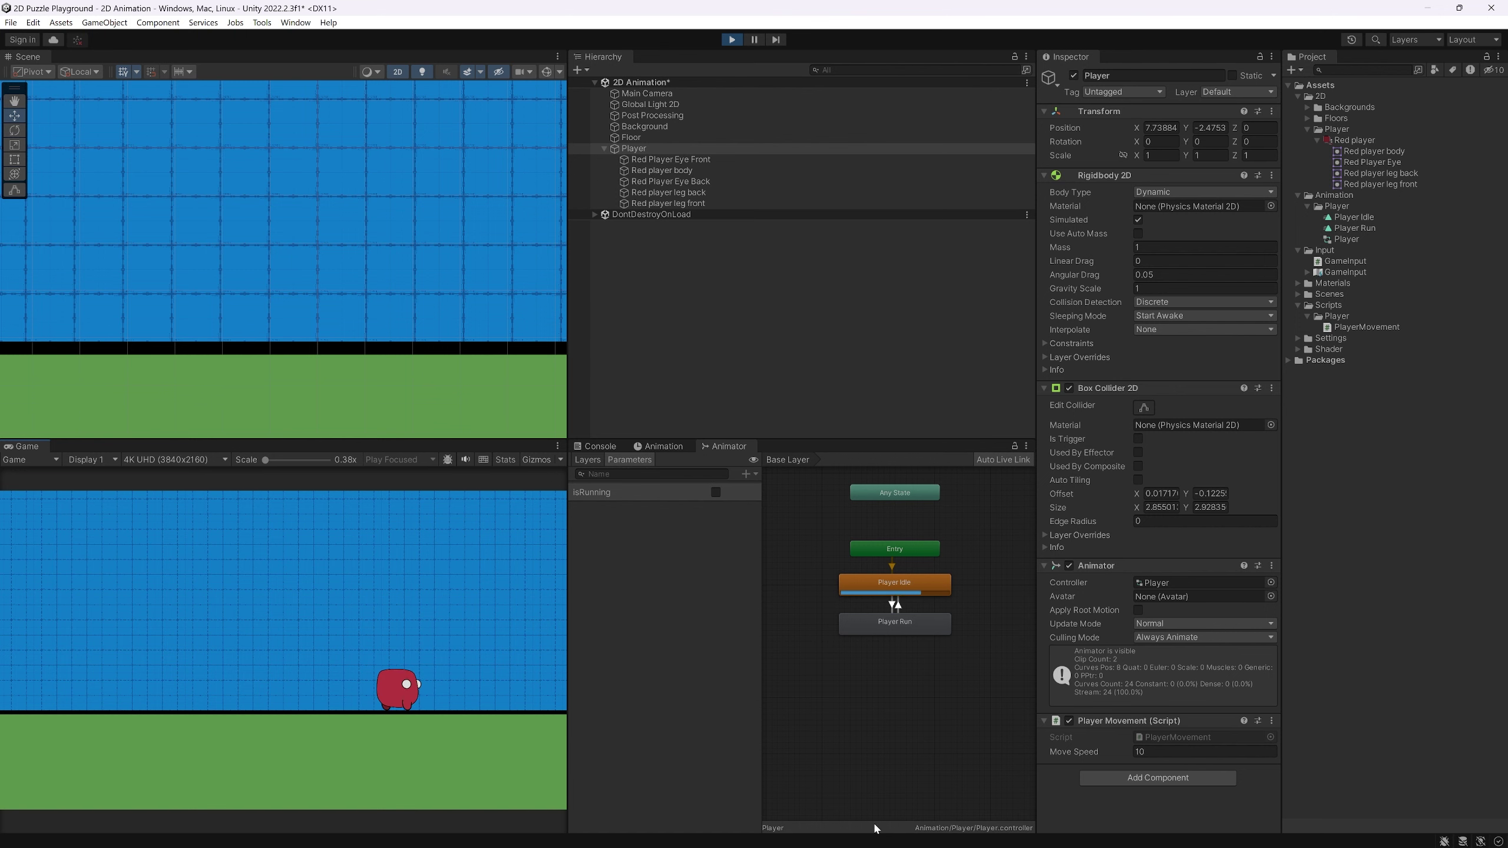
Open the GameInput input actions asset and inspect the Keyboard composite and its directional bindings under the Move action
click(1345, 272)
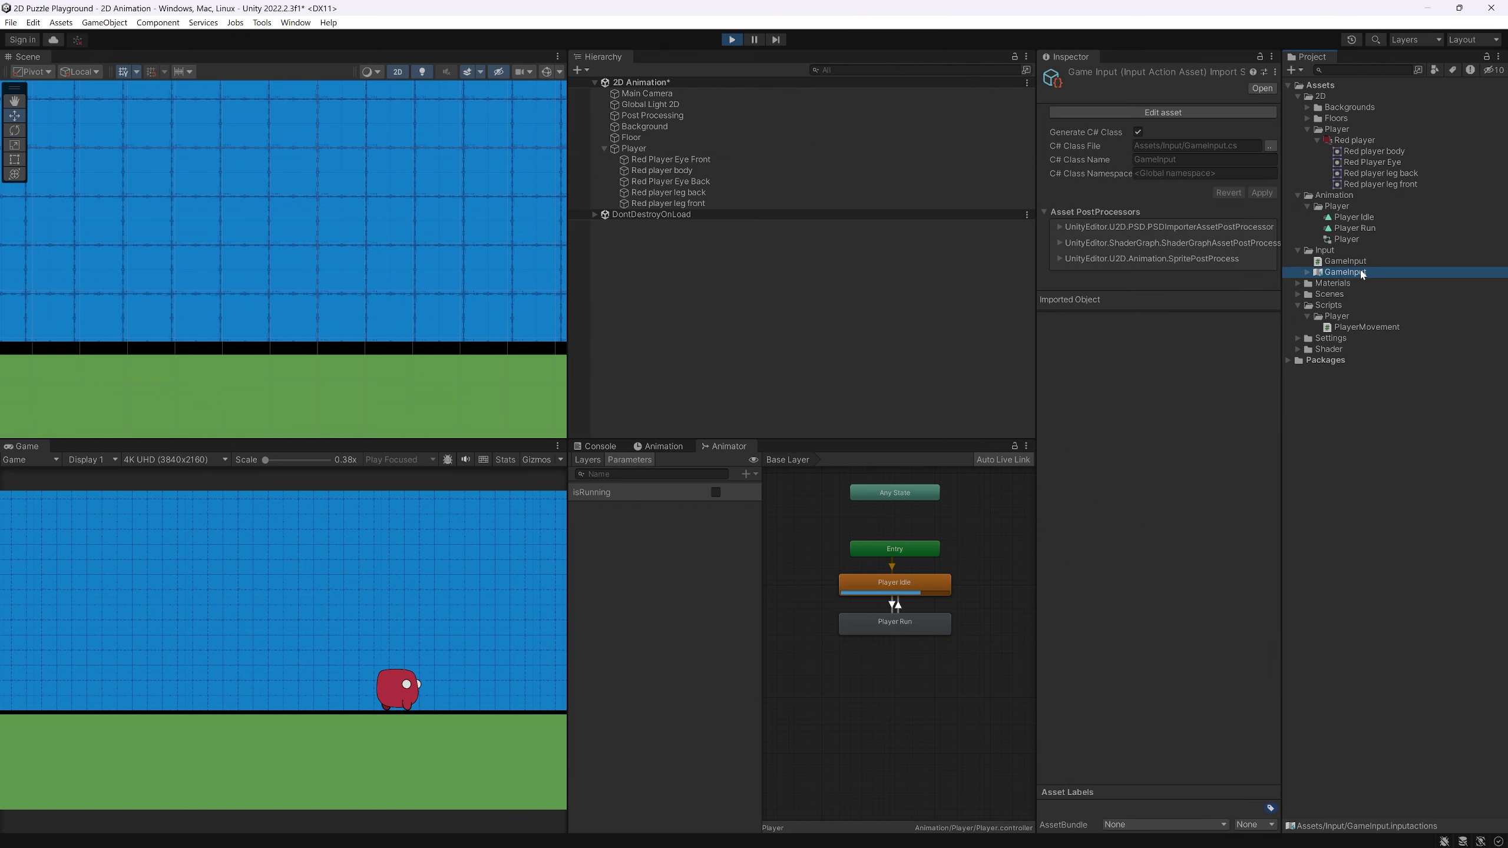
double_click(1345, 272)
drag(1053, 334, 770, 262)
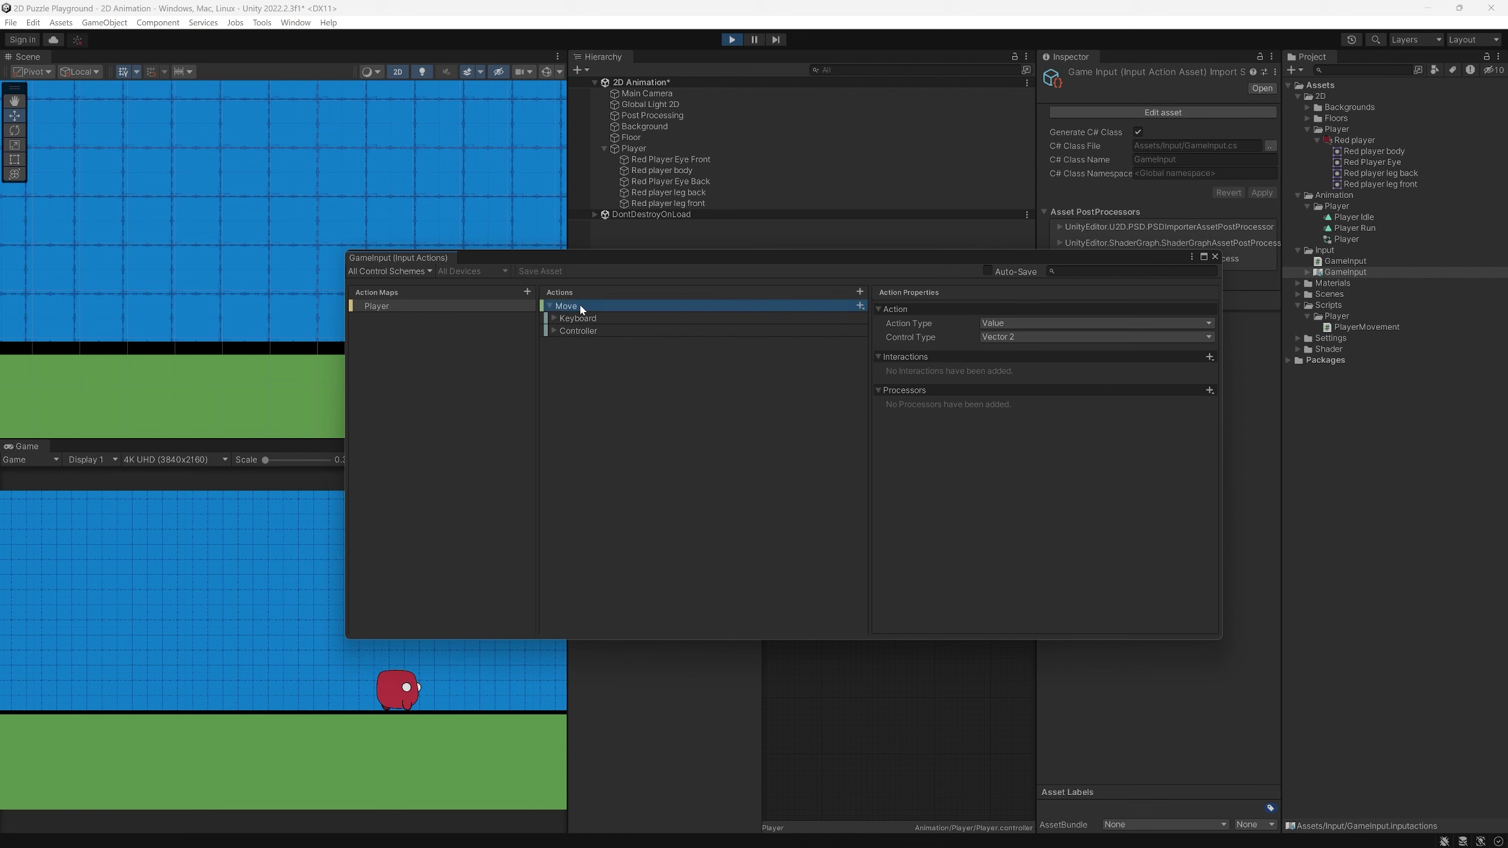
click(553, 319)
click(592, 321)
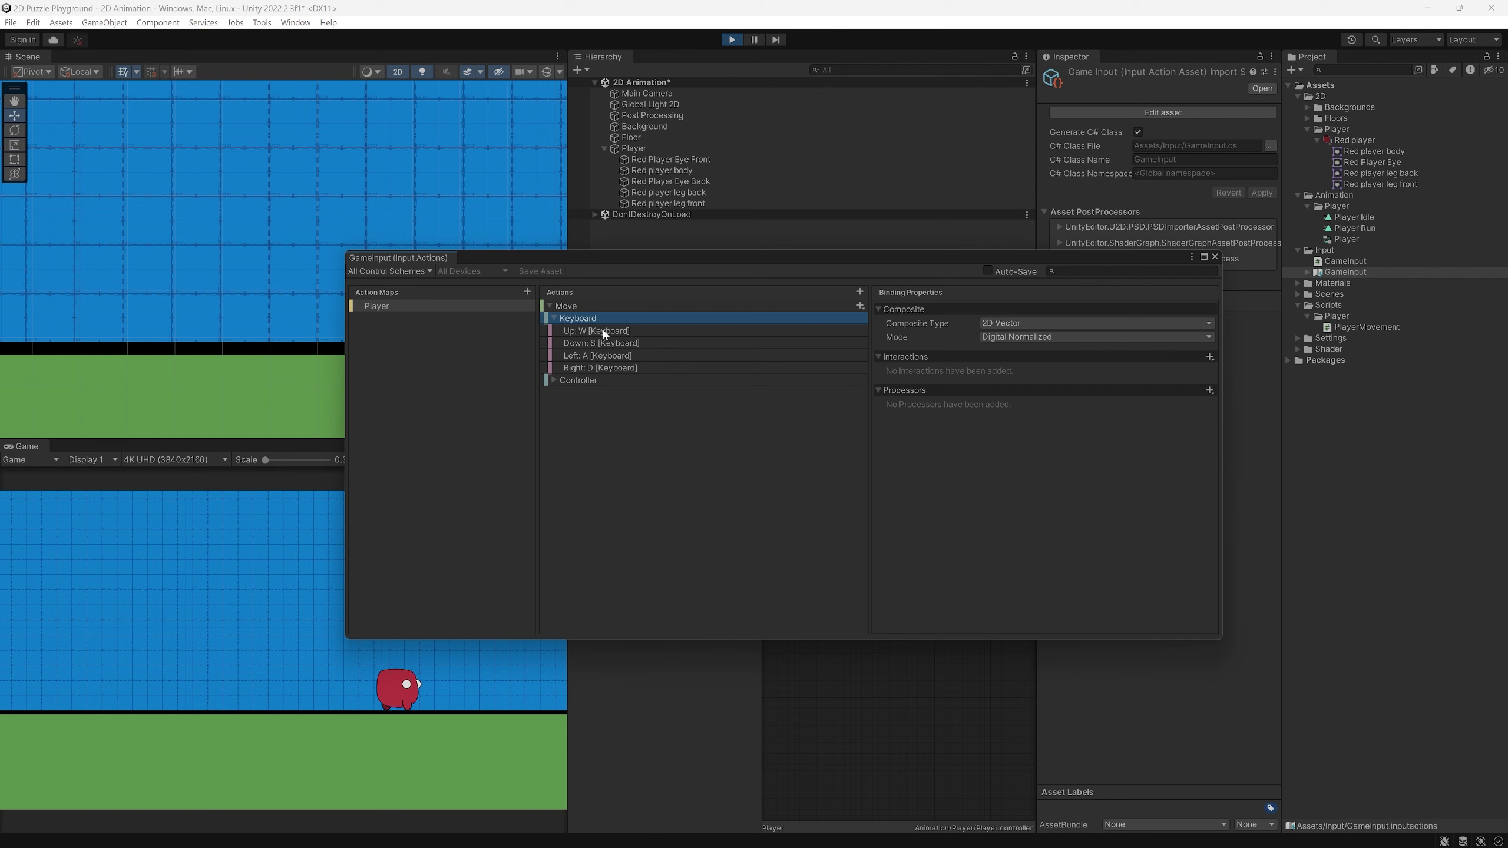
click(604, 333)
click(602, 344)
click(600, 356)
click(601, 368)
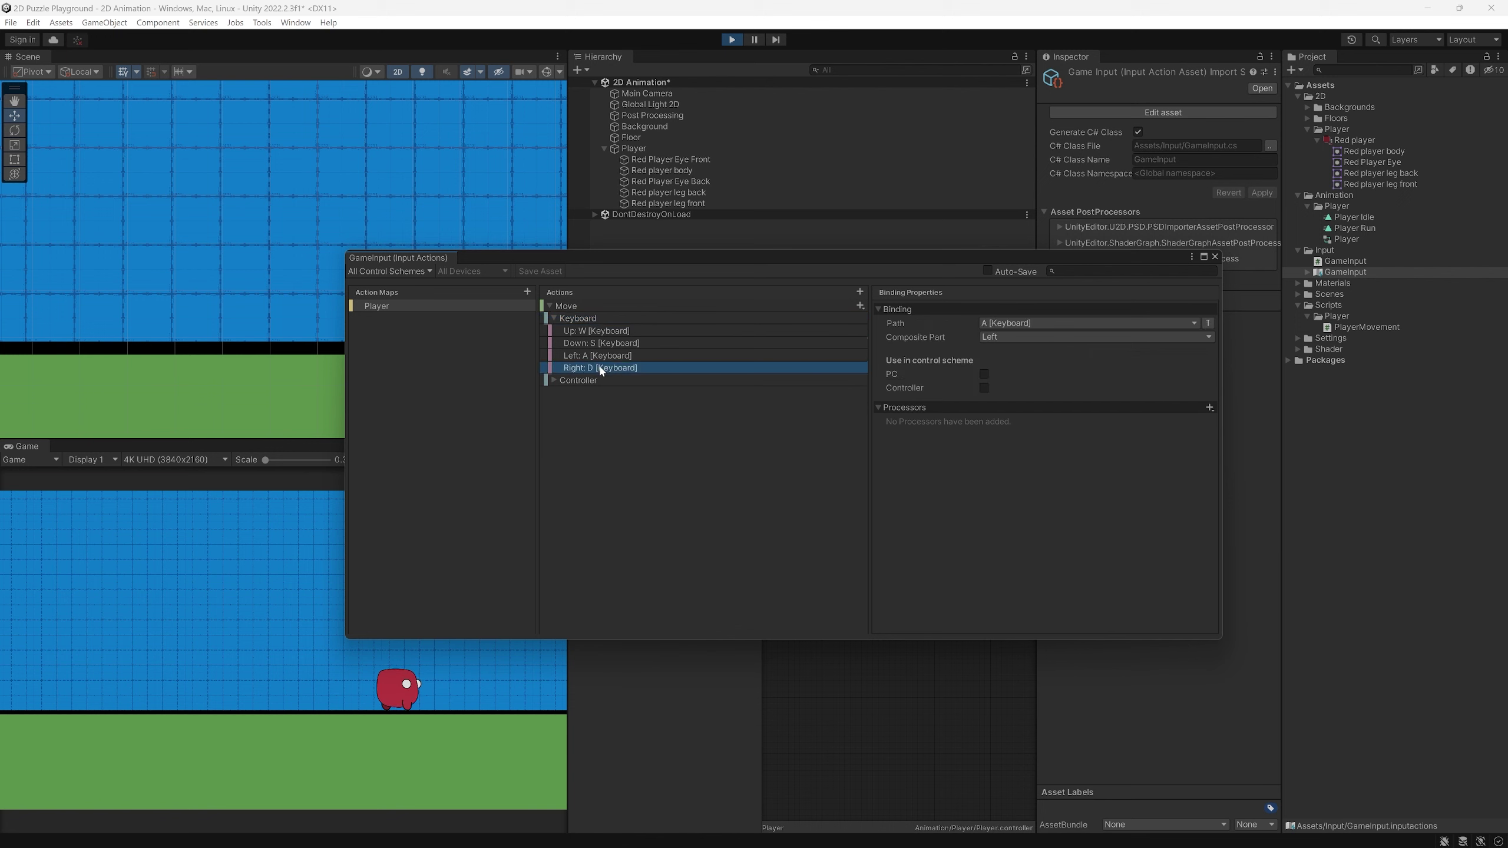
click(603, 357)
click(593, 317)
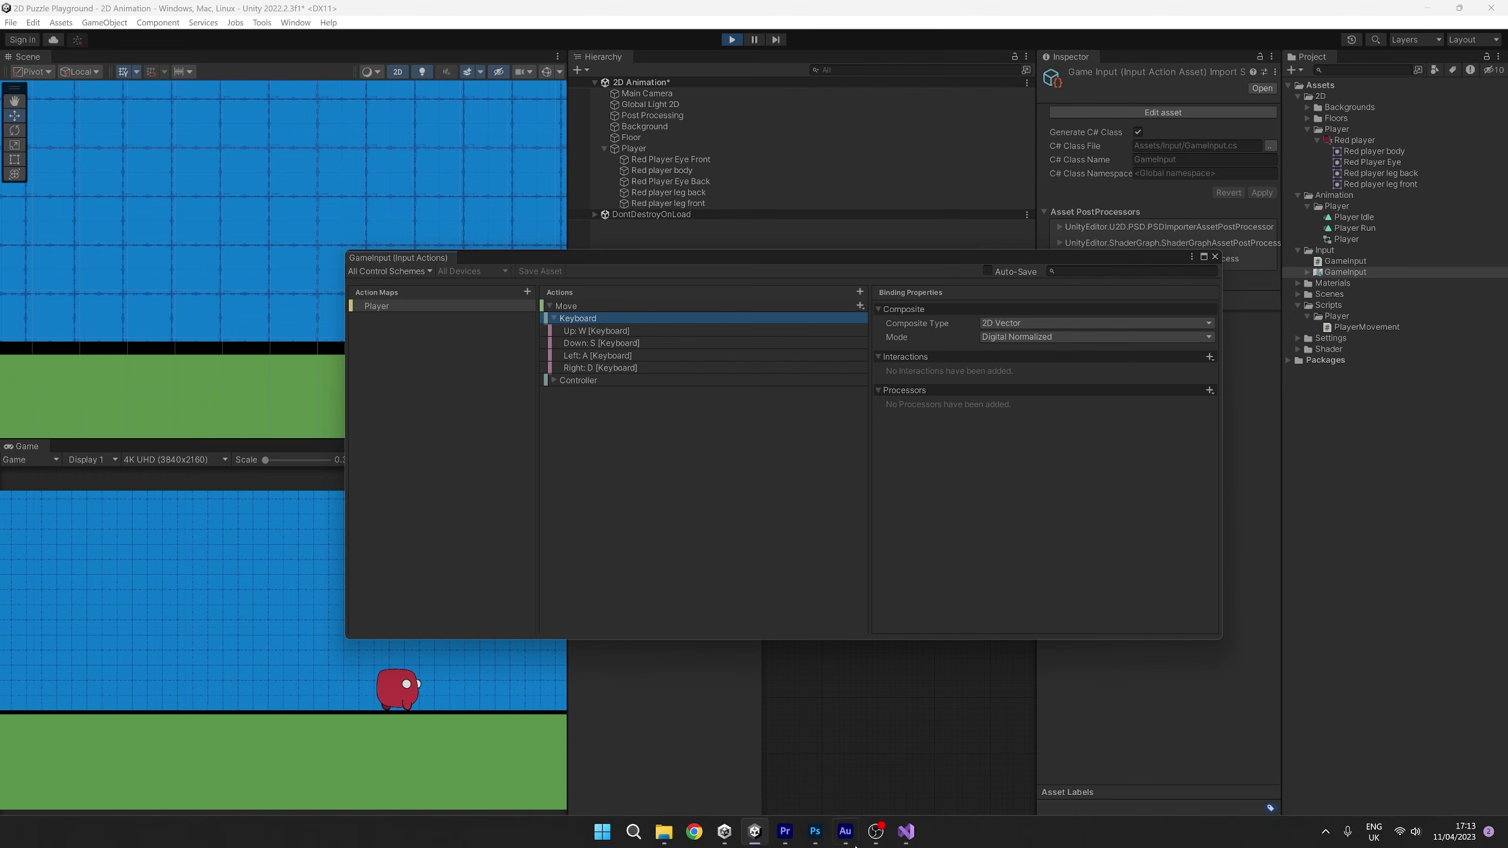
Switch to Visual Studio to examine the callbackContext ReadValue<Vector2> call in MovePerformed, and return to Unity
click(906, 837)
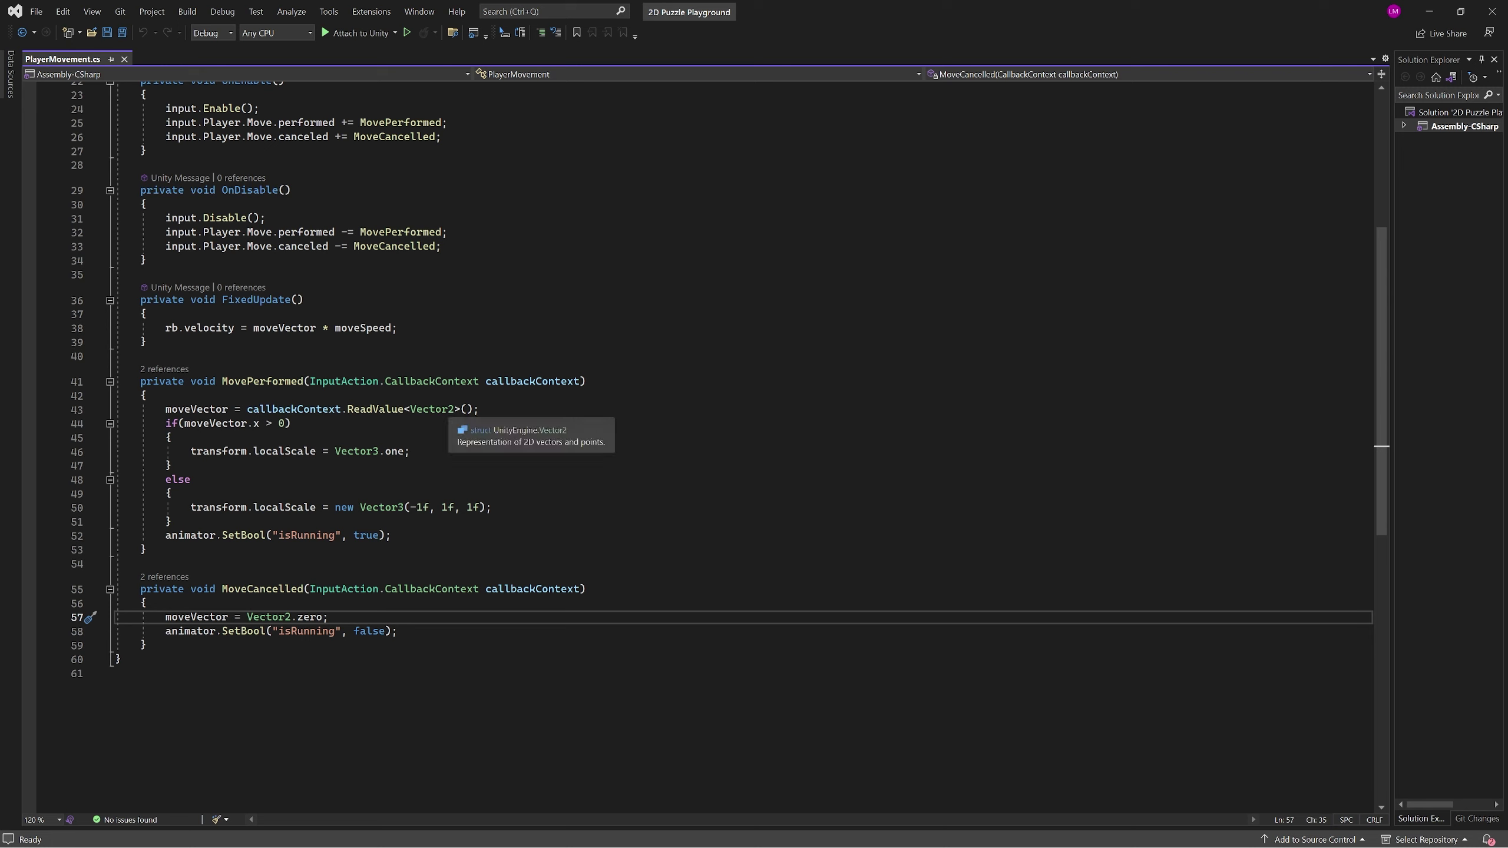
double_click(294, 409)
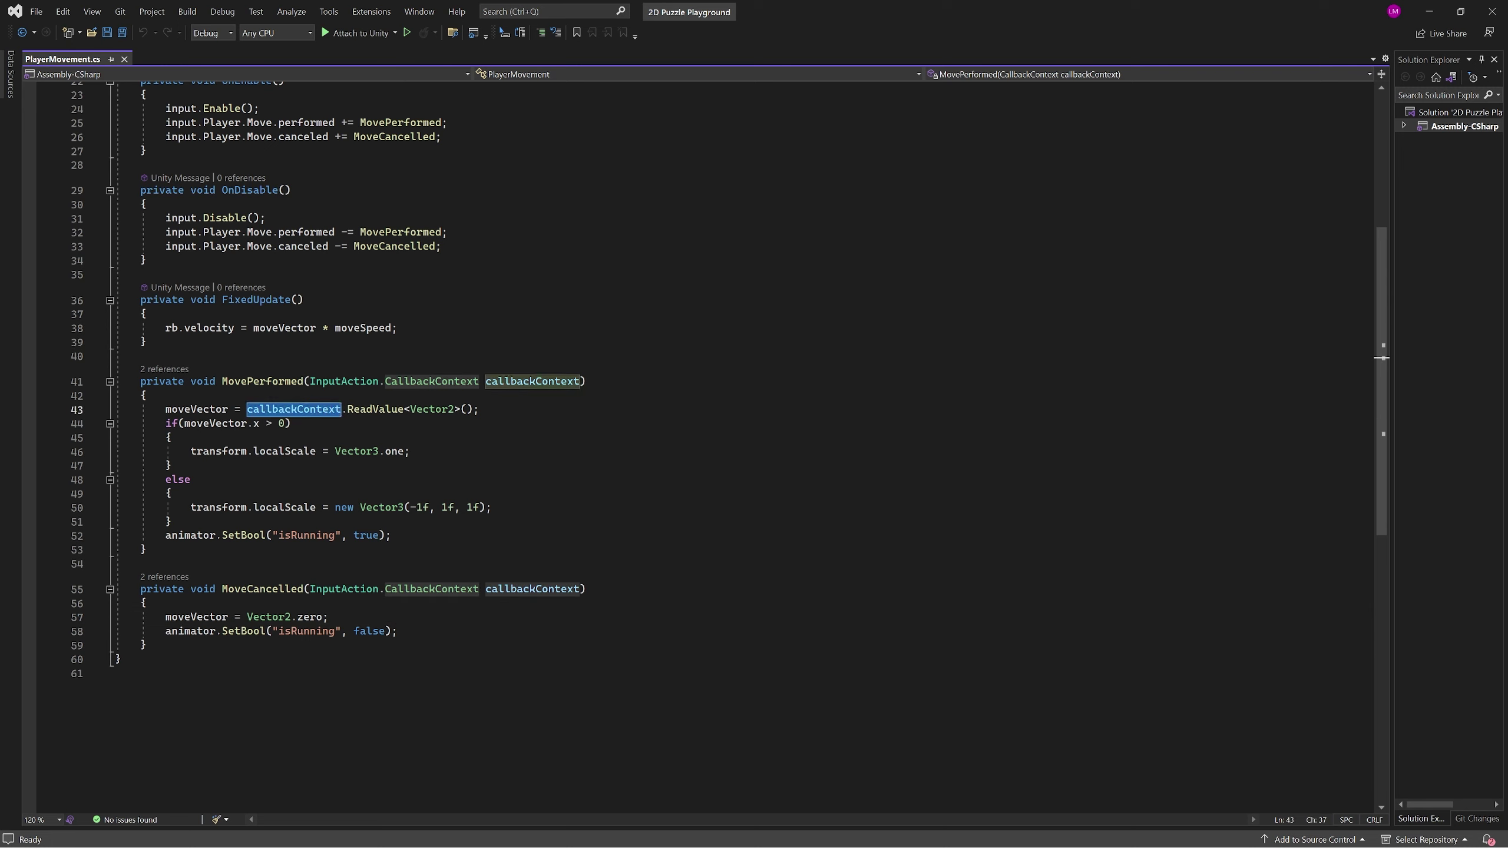
double_click(441, 410)
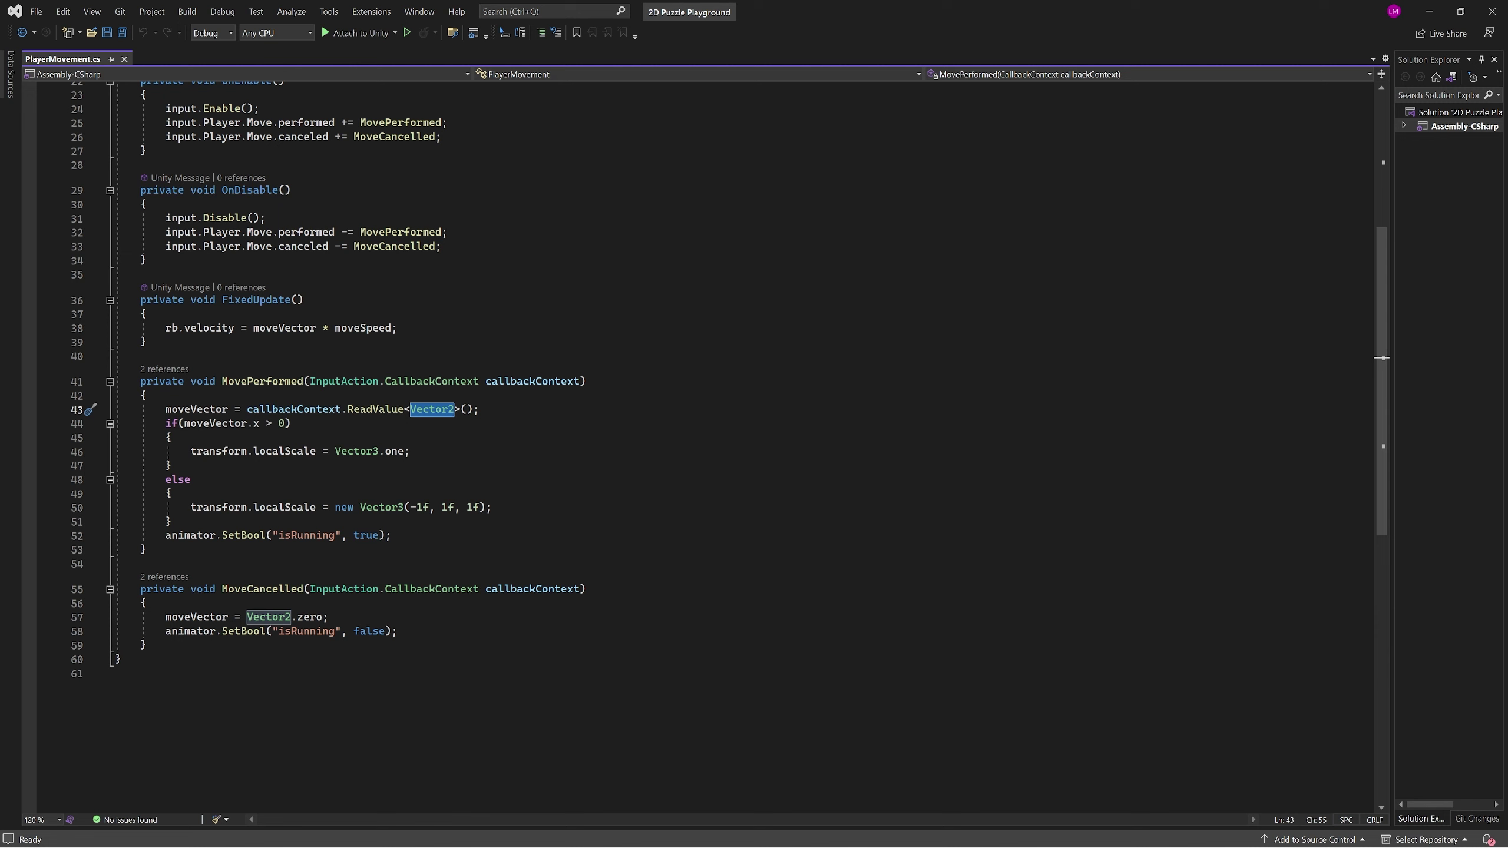
mouse_move(953, 843)
click(754, 831)
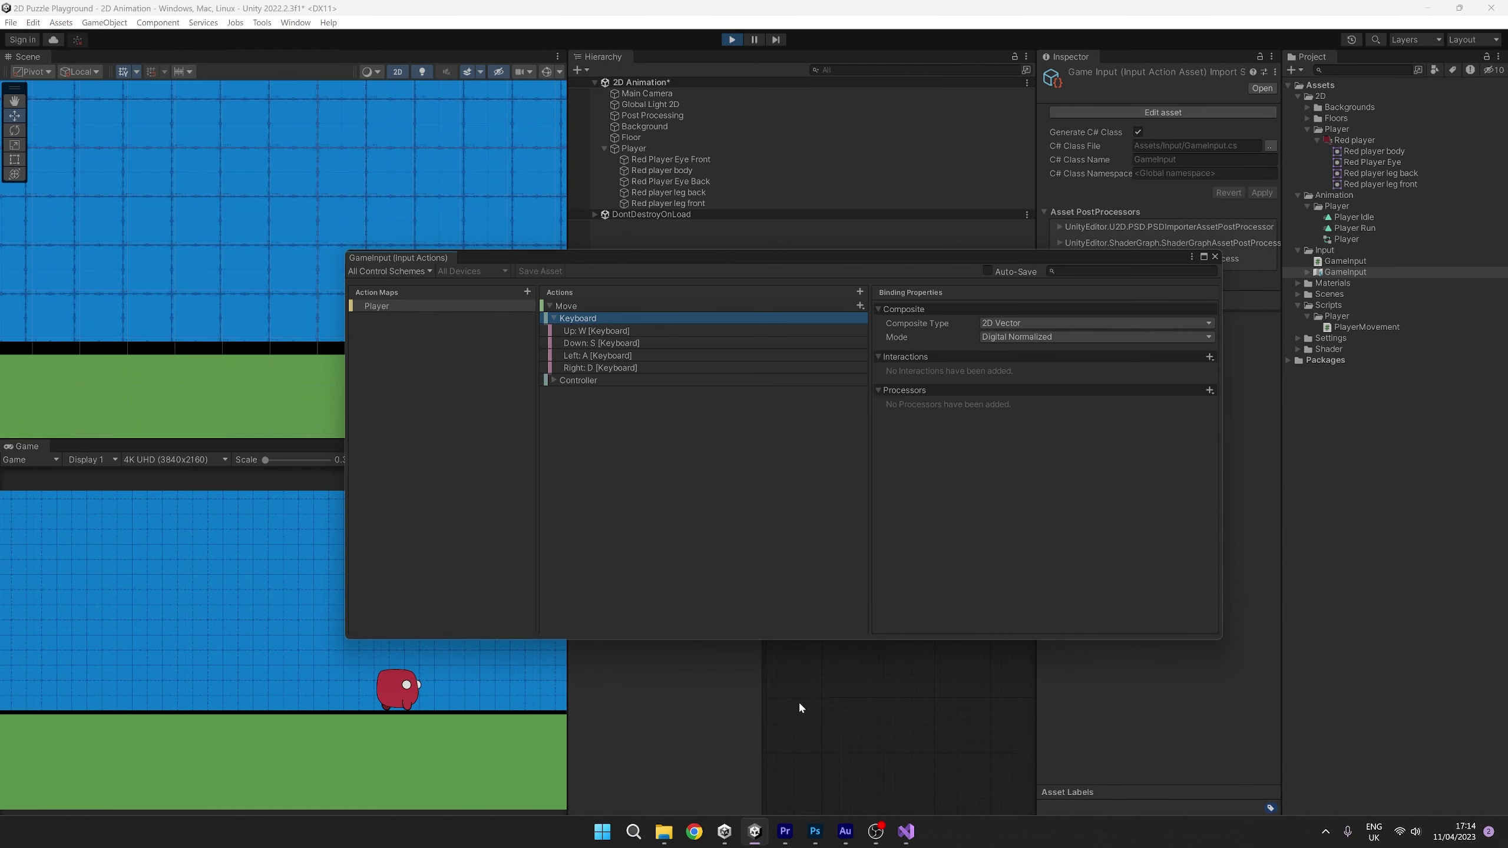
Close the GameInput editor and run the selected Player left and right, checking its Transform scale and Animator state changes
click(1215, 258)
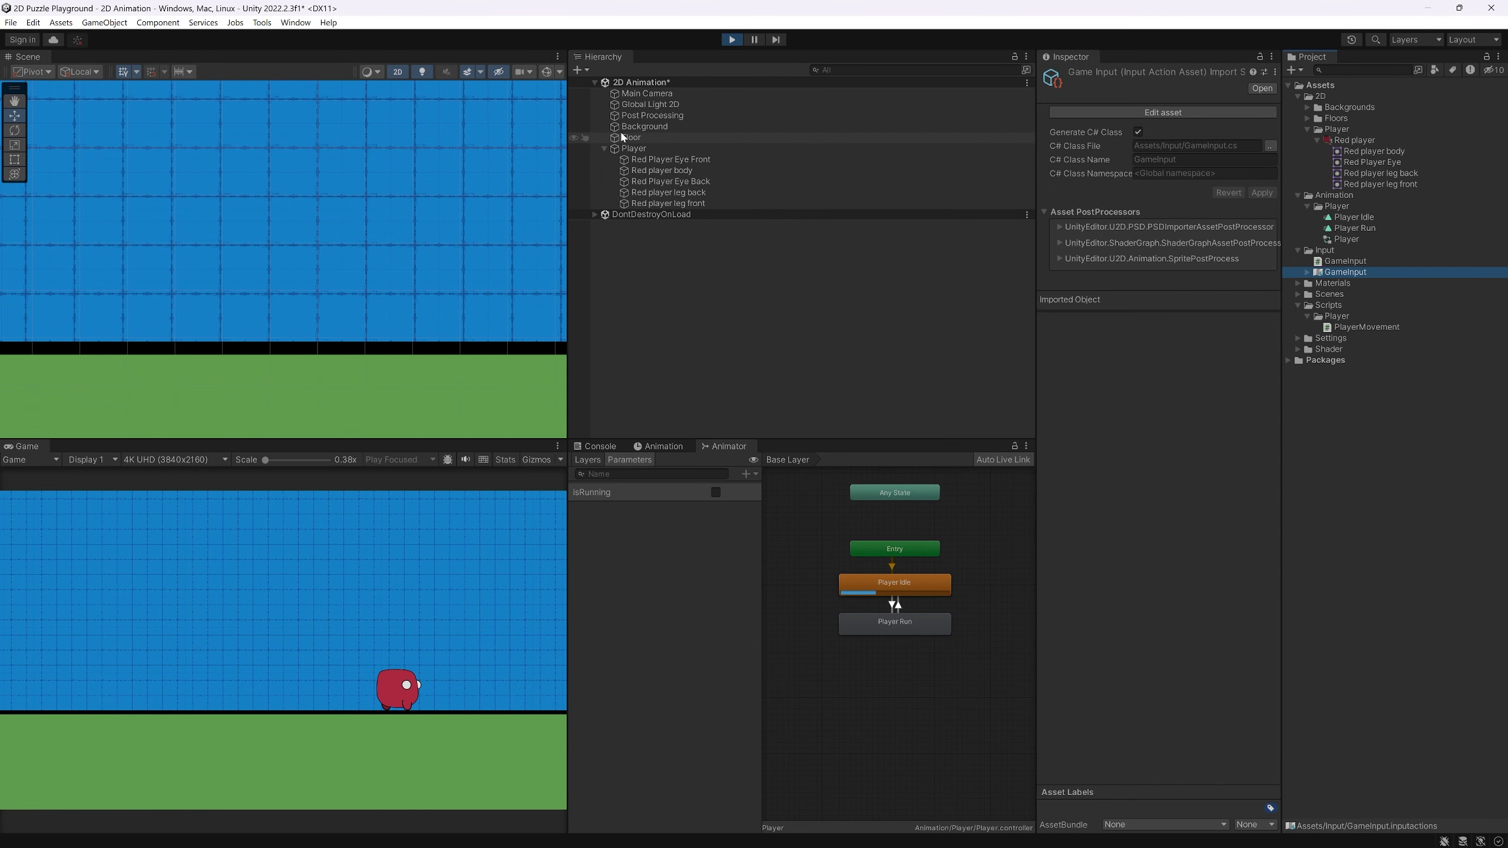
click(626, 149)
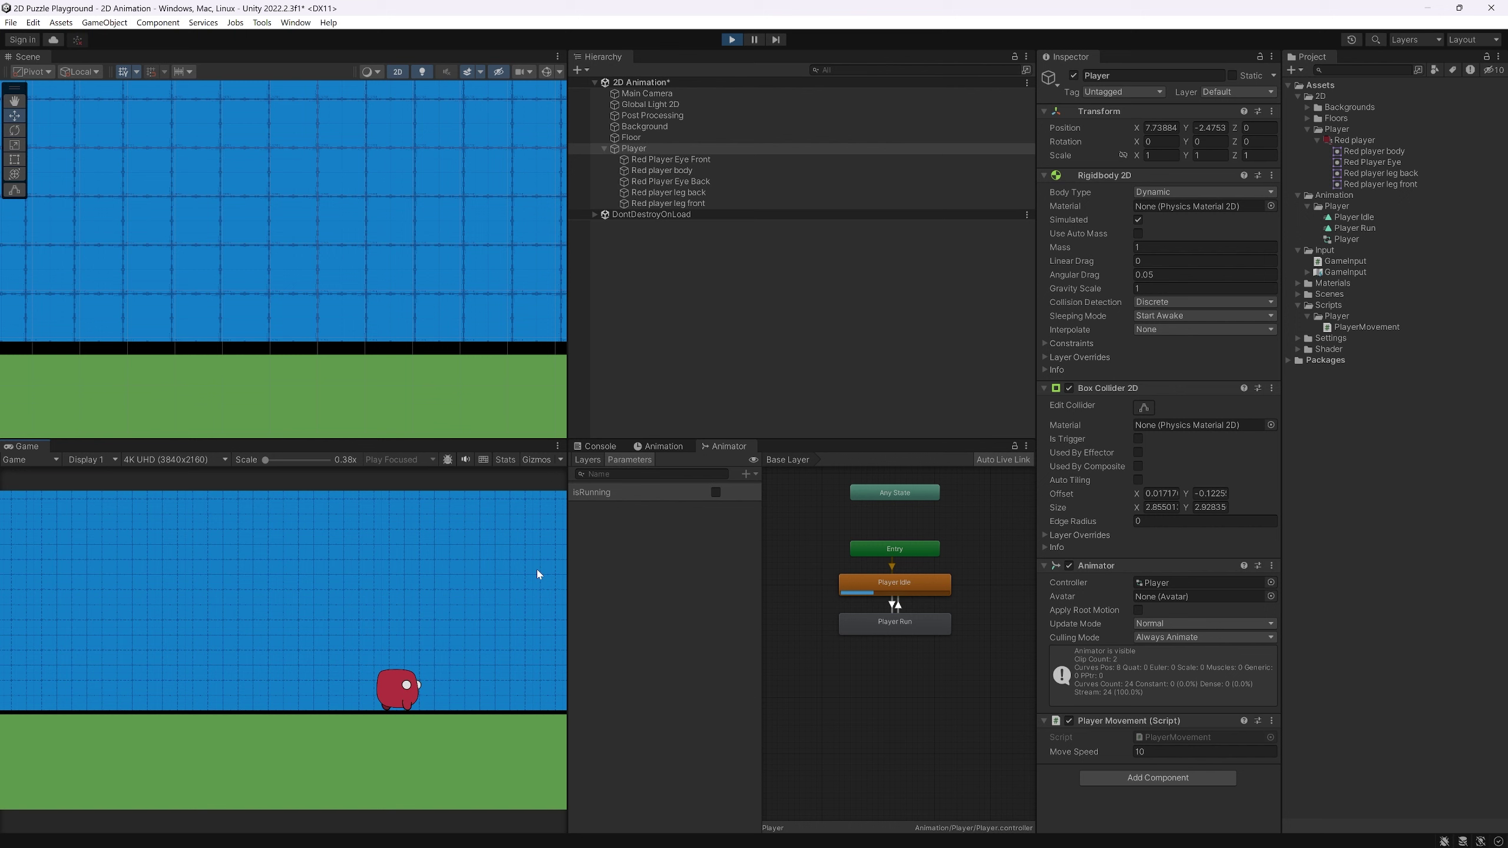
key(a)
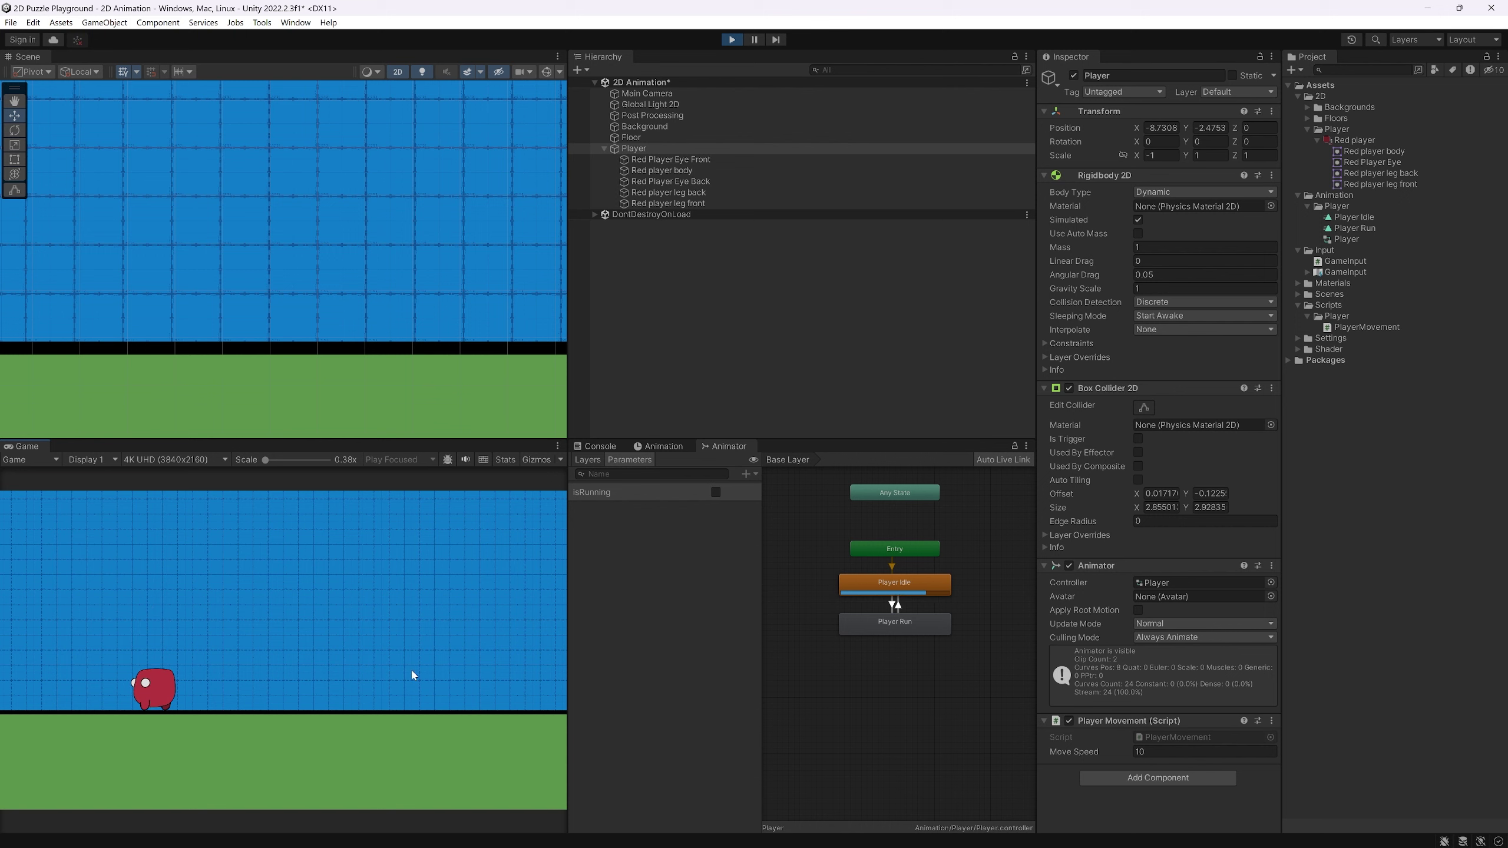
key(d)
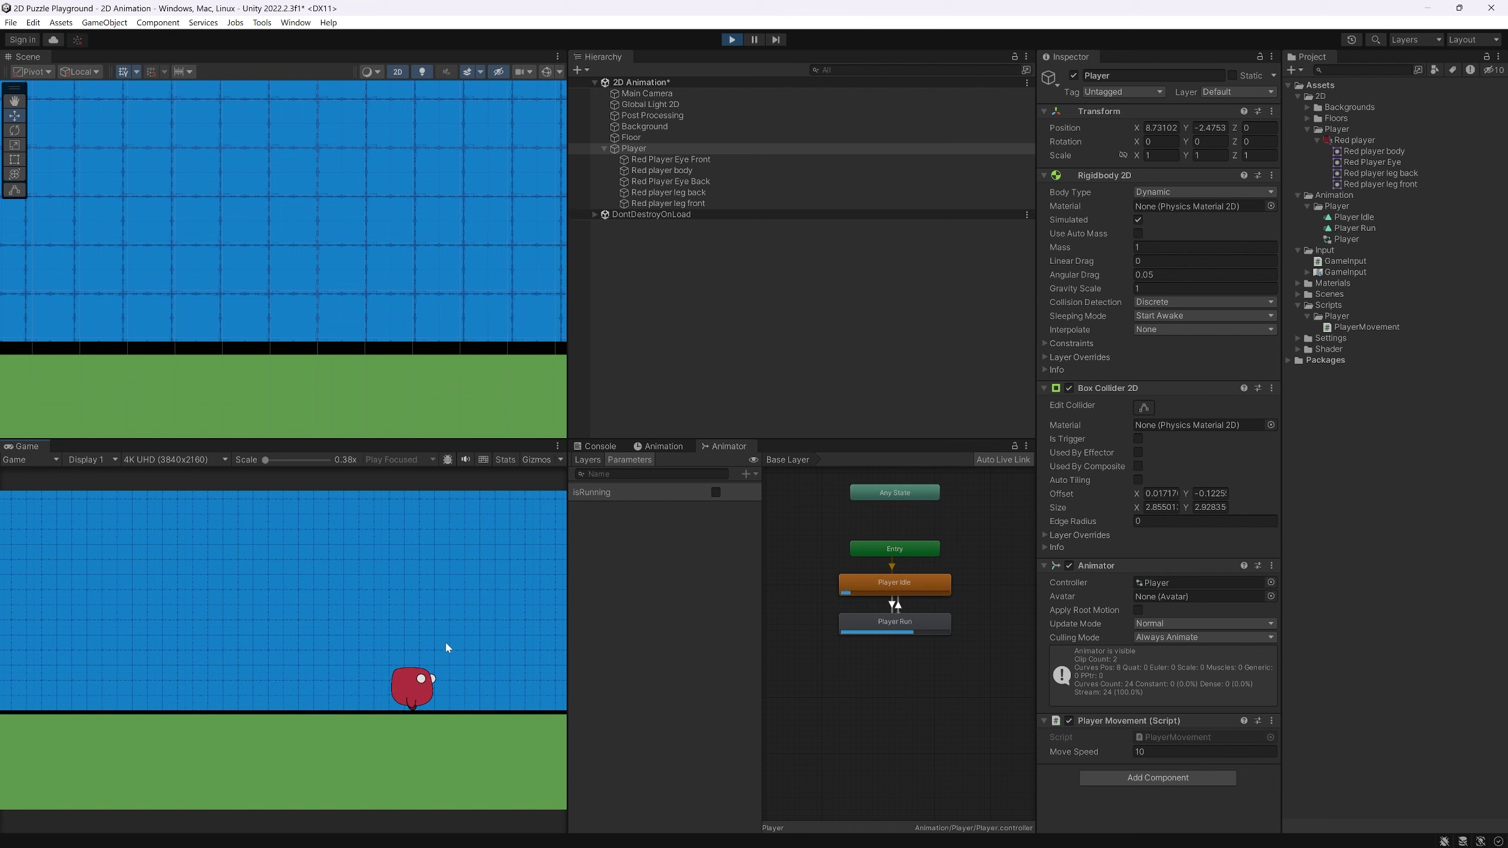
key(a)
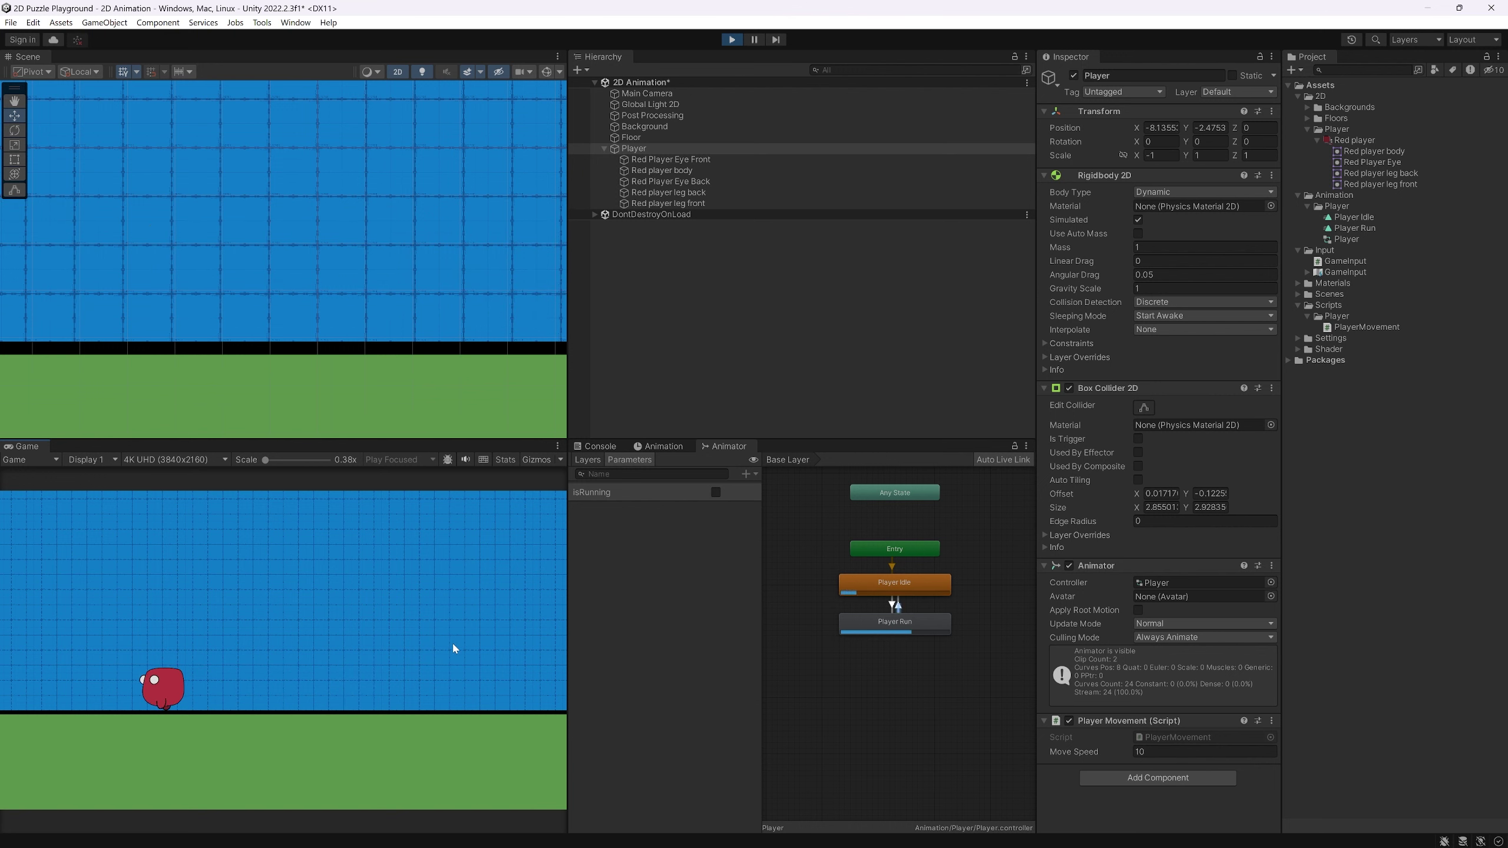
key(d)
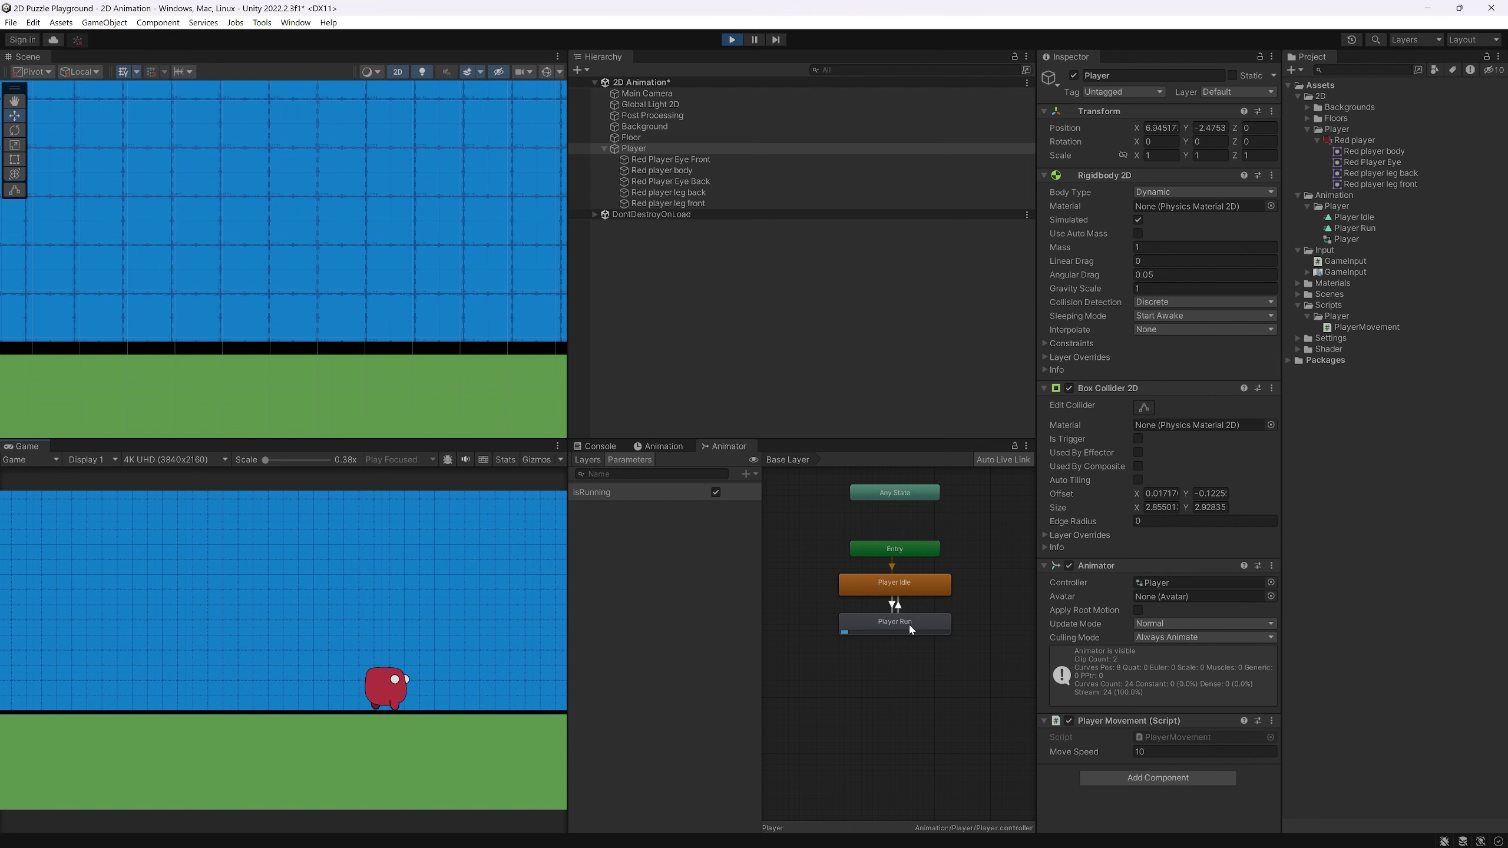
key(a)
Switch to Visual Studio and examine the isRunning SetBool calls with true in MovePerformed and false in MoveCancelled
click(906, 832)
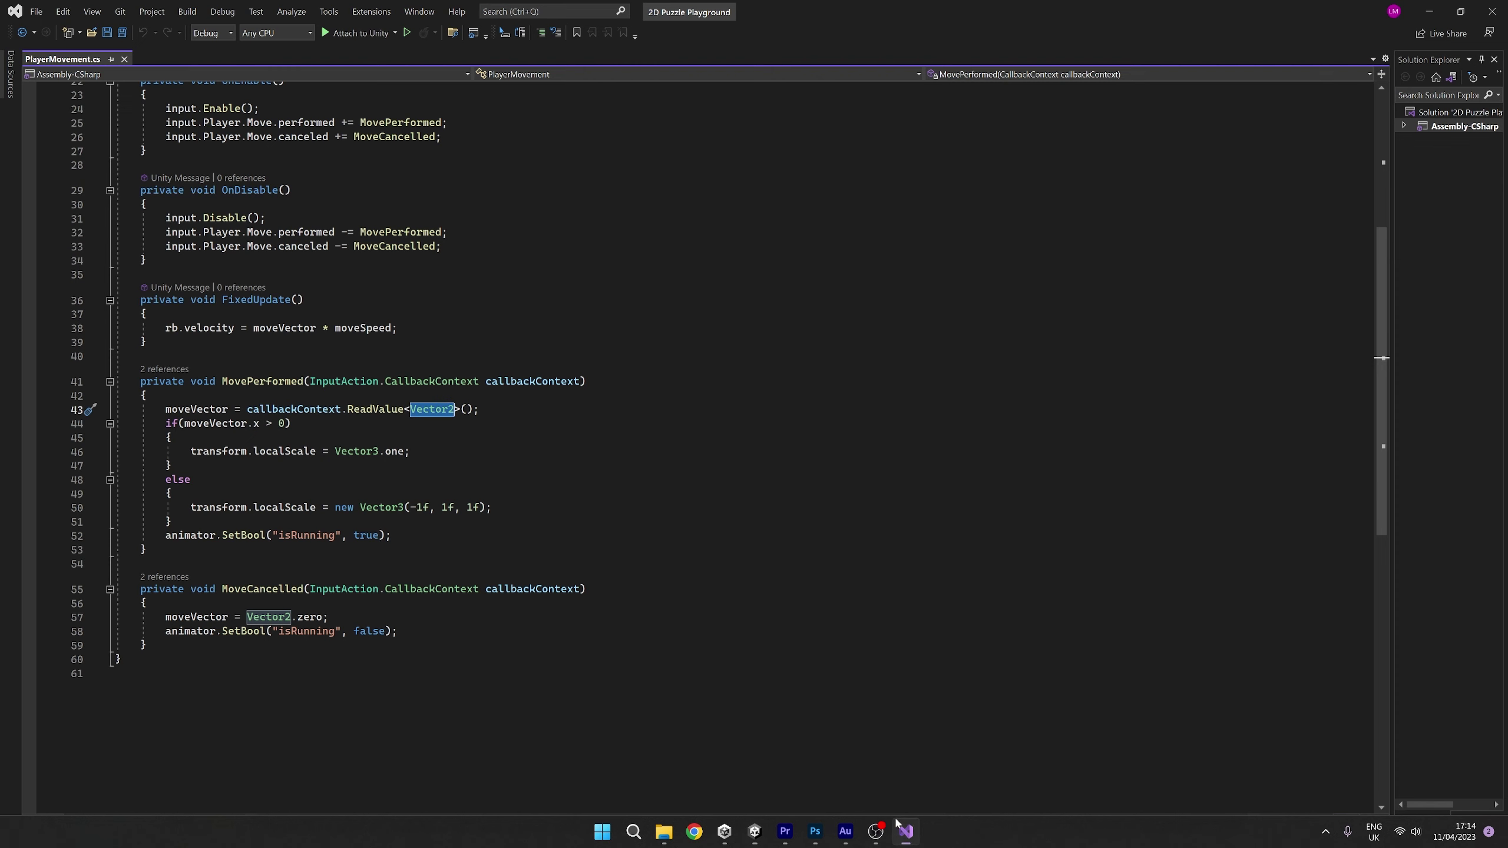
click(411, 451)
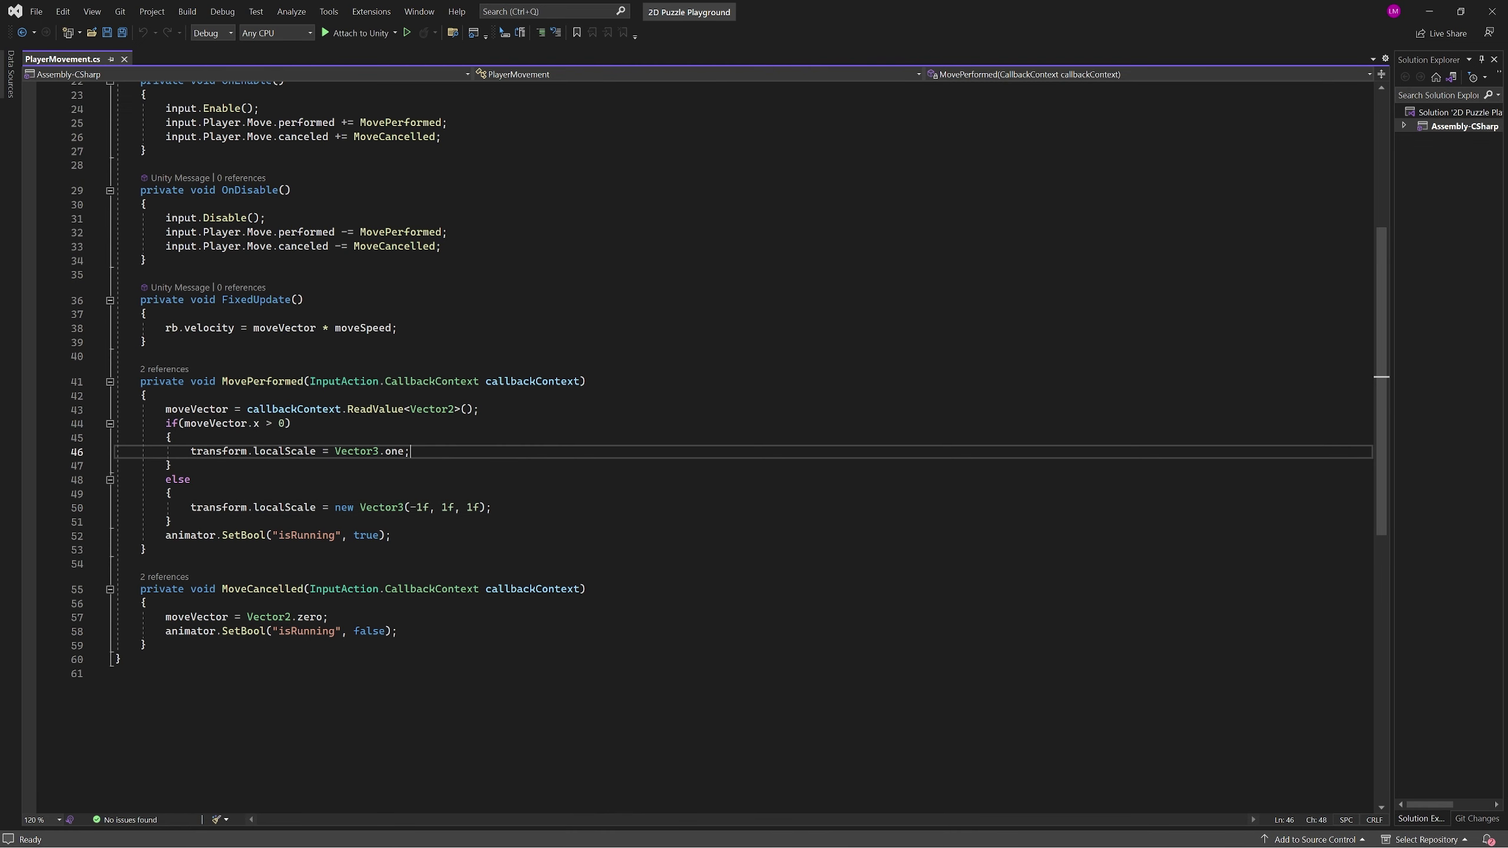
click(480, 409)
click(190, 535)
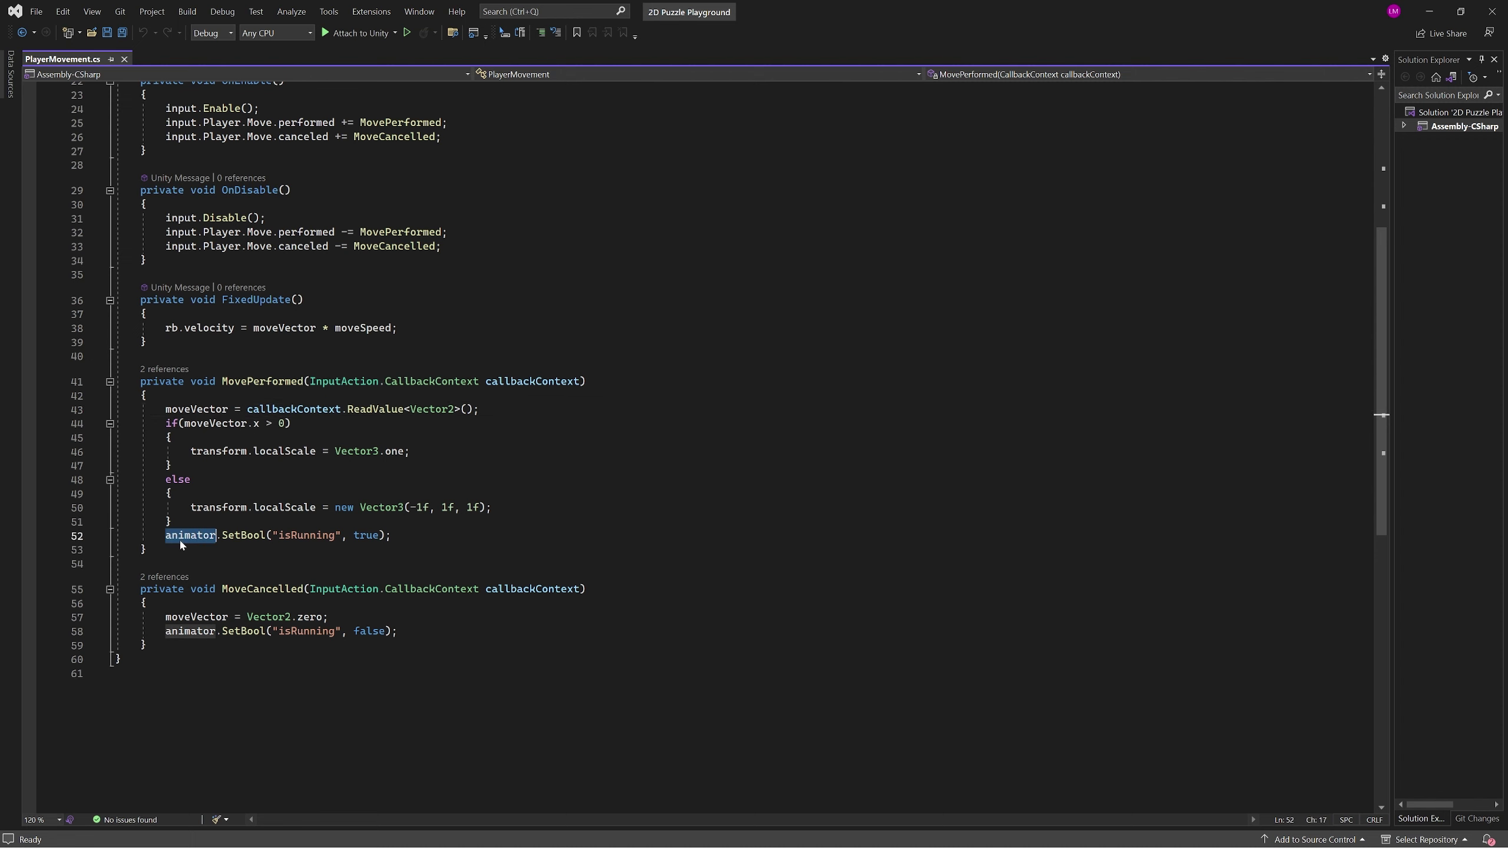
click(261, 535)
double_click(333, 536)
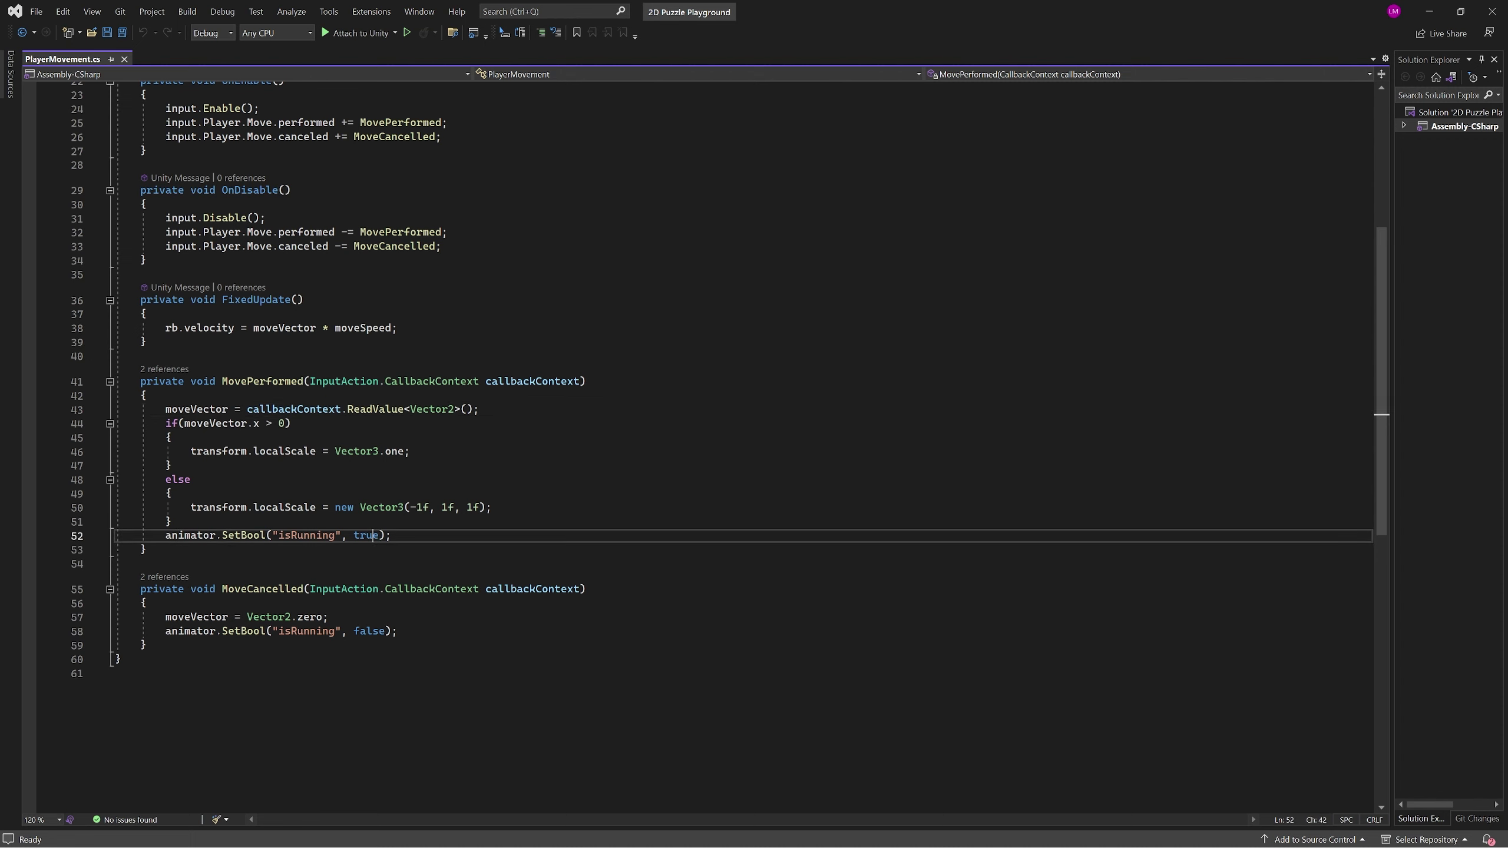
double_click(366, 535)
double_click(306, 631)
double_click(368, 631)
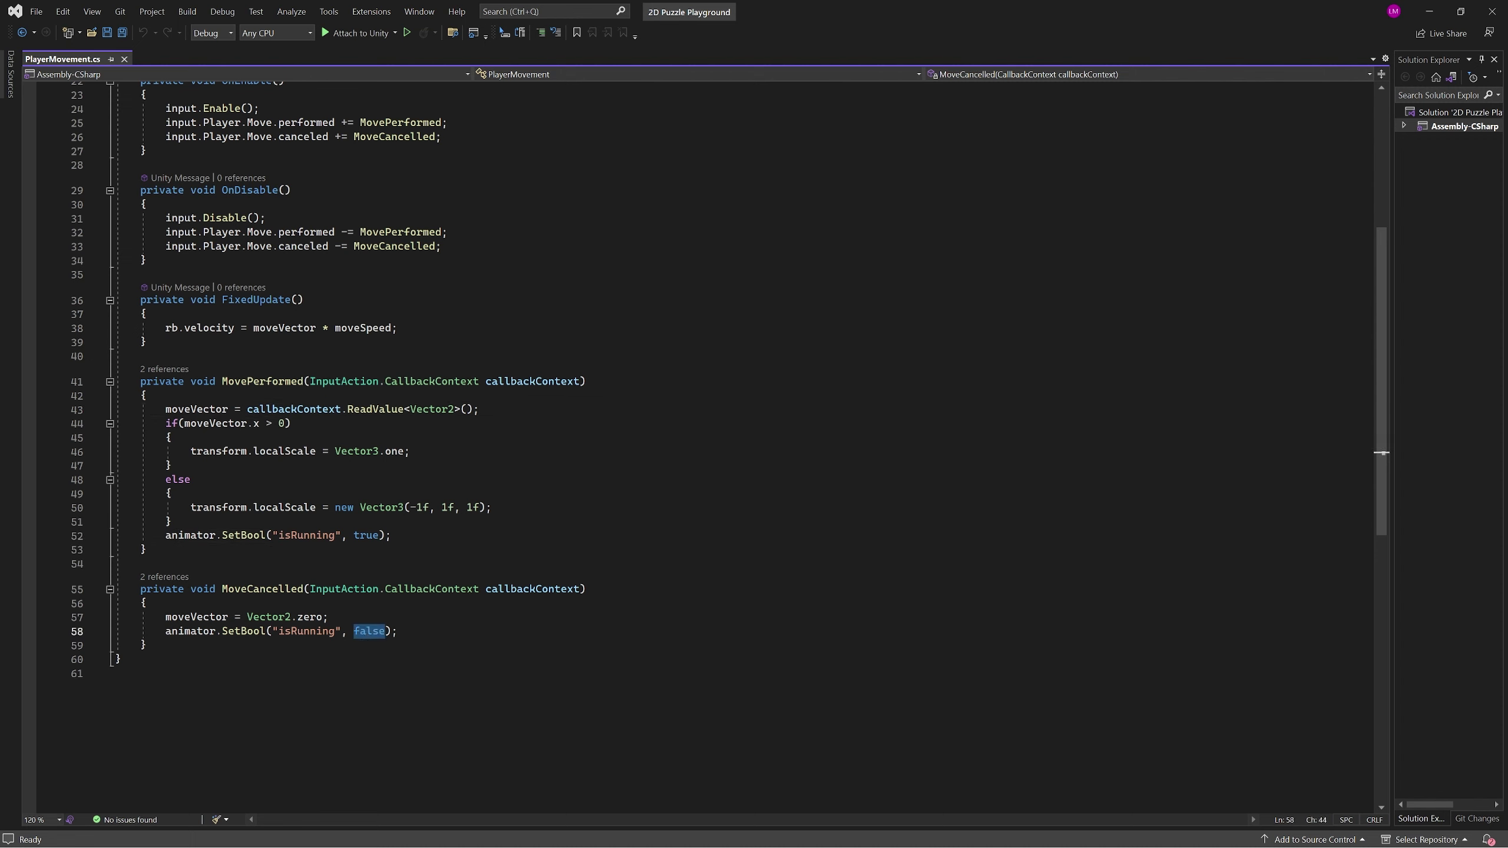
click(121, 659)
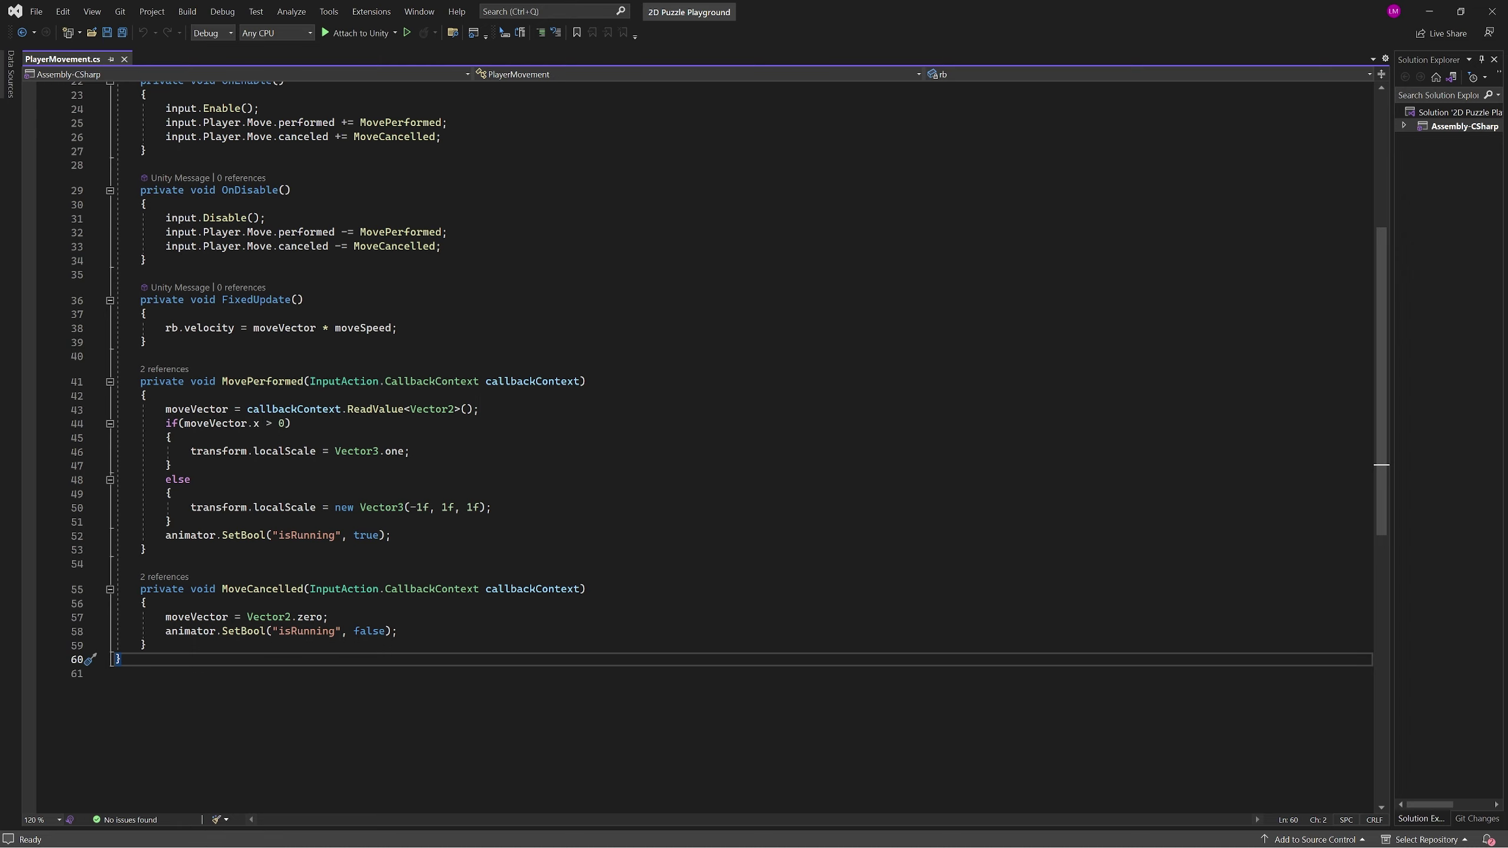
Return to Unity and run the Player left and right in the Game view to recheck its idle/run transitions
click(906, 833)
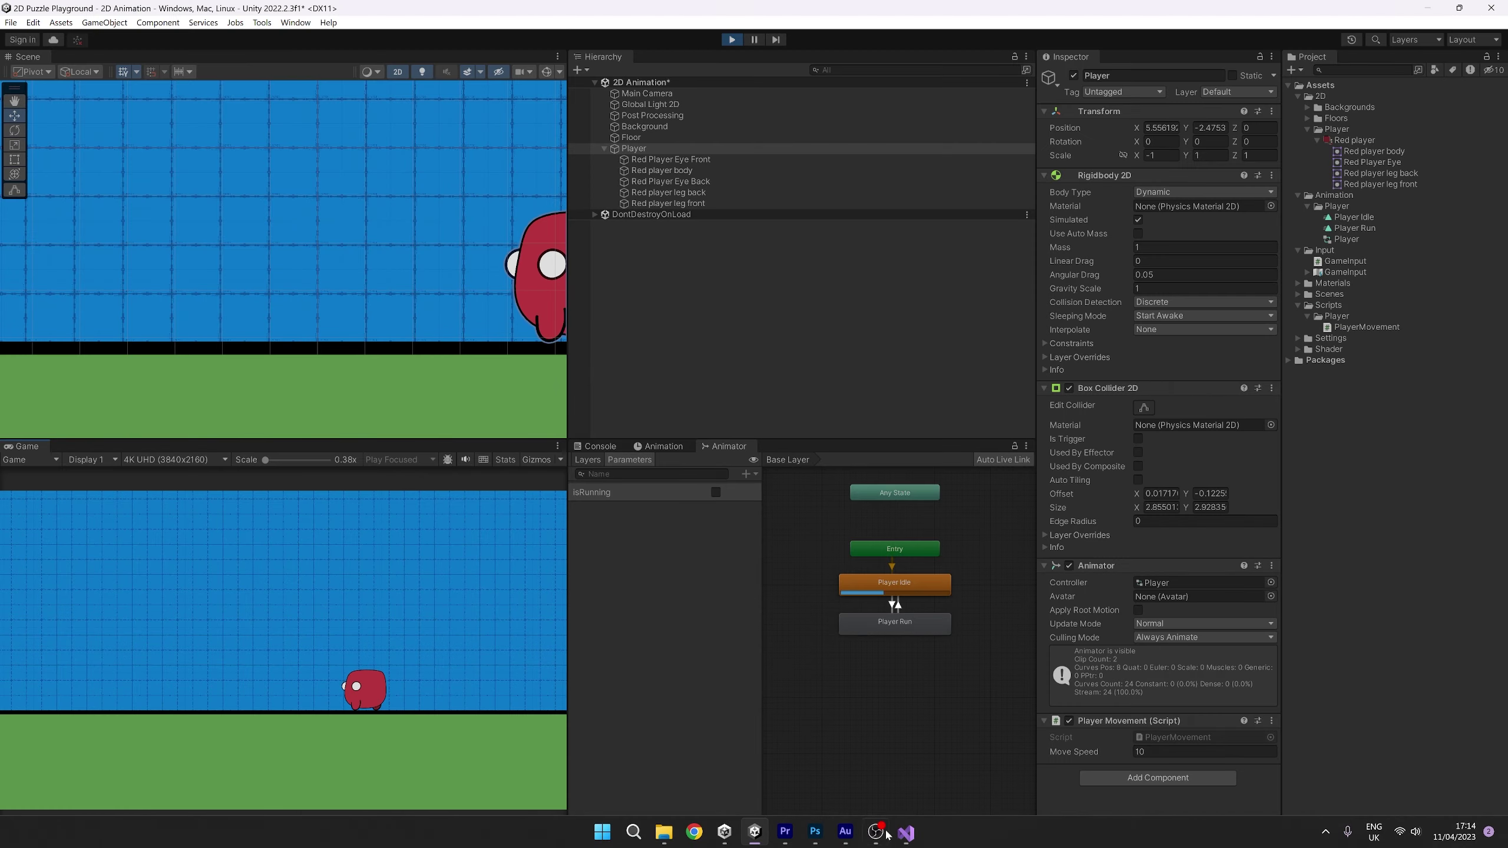
click(362, 610)
key(a)
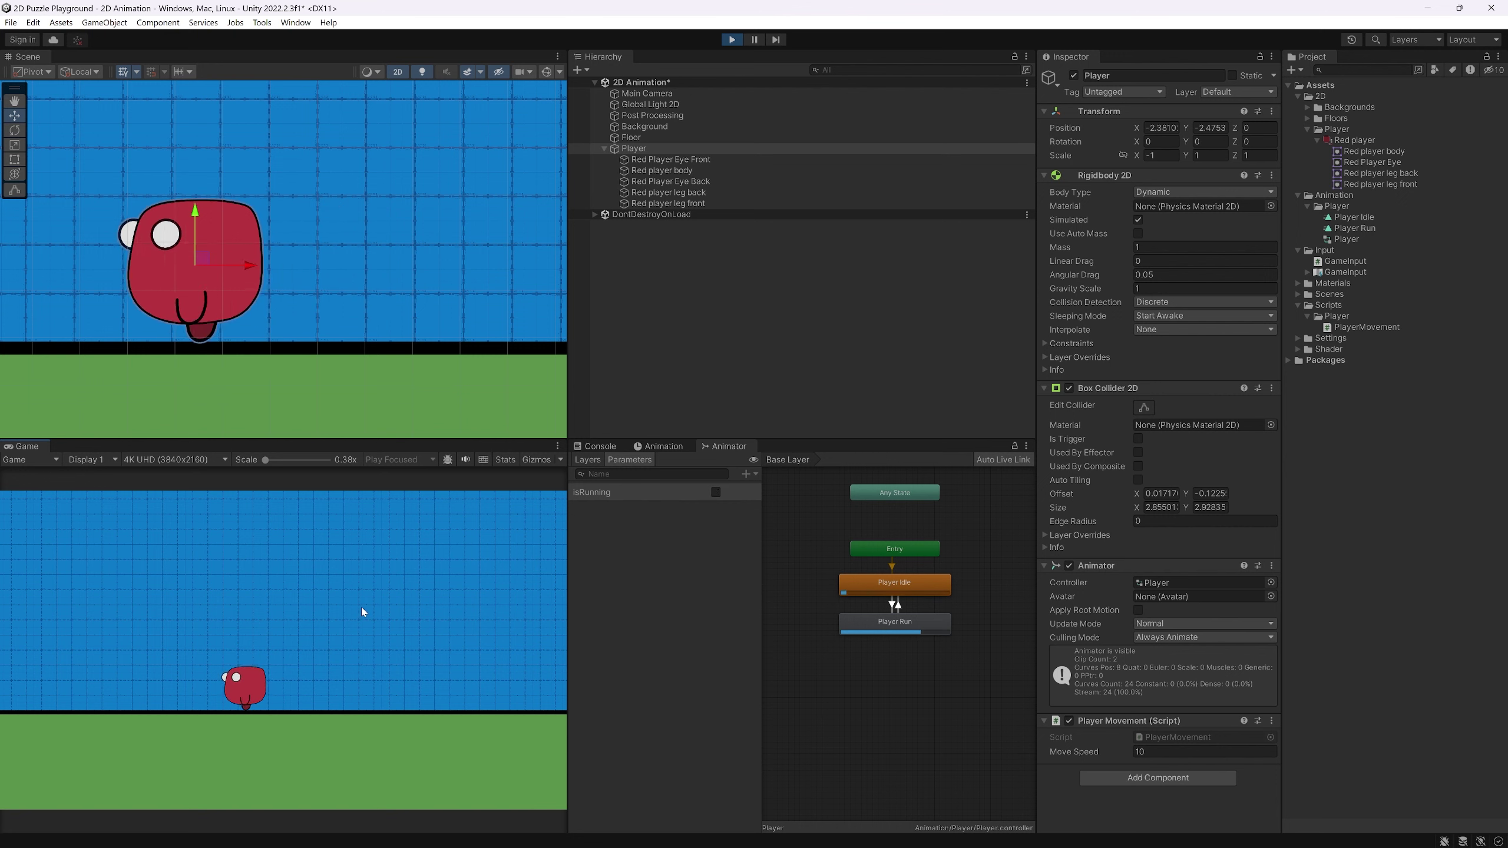
key(d)
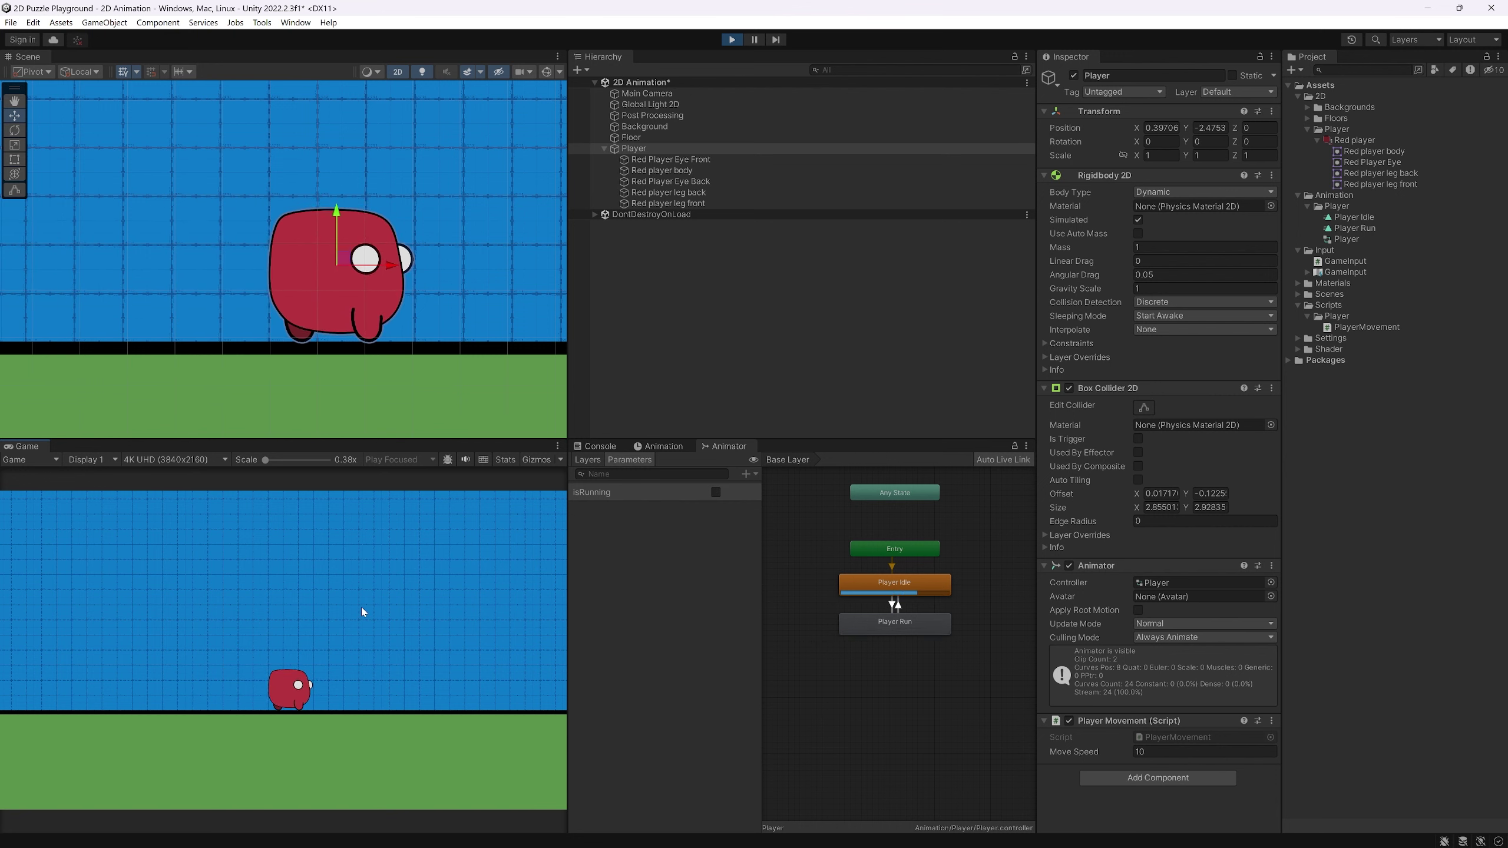
key(a)
key(d)
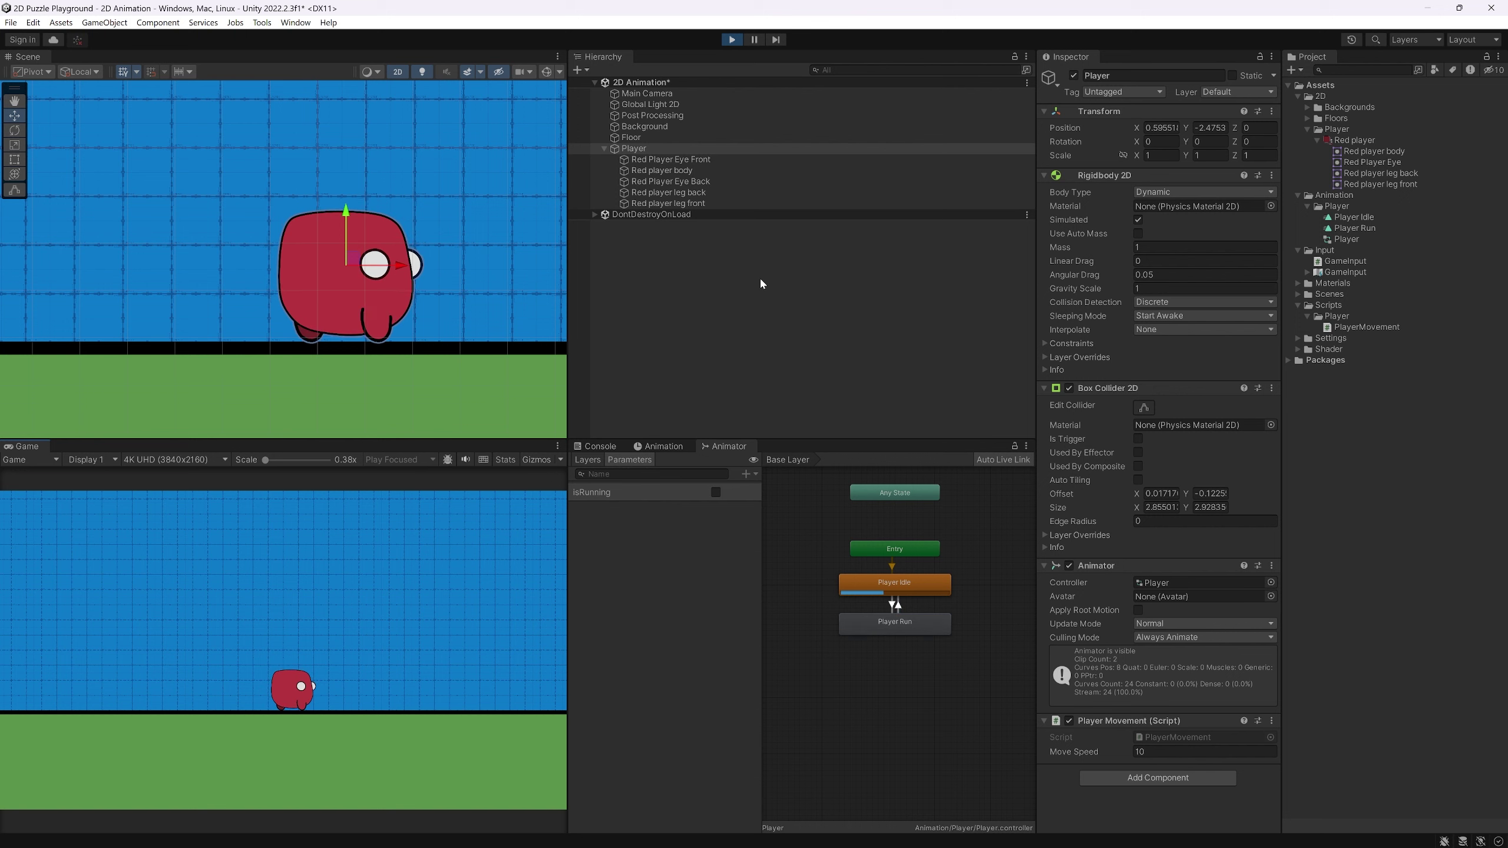
Inspect the Player Run state in the Animator and run the Player both ways while watching the state graph
click(879, 623)
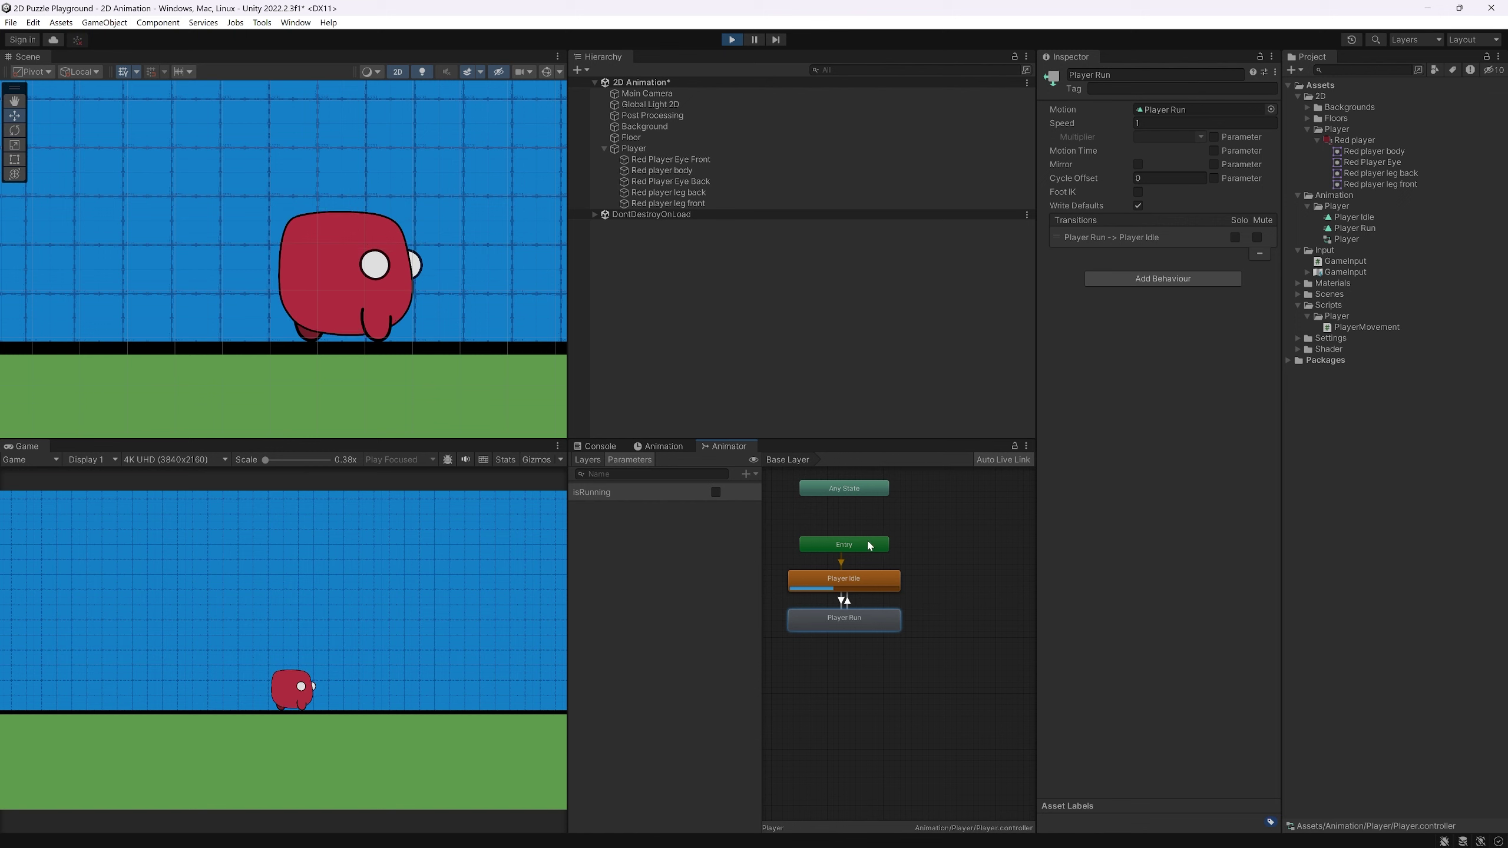
scroll(815, 596, down, 4)
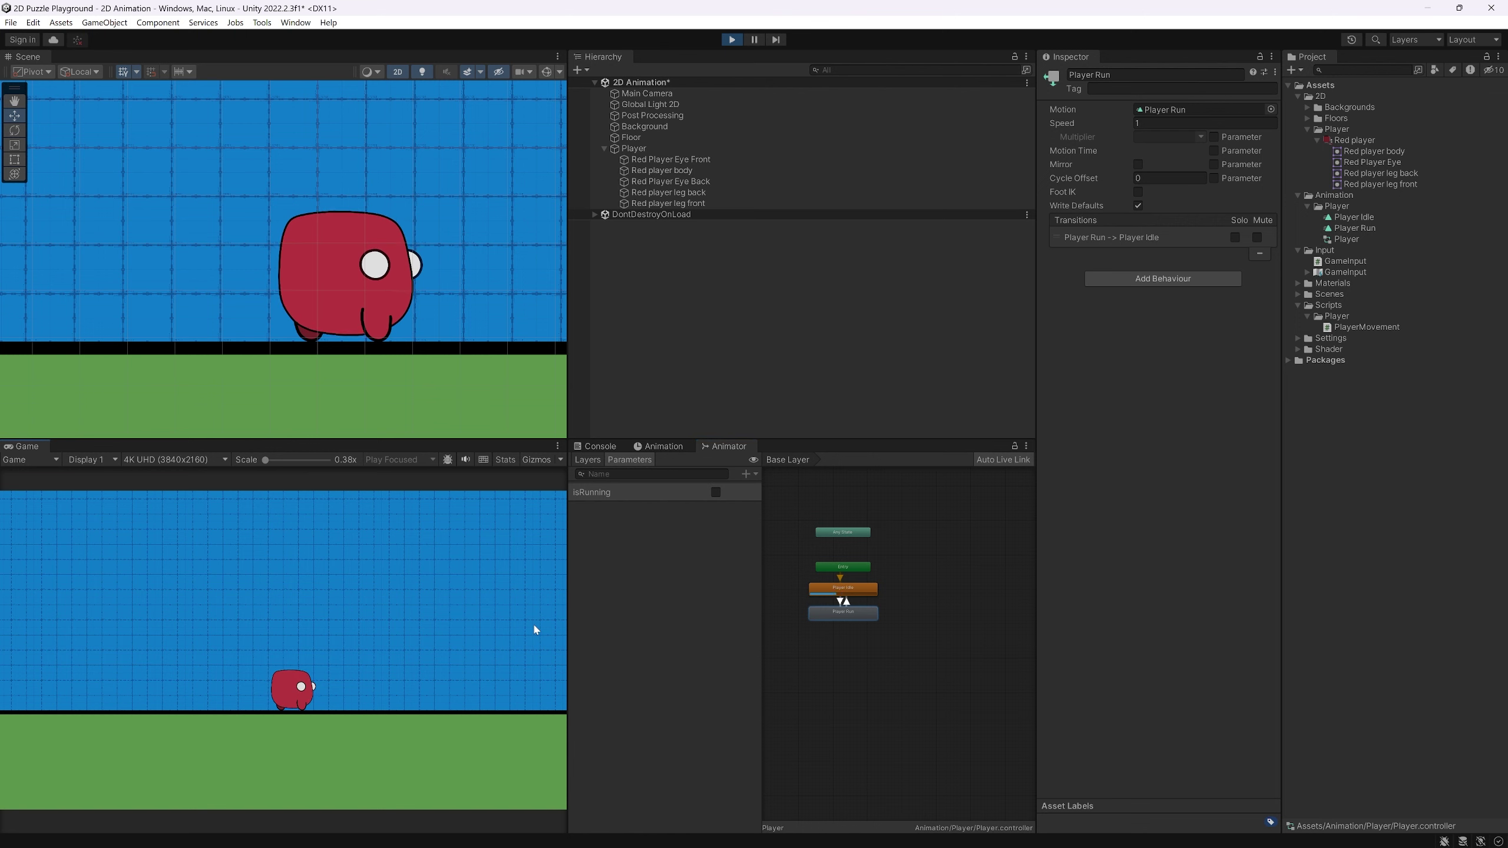
key(d)
key(a)
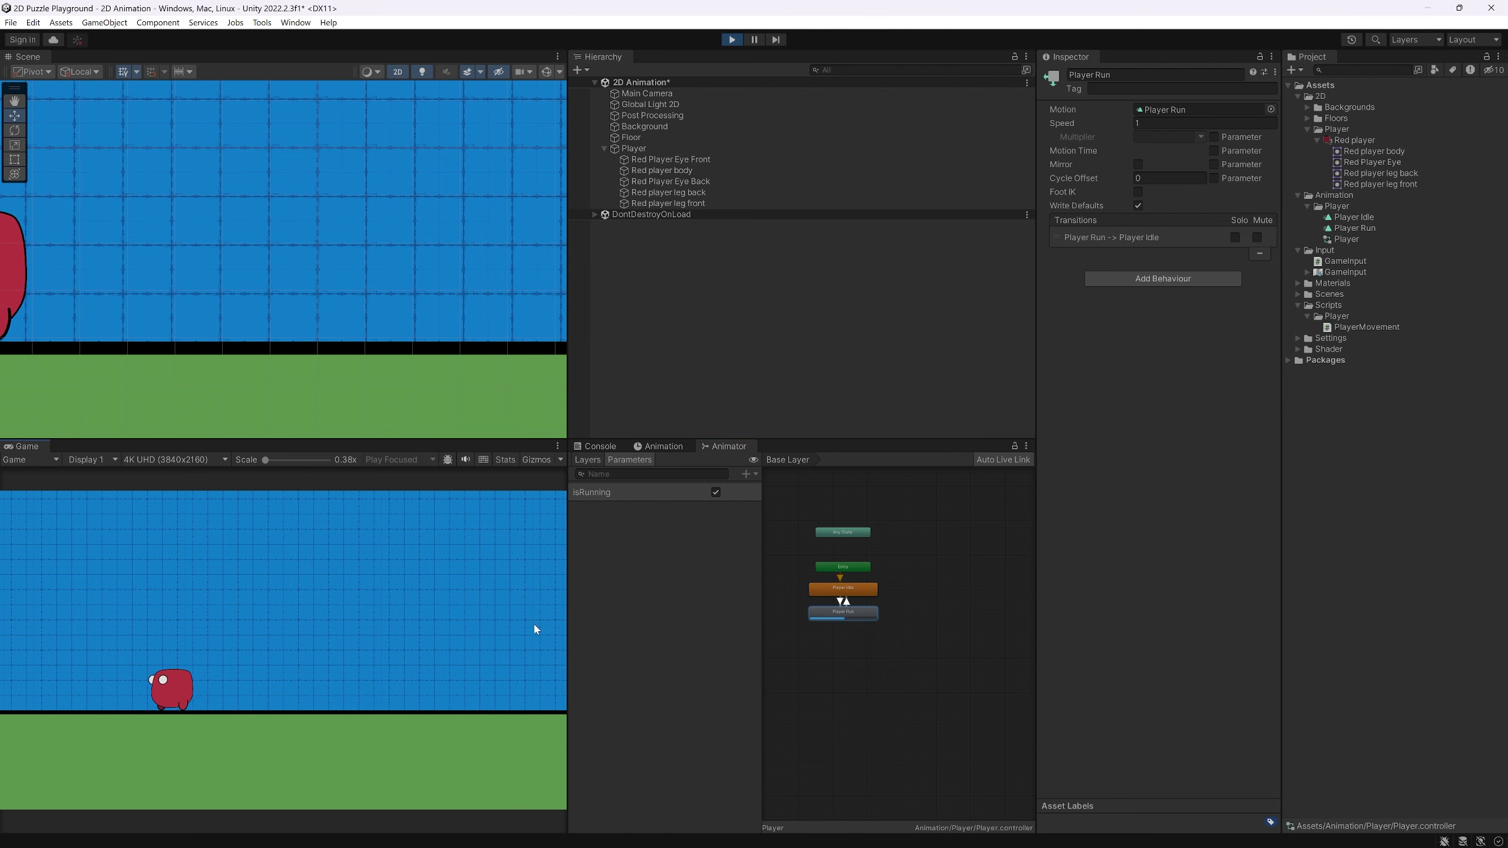
key(d)
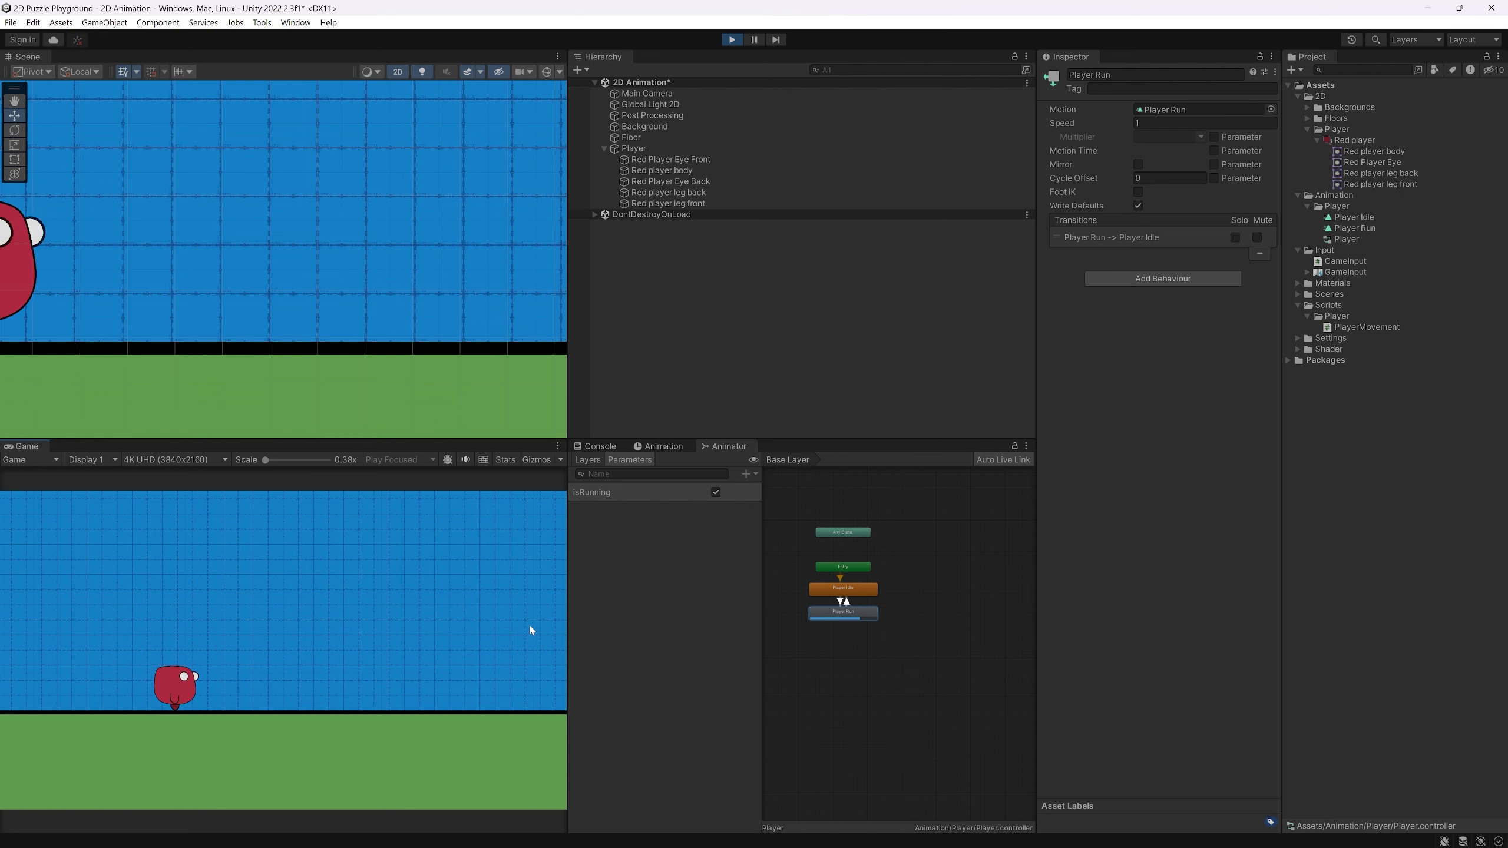